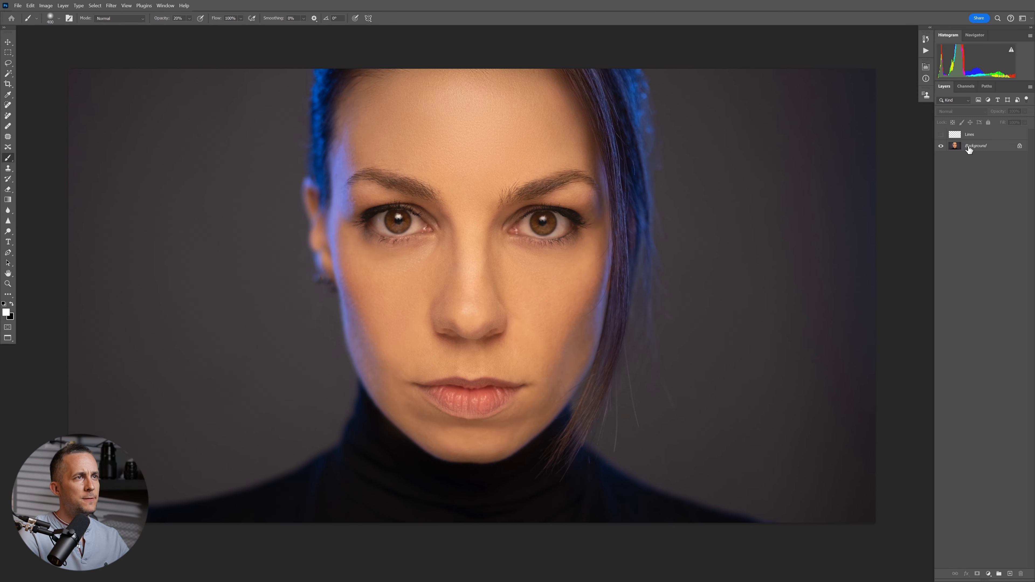
Add an empty layer directly above the Background for drawing on the face
left_click(970, 147)
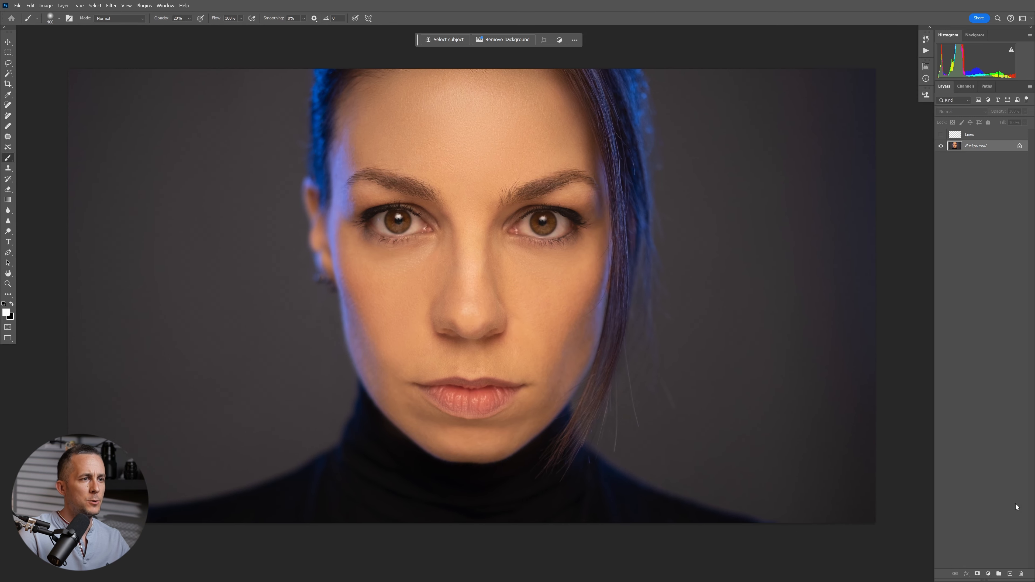
left_click(1010, 574)
scroll(526, 284, "up", 5)
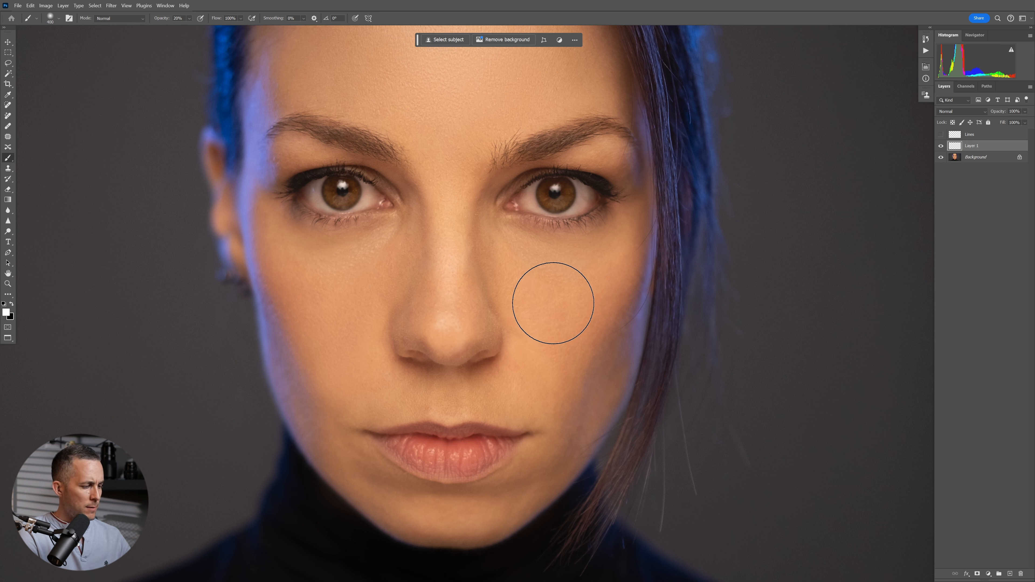
With a small white brush at 100% opacity, draw thin seam lines from the cheekbone to the mouth corner on the cheek beside the loose hair
key("bracketleft")
key("bracketleft")
key("bracketleft")
key("bracketleft")
key("bracketleft")
key("bracketleft")
key("bracketleft")
key("bracketleft")
key("bracketleft")
key("bracketleft")
key("bracketleft")
key("bracketleft")
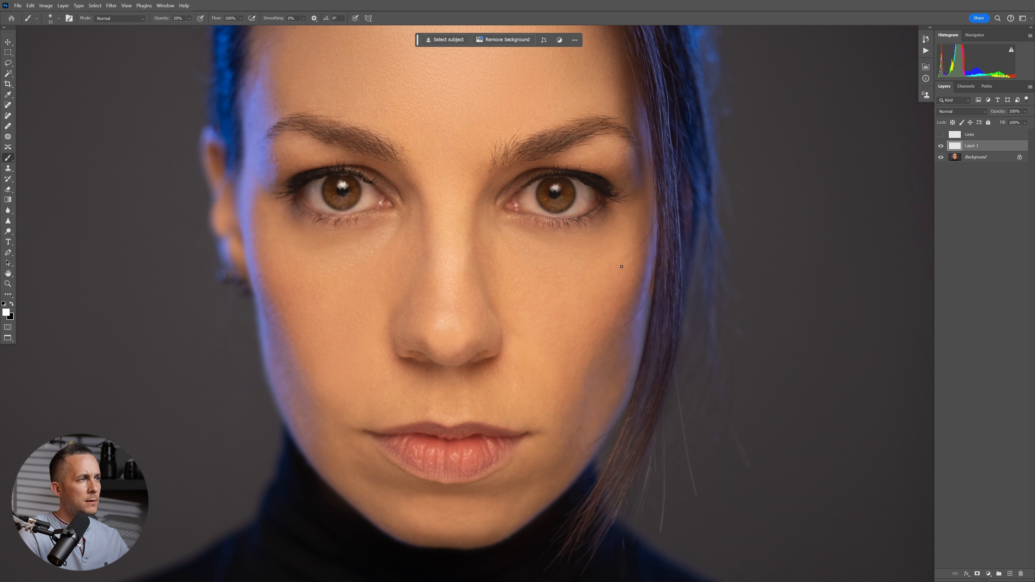
right_click(604, 279)
left_click(654, 416)
left_click_drag(626, 254, 575, 314)
key("ctrl+z")
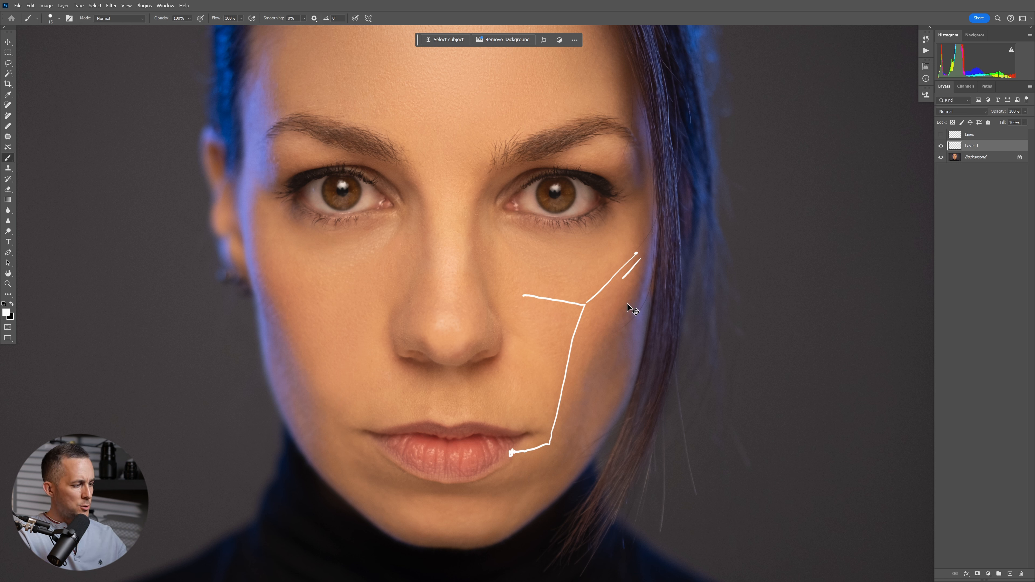
Duplicate the drawn line layer and flip the copy horizontally onto the opposite cheek, using the tip of the nose as the pivot
key("ctrl+j")
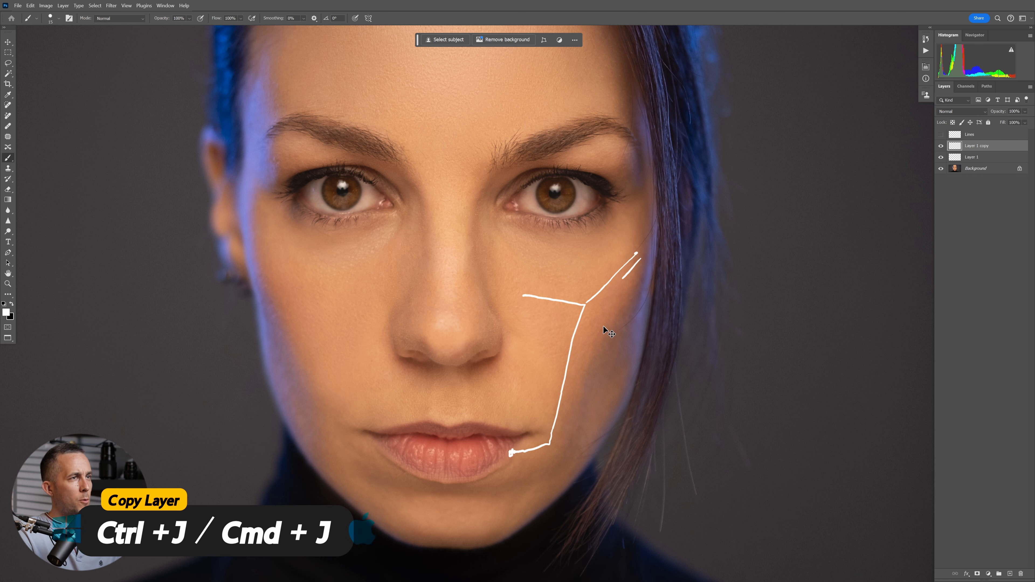
key("ctrl+t")
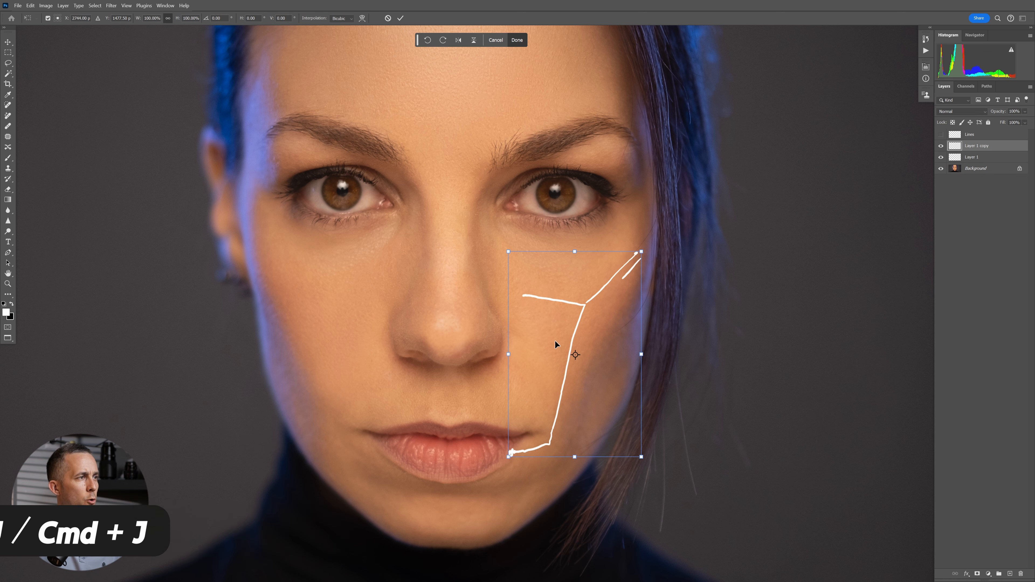
left_click(575, 356)
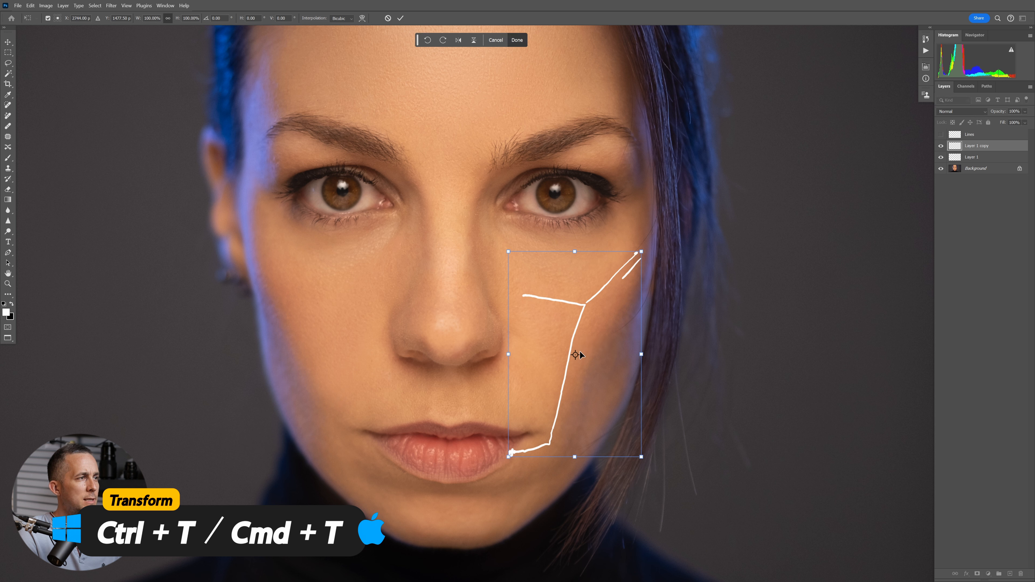
left_click_drag(575, 355, 576, 359)
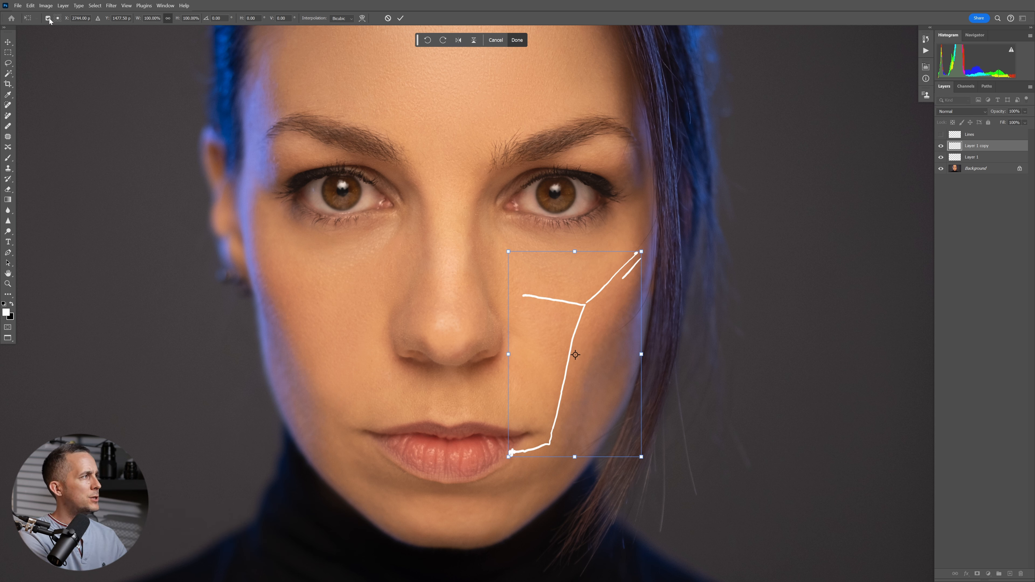
left_click_drag(576, 356, 449, 336)
key("ctrl+z")
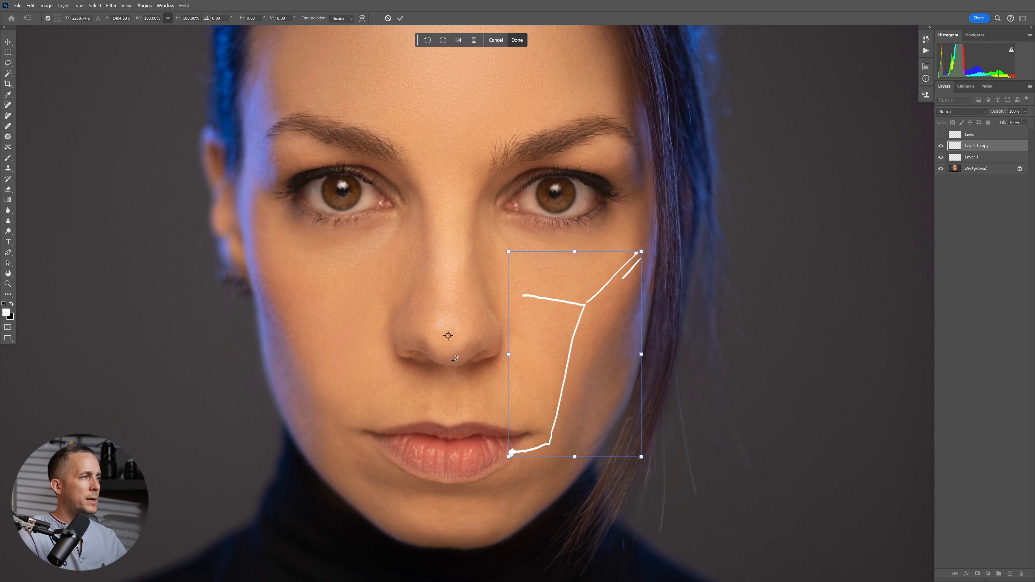
left_click(459, 40)
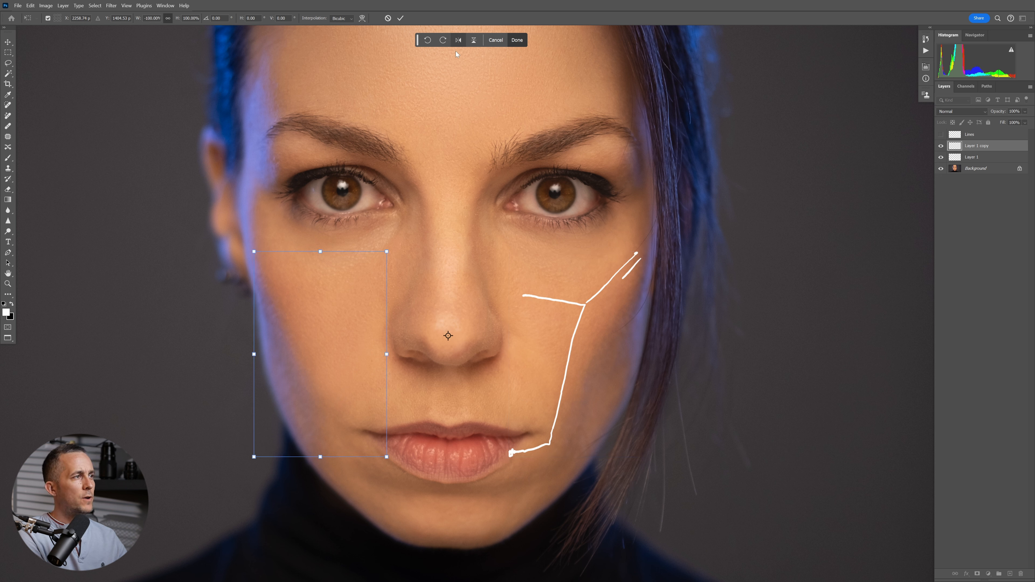
left_click(517, 40)
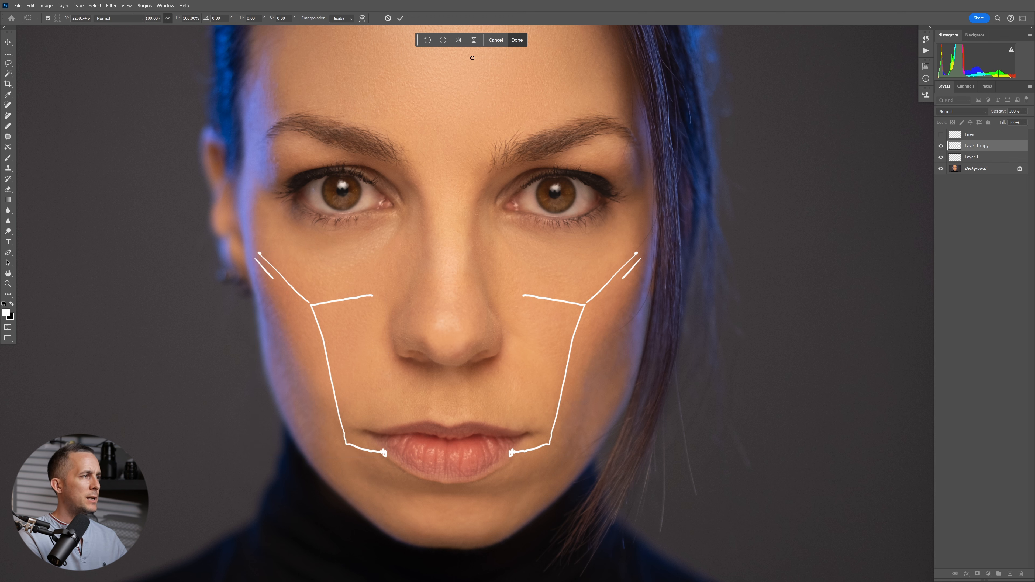
Merge the original and mirrored line layers into one layer
key("b")
mouse_move(512, 314)
left_mouse_down()
mouse_move(442, 302)
mouse_move(530, 318)
left_mouse_up()
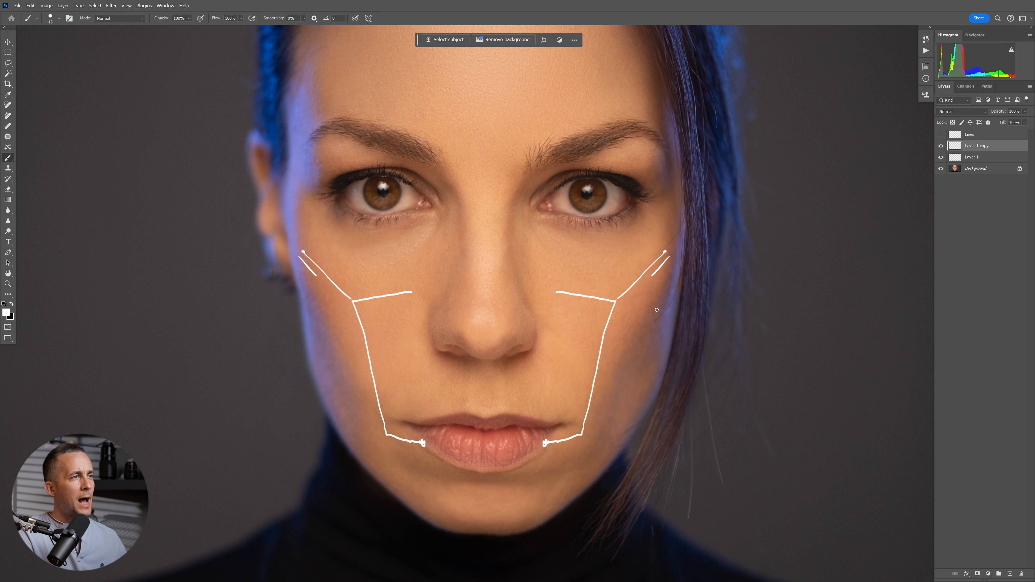
left_click(955, 160, "shift")
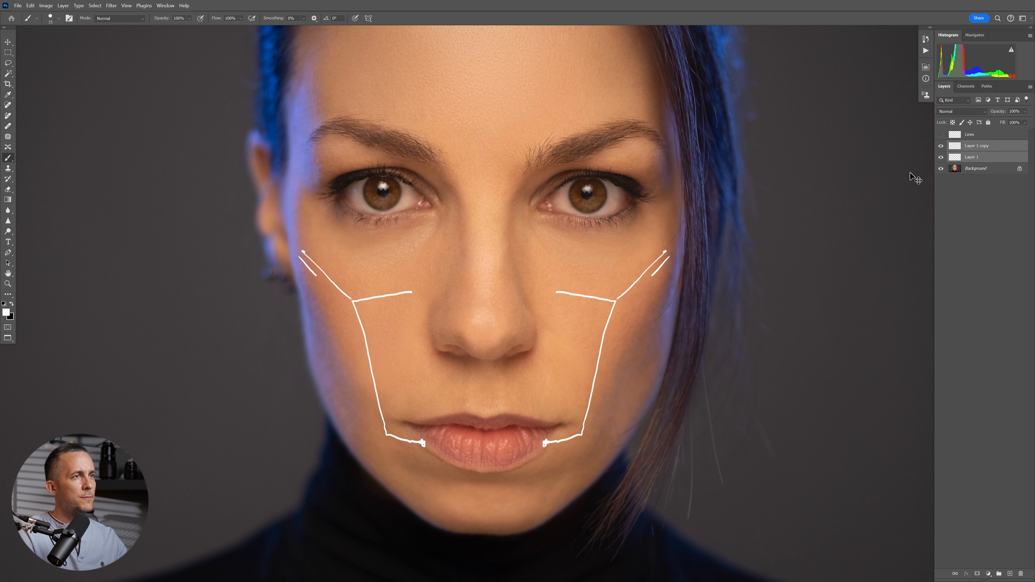
key("ctrl+e")
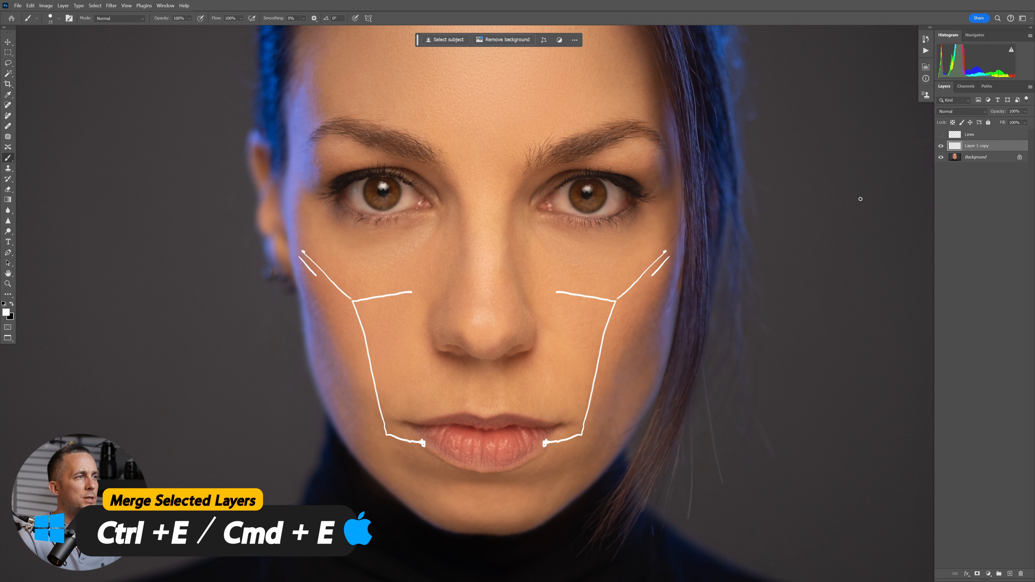
Soften the outer ends of the drawn lines with the Blur tool at 50% strength
left_click(11, 213)
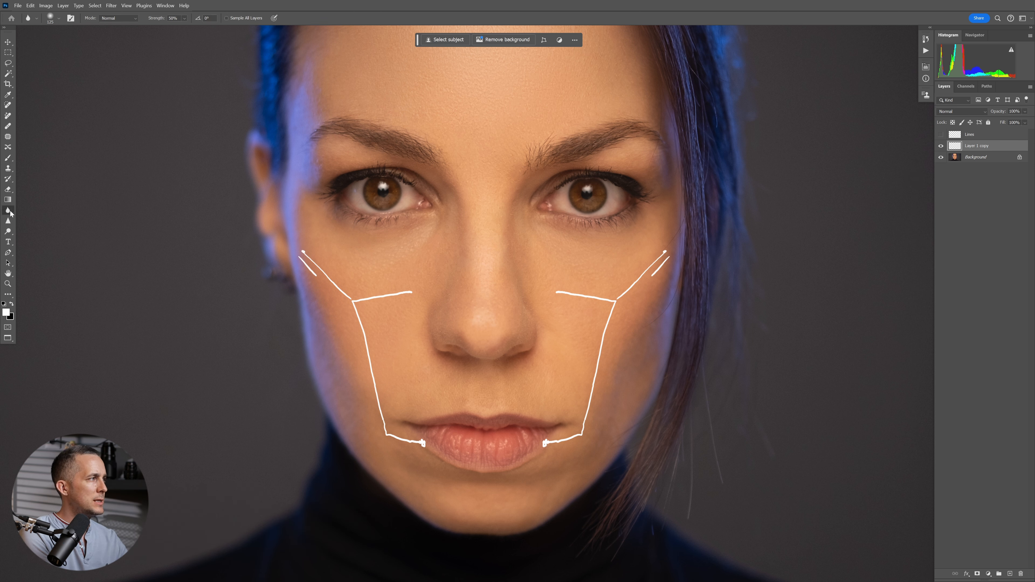
left_click(302, 277)
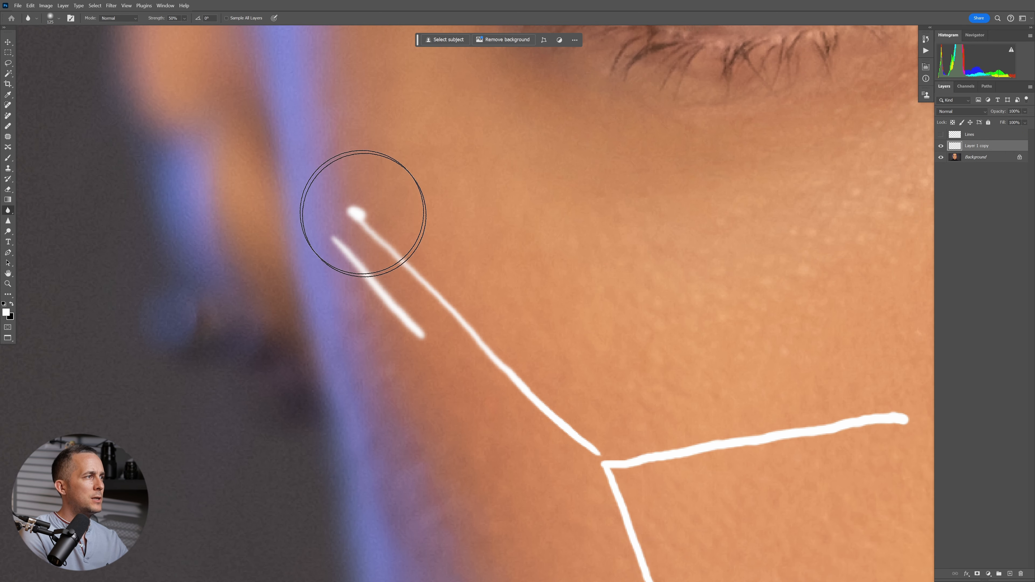
left_click_drag(553, 335, 259, 289)
left_click_drag(550, 265, 508, 285)
left_click_drag(638, 268, 329, 305)
left_click_drag(611, 280, 619, 320)
Delete the hand-drawn line layer and show the prepared Lines layer instead
key("Delete")
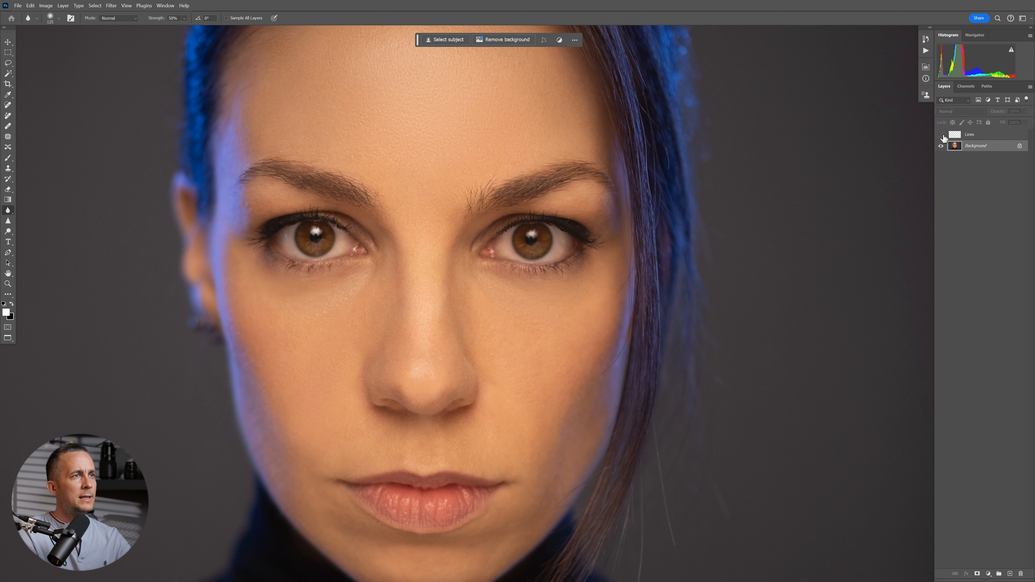
left_click(941, 135)
Examine the softened outer ends of the prepared lines on both cheeks and the line design across the whole face
left_click_drag(582, 335, 572, 336)
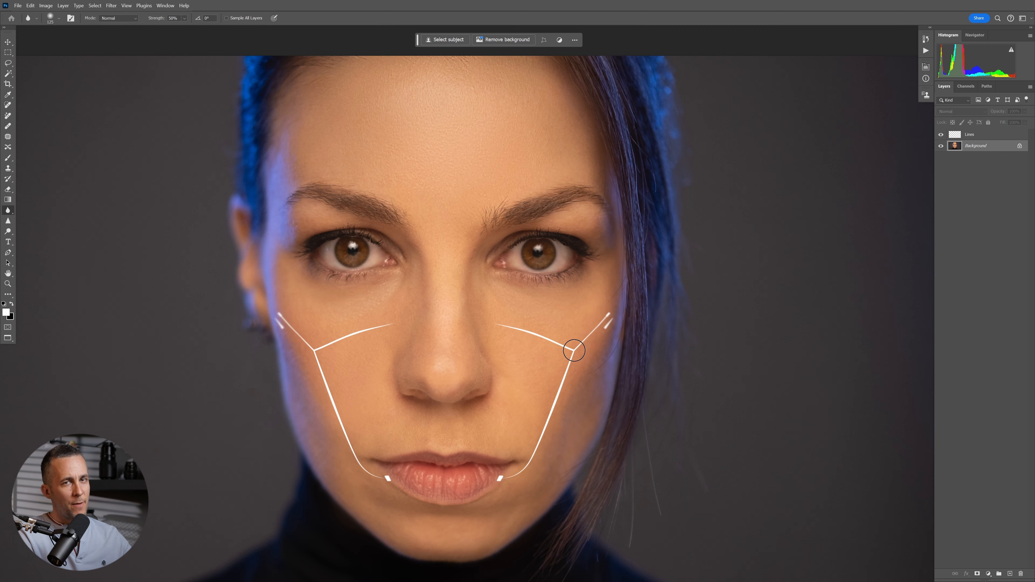
left_click_drag(374, 371, 395, 371)
mouse_move(221, 300)
left_mouse_down()
mouse_move(243, 307)
mouse_move(235, 302)
left_mouse_up()
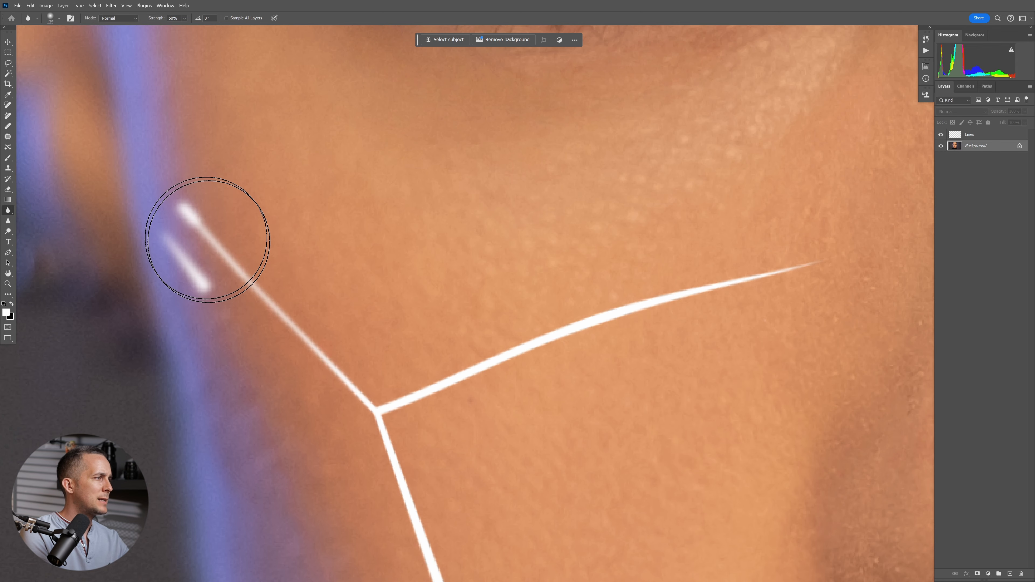
left_click_drag(617, 335, 259, 372)
left_click_drag(700, 270, 673, 272)
left_click_drag(731, 288, 403, 358)
mouse_move(524, 345)
left_mouse_down()
mouse_move(560, 352)
mouse_move(527, 346)
left_mouse_up()
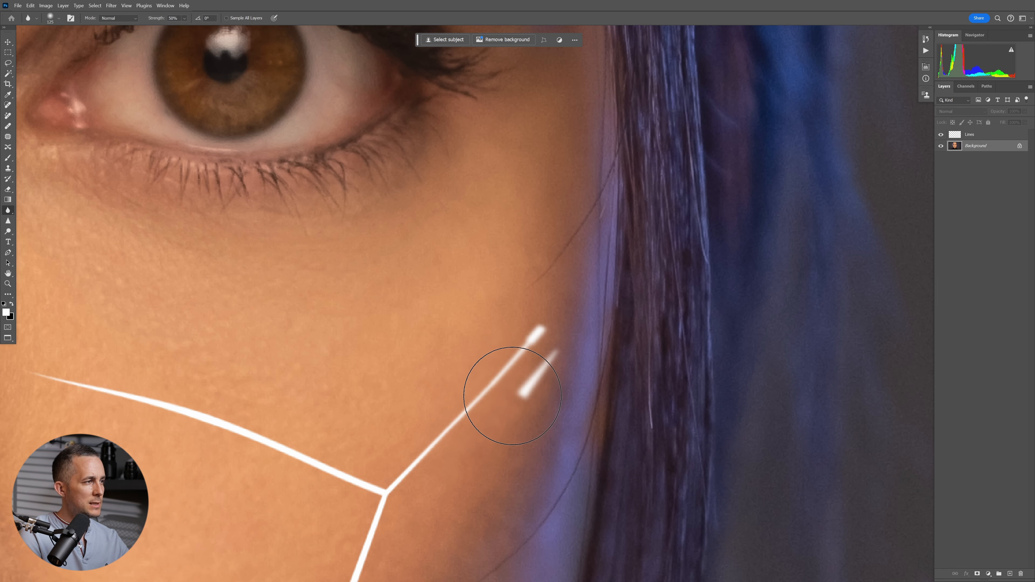
left_click_drag(534, 428, 525, 323)
mouse_move(467, 418)
left_mouse_down()
mouse_move(489, 421)
mouse_move(462, 418)
left_mouse_up()
left_click_drag(490, 153, 544, 346)
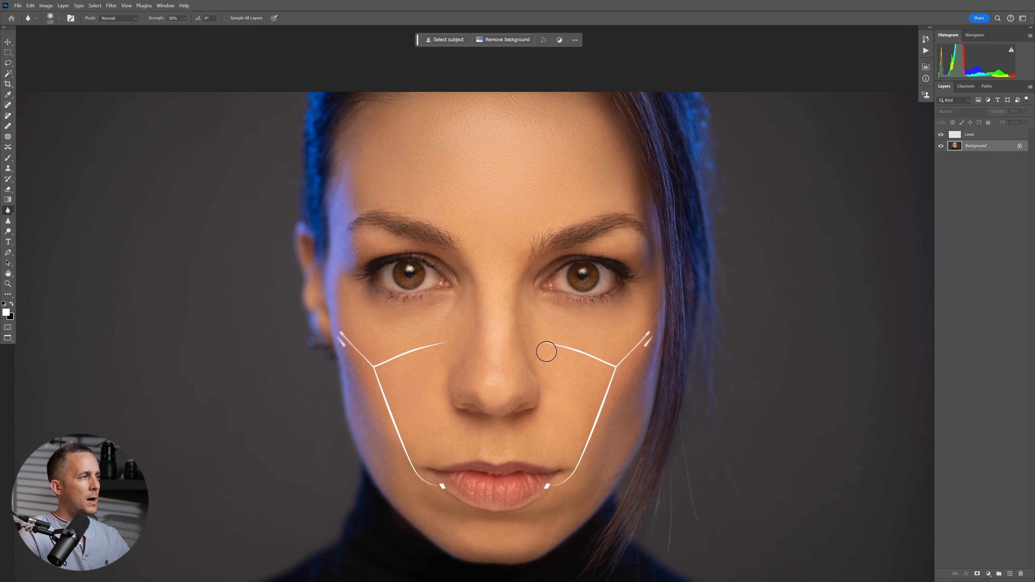
mouse_move(521, 389)
left_mouse_down()
mouse_move(518, 350)
mouse_move(528, 344)
left_mouse_up()
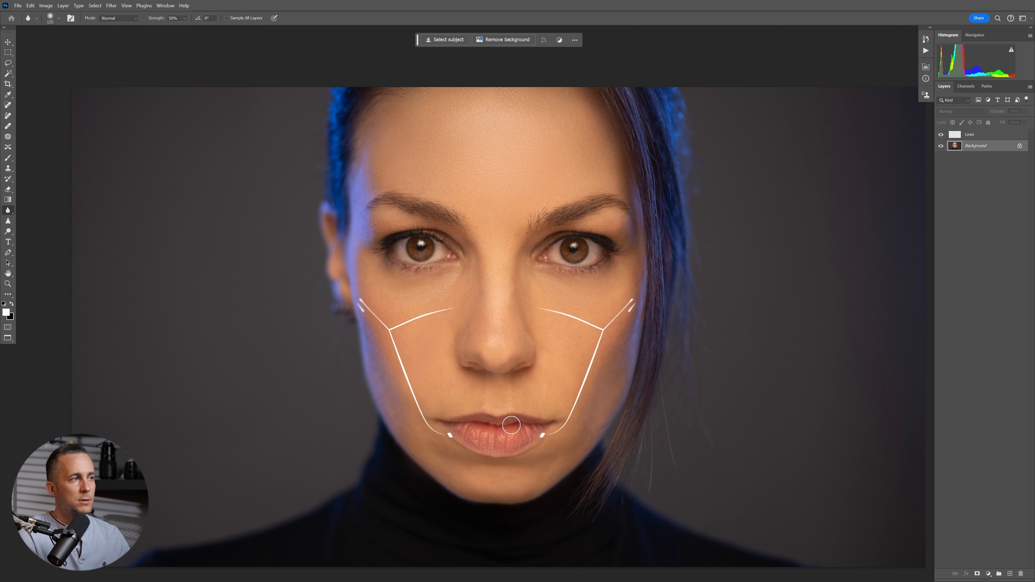
Paste the blue cable picture onto a layer above Lines and position it over the face
key("ctrl+v")
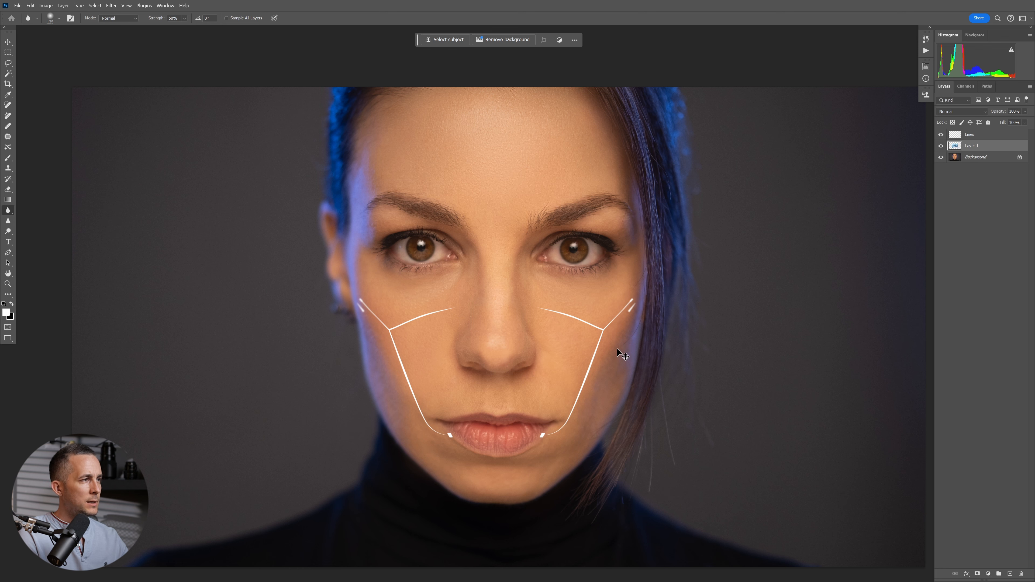
left_click_drag(956, 146, 957, 135)
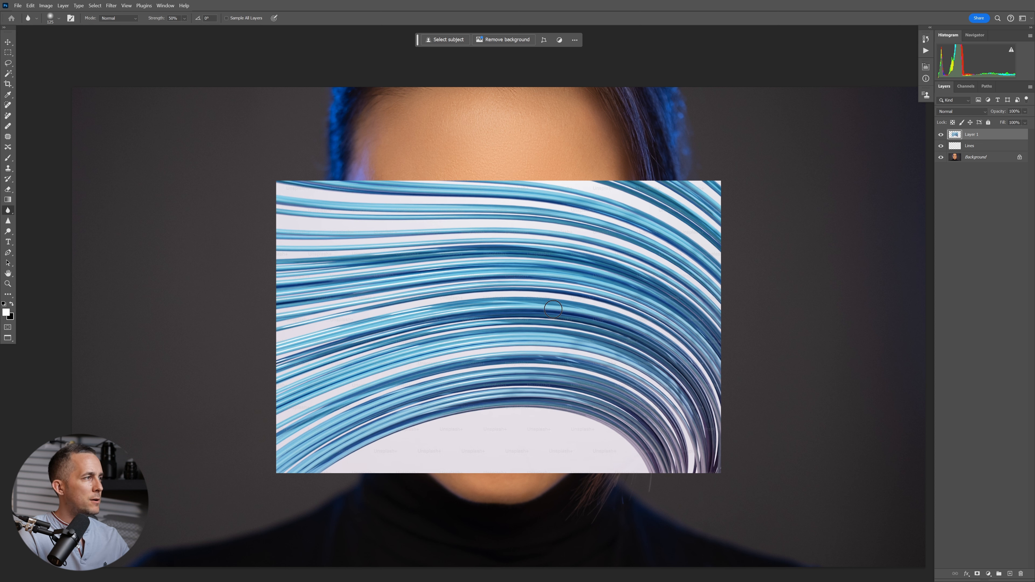
key("v")
left_click_drag(577, 329, 601, 344)
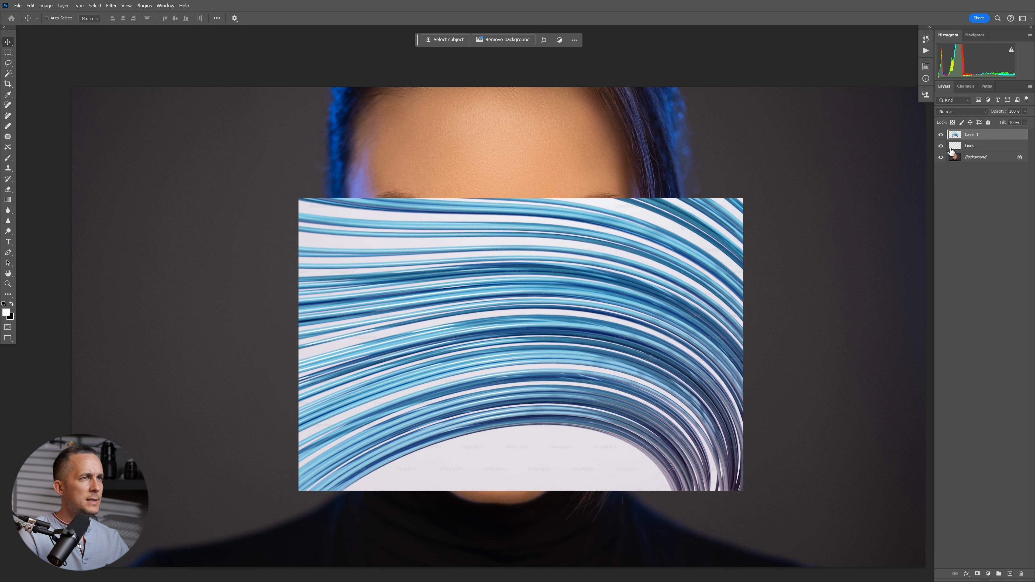
Hide the cable picture and create a group above Lines, masked by a selection loaded from the Lines layer
left_click(941, 135)
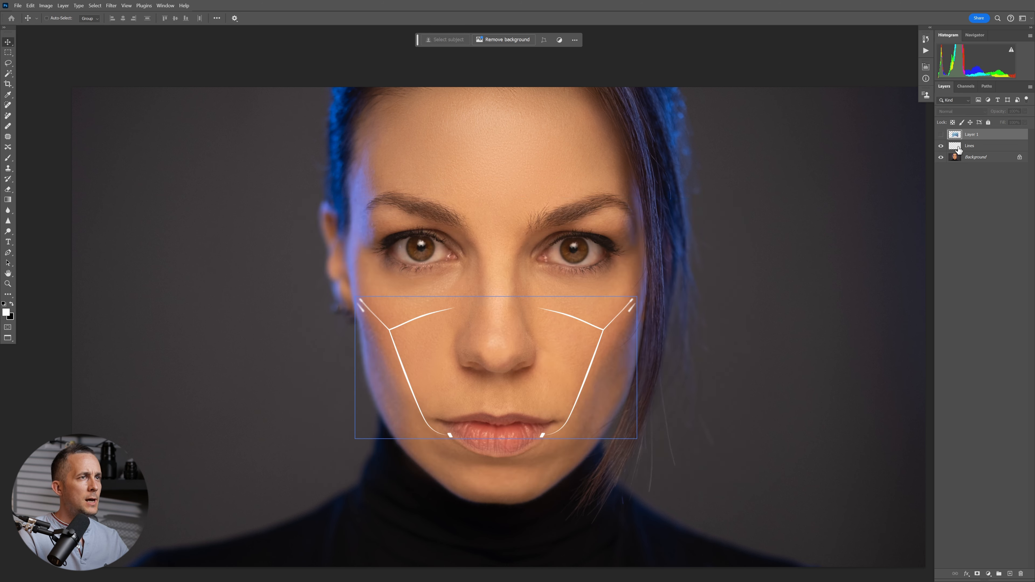
left_click(957, 149)
left_click(957, 148, "ctrl")
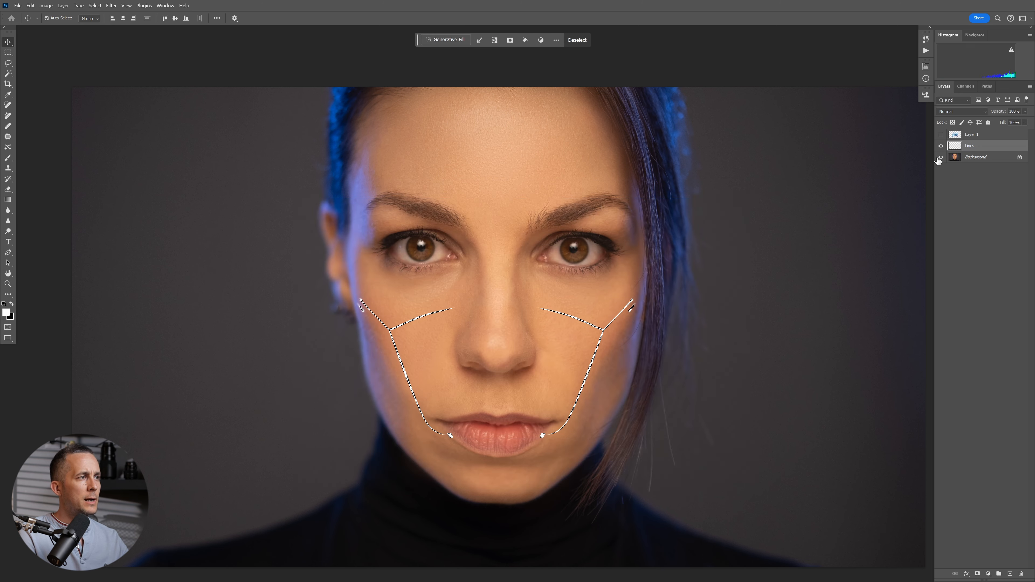
left_click(571, 348, "ctrl")
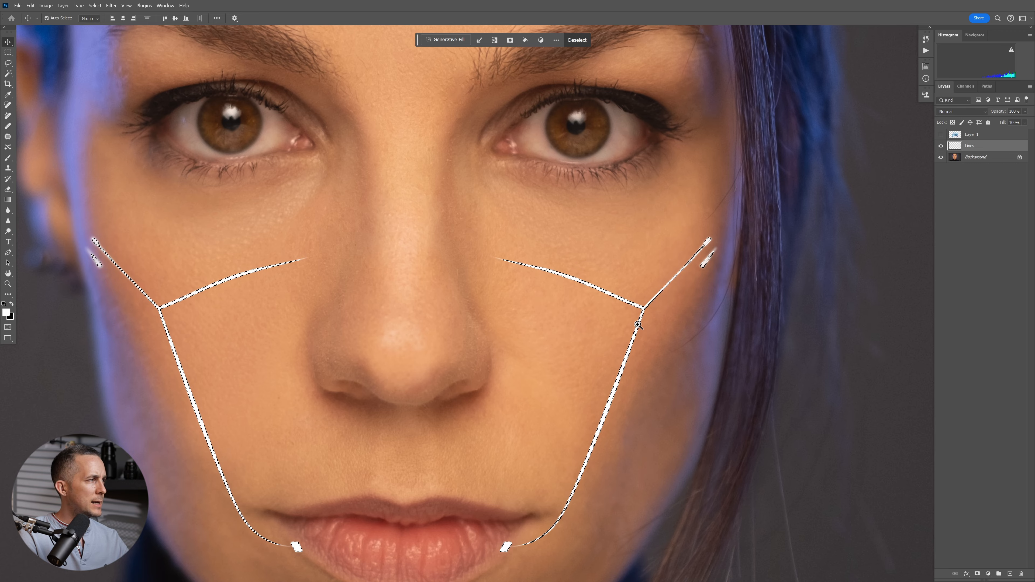
left_click_drag(639, 321, 626, 326)
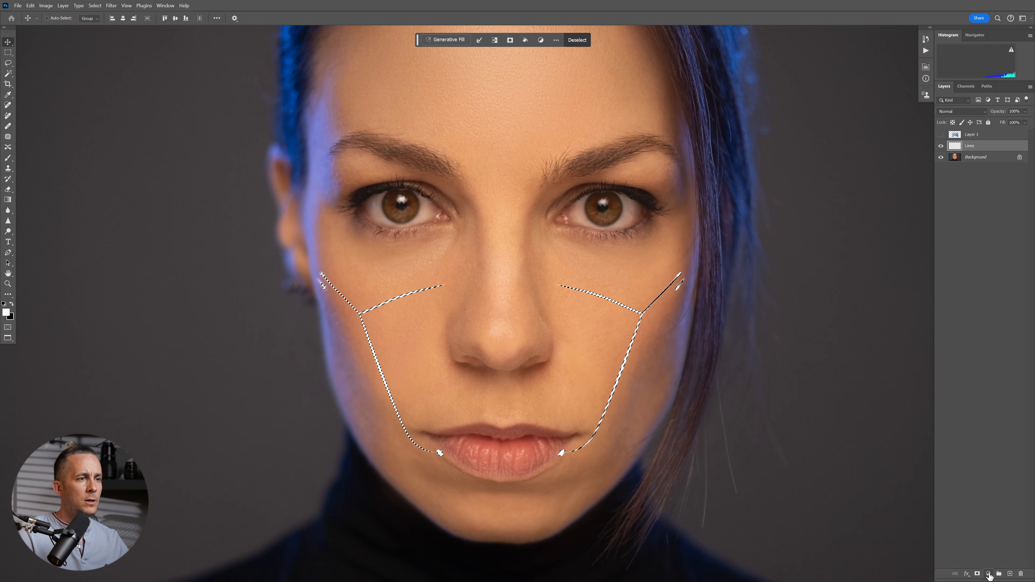
left_click(1001, 574)
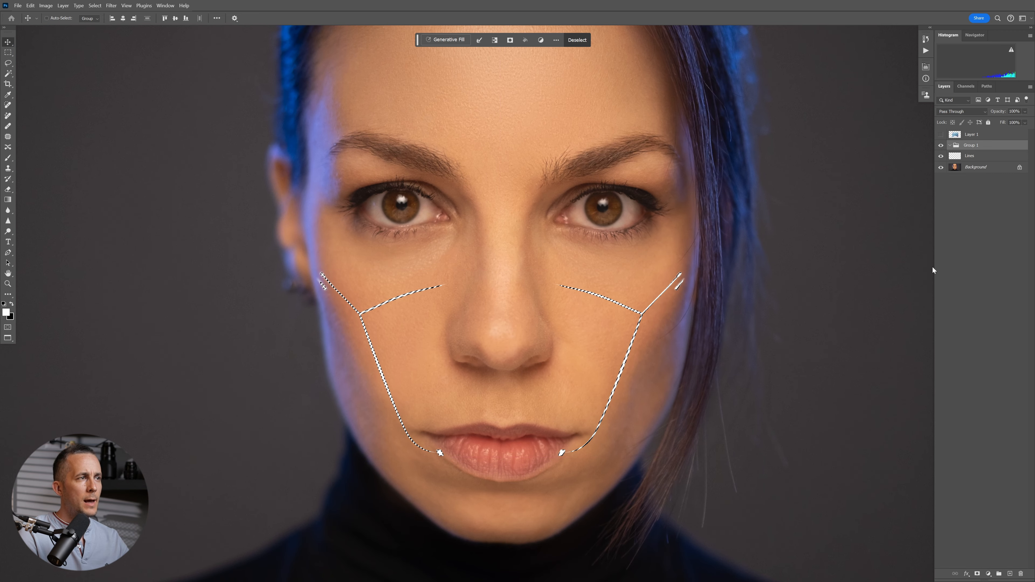
left_click(978, 575)
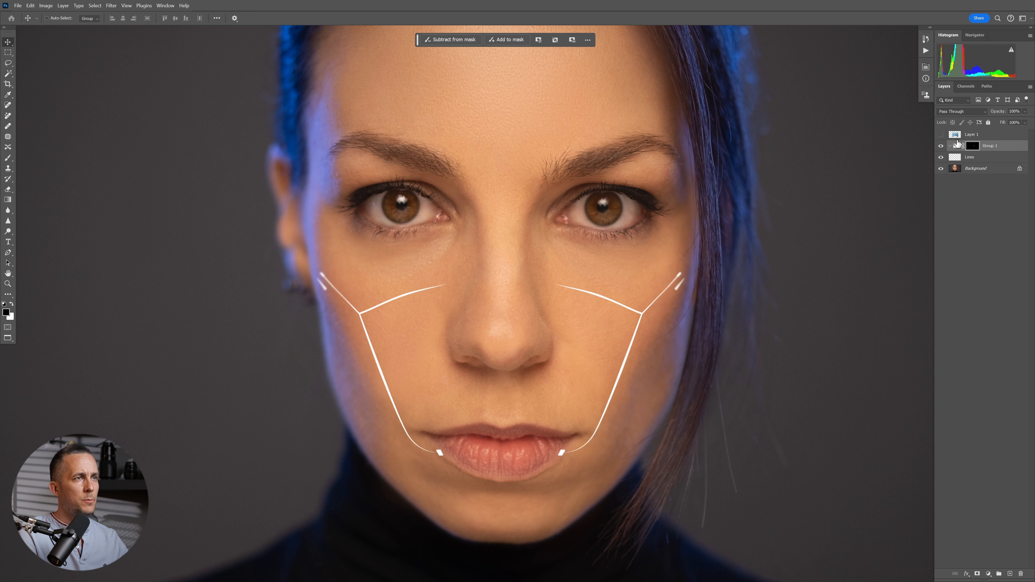
Show the cable picture inside the masked group and rename the group as Inside the head
left_click(942, 134)
left_click_drag(955, 136, 958, 147)
left_click(959, 138)
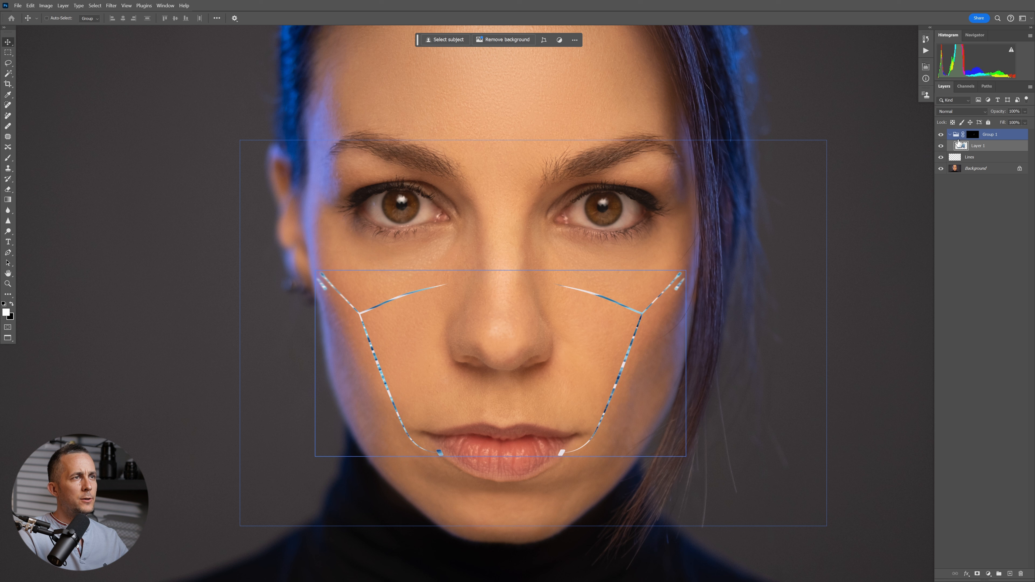
double_click(991, 135)
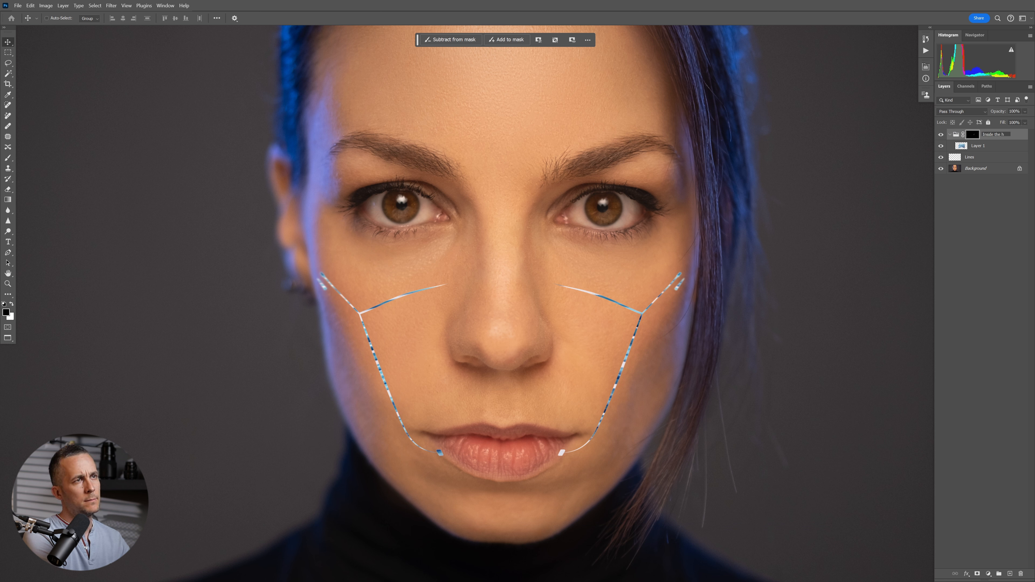
key("Return")
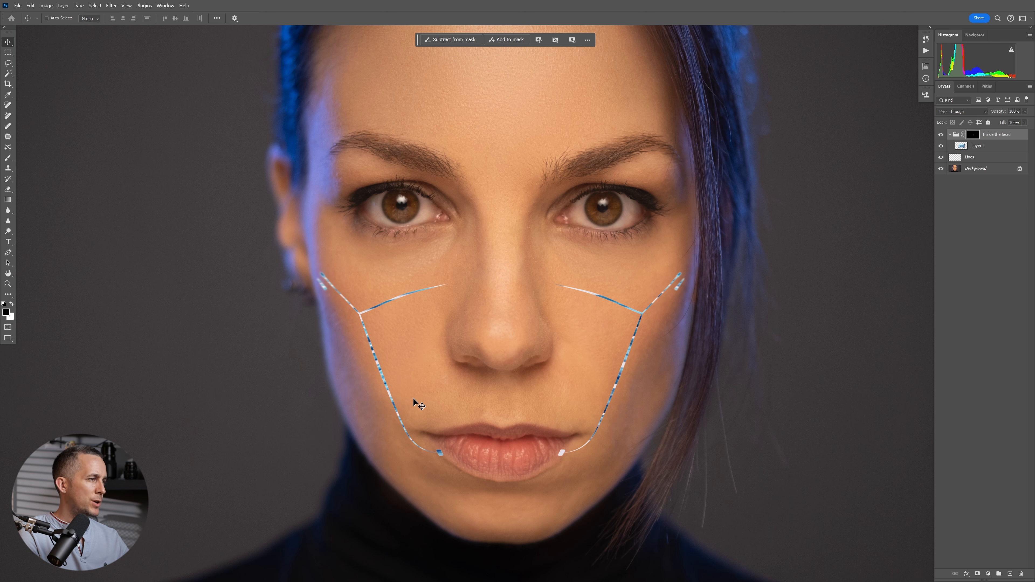
Reposition the cable picture inside the masked group so that its blue strands fill the line openings on both cheeks
left_click(969, 146)
left_click_drag(551, 366, 532, 462)
left_click_drag(357, 344, 384, 354)
left_click_drag(420, 392, 476, 392)
left_click_drag(582, 388, 377, 346)
left_click_drag(377, 347, 357, 347)
mouse_move(643, 344)
left_mouse_down()
mouse_move(620, 343)
mouse_move(645, 337)
left_mouse_up()
left_click_drag(648, 337, 578, 332)
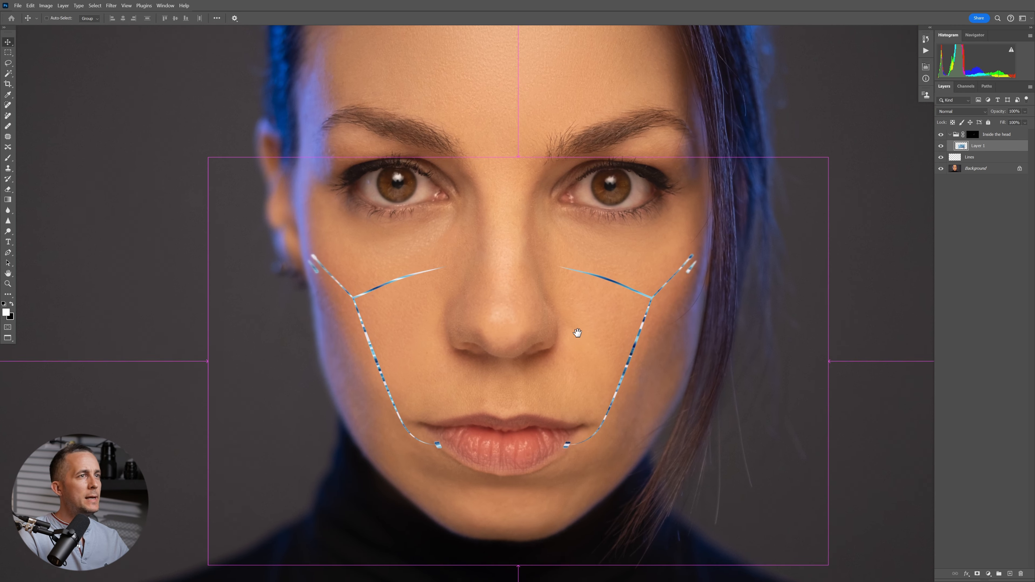
Add an Inner Shadow to the Inside the head group, using Multiply at 100% opacity with a distance of 4 px
left_click(1020, 137)
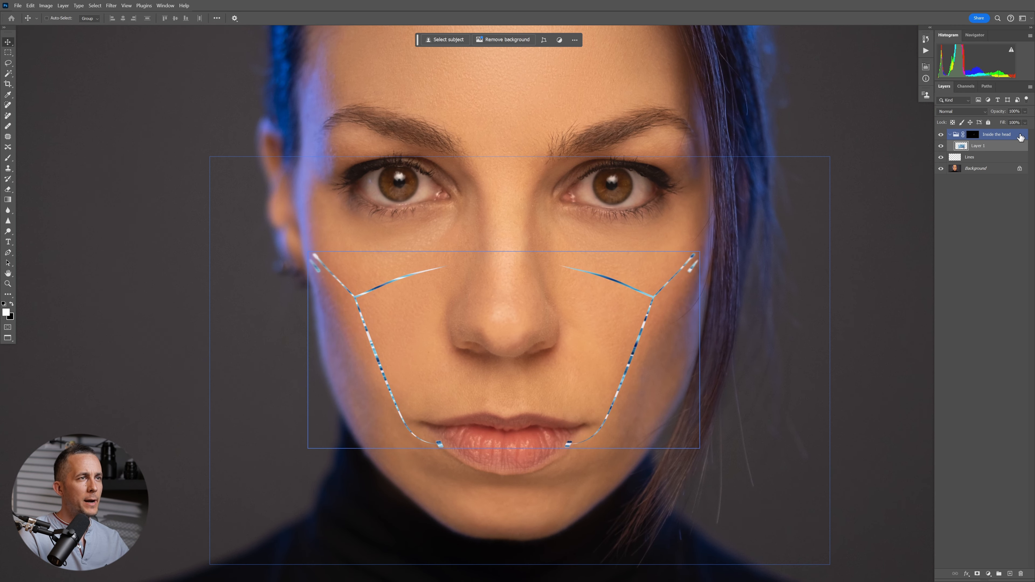
double_click(1020, 137)
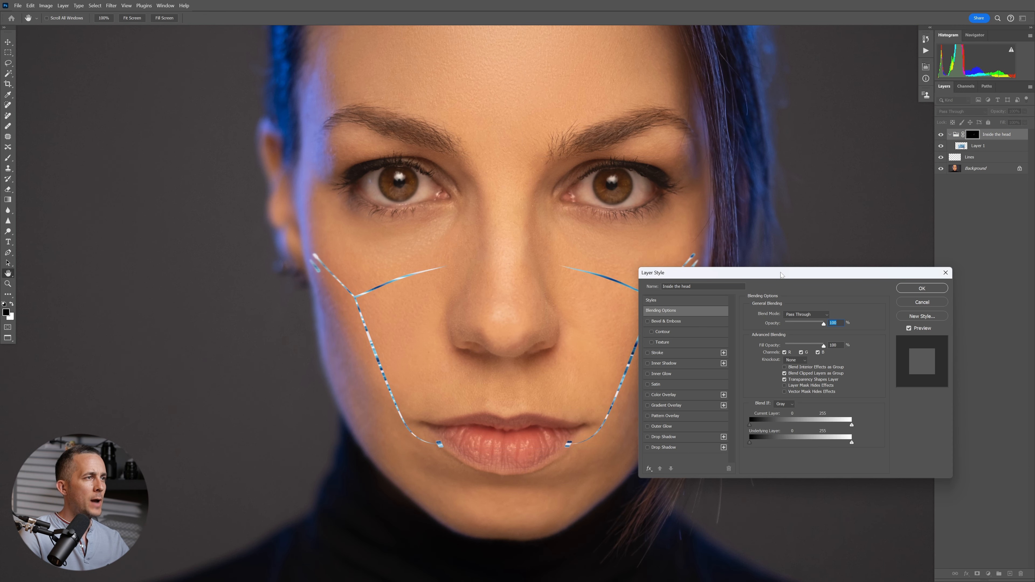
left_click_drag(782, 275, 784, 268)
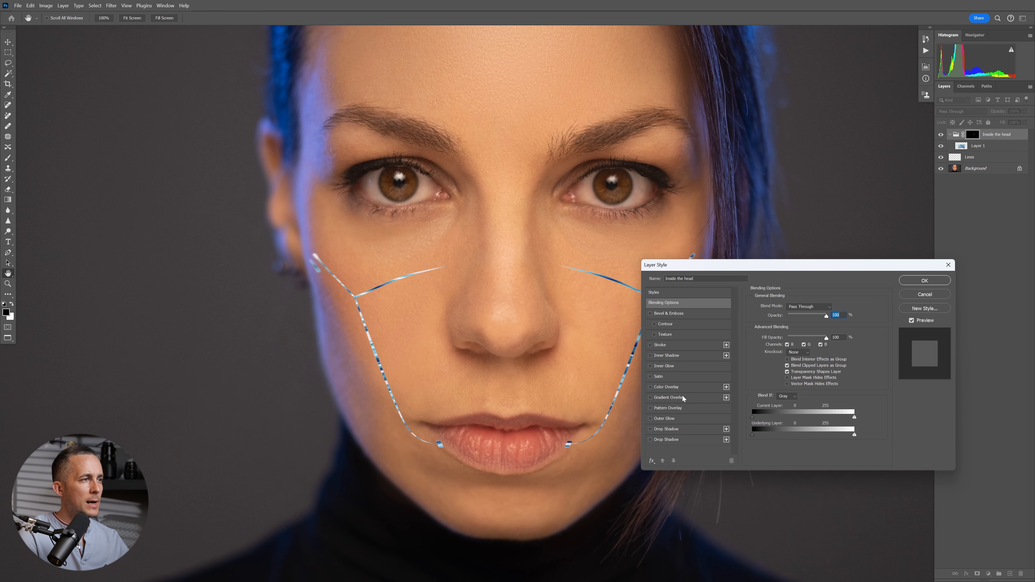
left_click(666, 356)
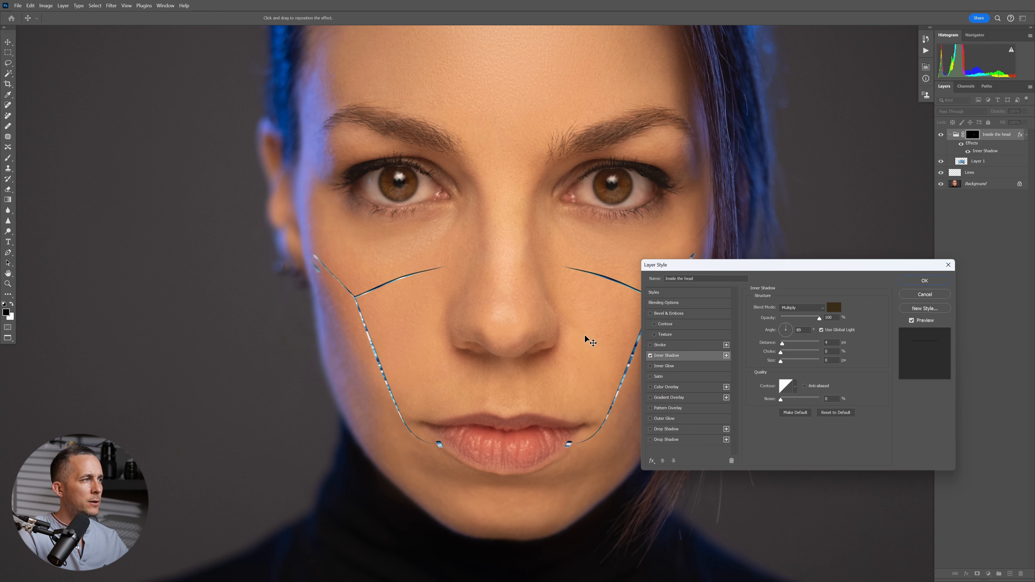
scroll(504, 300, "up", 3)
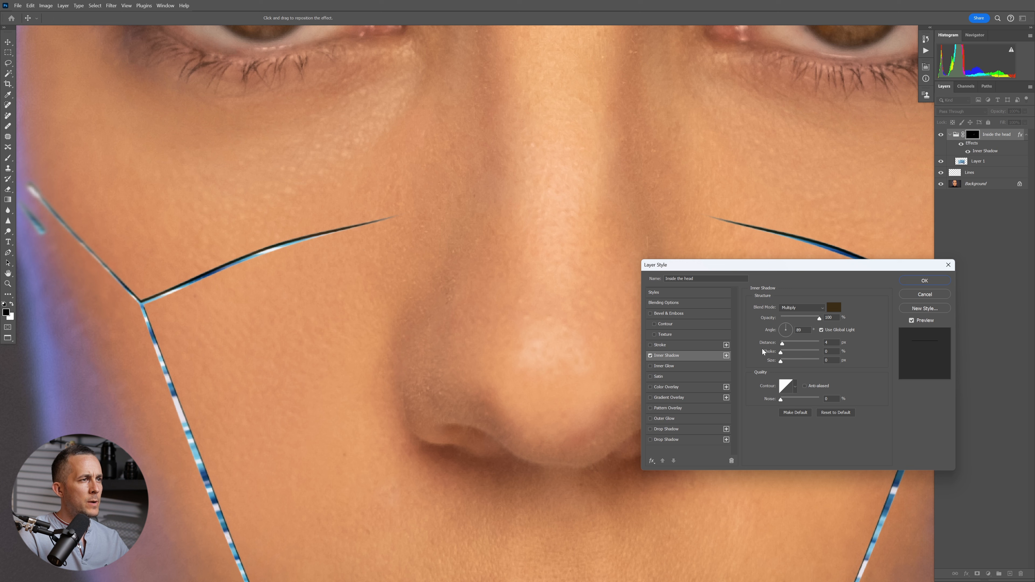
left_click_drag(785, 346, 782, 348)
key("Up")
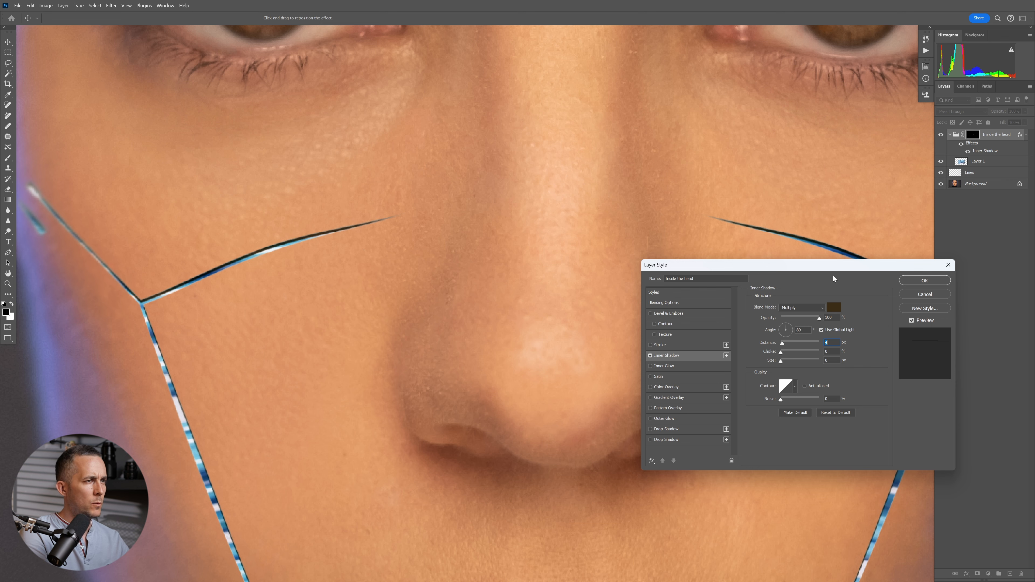
Examine the catchlights in both eyes to judge the direction of the light for the shadow
scroll(513, 312, "down", 4)
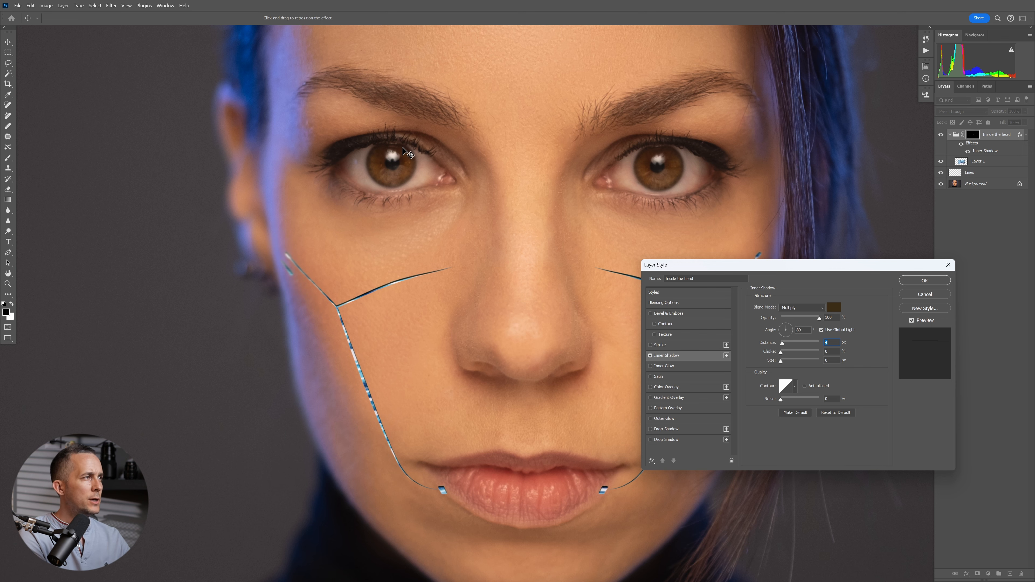
scroll(409, 155, "up", 3)
key("space")
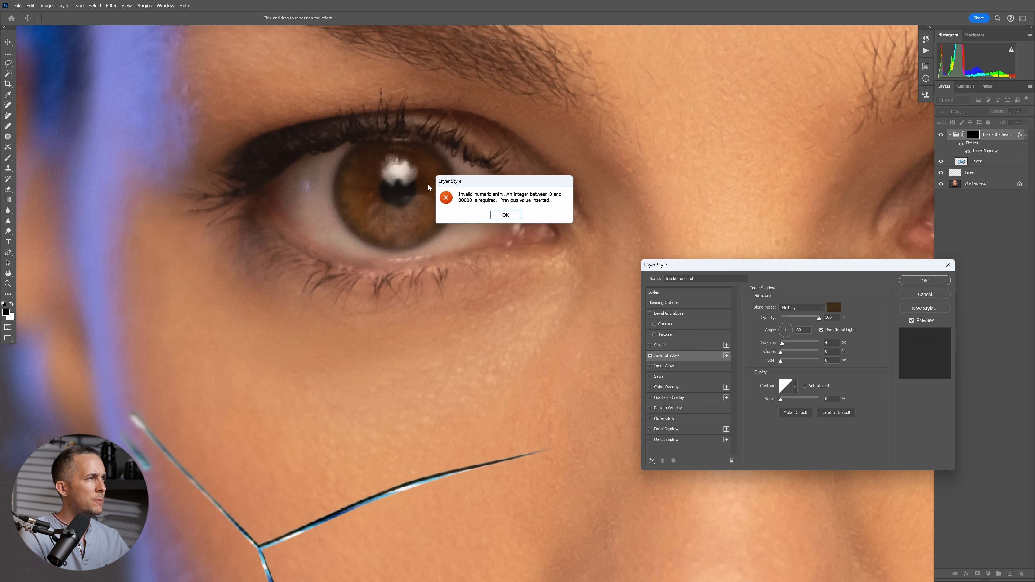
left_click(505, 215)
scroll(391, 225, "up", 2)
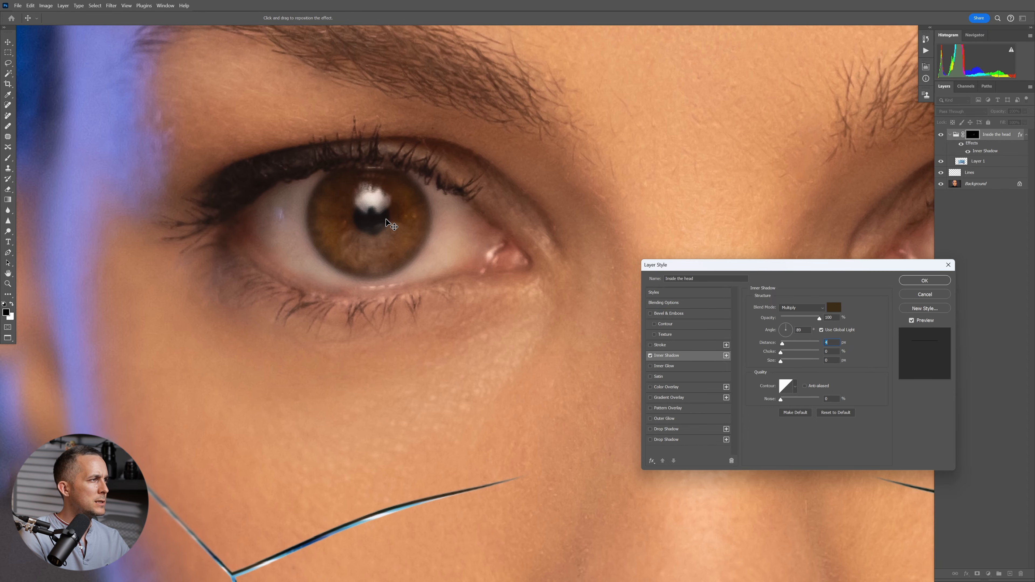
scroll(391, 225, "up", 2)
scroll(389, 241, "down", 6)
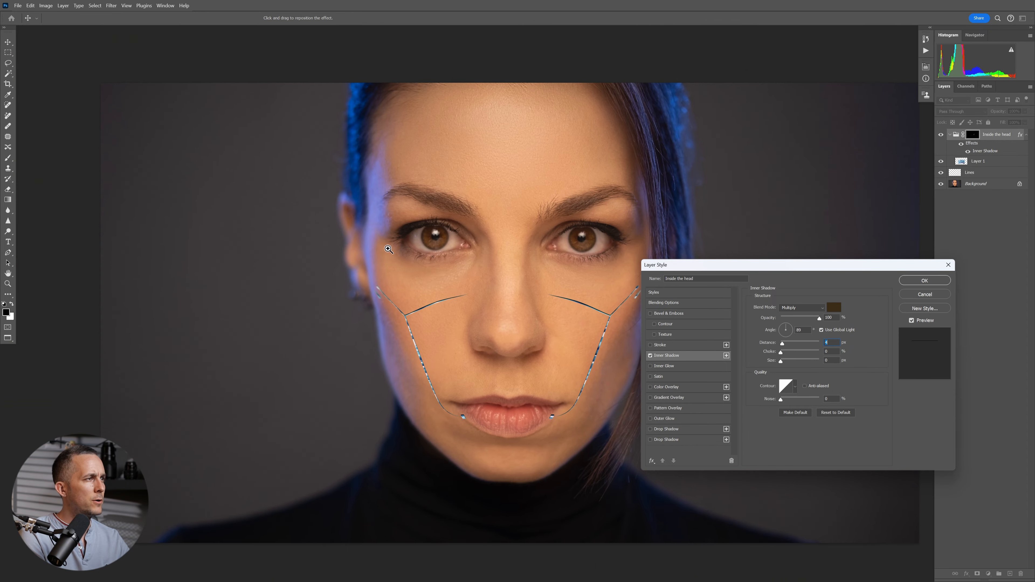
scroll(528, 238, "up", 3)
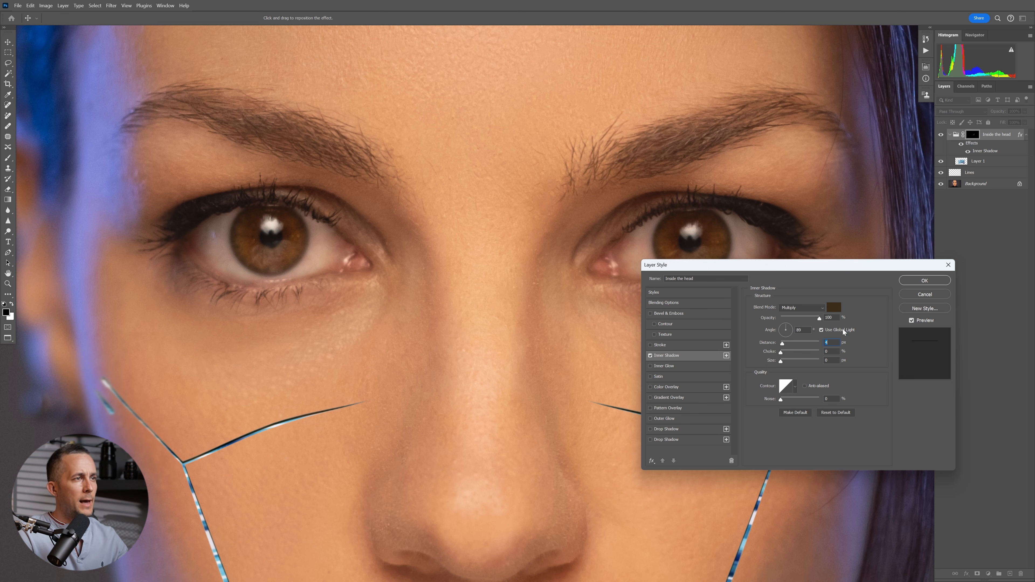
scroll(377, 352, "down", 4)
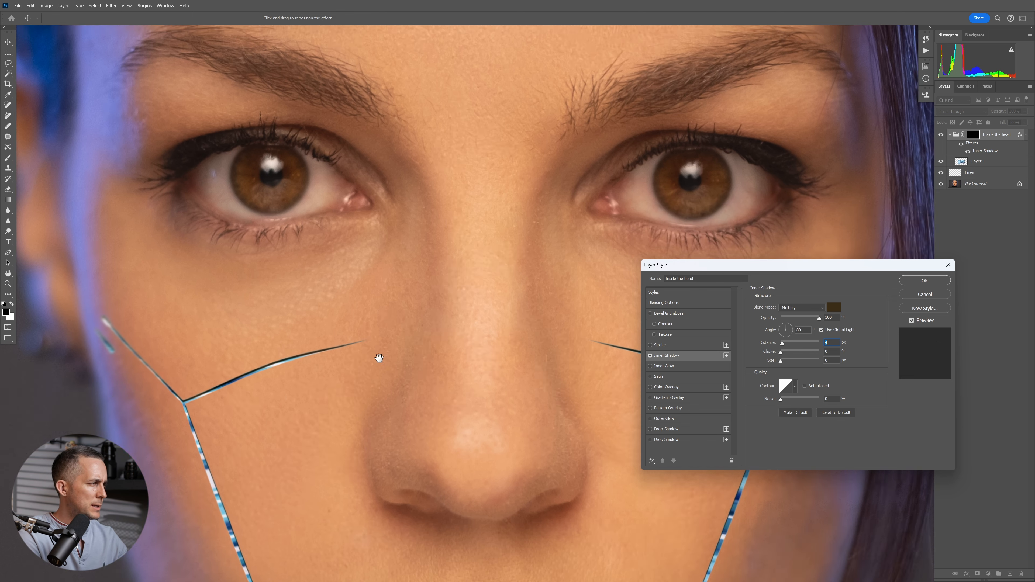
Set the inner shadow's distance to 6 px and size to 6 px, and add a slight choke
scroll(250, 345, "up", 3)
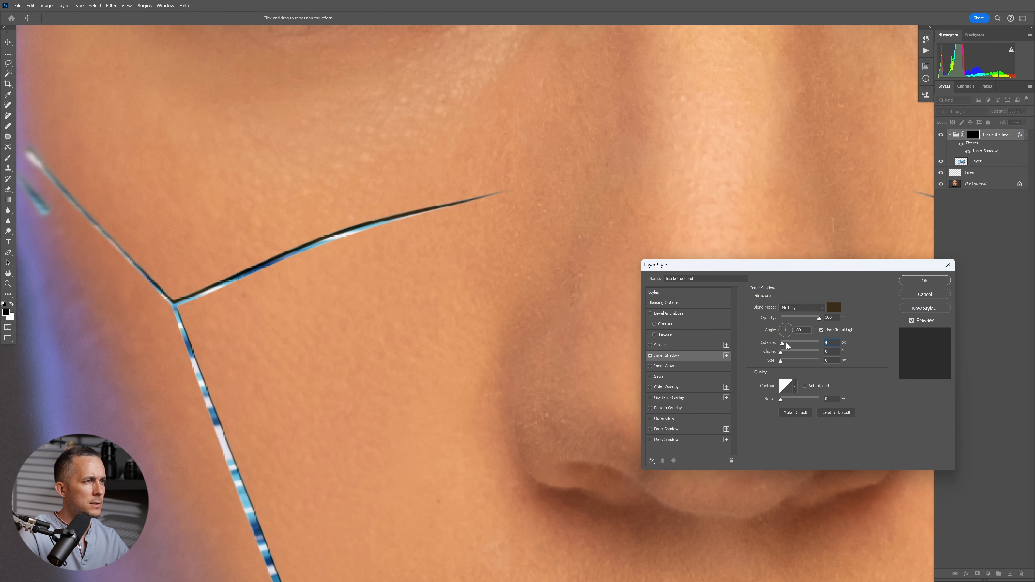
key("Up")
key("Up")
key("Up")
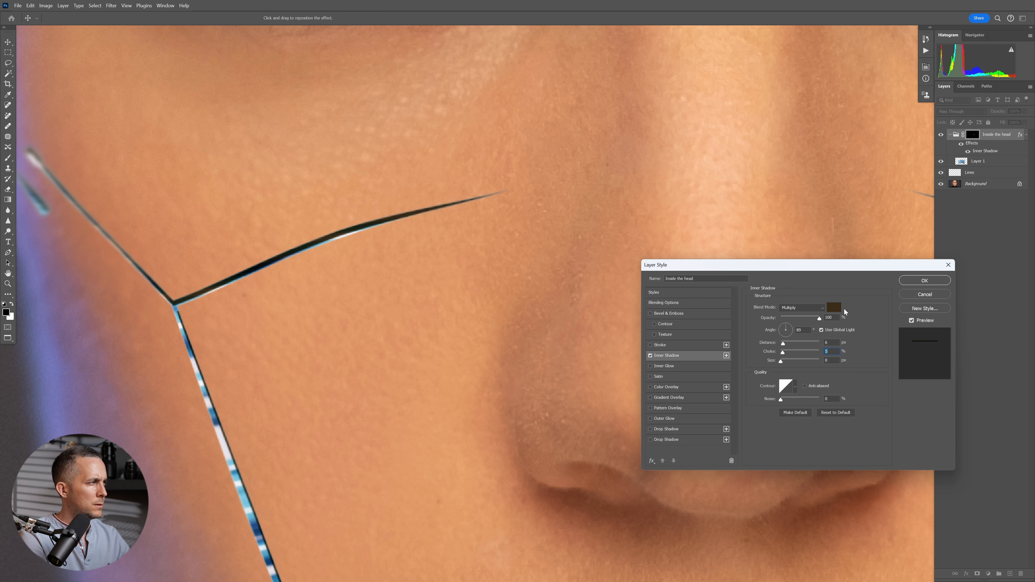
key("Down")
key("Down")
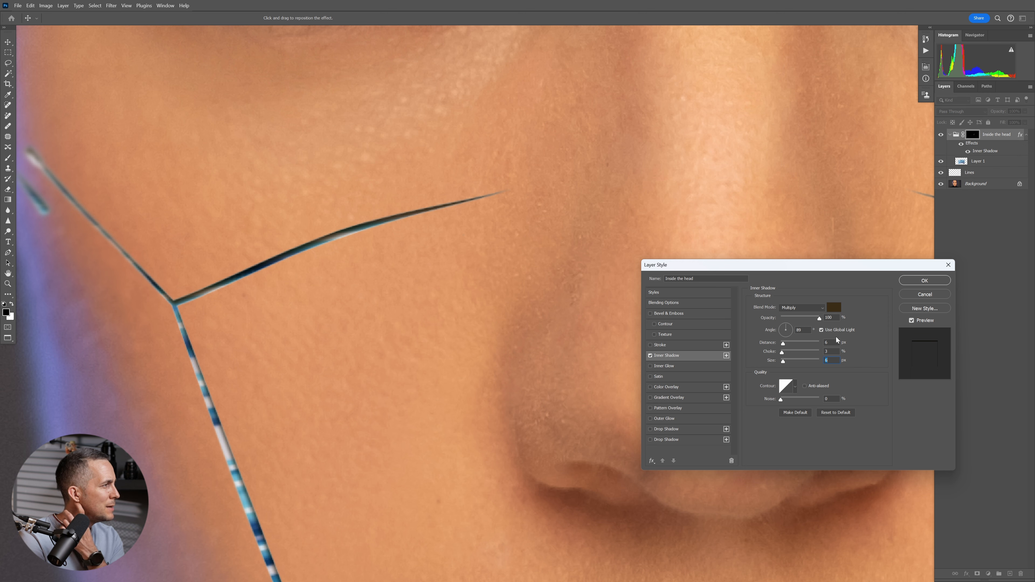
Refine the inner shadow at the mouth corner by setting its size to 5 px and distance to 5 px
scroll(498, 313, "down", 6)
left_click_drag(504, 326, 416, 309)
scroll(573, 475, "up", 8)
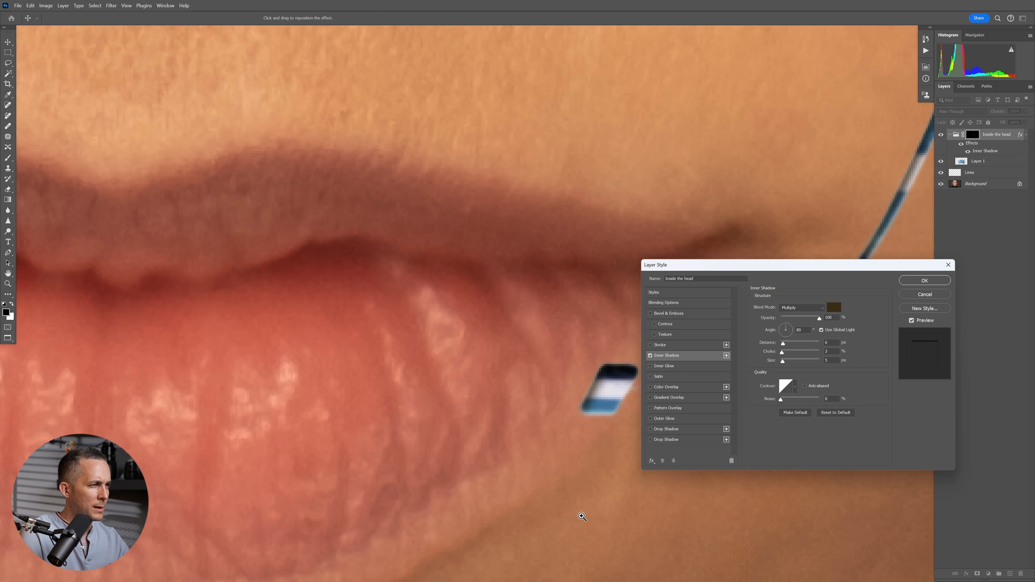
left_click_drag(782, 362, 784, 362)
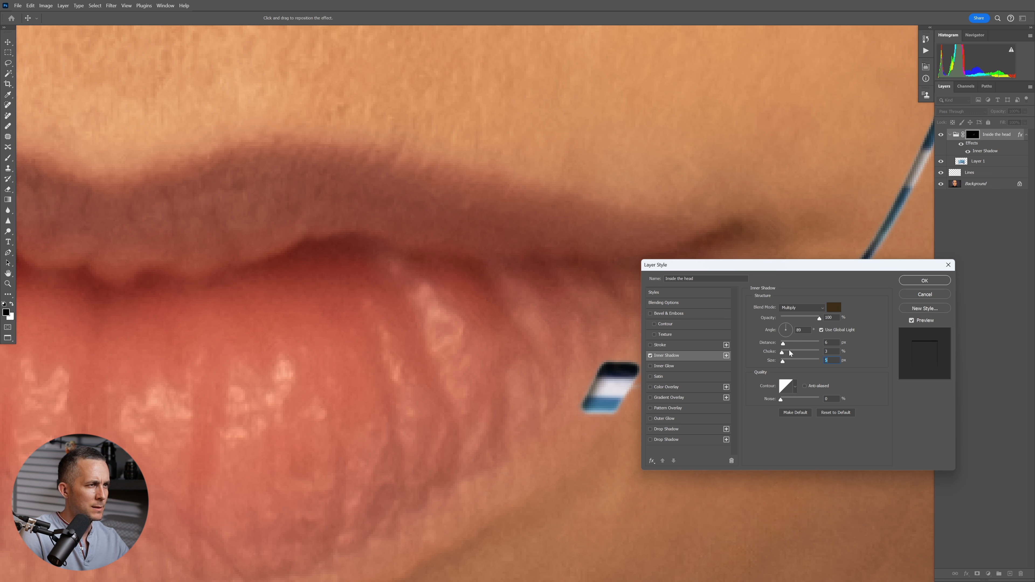
key("Down")
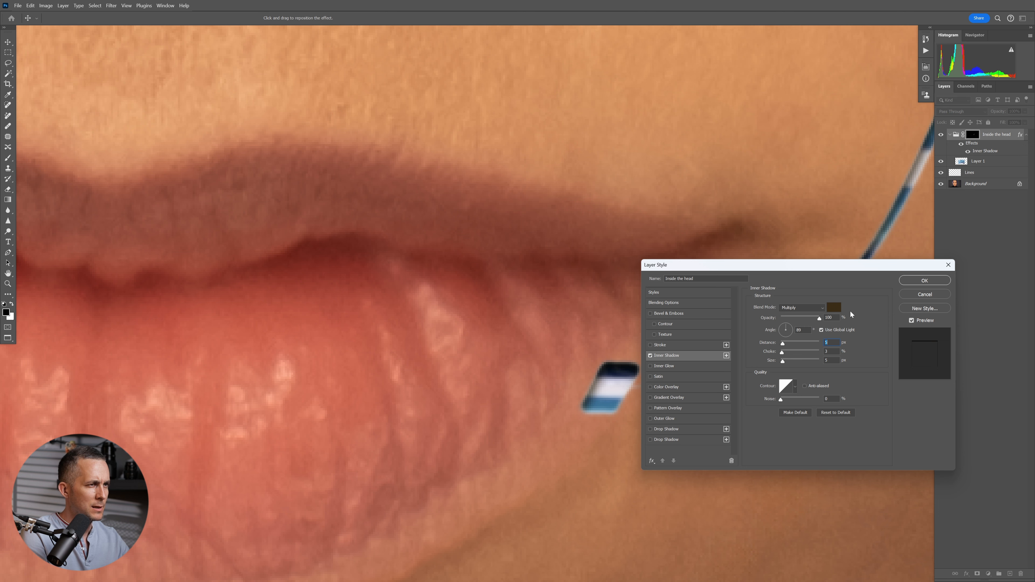
Change the inner shadow colour to the brown 5c4422, keep its opacity at 100%, and apply the layer style
scroll(561, 300, "down", 8)
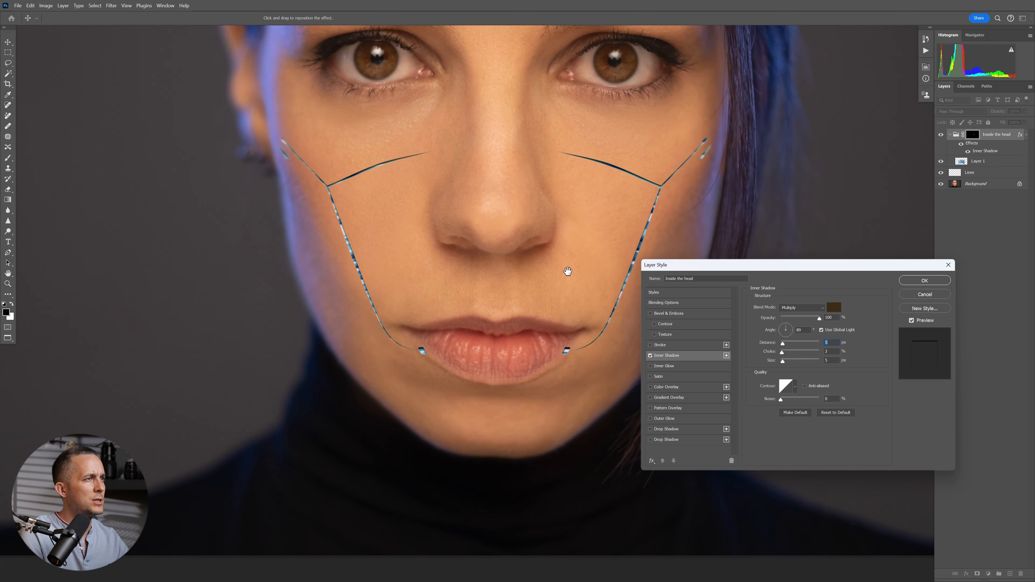
left_click_drag(568, 272, 582, 355)
left_click_drag(605, 273, 681, 277)
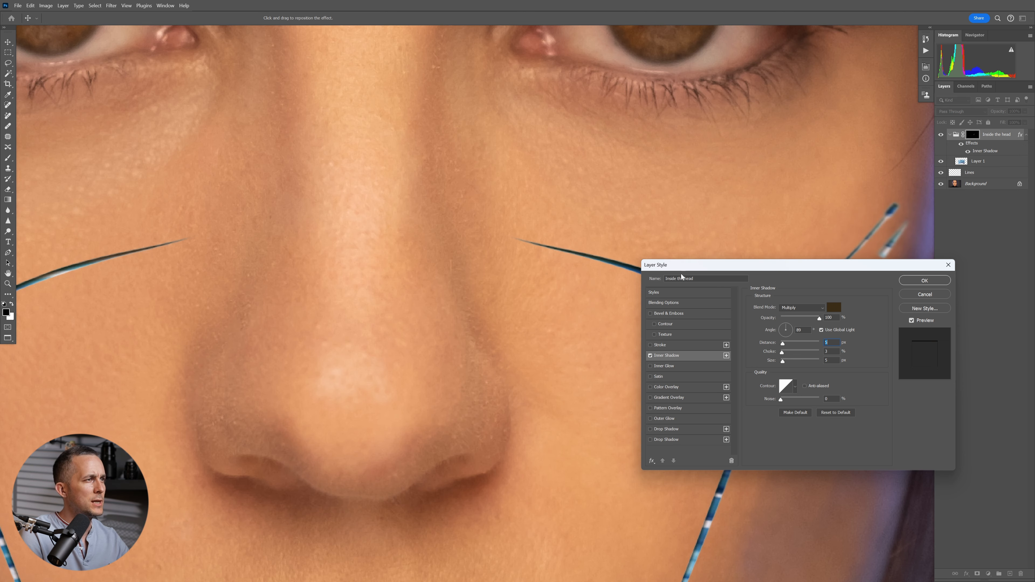
left_click_drag(787, 270, 606, 337)
left_click(653, 375)
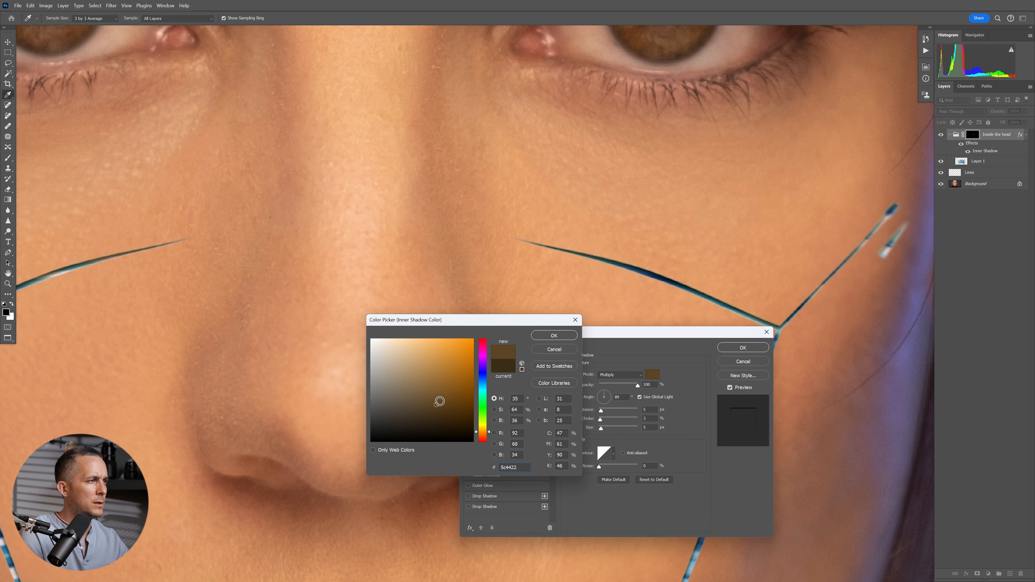
left_click(553, 335)
mouse_move(634, 388)
left_mouse_down()
mouse_move(592, 389)
mouse_move(644, 384)
left_mouse_up()
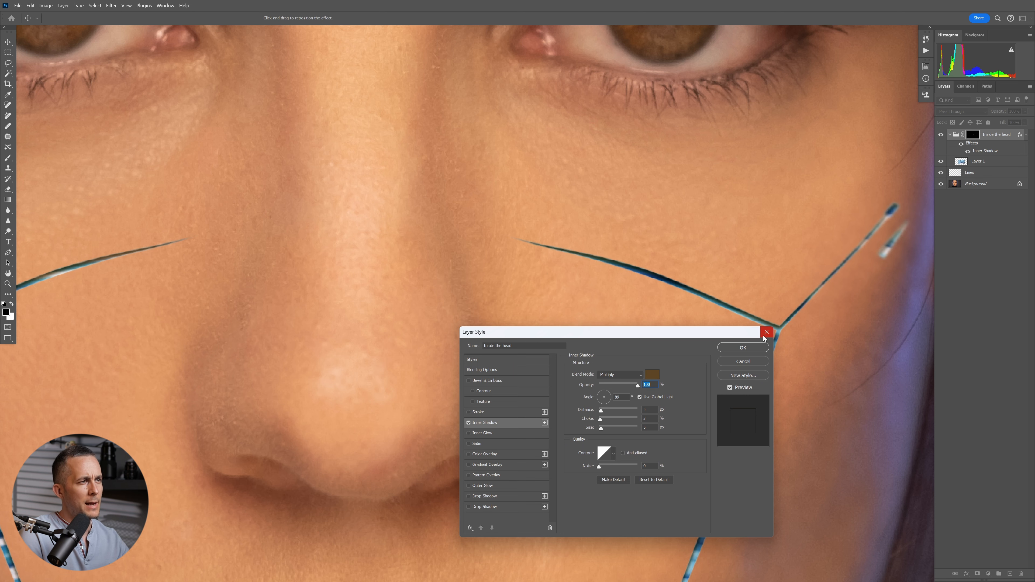
left_click(743, 348)
Examine the shaded cable openings on both cheeks and how the light falls on each side of the face
scroll(705, 335, "down", 5)
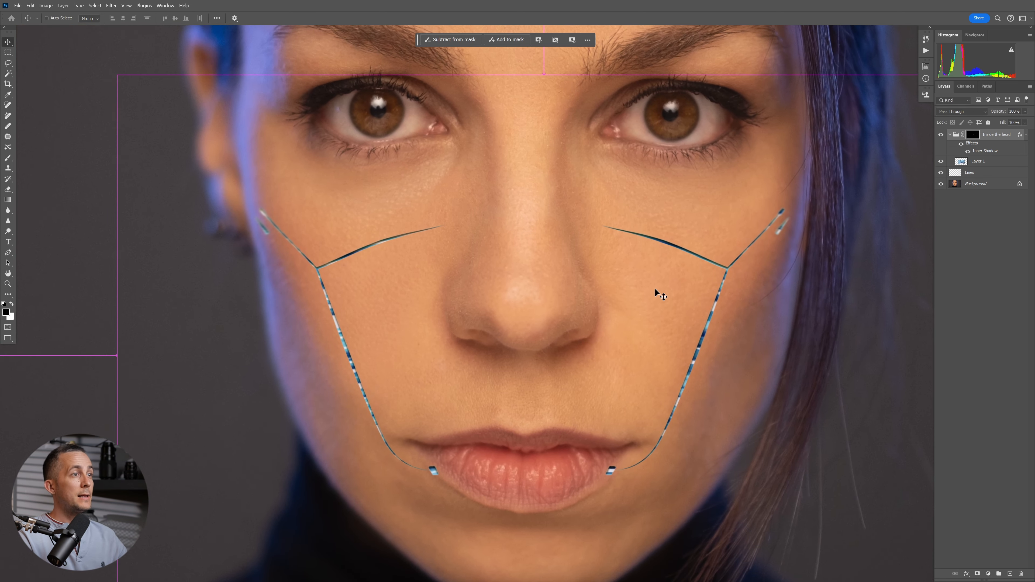
left_click_drag(689, 319, 668, 323)
left_click_drag(591, 318, 621, 316)
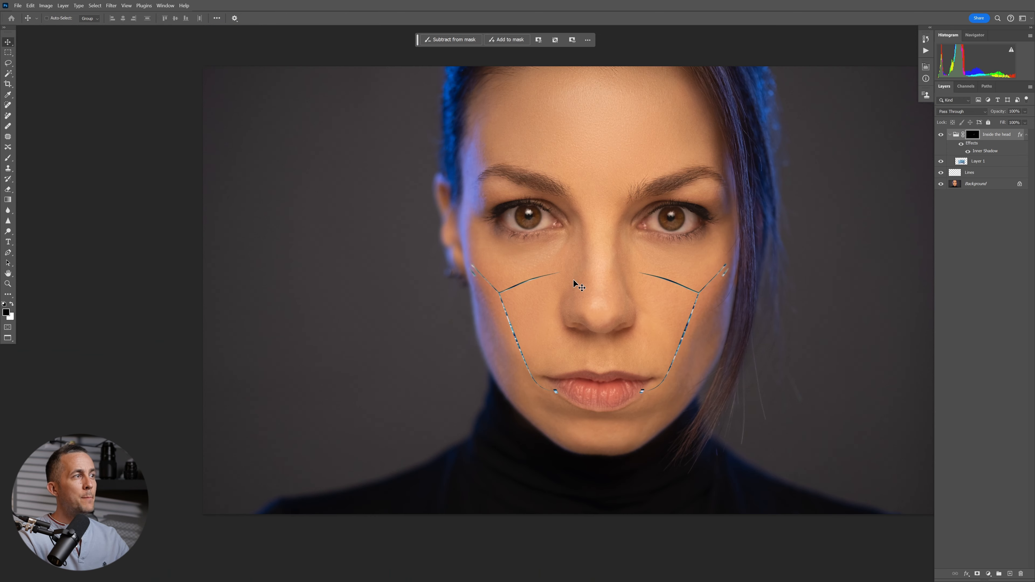
mouse_move(617, 274)
left_mouse_down()
mouse_move(557, 283)
mouse_move(609, 283)
left_mouse_up()
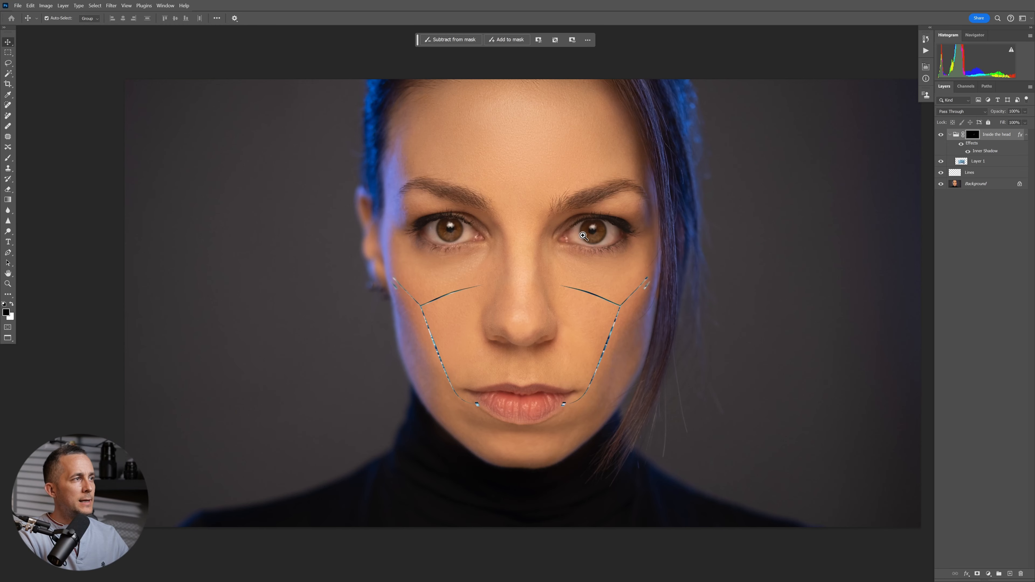
left_click_drag(583, 236, 573, 259)
left_click_drag(282, 243, 306, 249)
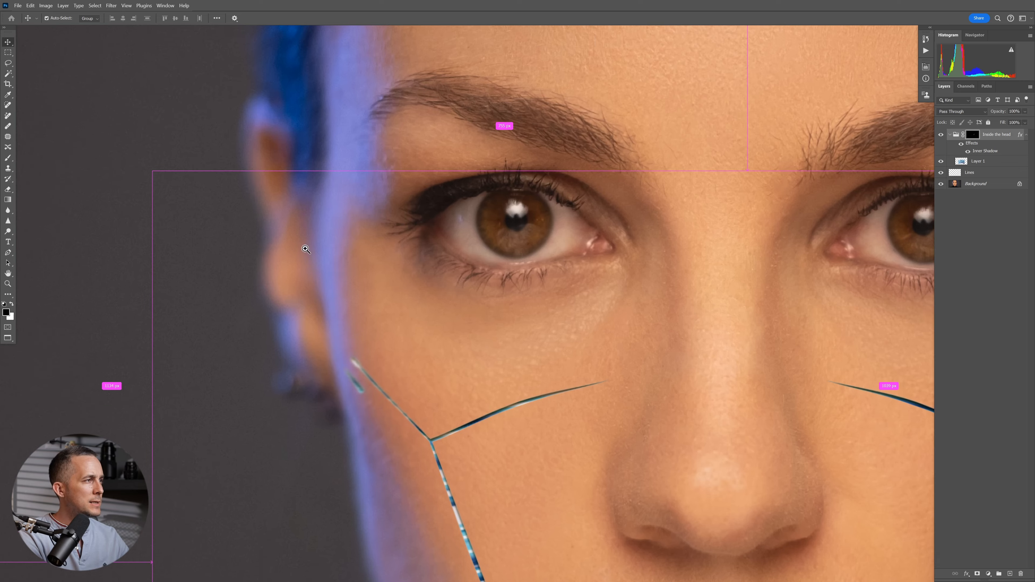
left_click_drag(577, 246, 419, 302)
left_click_drag(653, 211, 568, 212)
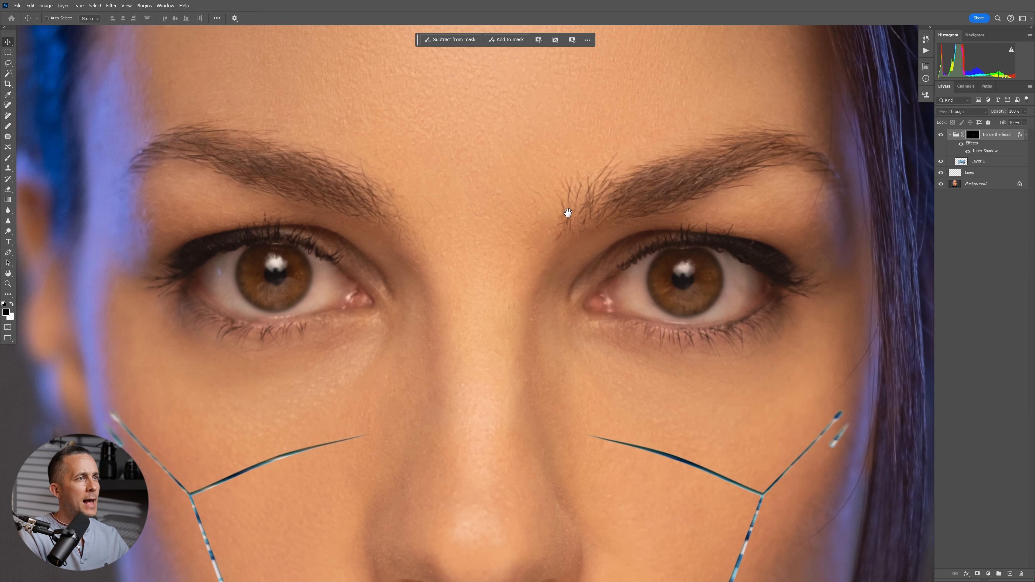
left_click_drag(246, 327, 412, 306)
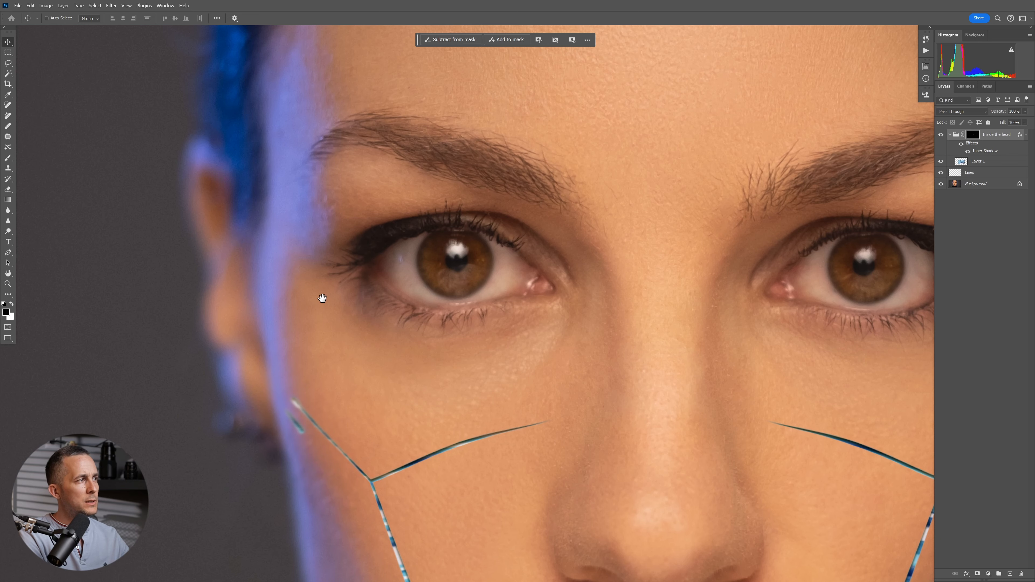
left_click_drag(336, 301, 318, 300)
left_click_drag(399, 284, 416, 286)
left_click_drag(590, 293, 391, 268)
left_click_drag(475, 307, 492, 275)
left_click_drag(544, 315, 514, 321)
left_click_drag(526, 329, 434, 322)
left_click_drag(619, 284, 645, 296)
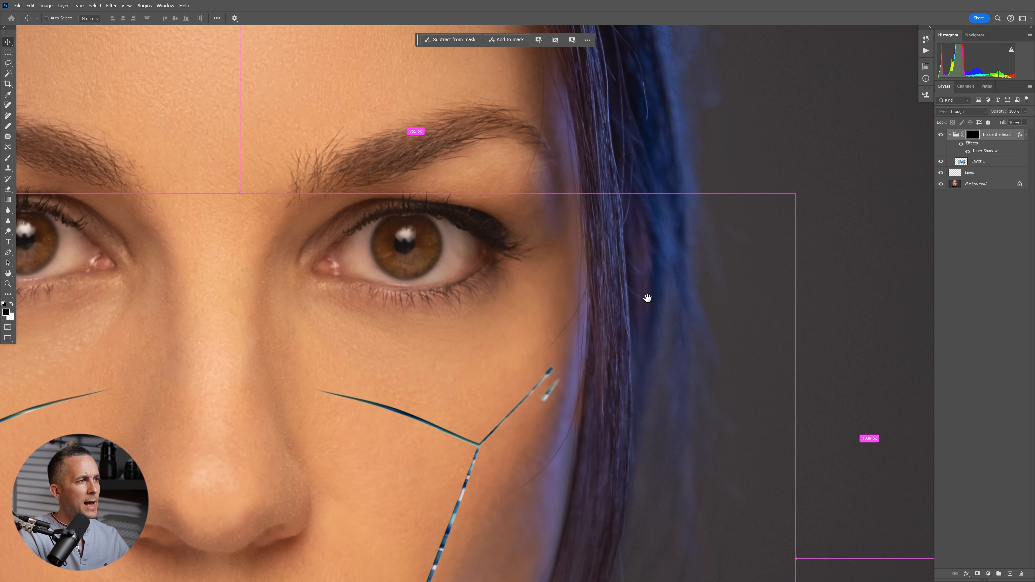
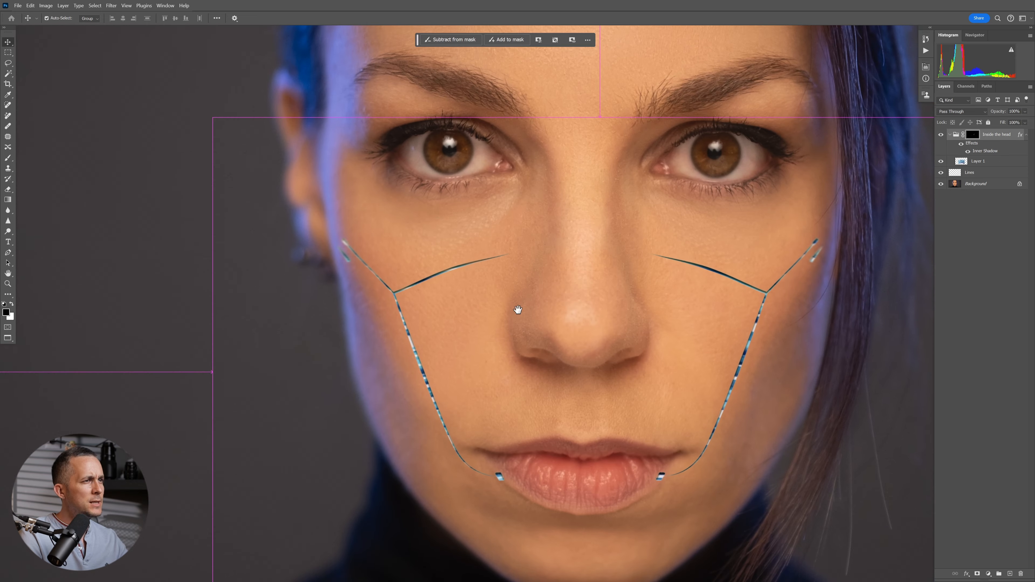
Create an empty layer above the cable picture inside the group and rename the cable picture layer as Wires
left_click(960, 171)
left_click(975, 162)
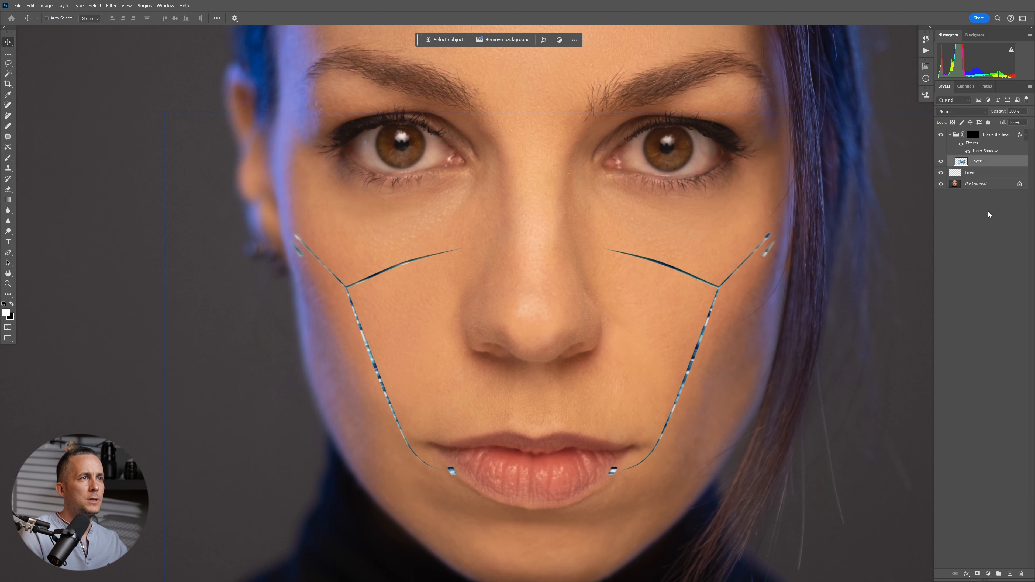
left_click(1010, 574)
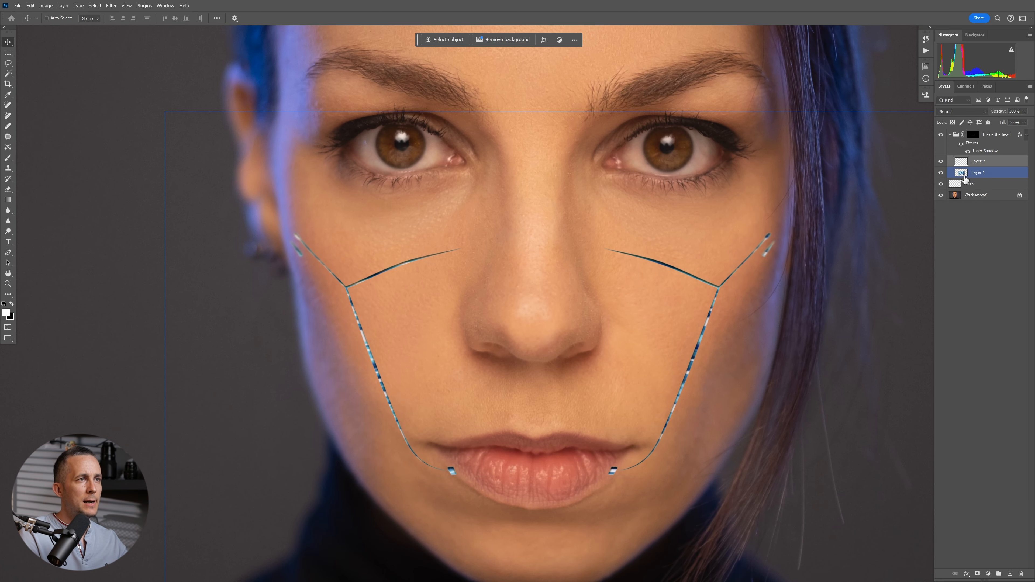
double_click(978, 172)
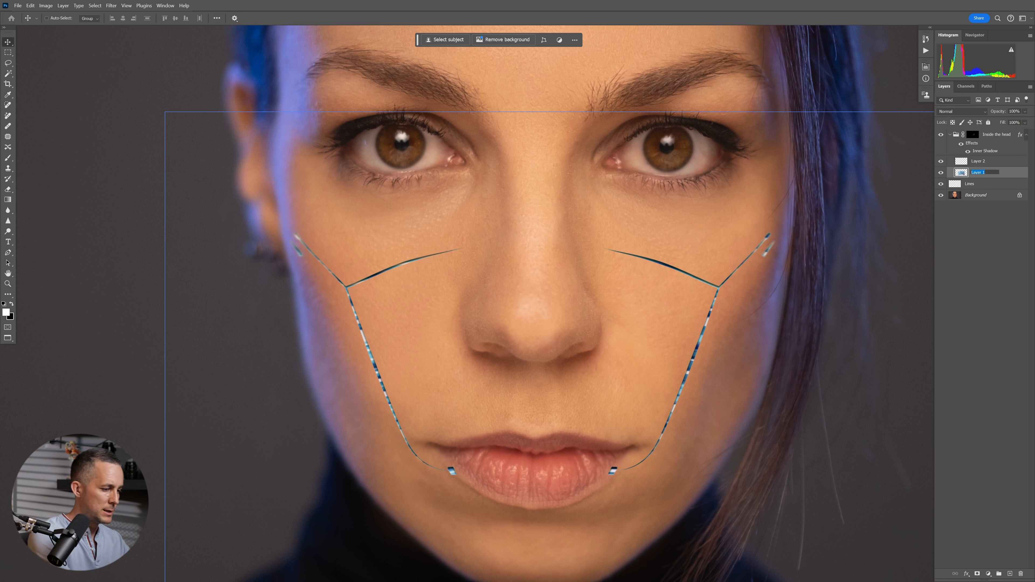
type("Wires")
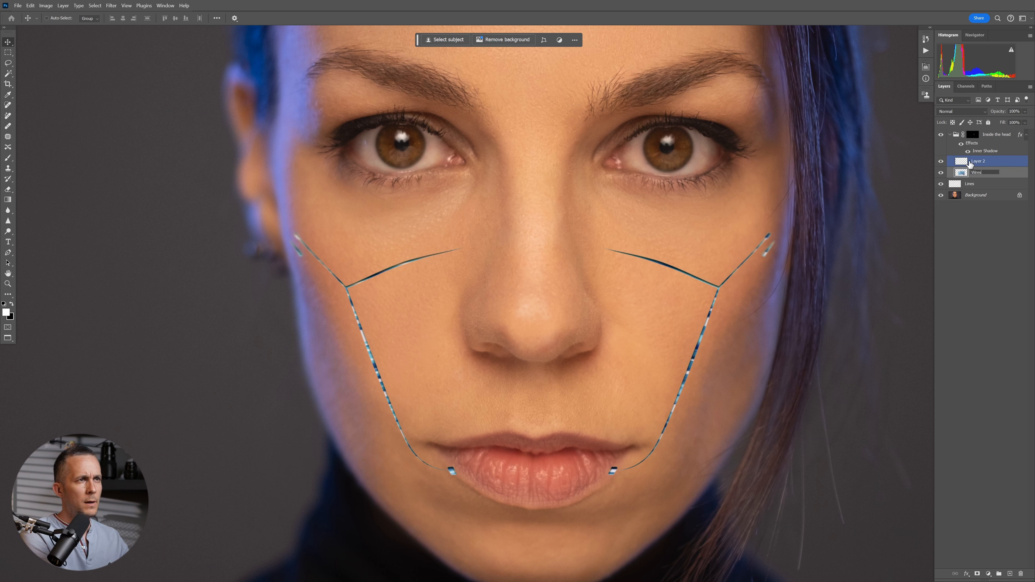
key("Return")
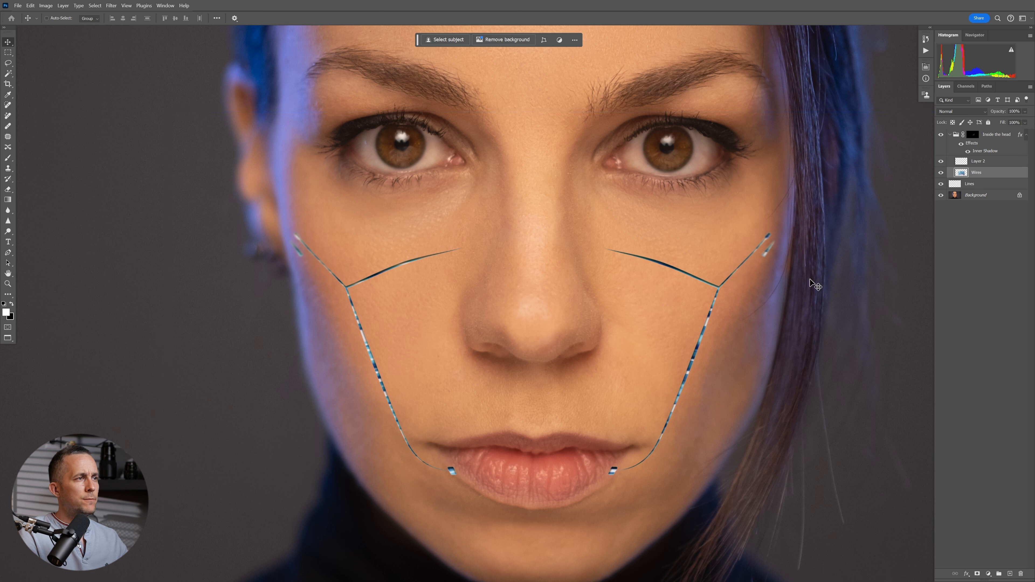
Rename the empty layer above the Wires layer as Color and pick a round brush tip for painting on it
left_click(980, 162)
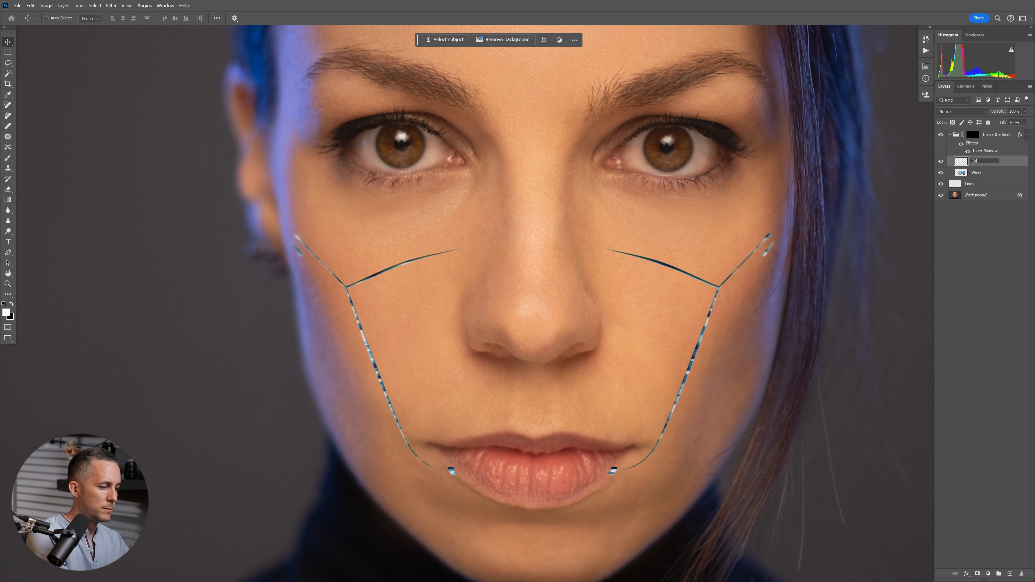
key("b")
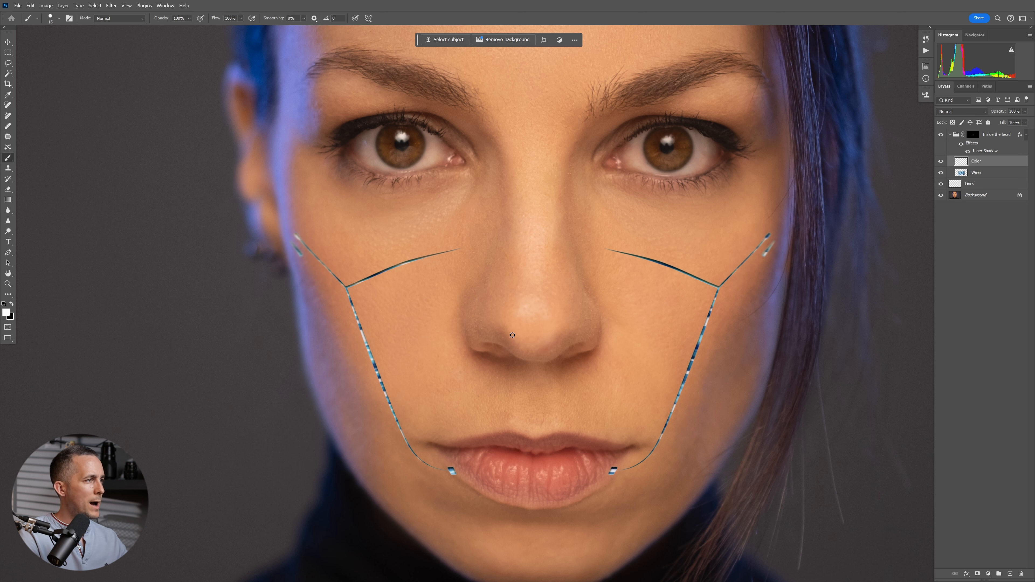
right_click(575, 335)
left_click(640, 451)
Paint white with an enlarged brush over the wires in the upper seams and openings of both cheeks
left_click_drag(733, 266, 756, 265)
key("bracketright")
key("bracketright")
key("bracketright")
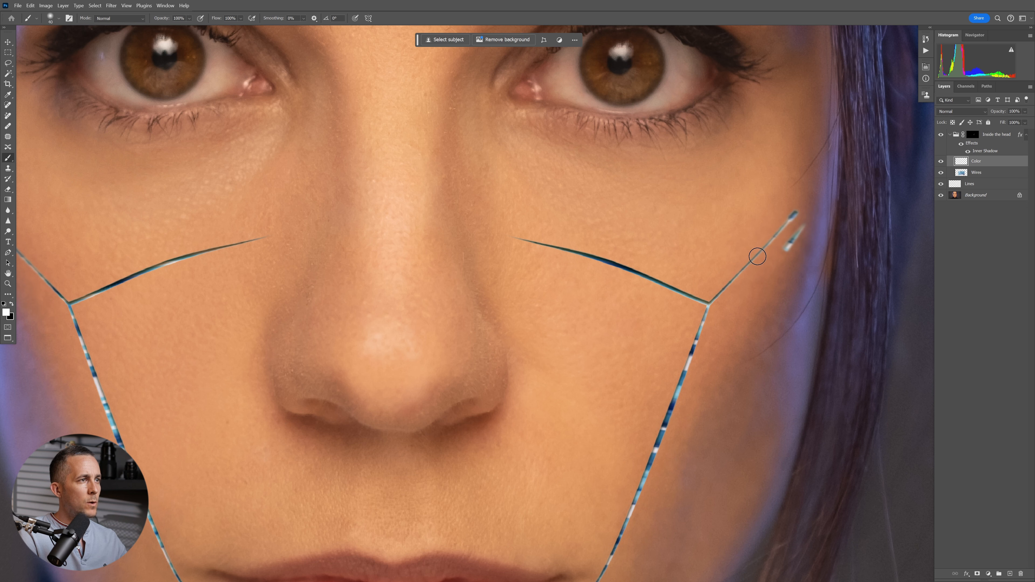
mouse_move(793, 248)
left_mouse_down()
mouse_move(798, 233)
mouse_move(784, 242)
left_mouse_up()
left_click_drag(674, 290, 729, 313)
left_click_drag(580, 257, 610, 271)
left_click_drag(705, 318, 655, 447)
left_click_drag(486, 468, 557, 302)
mouse_move(142, 141)
left_mouse_down()
mouse_move(156, 179)
mouse_move(152, 171)
left_mouse_up()
mouse_move(164, 120)
left_mouse_down()
mouse_move(264, 84)
mouse_move(263, 229)
mouse_move(189, 212)
mouse_move(169, 147)
mouse_move(270, 267)
left_mouse_up()
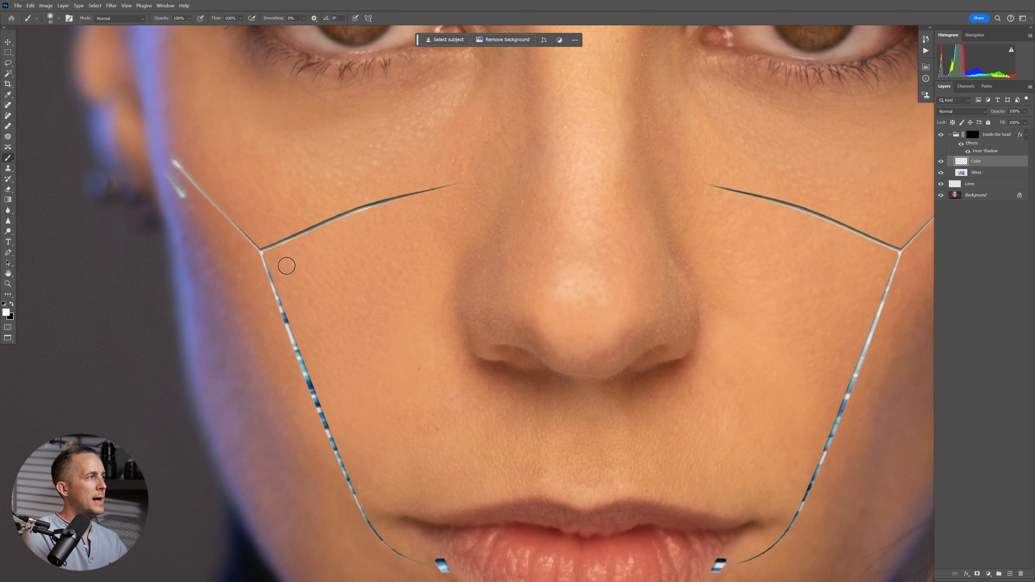
Paint white over the small openings at both mouth corners and the lower end of the cheek seam
scroll(444, 319, "down", 4)
left_click_drag(481, 376, 402, 275)
scroll(375, 332, "up", 5)
left_click_drag(351, 297, 349, 289)
left_click_drag(691, 287, 689, 293)
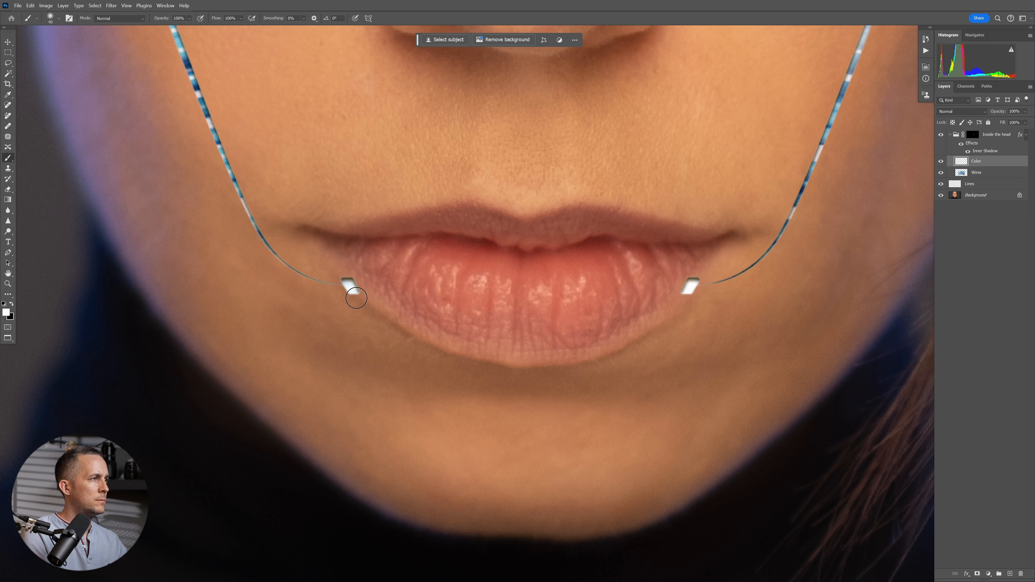
mouse_move(717, 288)
left_mouse_down()
mouse_move(690, 308)
mouse_move(761, 253)
mouse_move(811, 155)
left_mouse_up()
scroll(647, 306, "down", 3)
left_click_drag(647, 306, 619, 406)
scroll(619, 407, "down", 5)
scroll(605, 351, "up", 3)
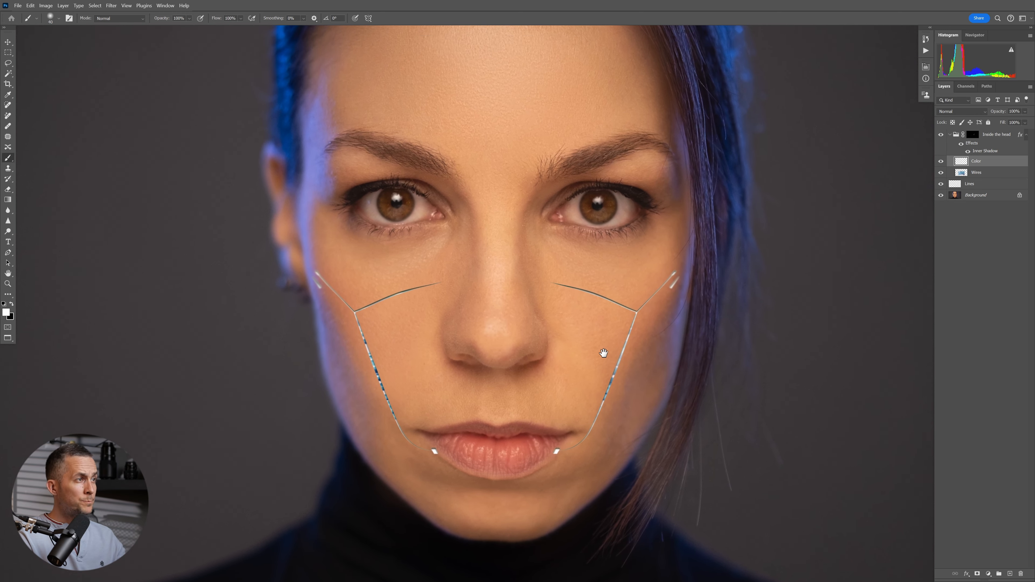
scroll(605, 351, "up", 3)
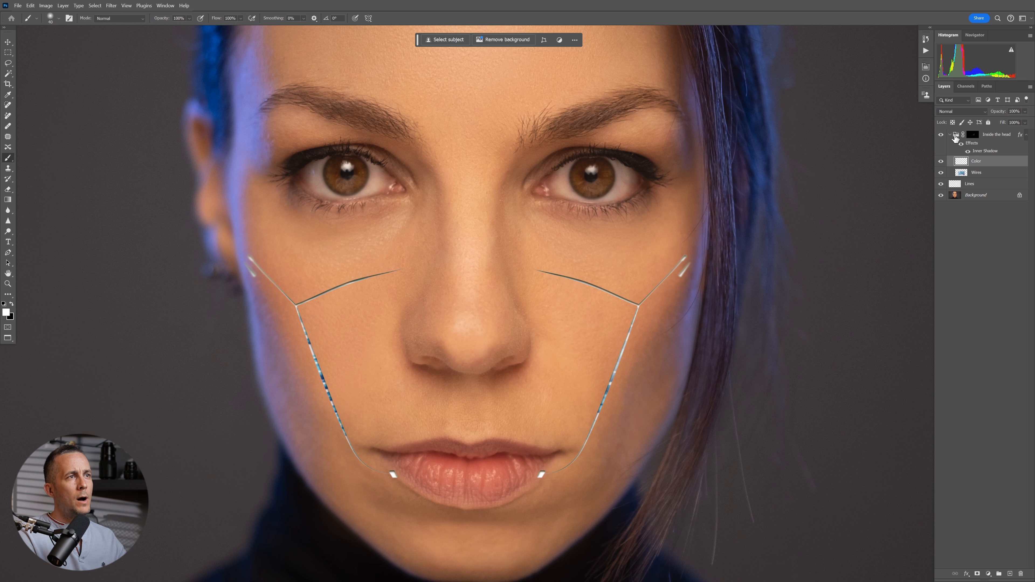
Collapse the Inside the head group, add an empty layer above it and place that layer in a group named Glow
left_click(951, 135)
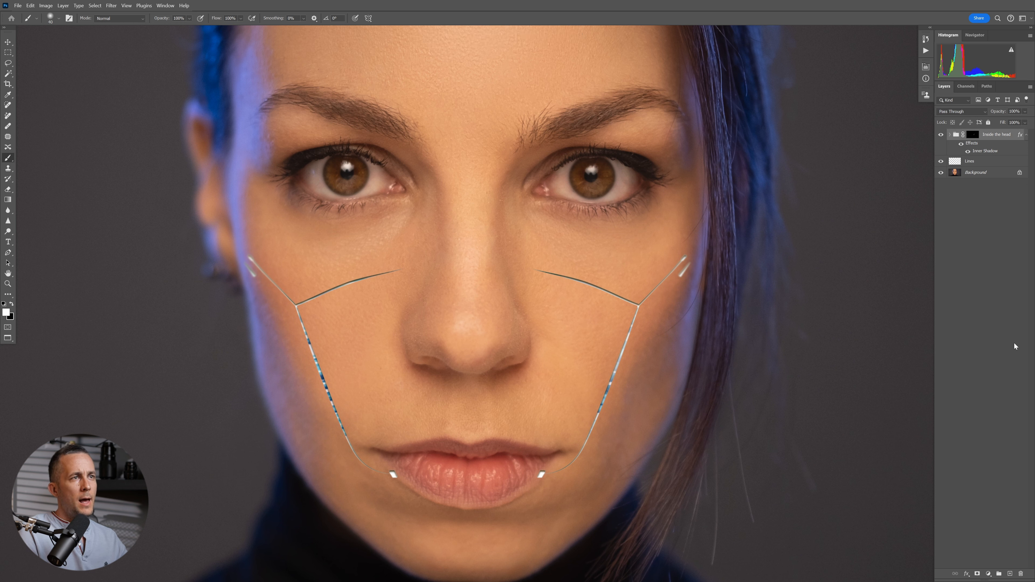
left_click(1012, 575)
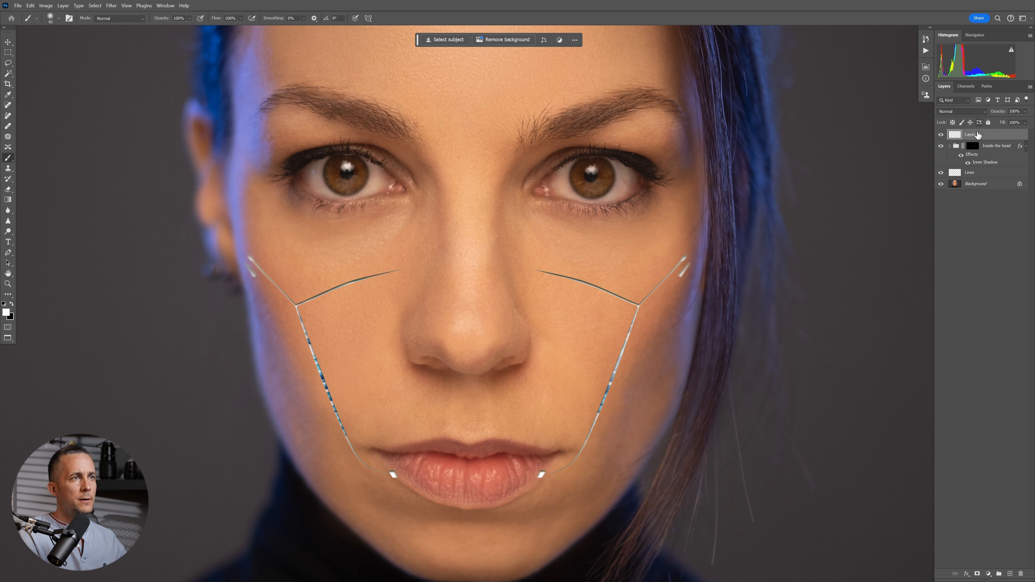
key("Return")
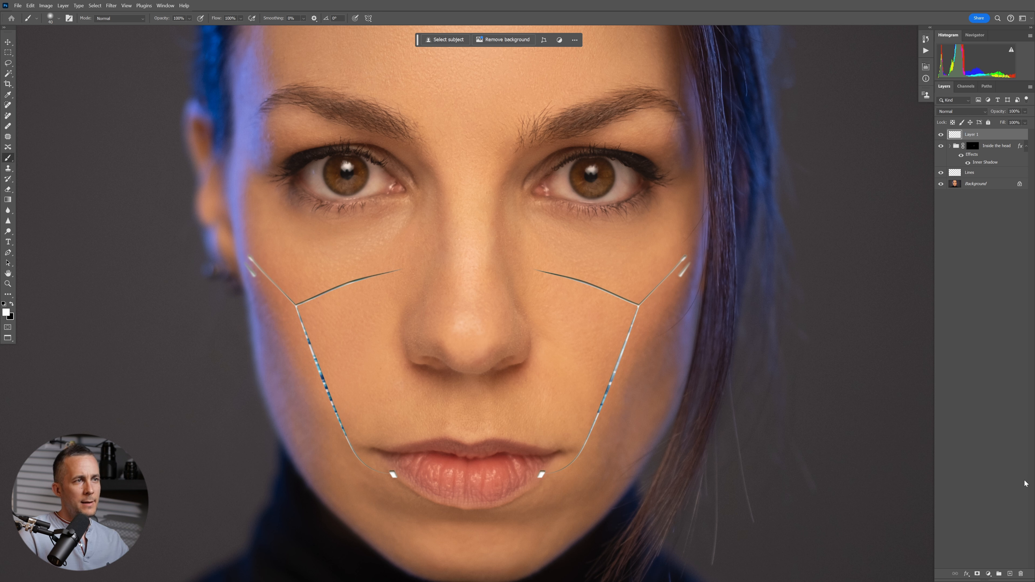
left_click(999, 574)
double_click(971, 135)
left_click(972, 143)
left_click(966, 130)
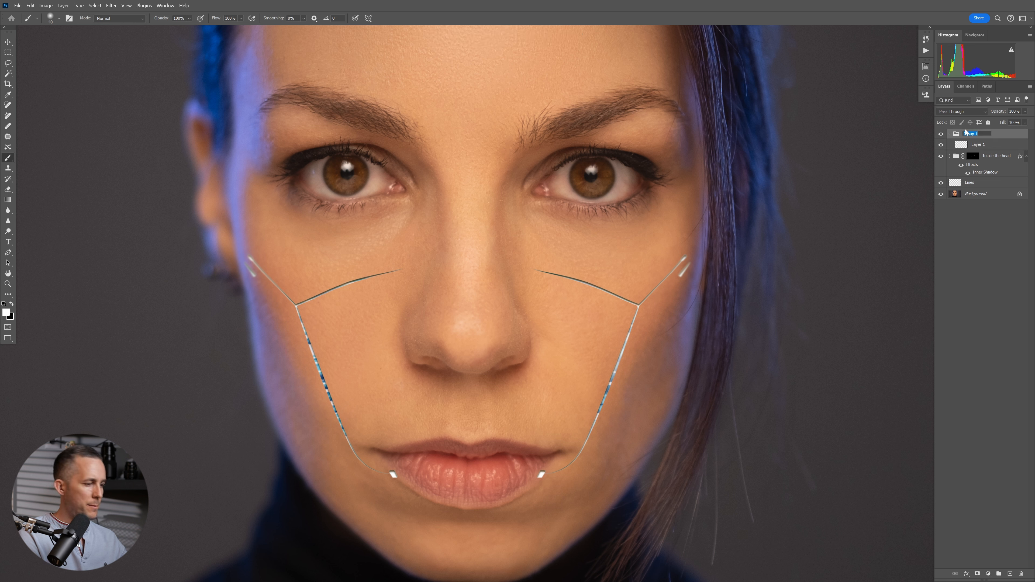
double_click(966, 131)
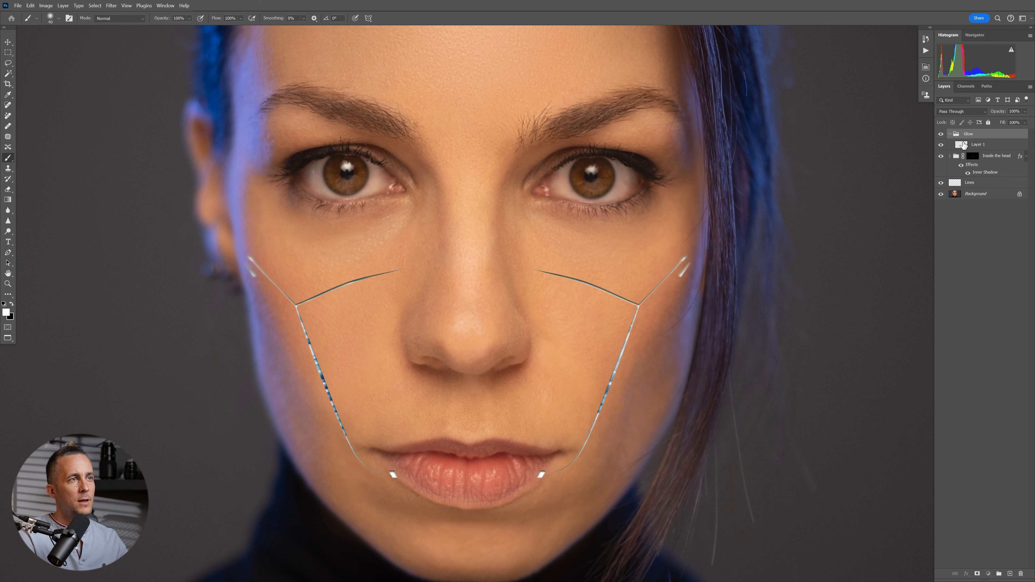
Set the layer inside the Glow group to Linear Dodge (Add) and choose a round brush at 20% opacity
left_click(965, 145)
left_click(972, 110)
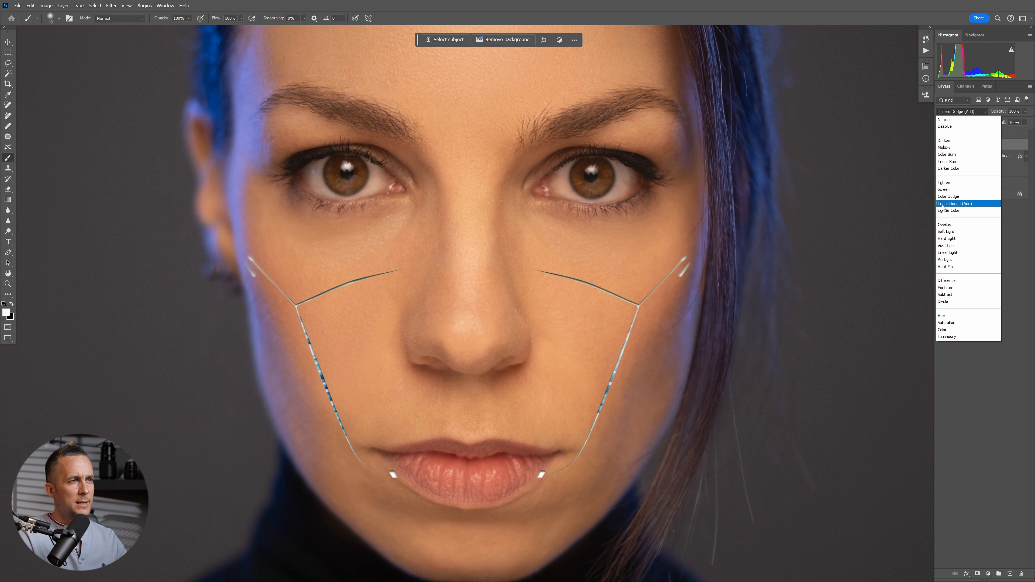
left_click(960, 205)
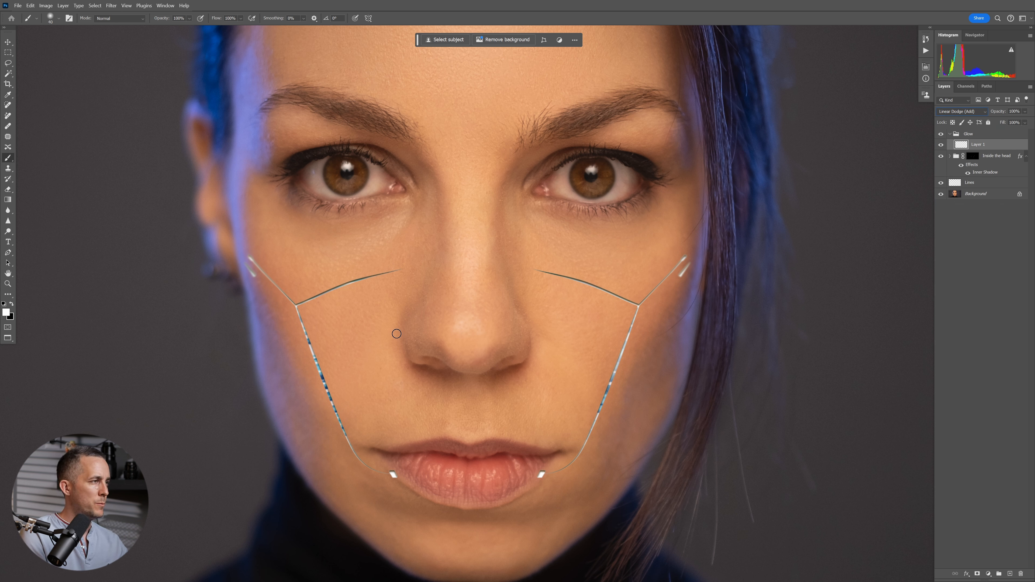
right_click(440, 324)
double_click(488, 450)
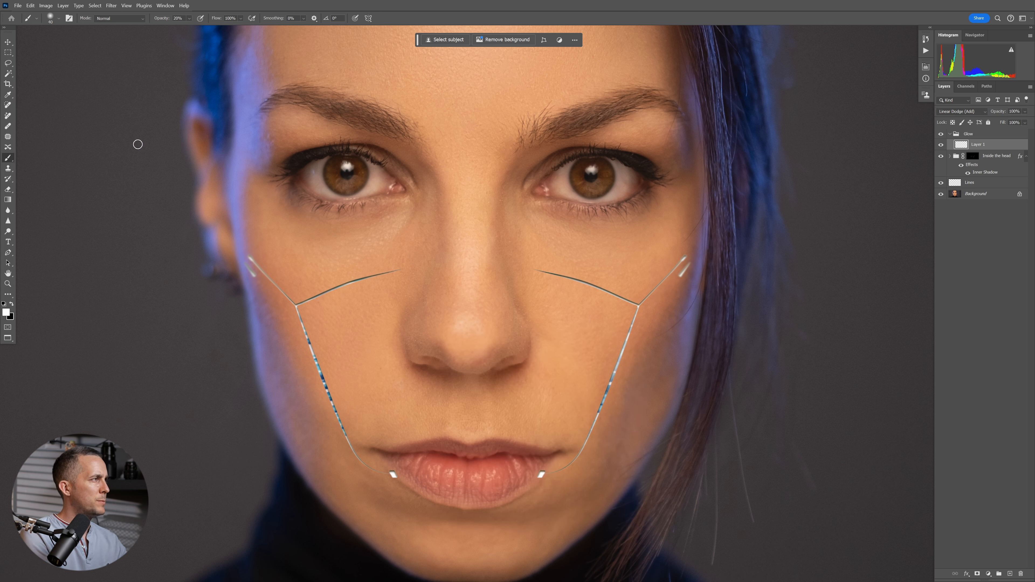
Set the foreground colour to the dark blue 021f59
left_click(6, 313)
left_click(486, 380)
left_click(471, 407)
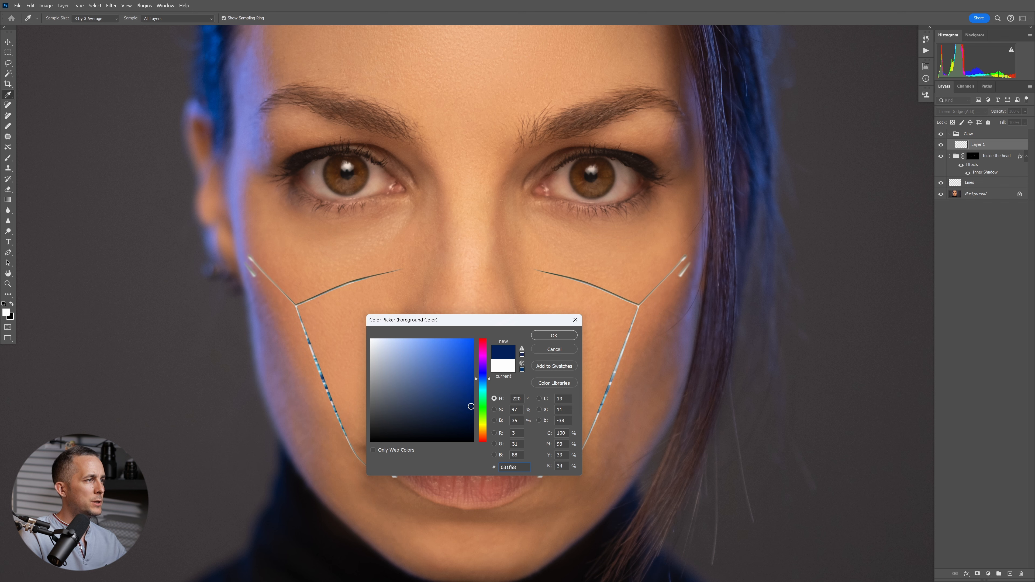
left_click(567, 337)
Paint a soft dark-blue glow along the outer upper seams and their junctions on both cheeks, adjusting the brush size
key("]")
key("]")
key("]")
key("]")
left_click_drag(660, 280, 691, 274)
mouse_move(700, 242)
left_mouse_down()
mouse_move(622, 316)
mouse_move(695, 245)
mouse_move(635, 309)
mouse_move(591, 296)
mouse_move(621, 316)
mouse_move(633, 305)
mouse_move(620, 351)
mouse_move(629, 303)
mouse_move(698, 243)
mouse_move(637, 312)
mouse_move(680, 255)
mouse_move(620, 315)
mouse_move(586, 295)
mouse_move(613, 353)
mouse_move(667, 275)
mouse_move(694, 271)
mouse_move(698, 249)
mouse_move(672, 294)
left_mouse_up()
key("[")
key("[")
key("[")
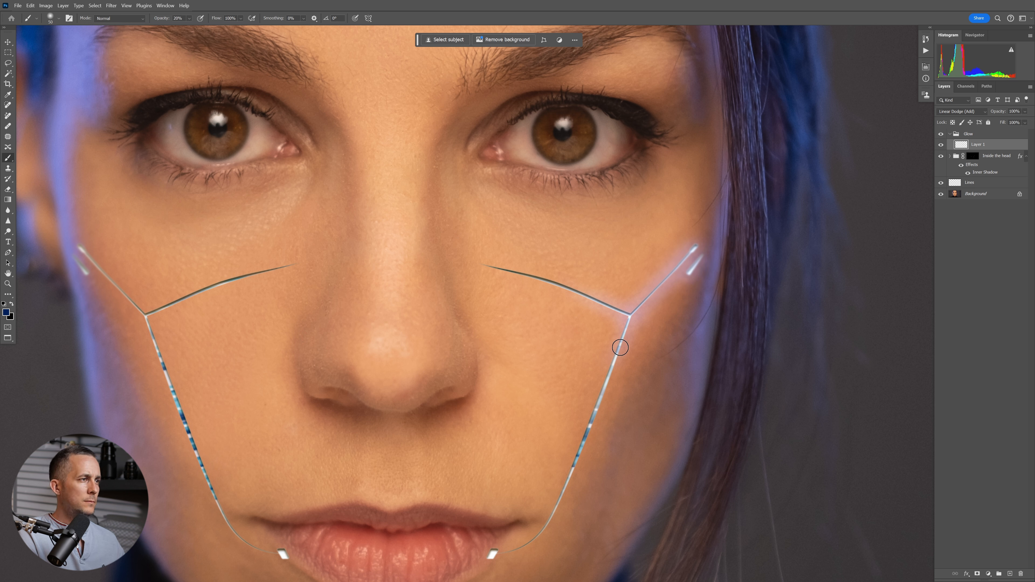
mouse_move(74, 259)
left_mouse_down()
mouse_move(133, 298)
mouse_move(79, 248)
mouse_move(137, 311)
left_mouse_up()
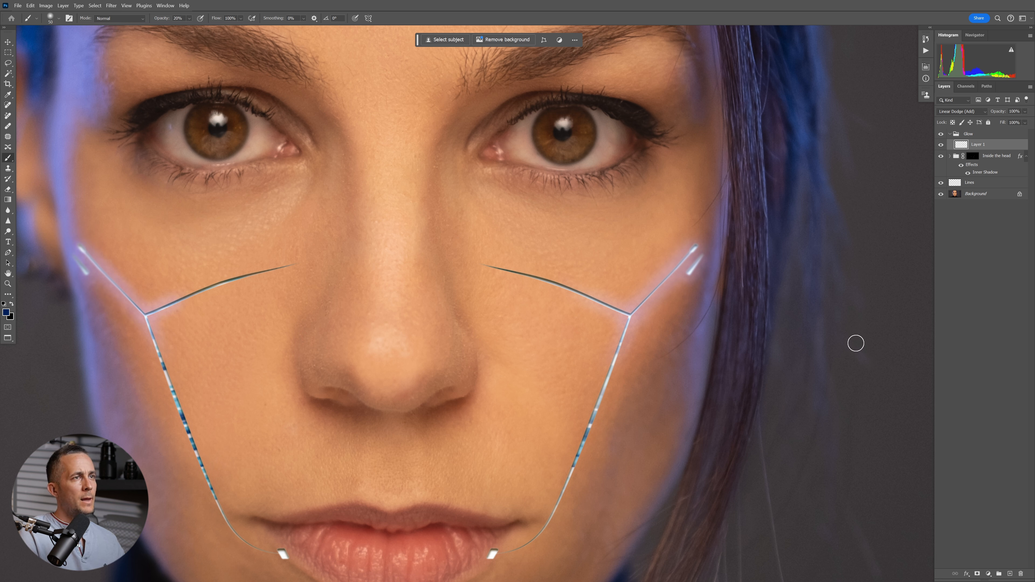
Add a second Linear Dodge (Add) layer in the Glow group and set the foreground colour to the brighter blue 0135a9
left_click(1012, 574)
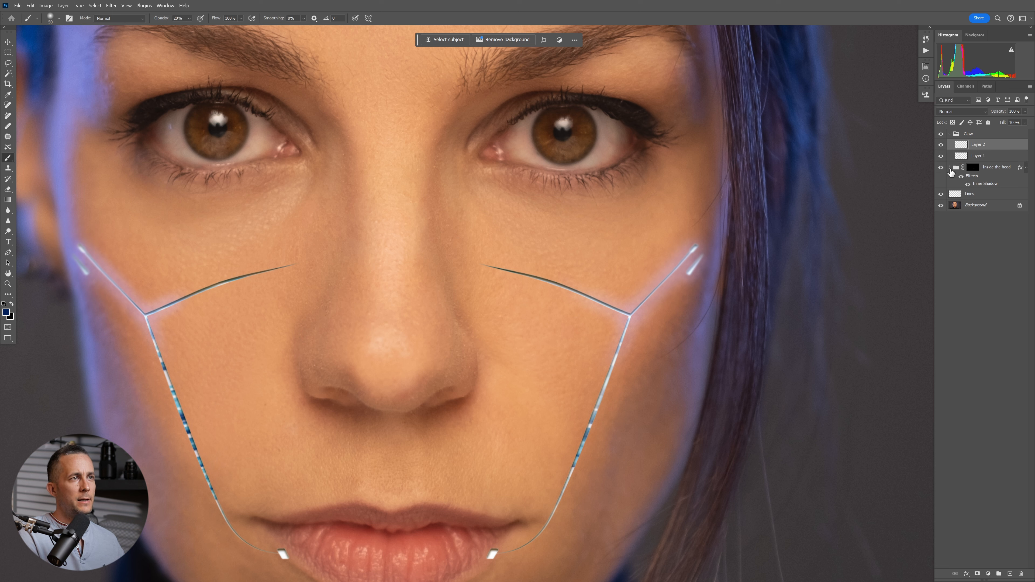
left_click(970, 117)
left_click(975, 204)
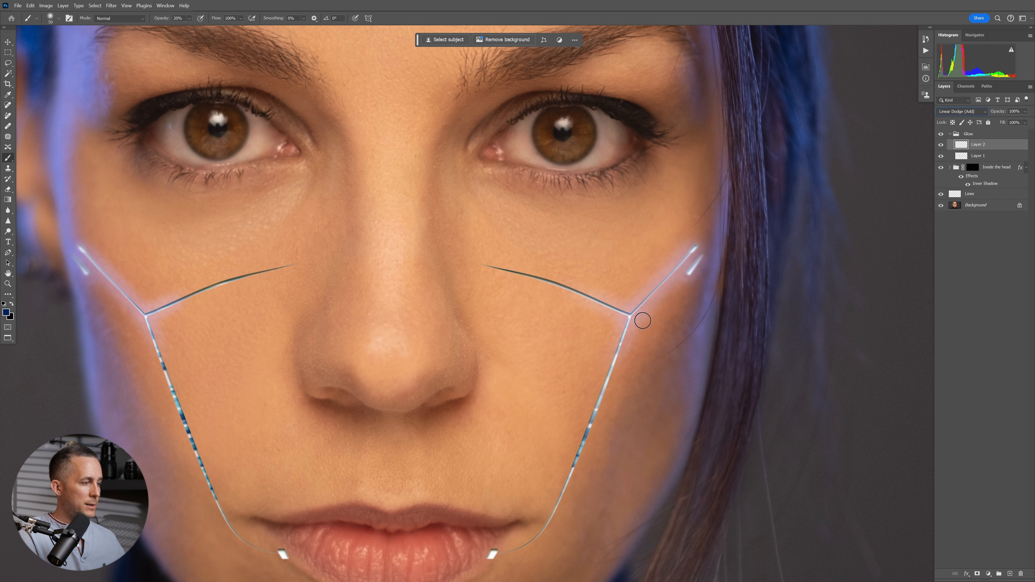
left_click(9, 315)
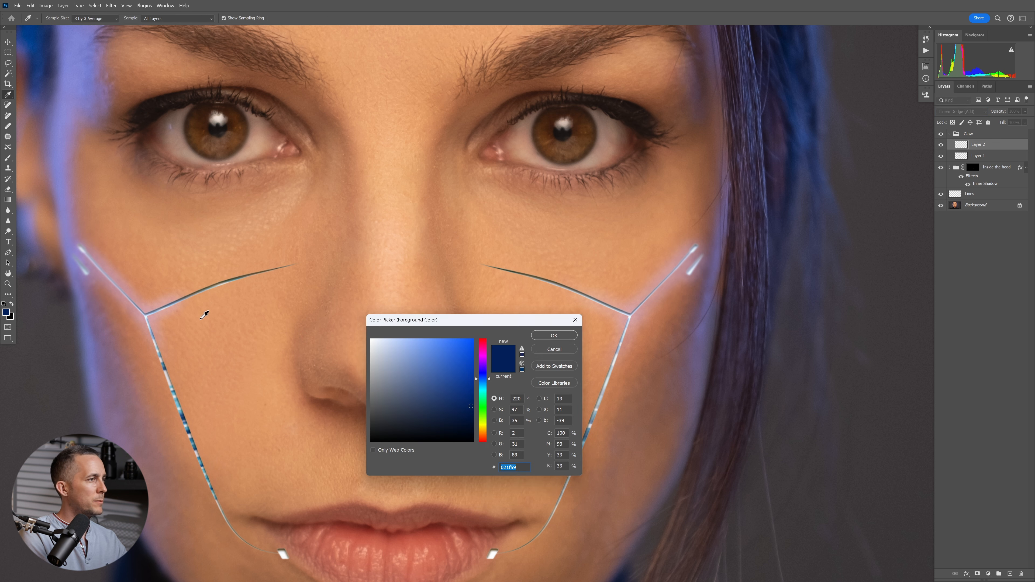
left_click(473, 374)
left_click_drag(492, 381, 494, 379)
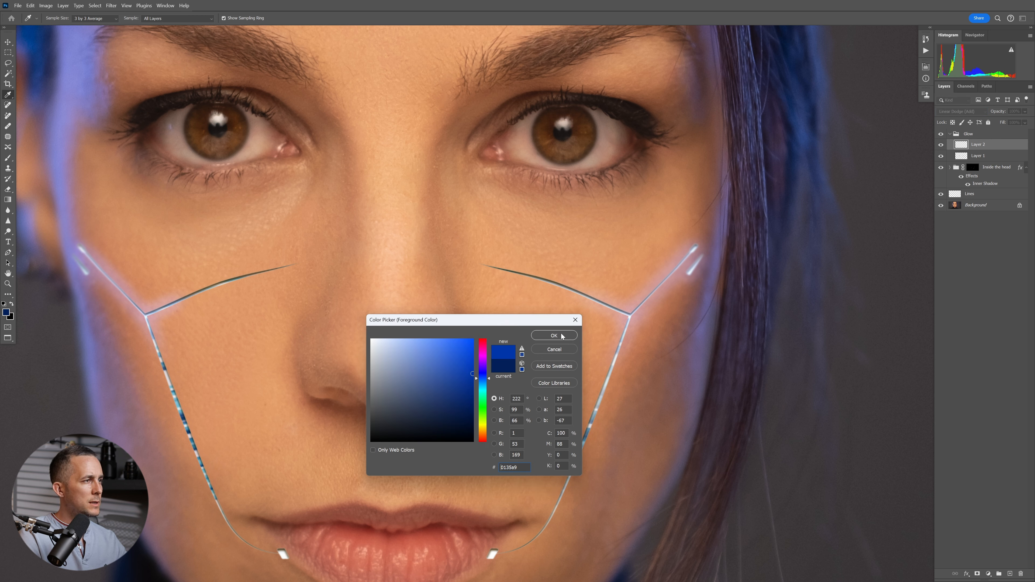
left_click(554, 336)
Paint a narrower, brighter blue glow over the outer upper seams of both cheeks and compare the face without the Glow group
scroll(671, 297, "up", 5)
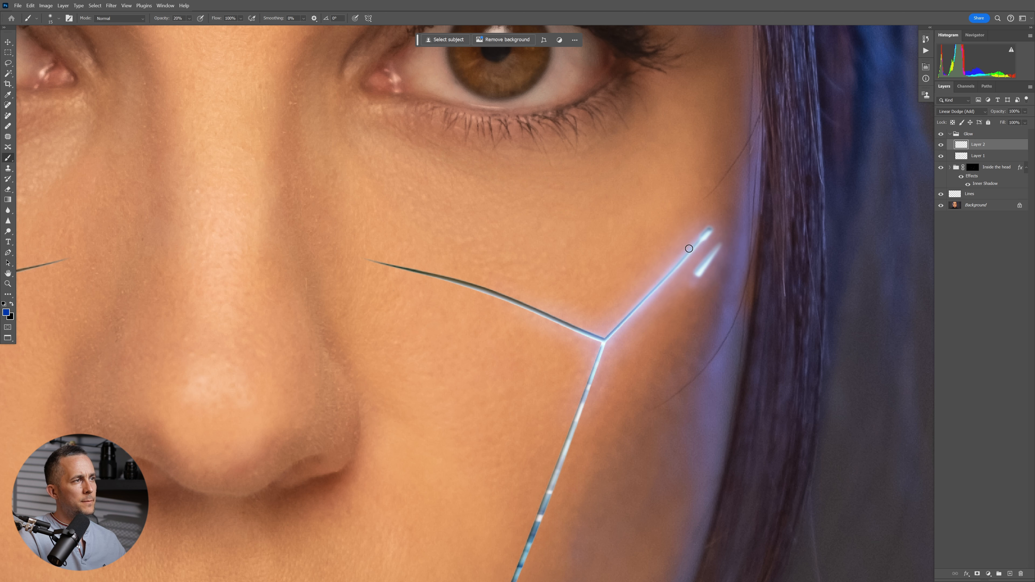
scroll(649, 301, "down", 5)
scroll(384, 289, "up", 5)
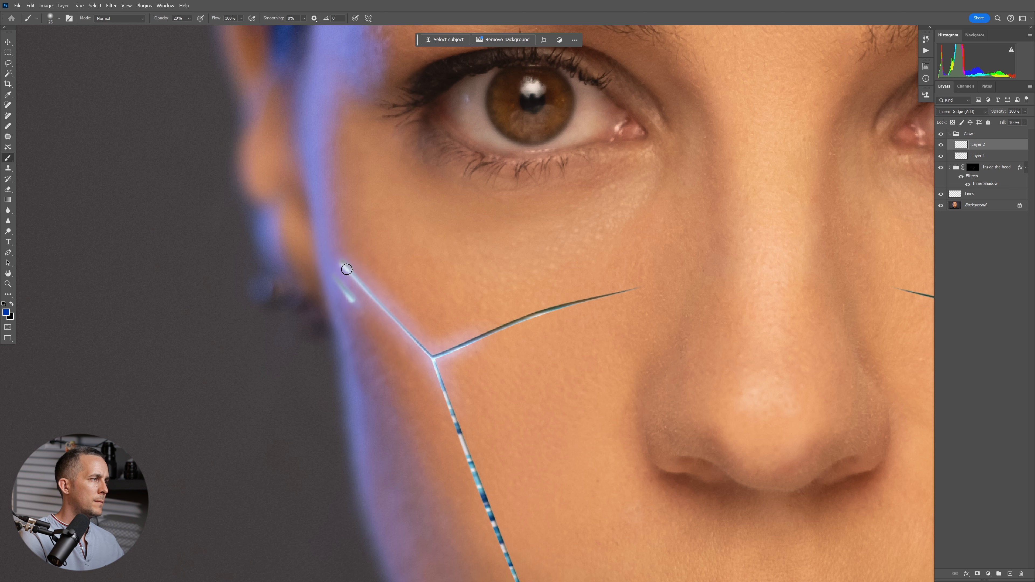
scroll(616, 333, "down", 5)
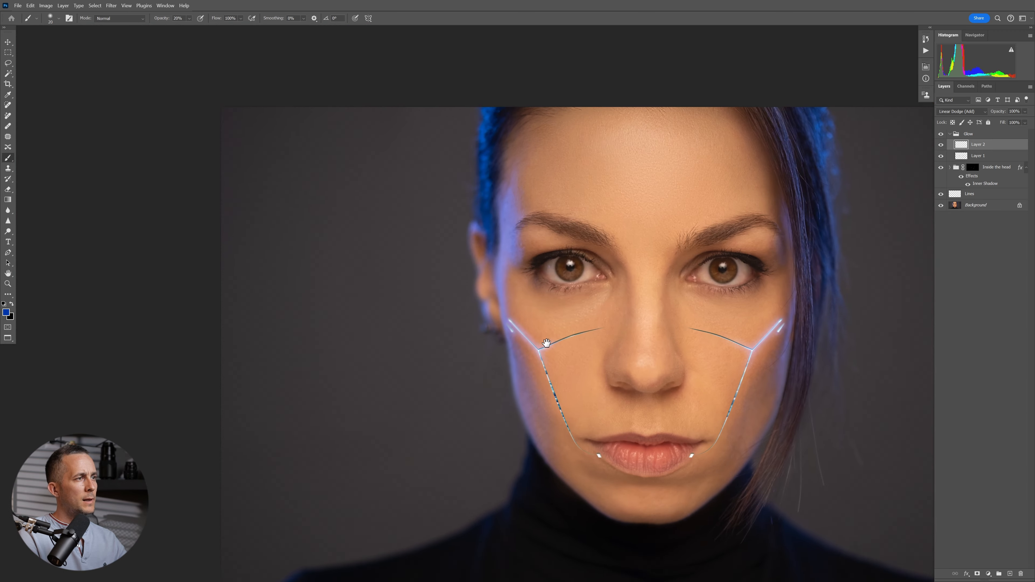
scroll(660, 299, "up", 2)
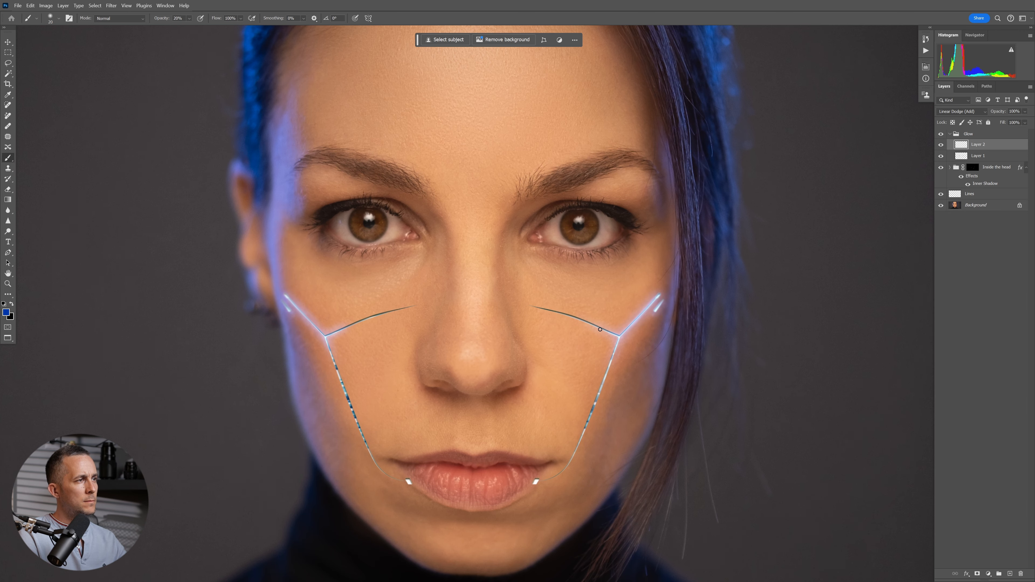
scroll(583, 359, "down", 3)
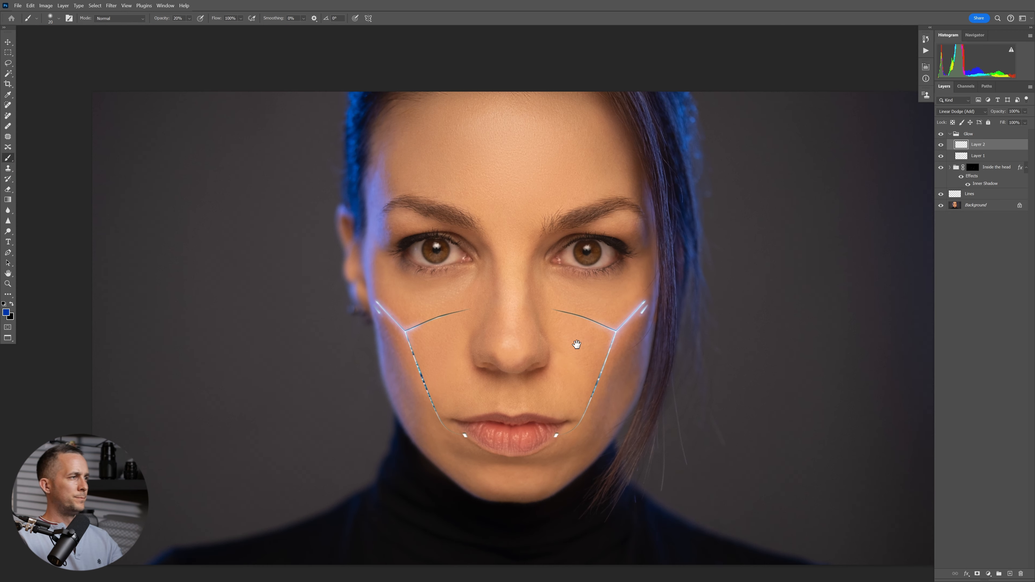
scroll(583, 359, "up", 2)
left_click(941, 135)
left_click(941, 134)
Add a third Linear Dodge (Add) layer in the Glow group and set the foreground colour to the dark blue 001647
left_click(1009, 574)
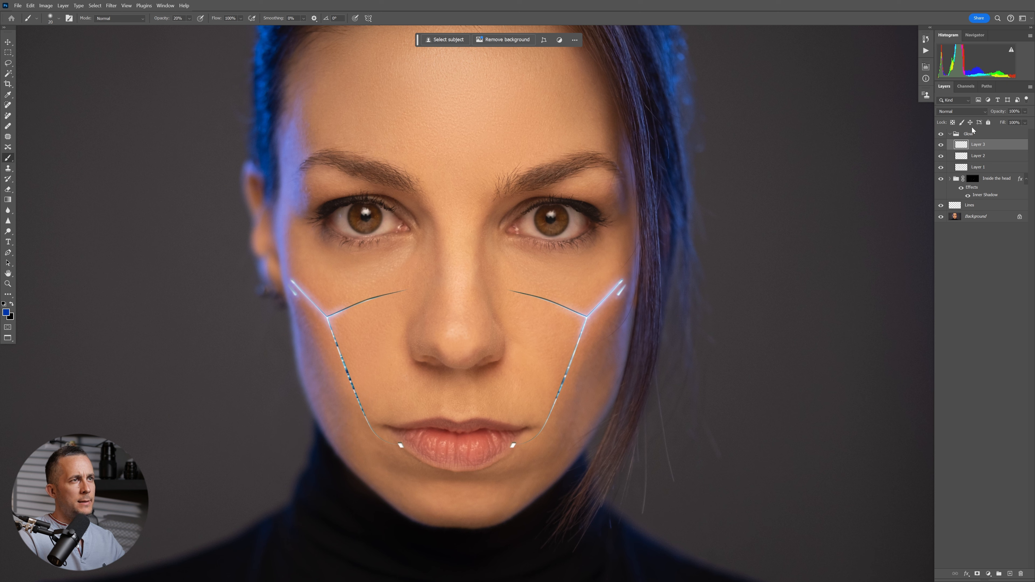
left_click(962, 111)
left_click(956, 199)
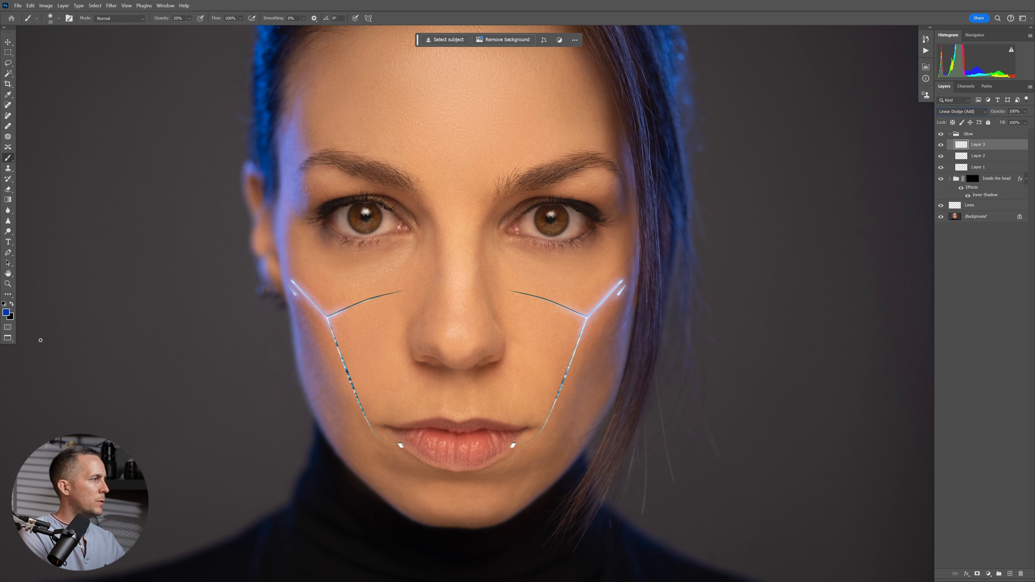
left_click(9, 315)
left_click_drag(466, 413, 474, 413)
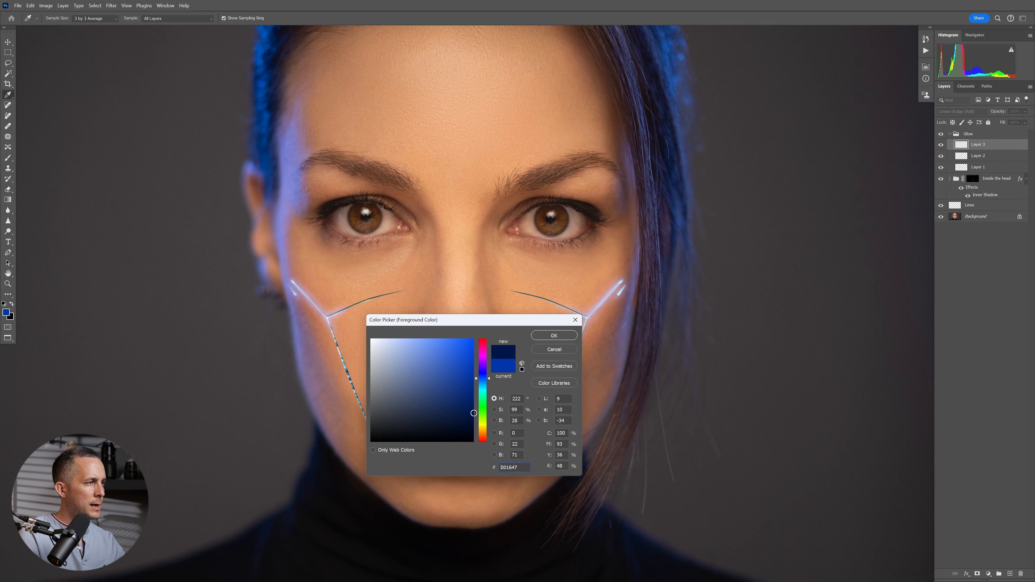
left_click(554, 336)
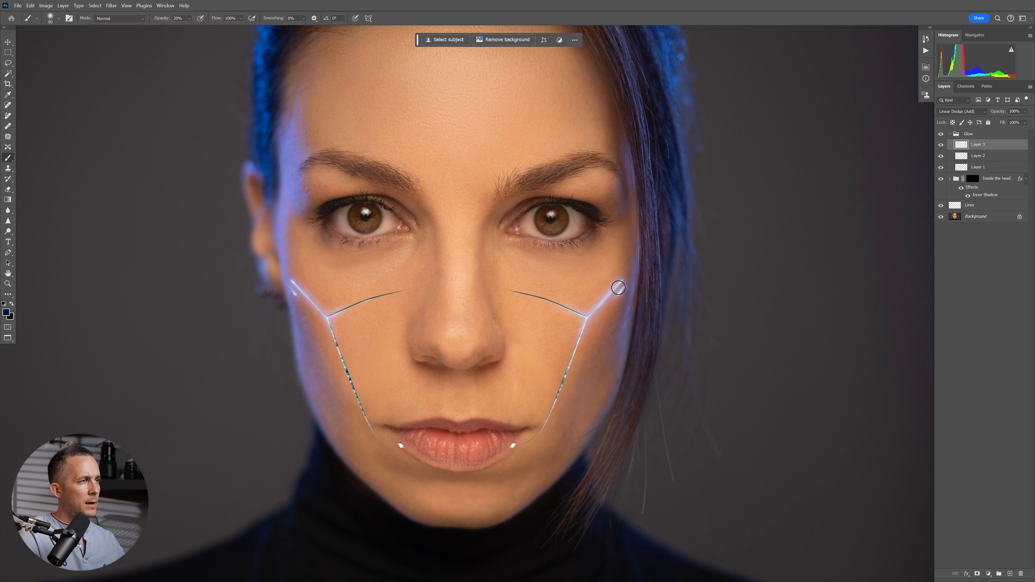
Paint a wide, soft dark-blue glow with a larger brush around the outer upper seams and junctions of both cheeks
scroll(598, 310, "up", 1)
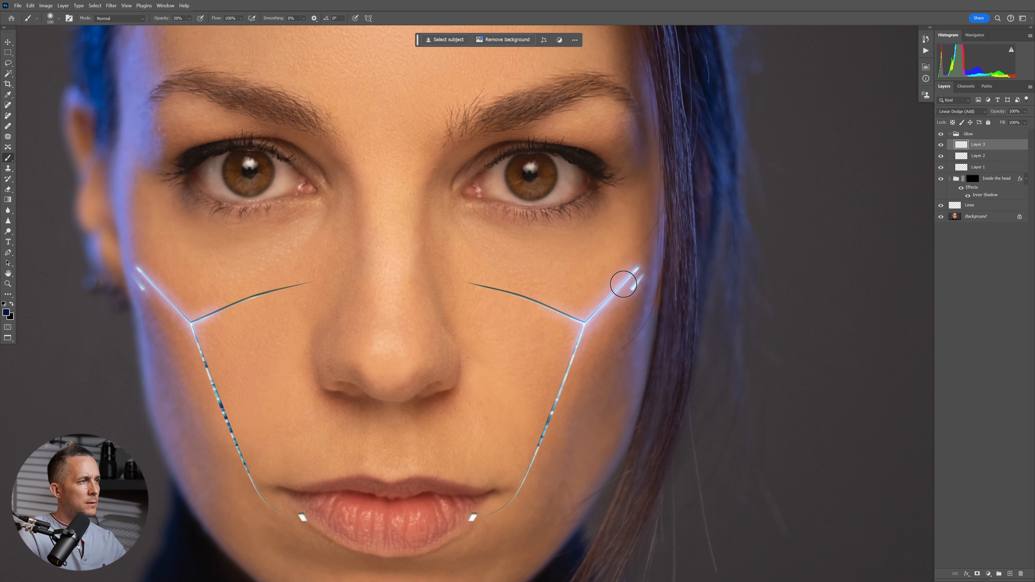
mouse_move(634, 268)
left_mouse_down()
mouse_move(597, 311)
mouse_move(633, 281)
mouse_move(621, 303)
mouse_move(636, 275)
mouse_move(606, 299)
mouse_move(634, 281)
mouse_move(621, 302)
mouse_move(580, 325)
left_mouse_up()
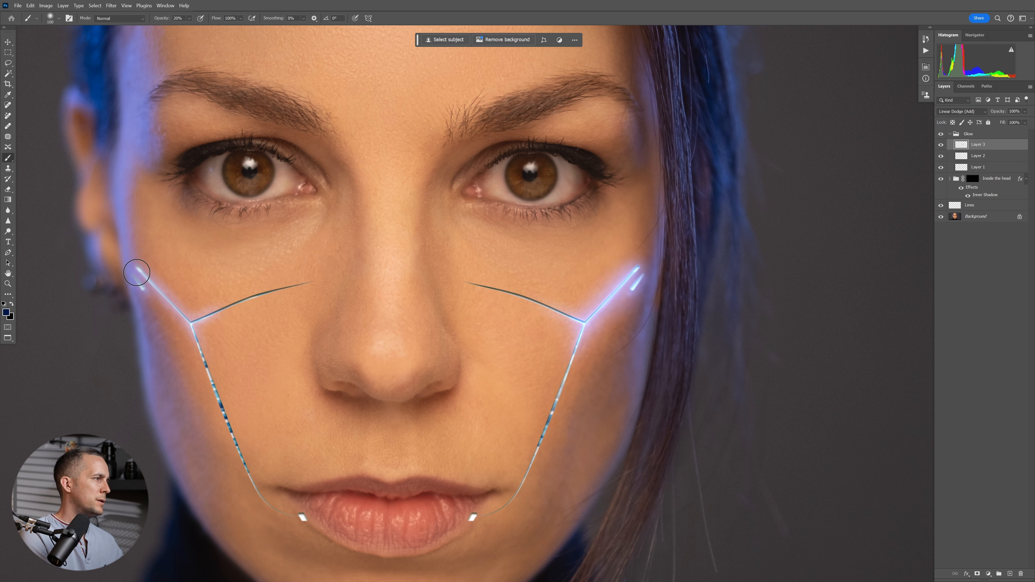
mouse_move(189, 322)
left_mouse_down()
mouse_move(205, 339)
mouse_move(197, 341)
mouse_move(213, 306)
mouse_move(188, 312)
mouse_move(148, 276)
mouse_move(156, 295)
mouse_move(203, 305)
mouse_move(182, 320)
mouse_move(200, 345)
left_mouse_up()
left_click_drag(556, 305, 546, 337)
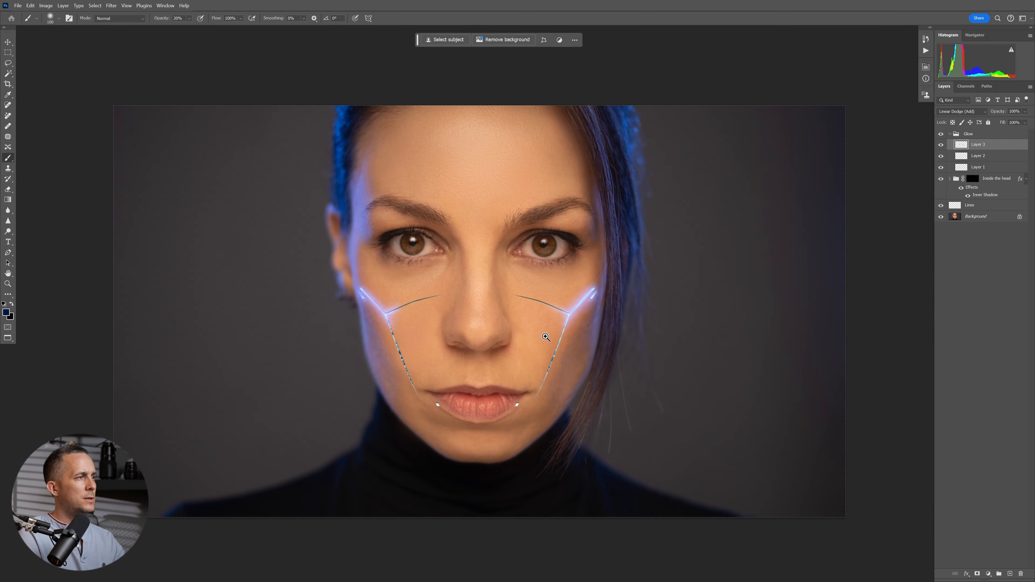
scroll(413, 322, "up", 4)
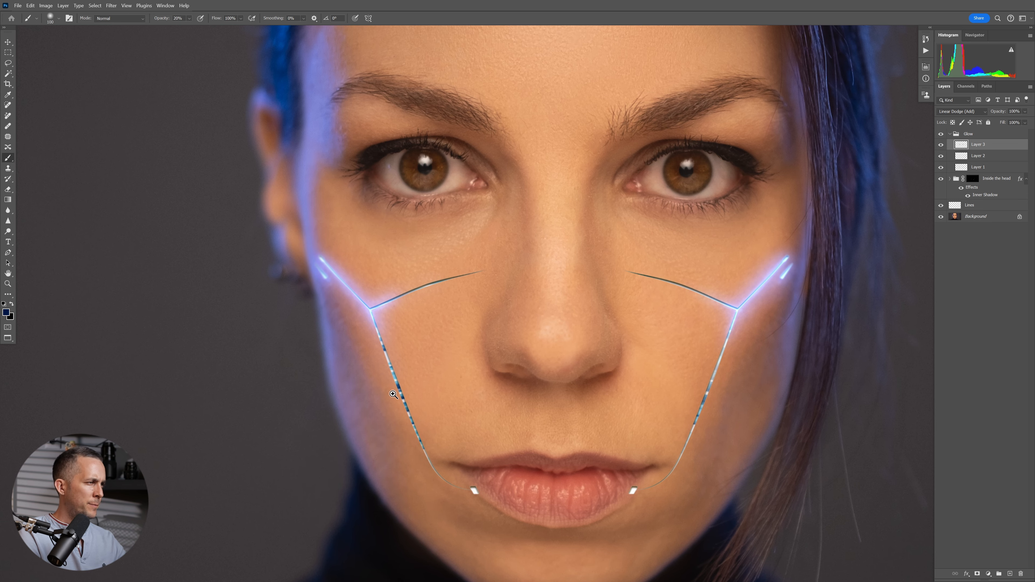
Add a Hue/Saturation adjustment clipped to the Wires layer in the Inside the head group and desaturate the blue wires
scroll(404, 389, "up", 2)
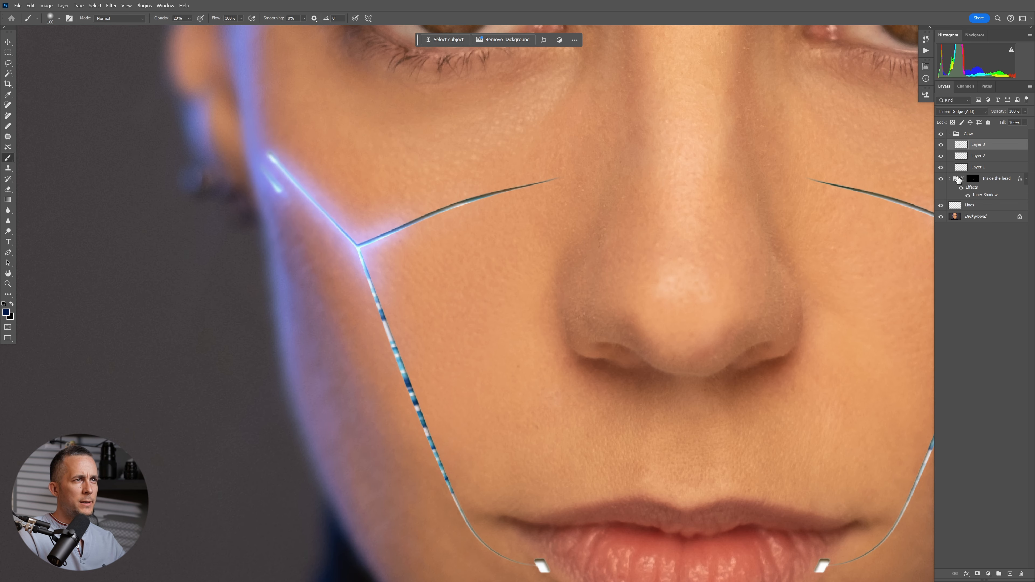
left_click(950, 178)
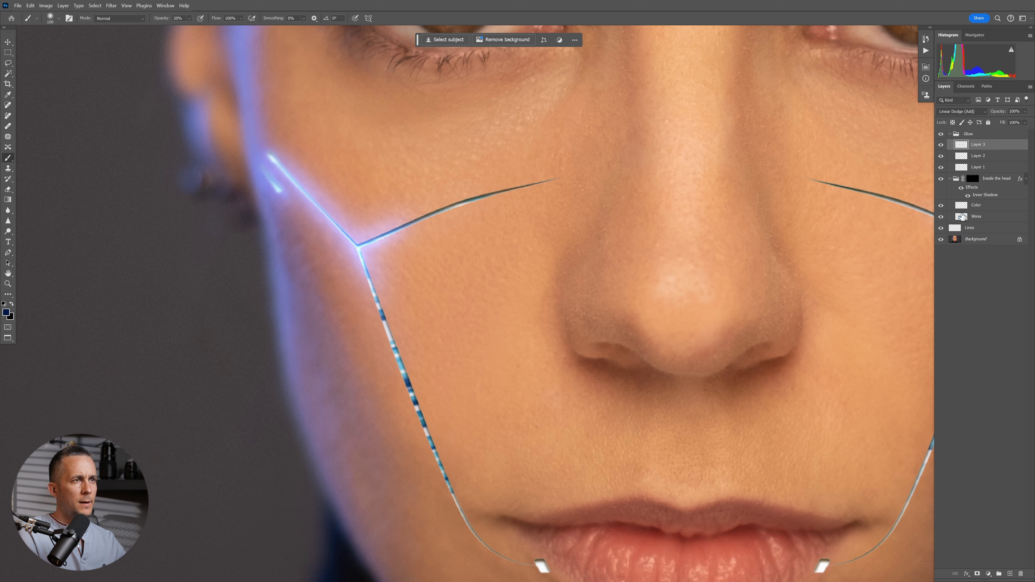
left_click(964, 218)
left_click(992, 573)
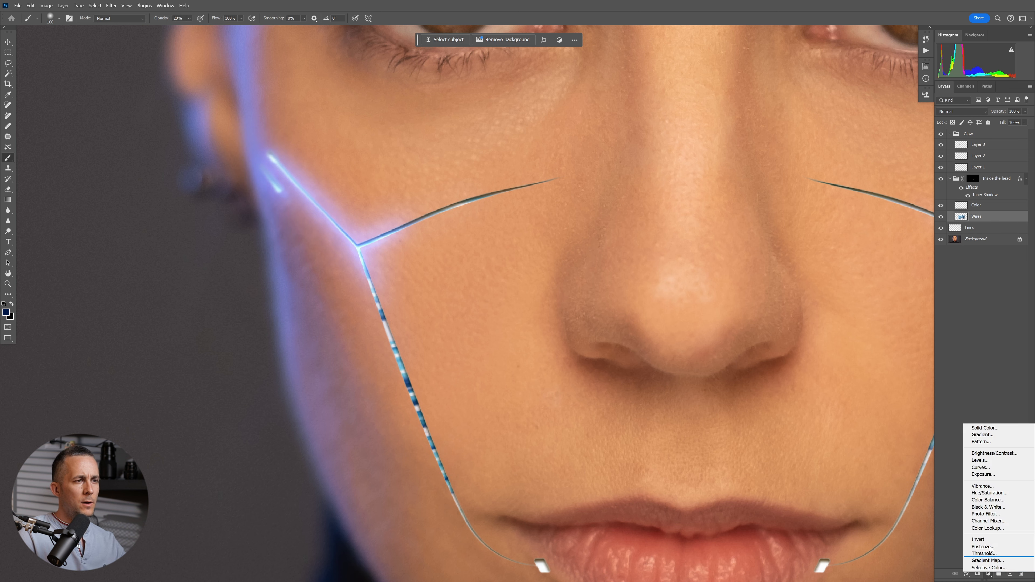
left_click(990, 494)
left_click(855, 209)
left_click_drag(868, 122, 800, 142)
key("ctrl+z")
left_click_drag(611, 274, 530, 301)
left_click_drag(551, 292, 582, 289)
Reposition the Wires layer beneath the cheek seams at X 1217 px, Y 779 px
left_click(961, 231)
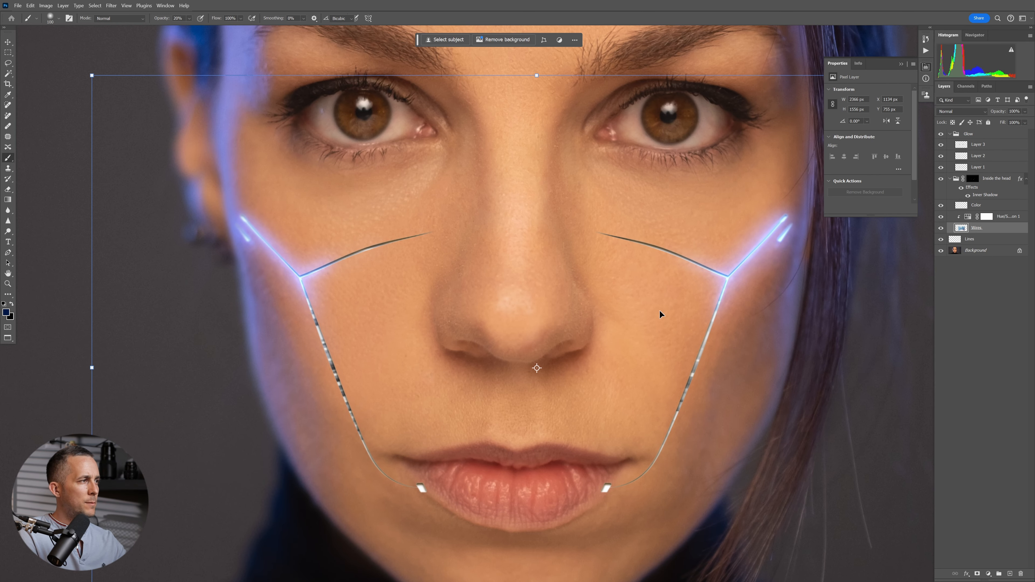
key("ctrl+t")
left_click_drag(660, 334, 627, 315)
left_click_drag(778, 314, 816, 341)
key("Escape")
mouse_move(462, 325)
left_mouse_down()
mouse_move(485, 331)
mouse_move(468, 341)
left_mouse_up()
key("v")
left_click_drag(540, 347, 568, 340)
key("ctrl+t")
left_click_drag(533, 53, 791, 258)
left_click_drag(680, 333, 544, 347)
left_click_drag(701, 257, 544, 223)
key("Return")
Examine the desaturated wires and glow on the whole portrait from several zoom levels
left_click_drag(606, 325, 600, 343)
left_click_drag(627, 333, 626, 381)
left_click_drag(380, 392, 454, 375)
left_click_drag(522, 371, 448, 352)
left_click_drag(556, 363, 543, 347)
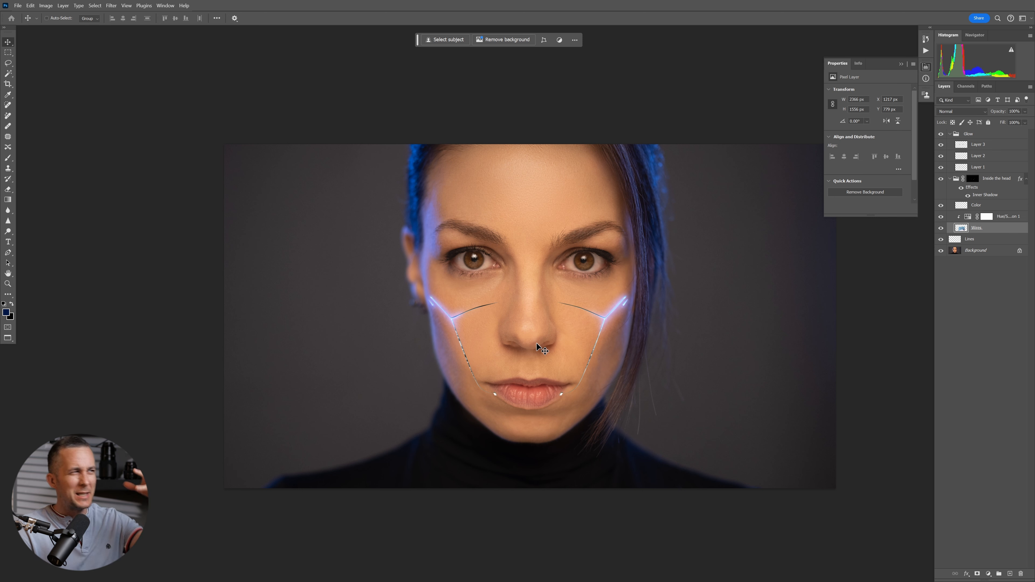
mouse_move(532, 335)
left_mouse_down()
mouse_move(557, 342)
mouse_move(529, 342)
left_mouse_up()
left_click(902, 64)
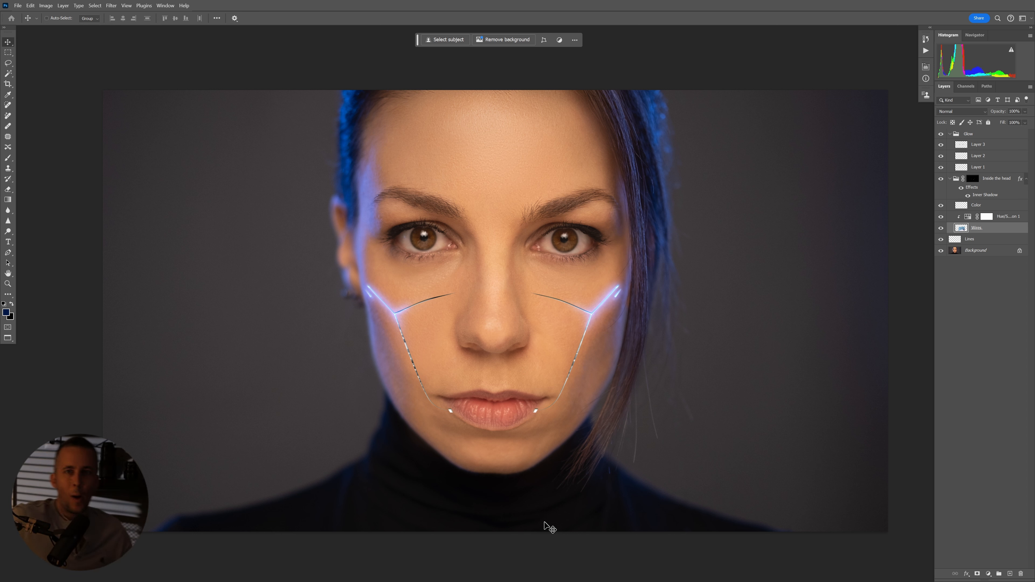
left_click_drag(543, 269, 558, 322)
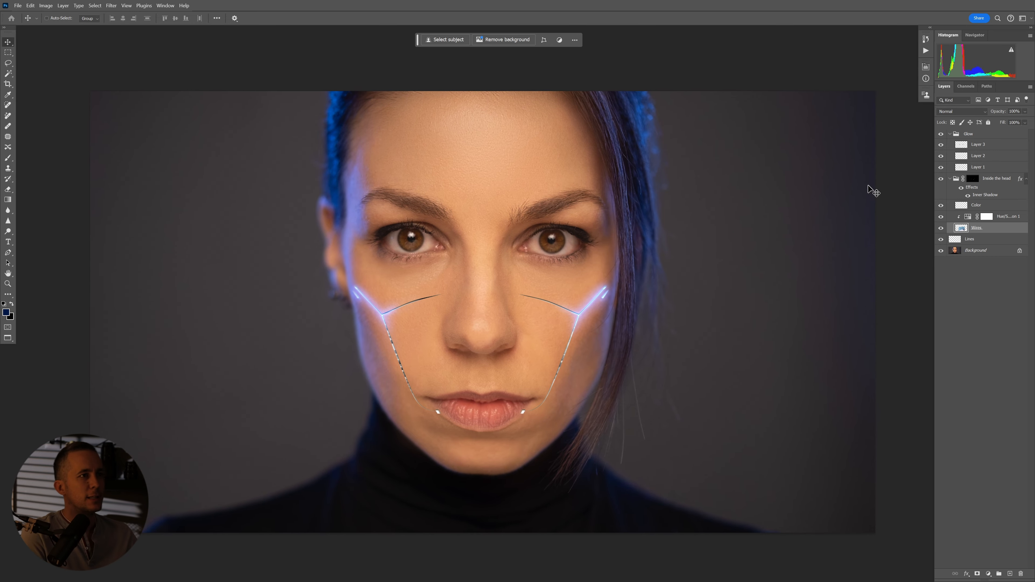
Duplicate the Background layer twice
left_click(955, 253)
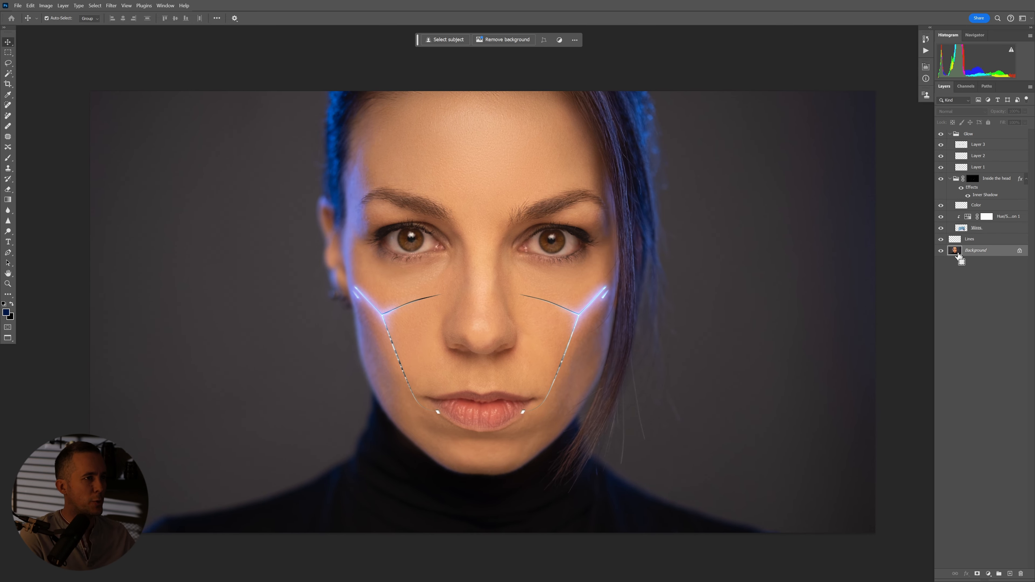
key("ctrl+j")
key("ctrl+j")
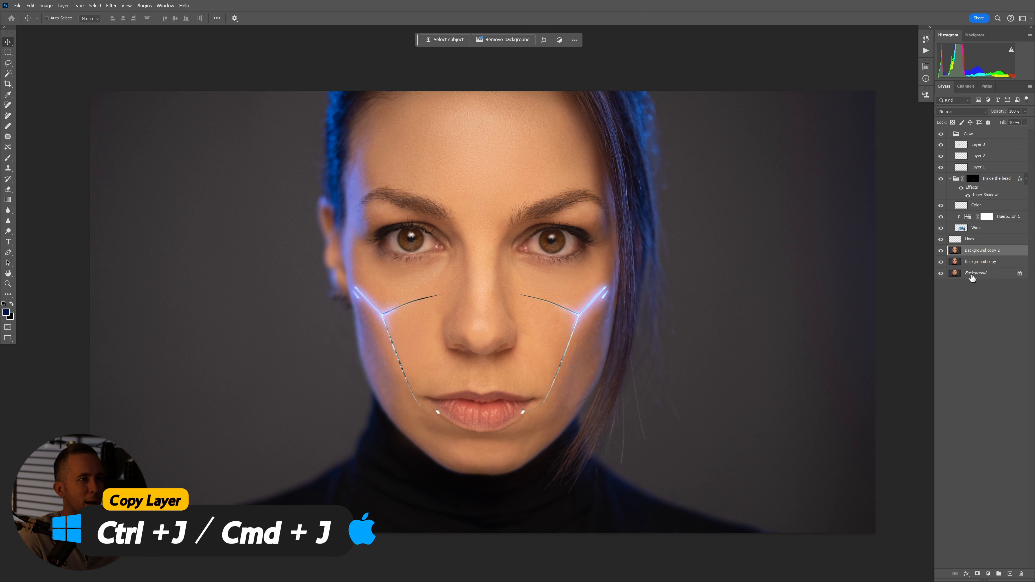
Convert both background copies to smart objects
left_click(985, 263)
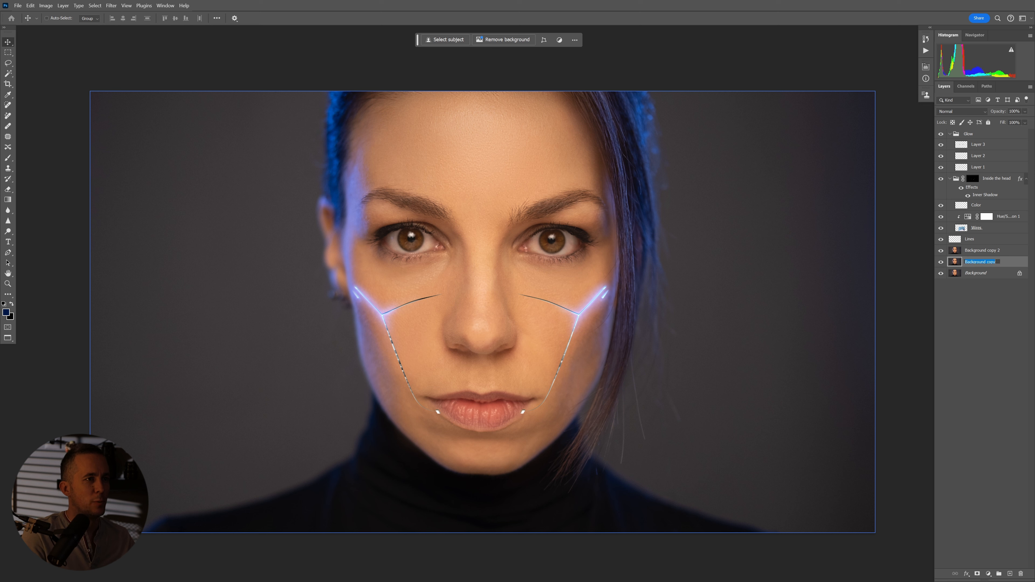
right_click(947, 262)
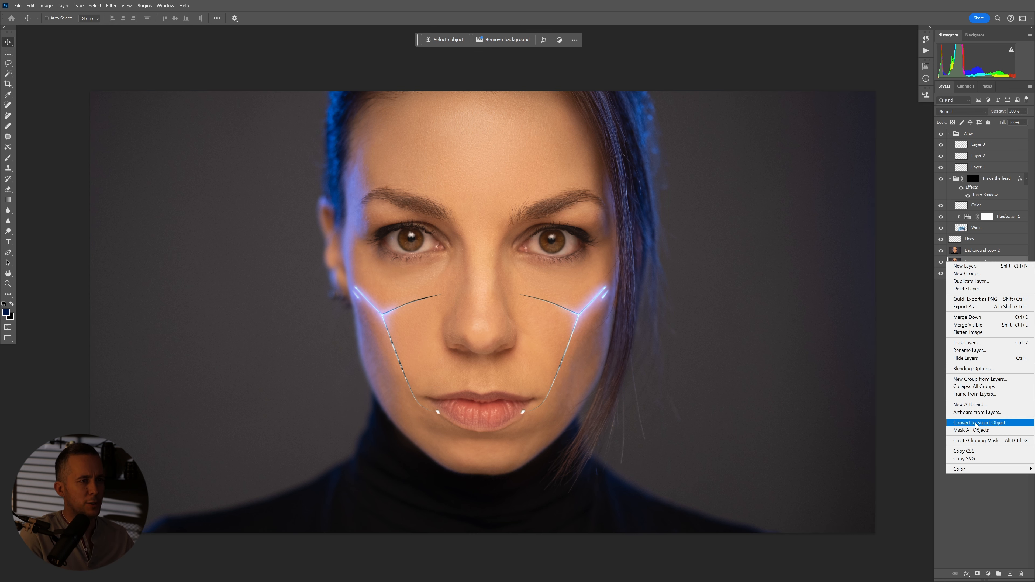
key("Escape")
left_click(1000, 252)
right_click(1000, 257)
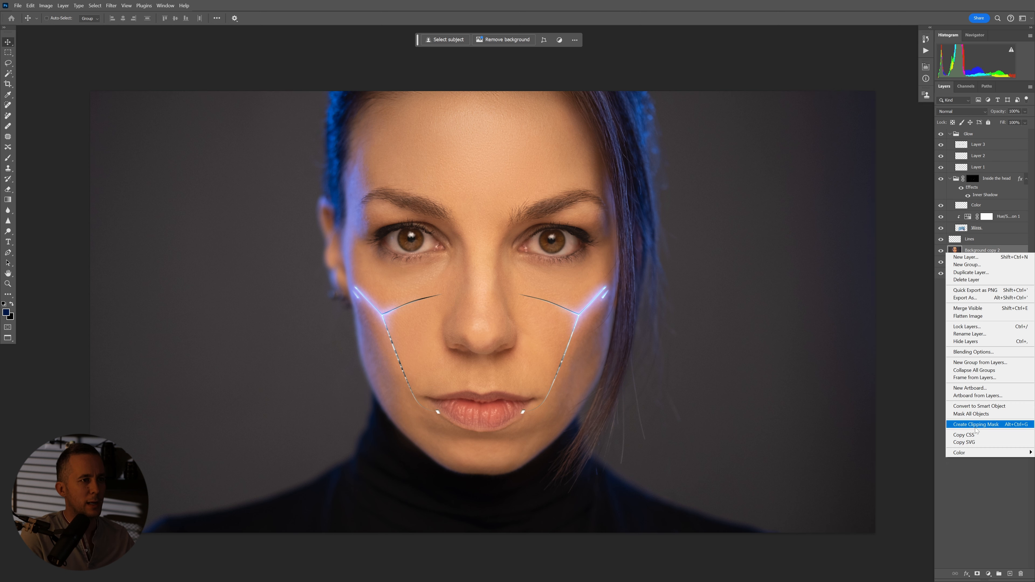
left_click(987, 400)
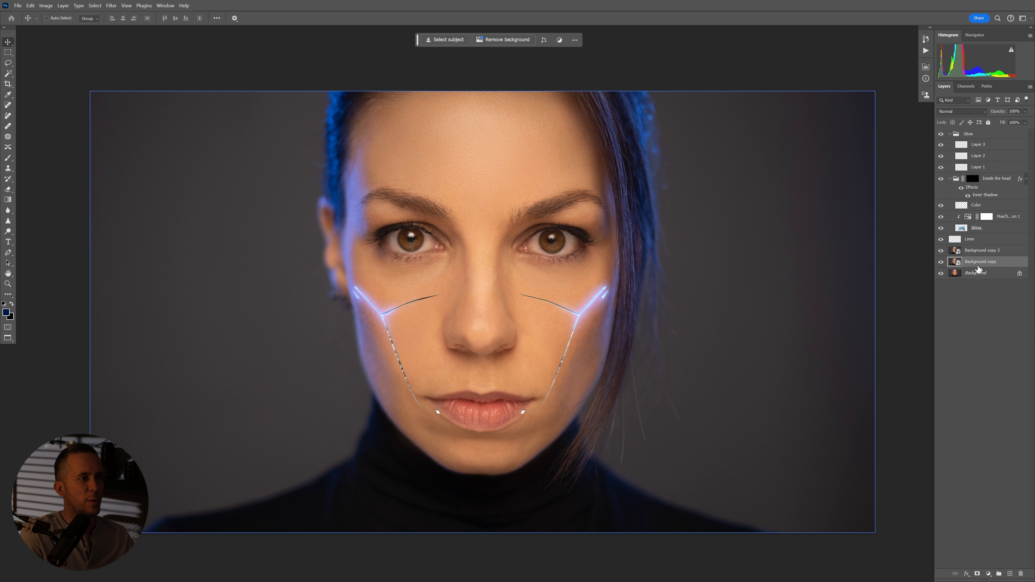
Apply the Camera Raw Filter to Background copy with temperature -27 and tint +3
left_click(111, 5)
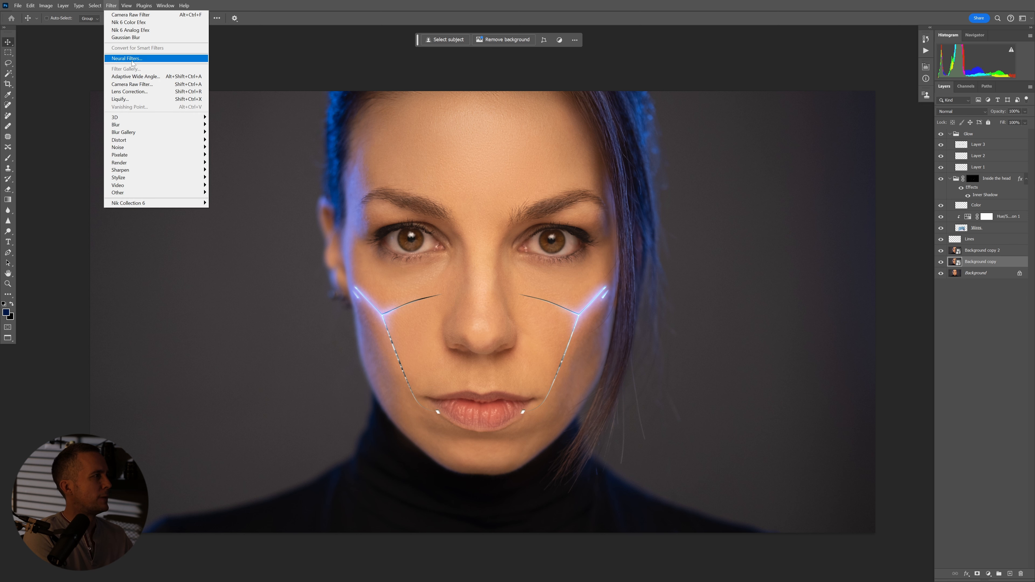
left_click(139, 86)
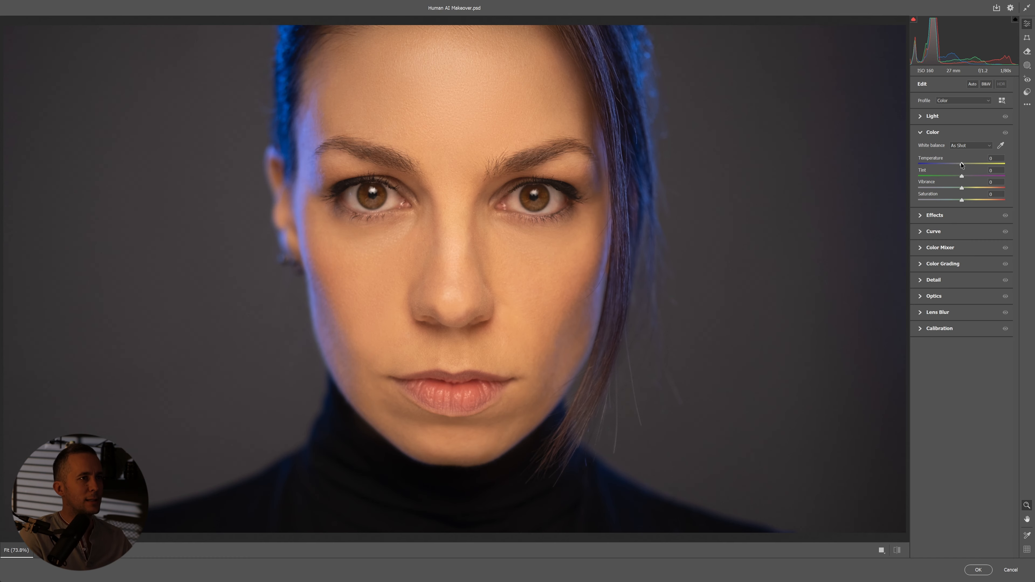
left_click_drag(962, 164, 952, 170)
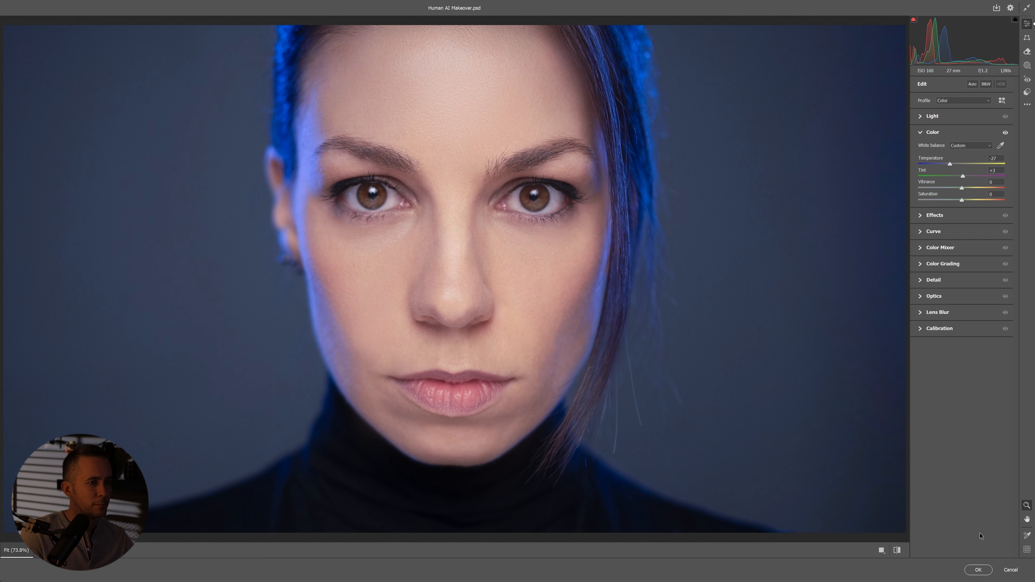
left_click(979, 570)
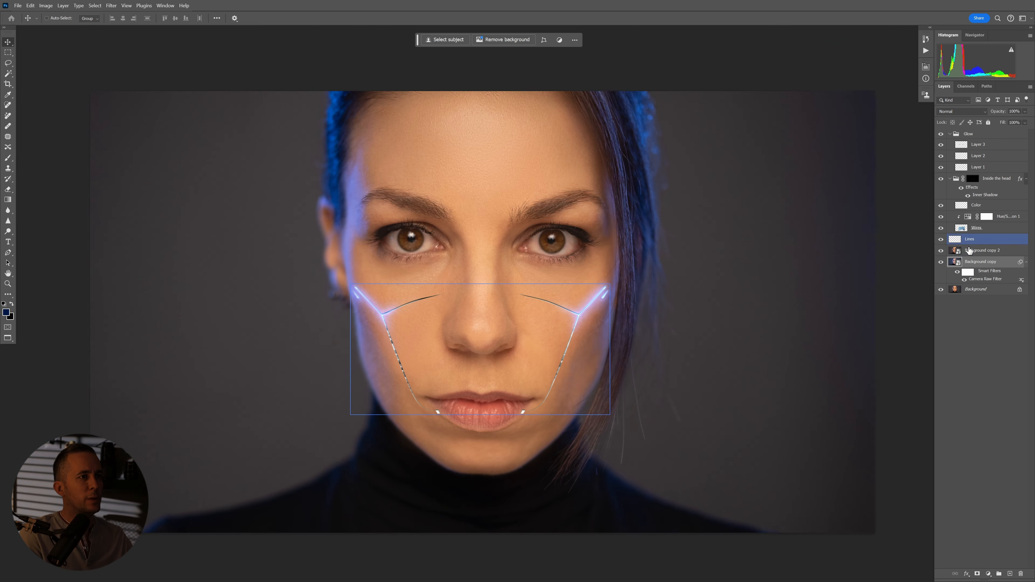
Copy the Camera Raw Filter onto Background copy 2 and reopen it to set the exposure to -1.95
left_click_drag(987, 281, 997, 251)
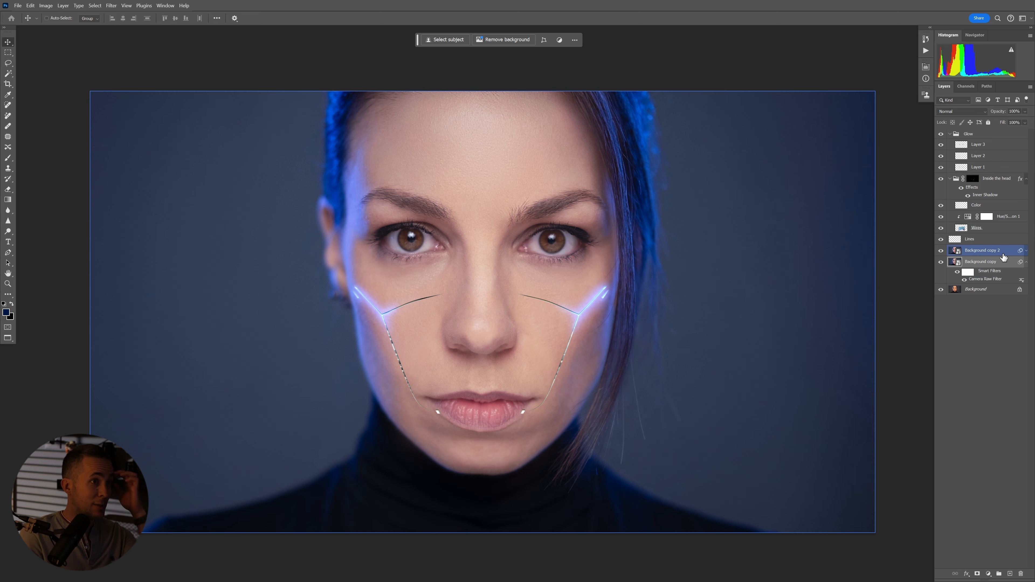
left_click(1026, 250)
double_click(979, 271)
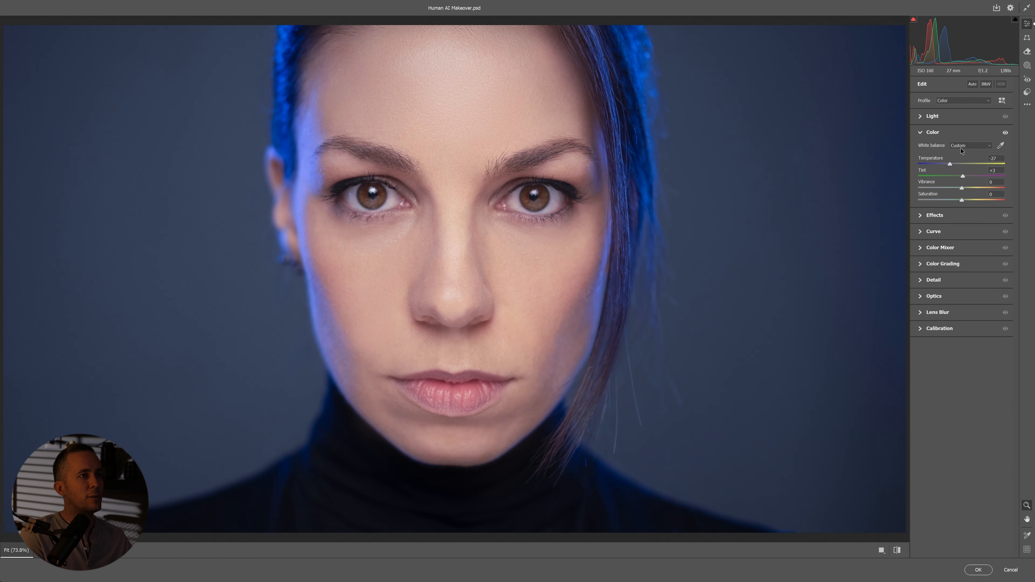
left_click(935, 216)
left_click(954, 123)
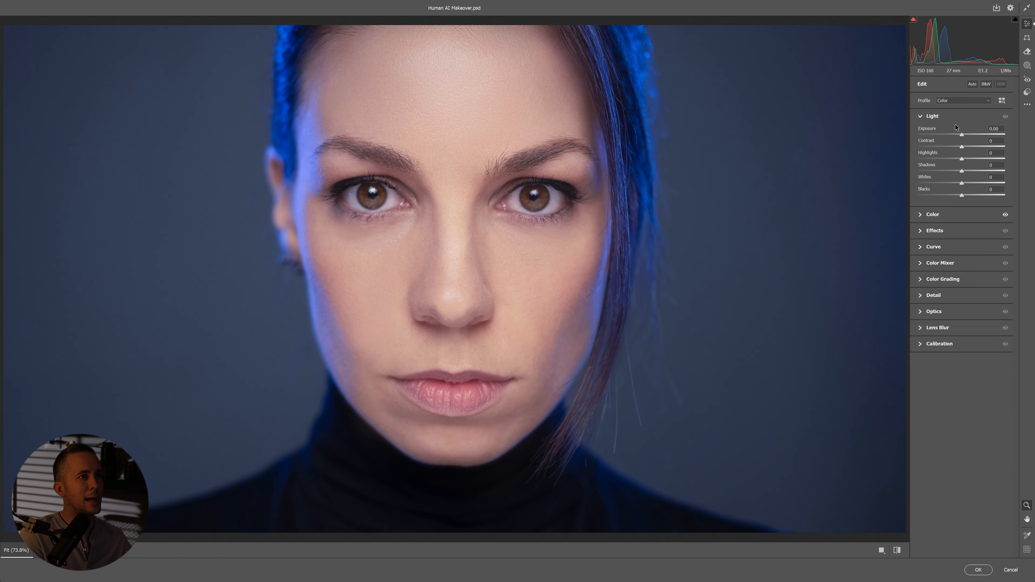
left_click_drag(962, 135, 945, 138)
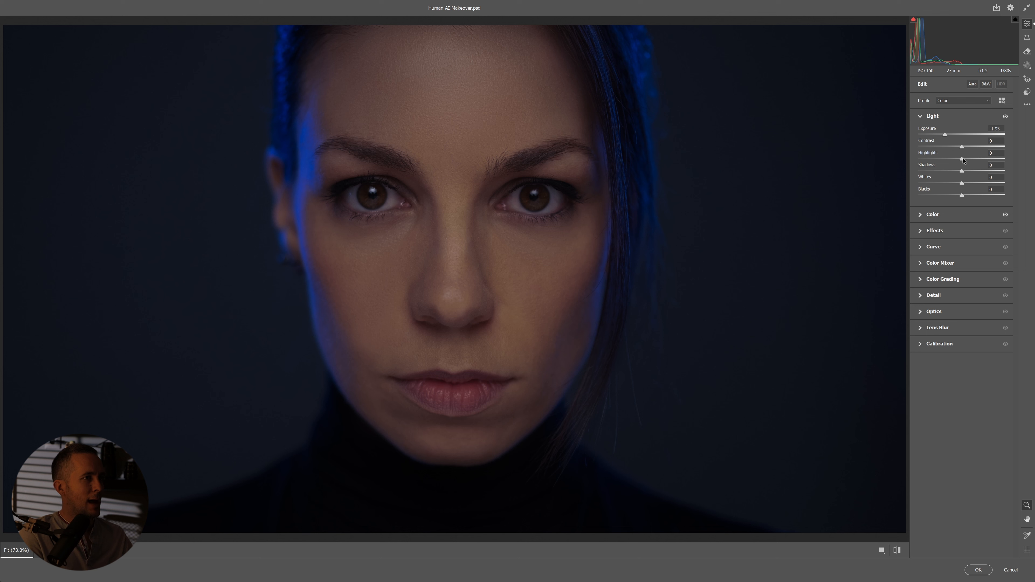
left_click_drag(967, 160, 958, 163)
Set the temperature to -31 and the saturation to -26 in the filter on Background copy 2 and apply it
left_click(938, 217)
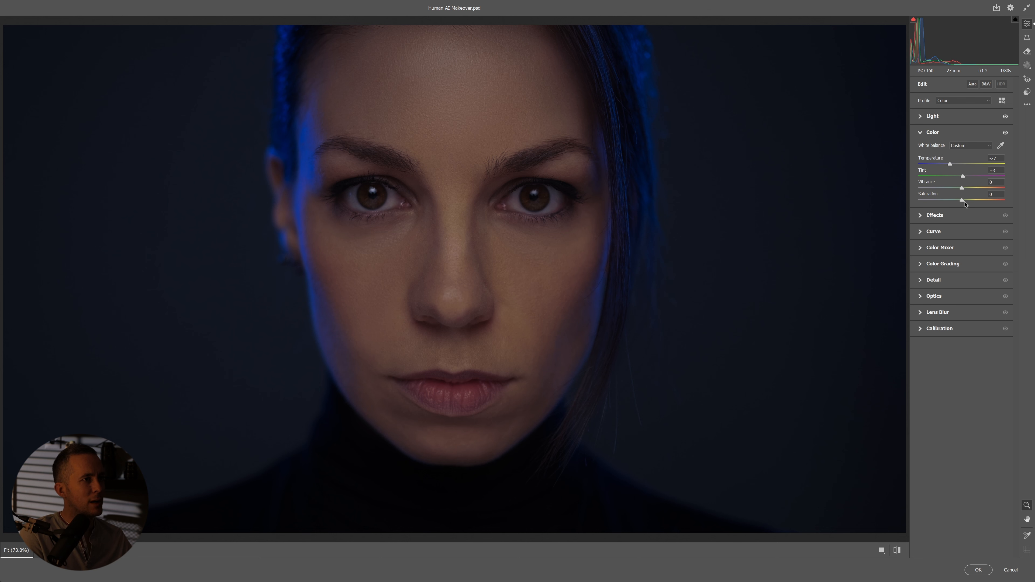
left_click_drag(948, 206, 950, 207)
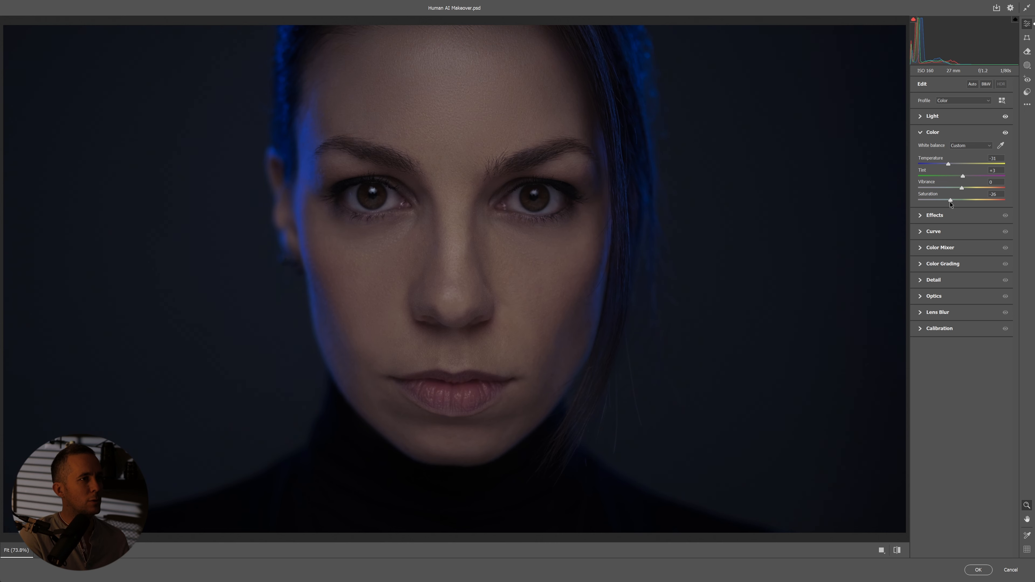
left_click(978, 569)
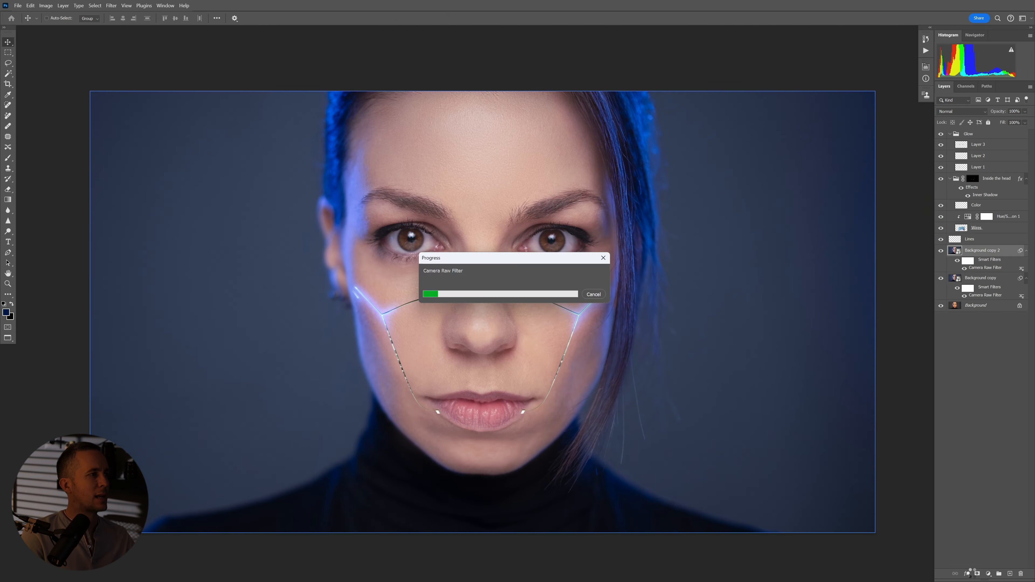
Add a layer mask to Background copy 2 and prepare a black brush at 10% opacity
left_click(957, 252)
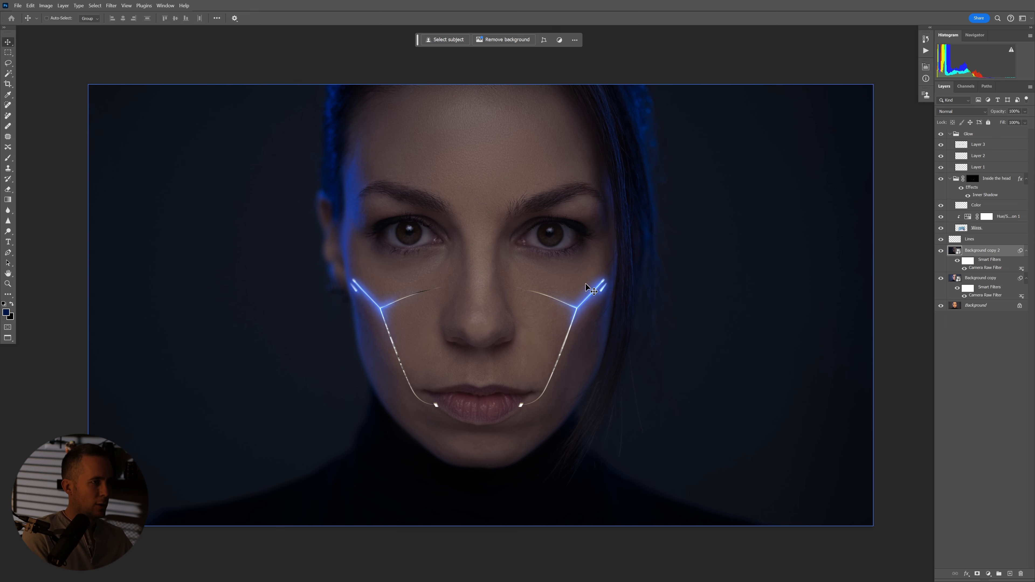
left_click(977, 573)
key("b")
key("d")
key("x")
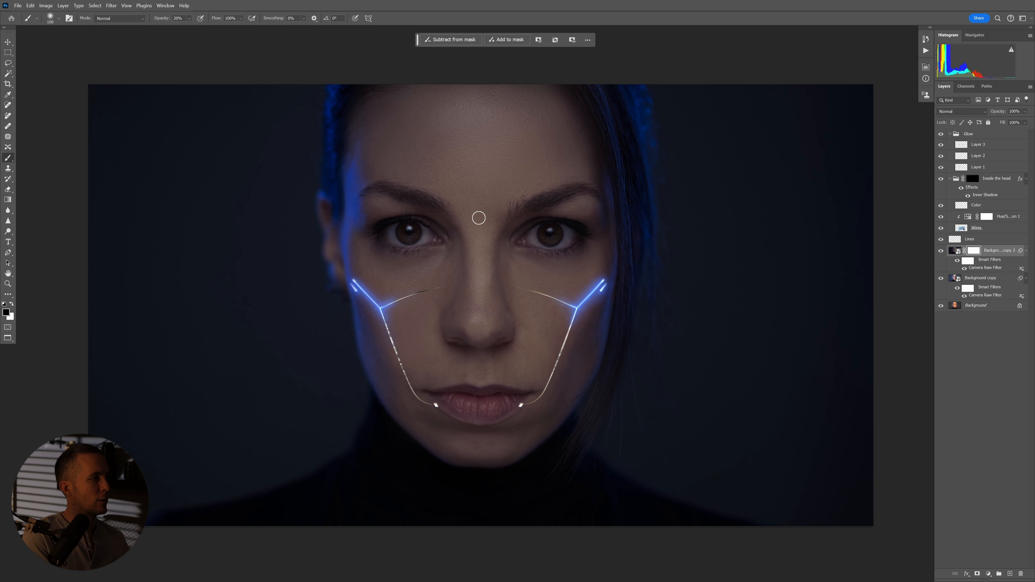
right_click(525, 222)
left_click(686, 24)
key("1")
Paint black on the Background copy 2 mask along the bridge and tip of the nose to brighten them
left_click_drag(461, 295, 477, 289)
key("]")
key("]")
key("]")
key("[")
key("[")
key("[")
key("[")
key("[")
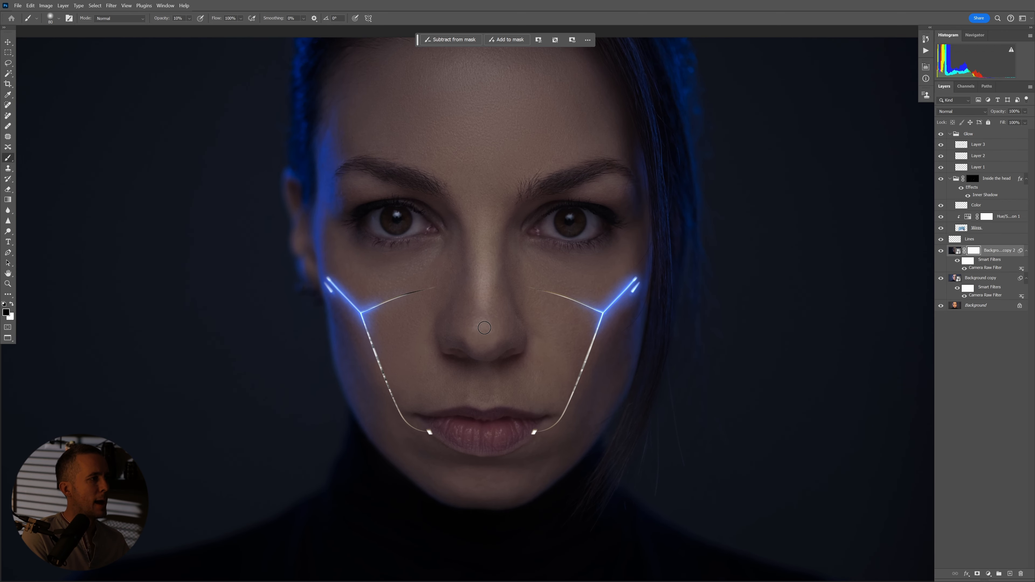
key("]")
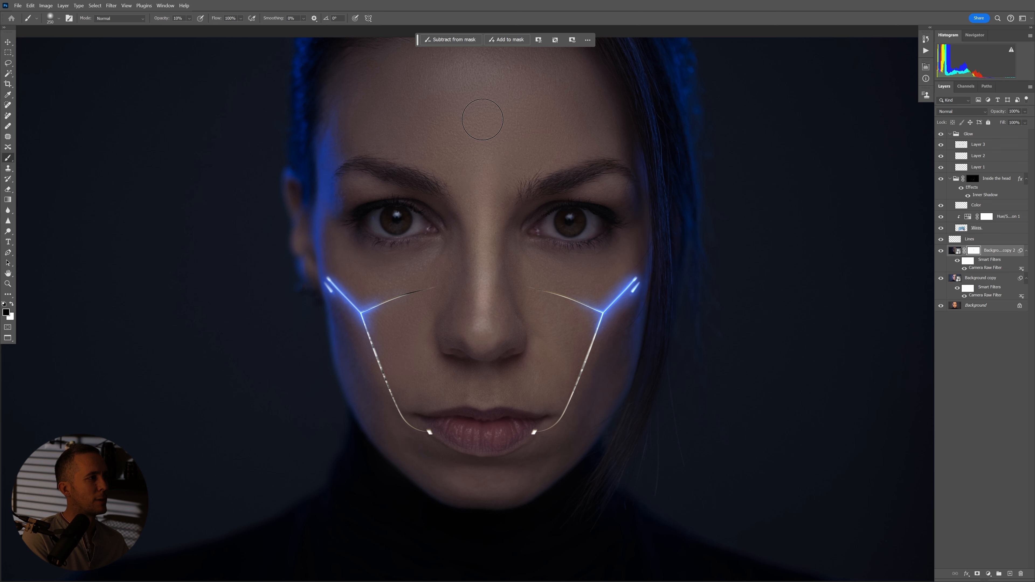
Paint the mask over the middle of the forehead with a much larger brush to bring back light there
key("]")
key("]")
key("]")
key("]")
key("]")
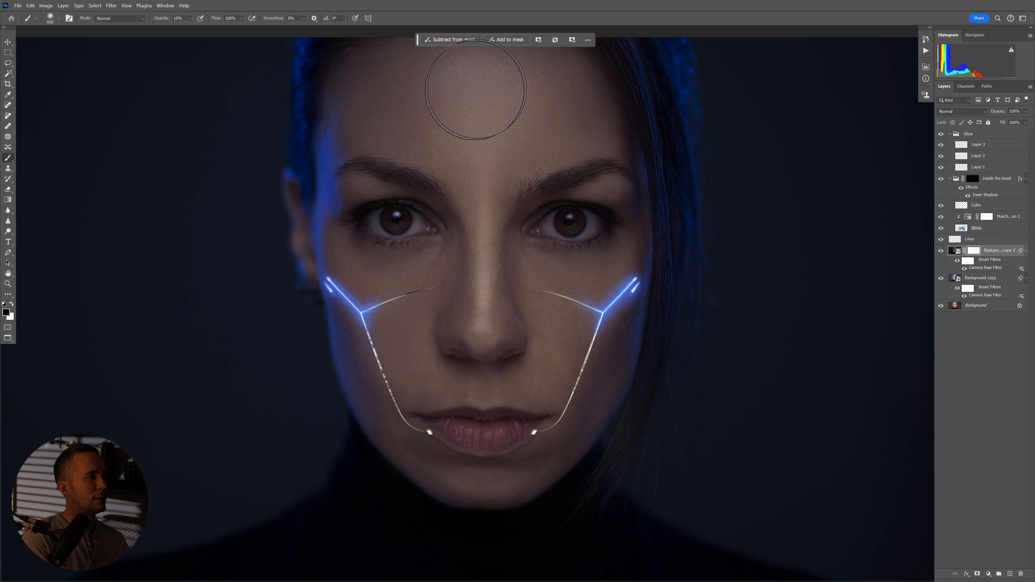
mouse_move(501, 144)
left_mouse_down()
mouse_move(488, 178)
mouse_move(497, 182)
mouse_move(462, 115)
mouse_move(500, 97)
mouse_move(475, 137)
left_mouse_up()
key("[")
key("[")
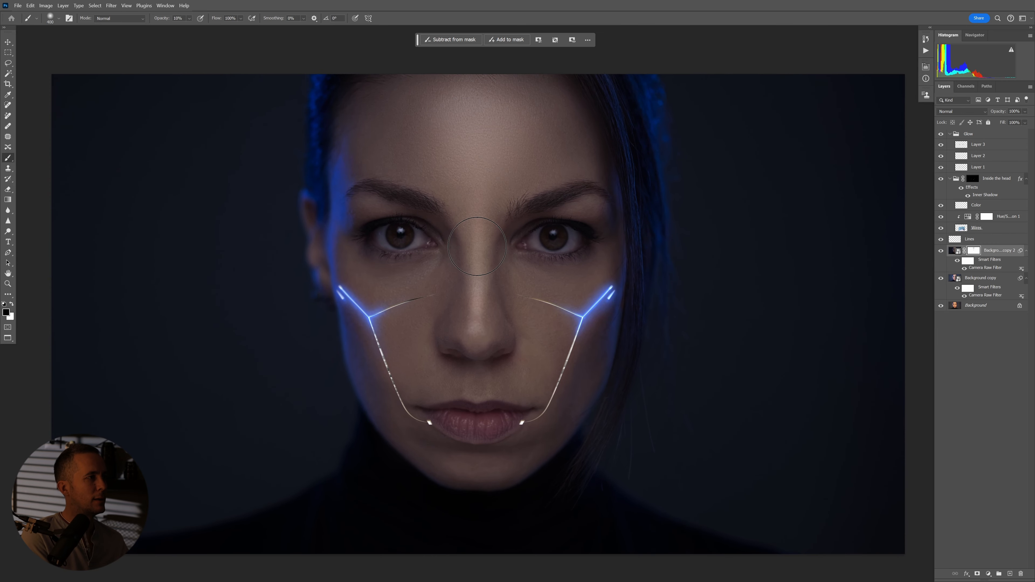
Paint the mask softly around both eyes with a smaller brush to lighten the eye areas
key("[")
key("[")
key("[")
left_click_drag(533, 246, 587, 242)
mouse_move(393, 249)
left_mouse_down()
mouse_move(426, 246)
mouse_move(404, 240)
left_mouse_up()
key("]")
Brighten the iris of the eye on the left of the portrait by painting the mask with a very small brush
left_click(404, 241, "ctrl")
key("[")
key("[")
key("[")
key("[")
key("[")
key("[")
key("[")
key("[")
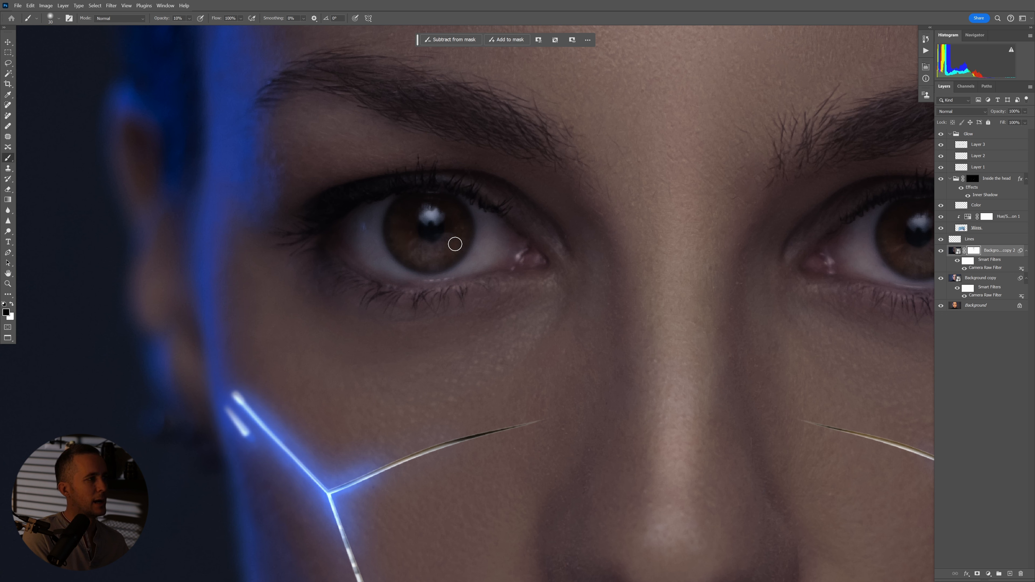
key("[")
key("[")
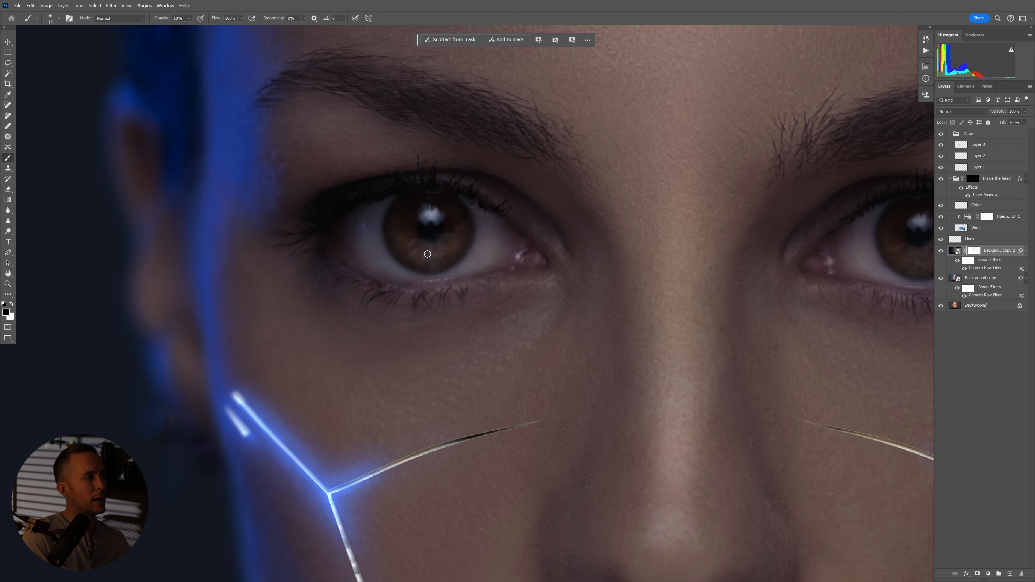
Brighten the iris of the eye on the right of the portrait on the same mask and review the whole face
left_click_drag(732, 222, 552, 227)
key("]")
key("]")
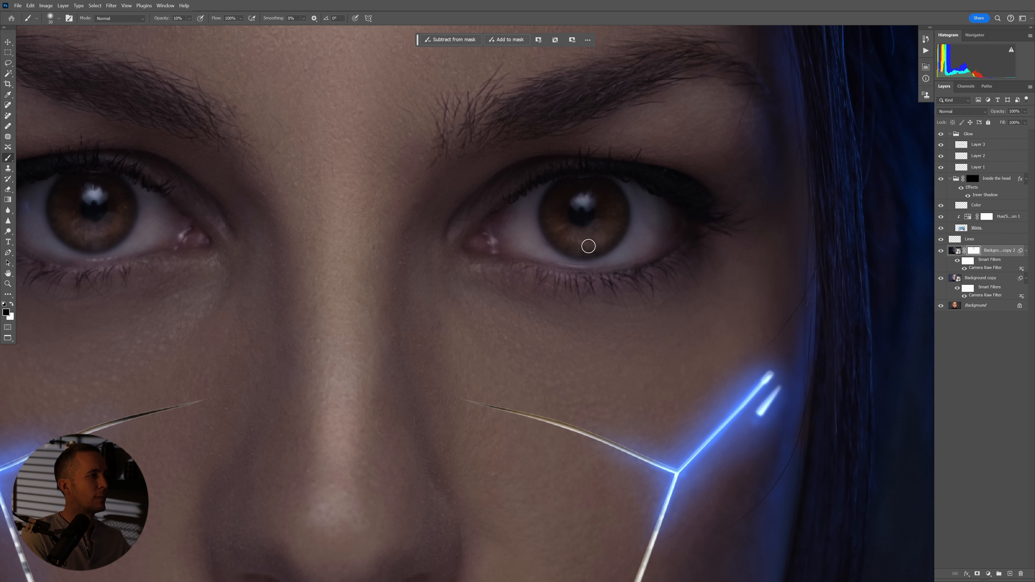
key("ctrl+0")
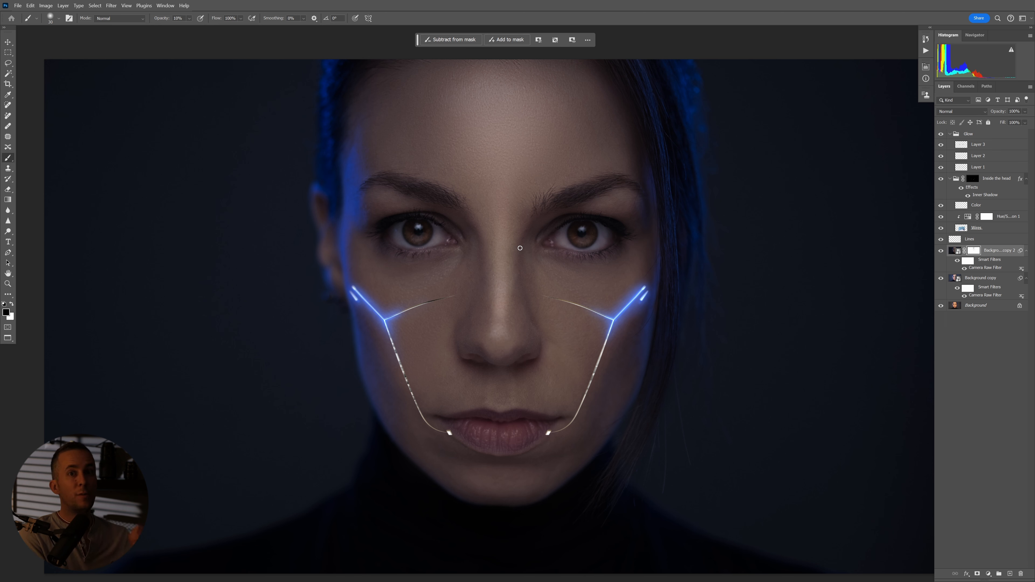
scroll(413, 247, "up", 2)
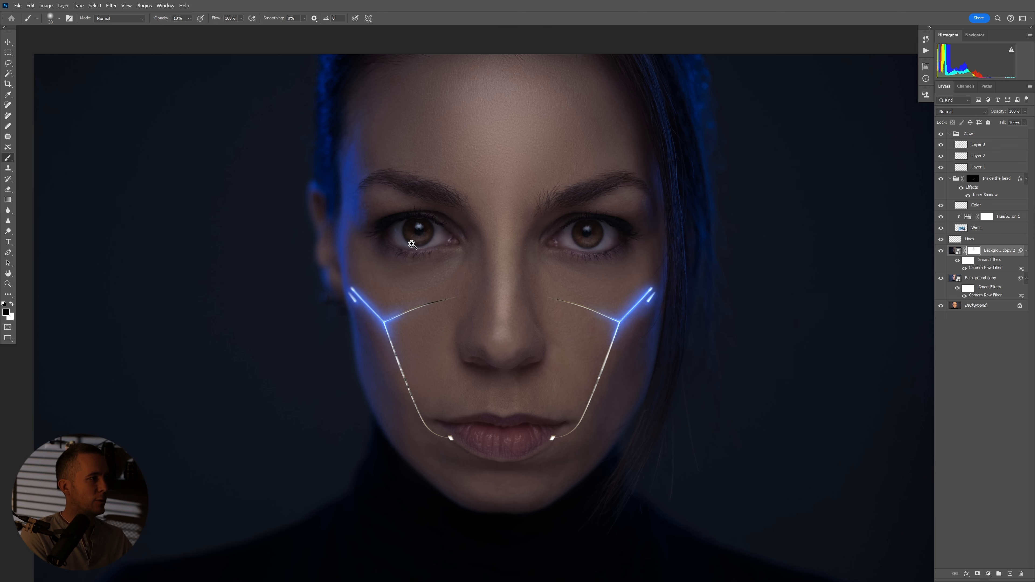
Paint black on the layer mask at 10% opacity to softly lighten the cheeks below both eyes, using medium-sized soft brushes
key("bracketright")
key("bracketright")
key("bracketright")
key("bracketright")
key("bracketright")
key("bracketright")
key("bracketright")
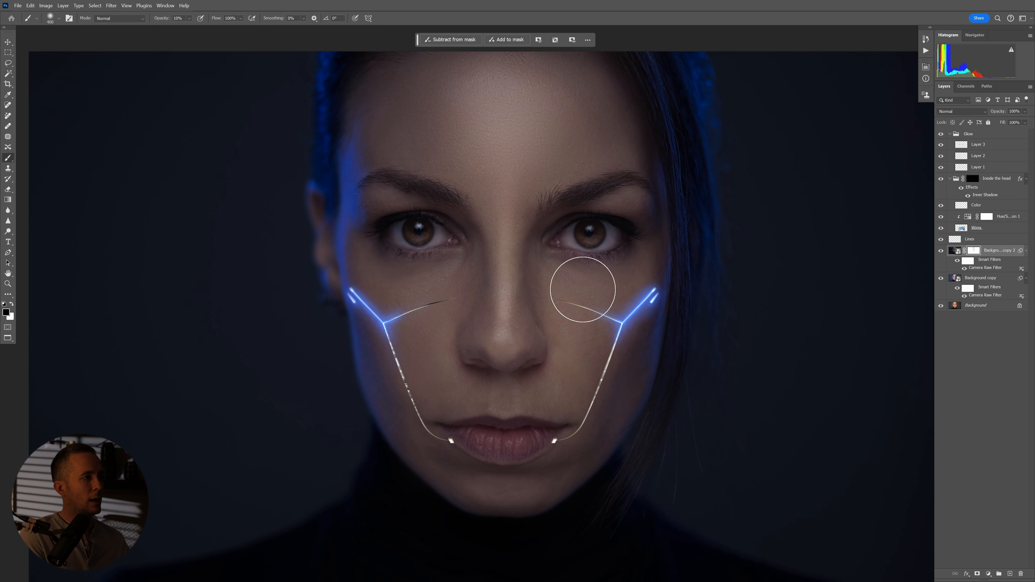
key("bracketleft")
key("bracketleft")
key("bracketleft")
key("bracketleft")
key("bracketleft")
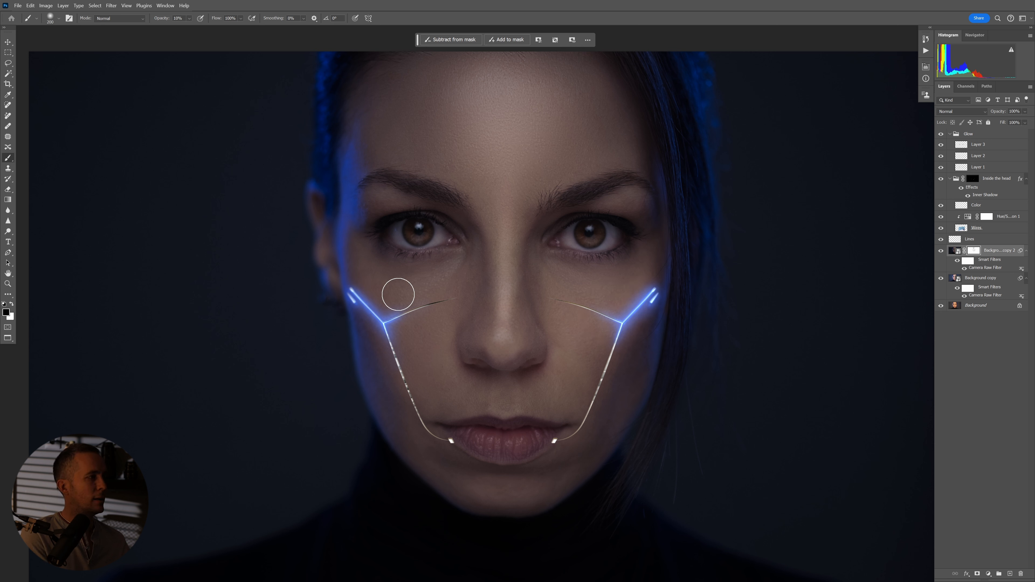
Paint a highlight along the bridge and tip of the nose on the mask with a small brush, lowering opacity to 5%
key("bracketleft")
key("bracketleft")
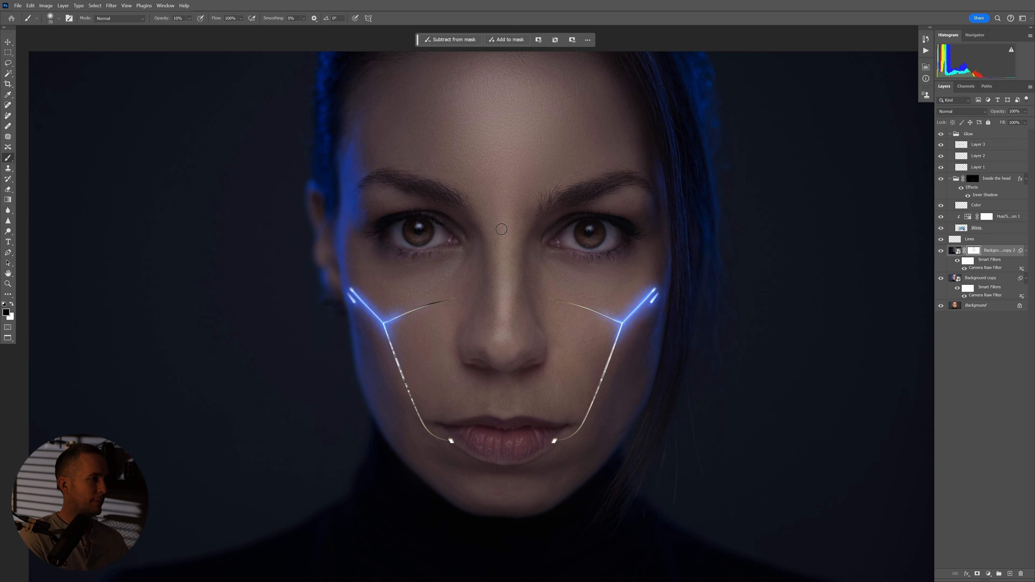
key("x")
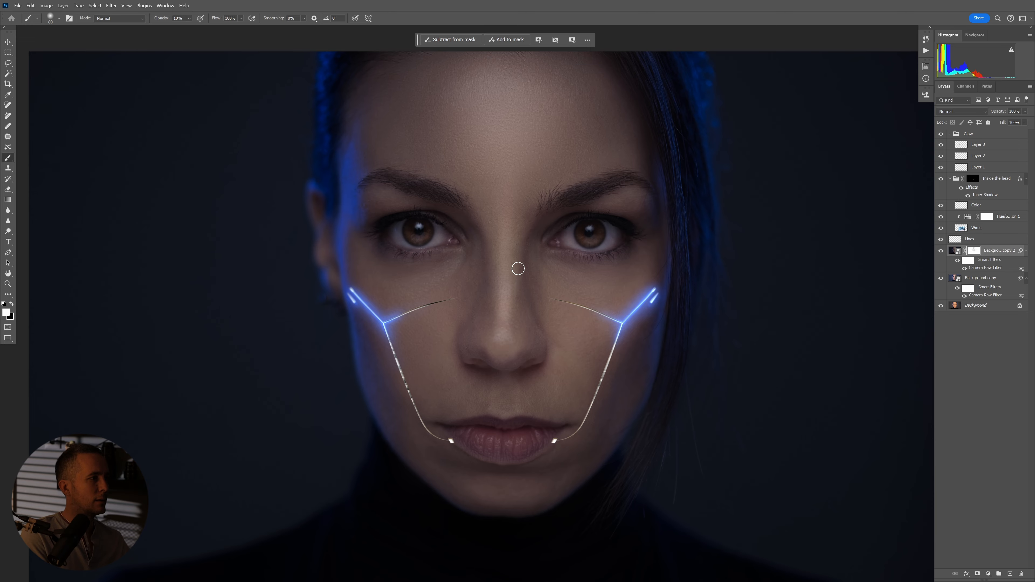
scroll(519, 268, "up", 2)
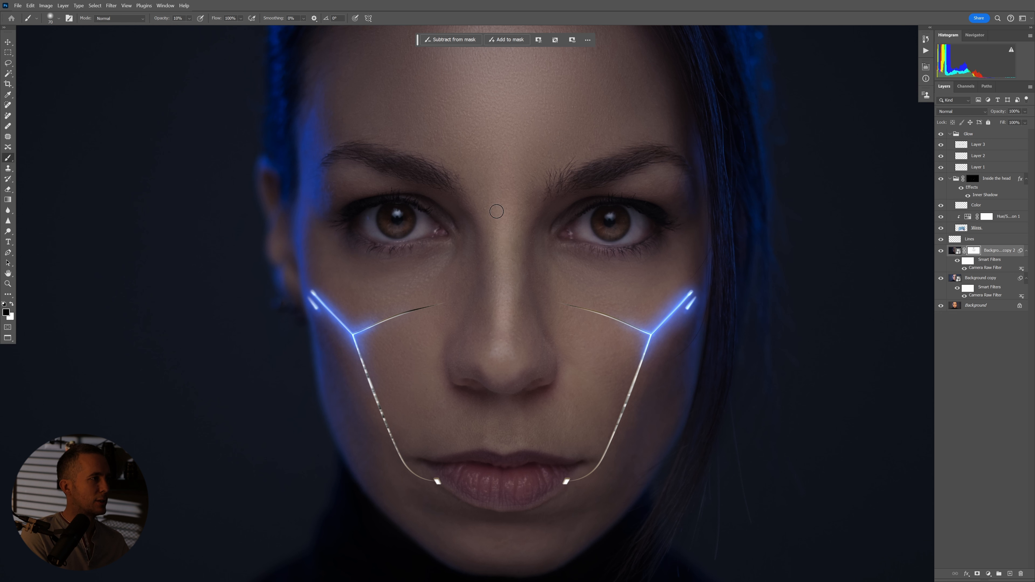
key("r")
key("b")
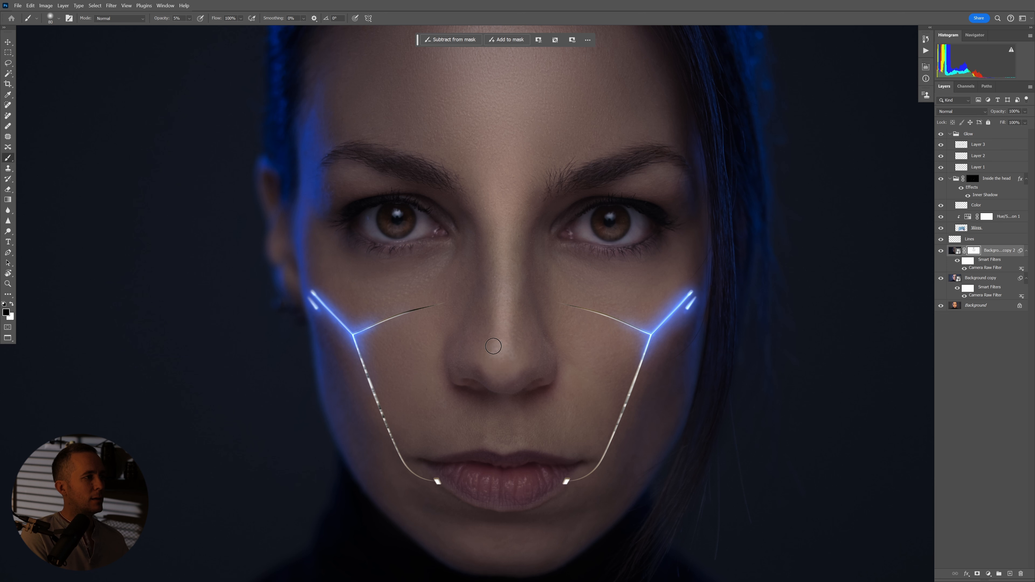
key("bracketright")
scroll(504, 261, "down", 4)
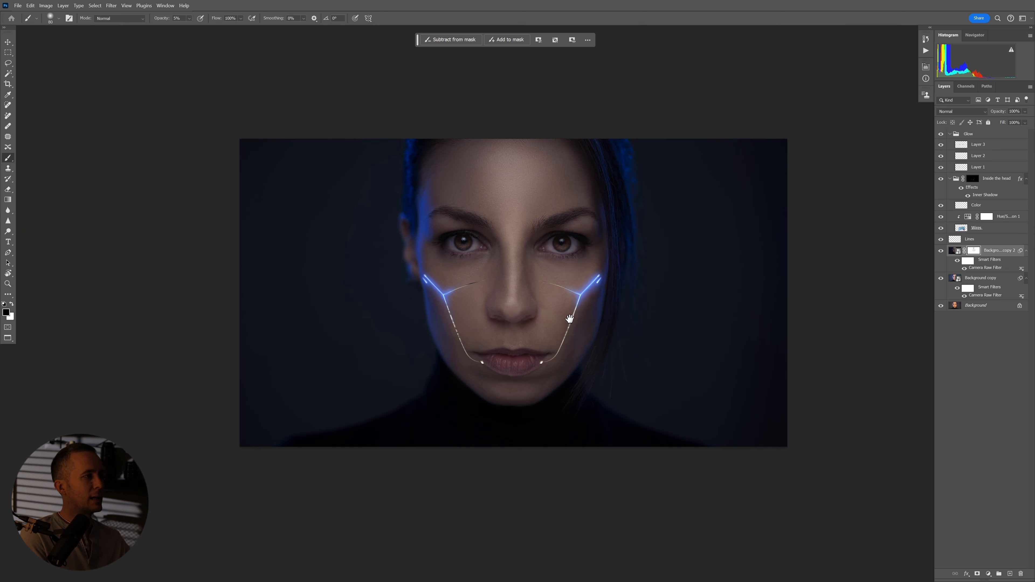
Lighten the middle of the forehead on the mask with a 700 px brush at 5% opacity
scroll(546, 259, "up", 3)
key("bracketright")
key("bracketright")
key("bracketright")
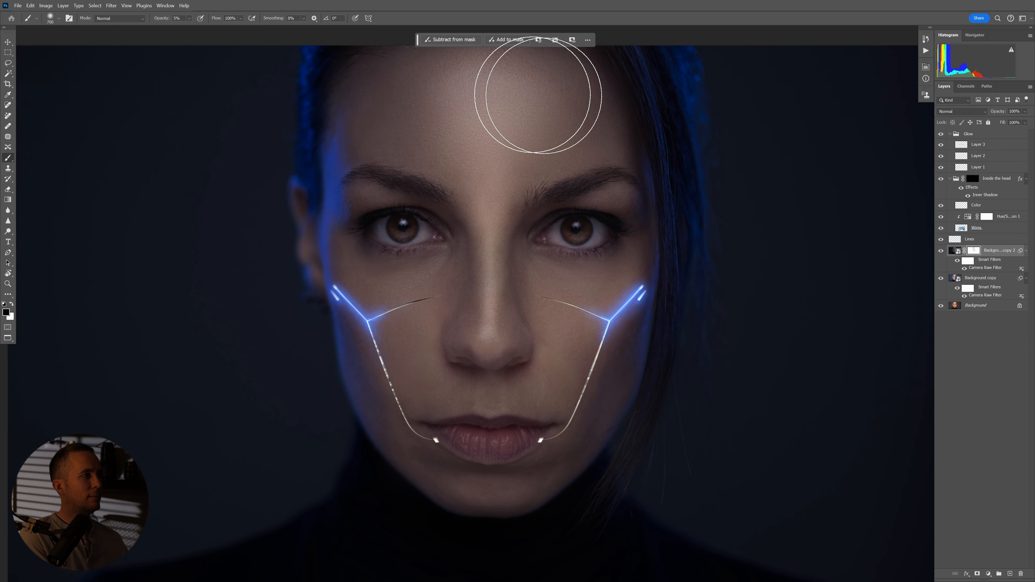
Paint a subtle highlight between the nose and upper lip on the mask with a very small brush
key("bracketleft")
key("bracketleft")
key("bracketleft")
key("bracketleft")
key("bracketleft")
left_click_drag(492, 314, 477, 288)
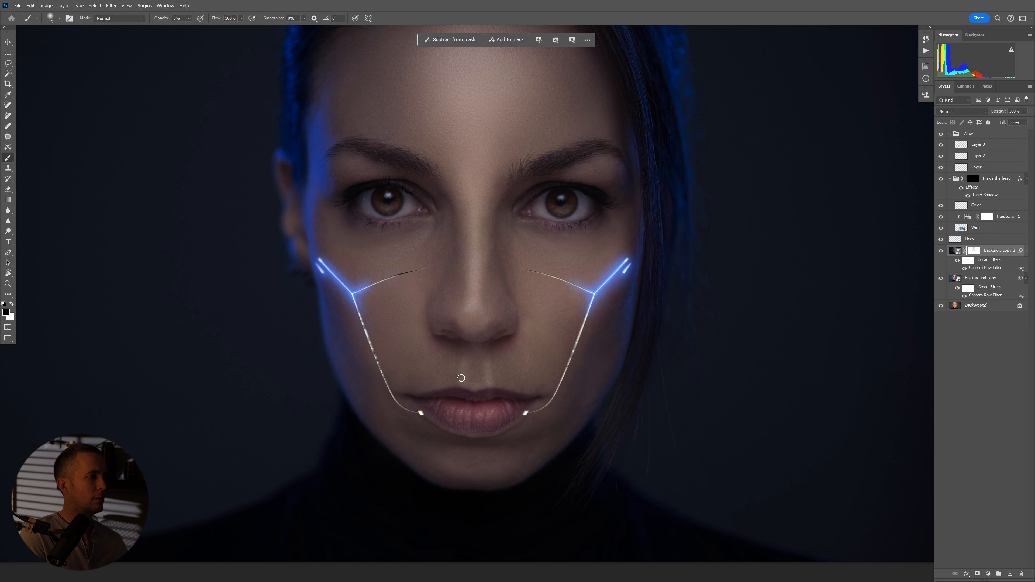
Brighten the lips on the mask with a 100 px brush and touch up the skin just above the upper lip with white
key("bracketright")
key("bracketright")
key("bracketright")
key("bracketright")
key("bracketright")
key("bracketright")
key("bracketright")
key("bracketright")
mouse_move(506, 385)
left_mouse_down()
mouse_move(429, 395)
mouse_move(529, 401)
left_mouse_up()
key("bracketleft")
key("bracketleft")
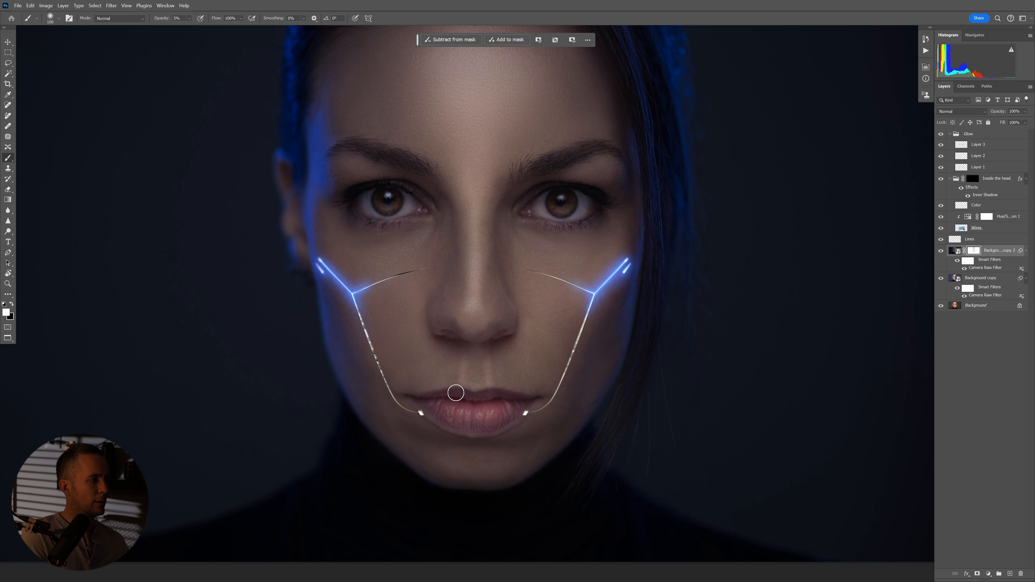
left_click(460, 375)
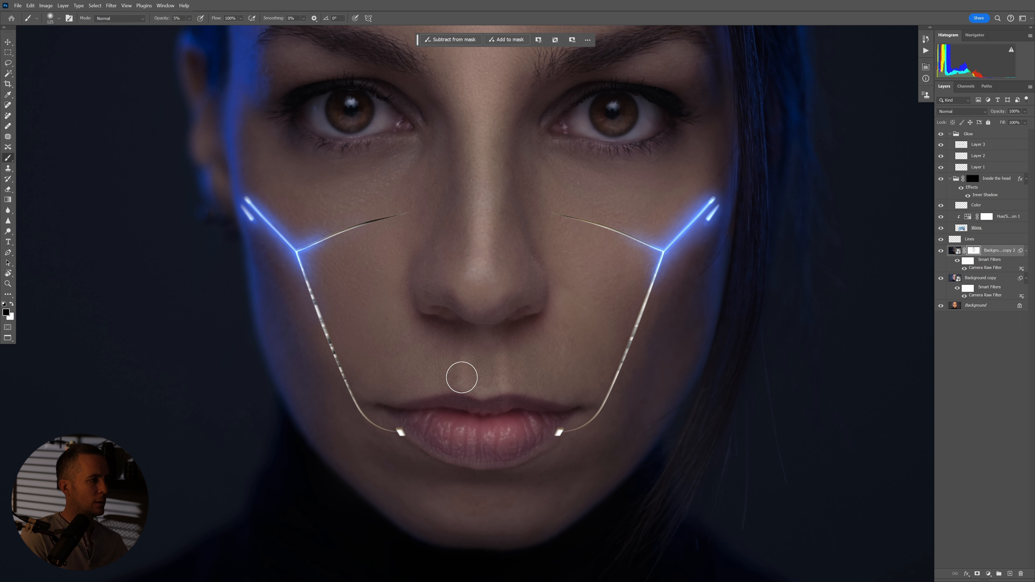
Lighten the skin around the lower part of the nose by painting black on the mask with a larger brush
key("bracketright")
key("bracketright")
key("bracketright")
key("bracketright")
key("bracketright")
left_click_drag(562, 306, 534, 313)
left_click_drag(524, 313, 452, 314)
left_click_drag(488, 309, 513, 305)
Lighten the forehead further with a 700 px brush, and reduce the brush to 100 px for small face areas
key("bracketright")
key("bracketright")
key("bracketright")
key("bracketright")
key("bracketleft")
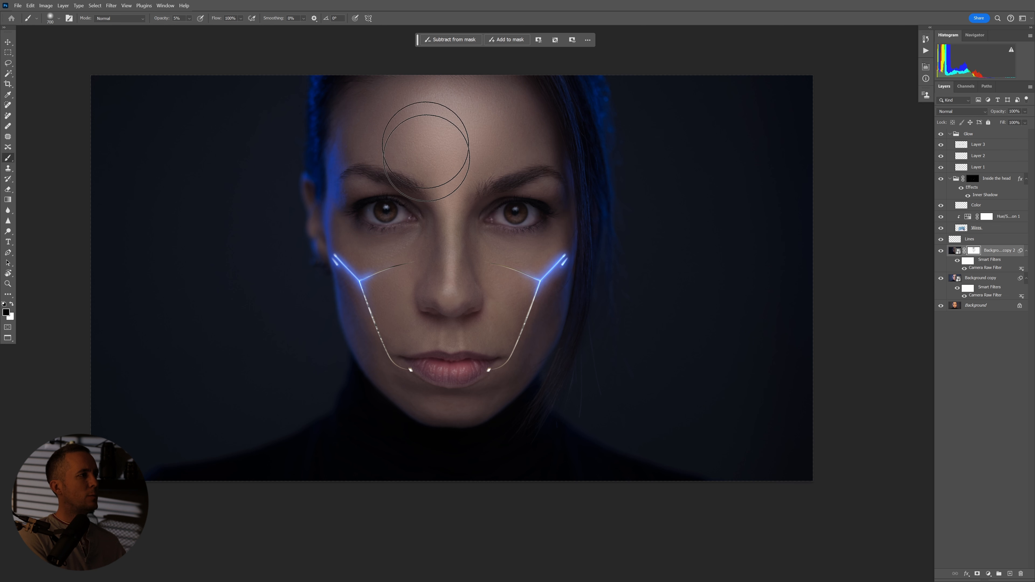
key("bracketleft")
key("bracketleft")
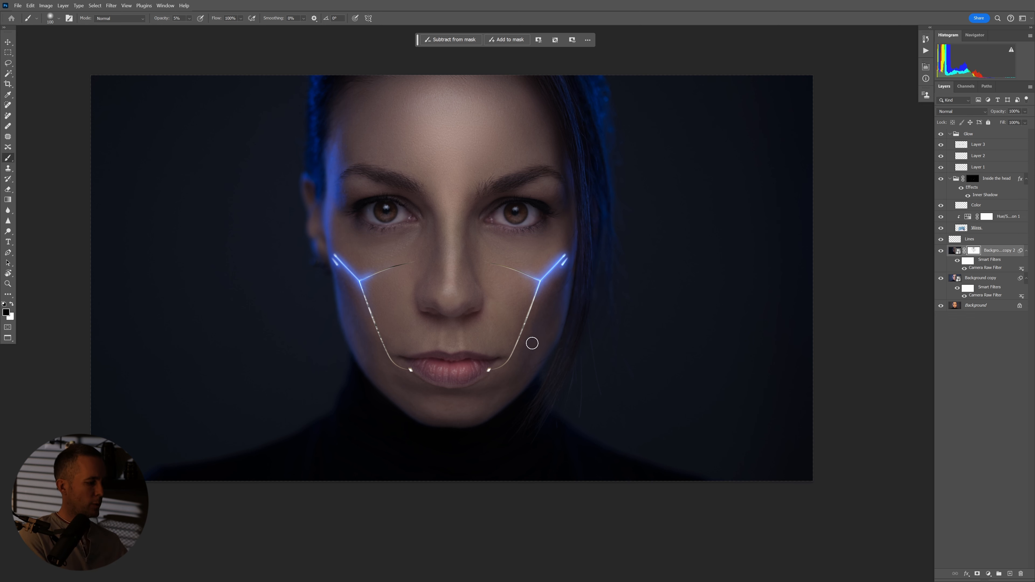
Try to lighten the background on both sides of the head by painting the mask at 30% opacity
mouse_move(608, 352)
left_mouse_down()
mouse_move(596, 365)
mouse_move(620, 324)
mouse_move(605, 296)
left_mouse_up()
mouse_move(621, 134)
left_mouse_down()
mouse_move(624, 250)
mouse_move(605, 433)
mouse_move(675, 208)
mouse_move(698, 83)
mouse_move(689, 231)
mouse_move(645, 421)
mouse_move(706, 395)
mouse_move(733, 165)
mouse_move(653, 446)
mouse_move(706, 77)
mouse_move(637, 120)
mouse_move(661, 58)
mouse_move(567, 349)
left_mouse_up()
mouse_move(294, 111)
left_mouse_down()
mouse_move(282, 102)
mouse_move(303, 326)
mouse_move(232, 122)
mouse_move(208, 168)
mouse_move(215, 122)
mouse_move(186, 84)
left_mouse_up()
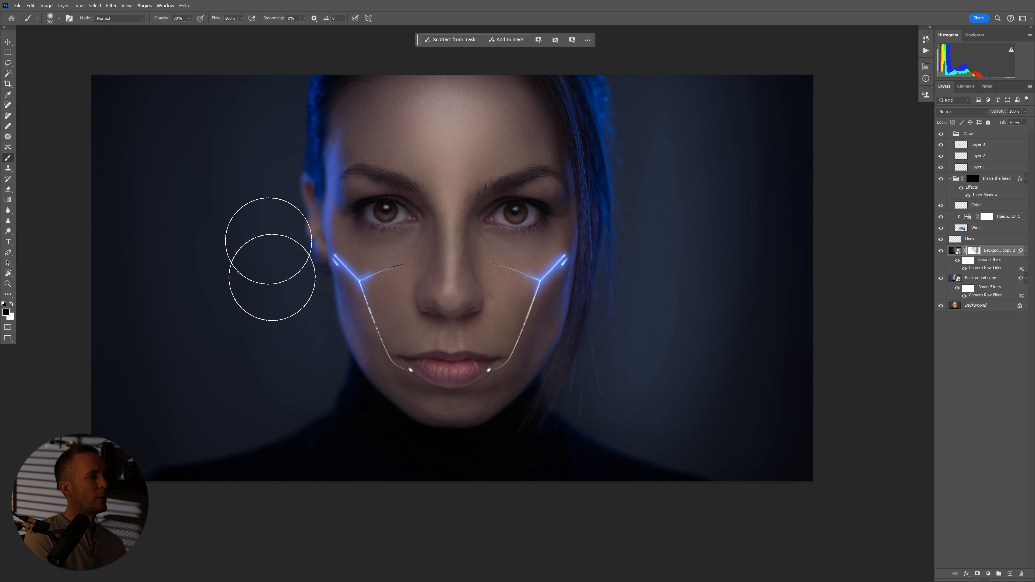
Paint black on the mask over the background on both sides of the head with a 900 px Soft Round brush at 100% opacity
key("bracketright")
key("bracketright")
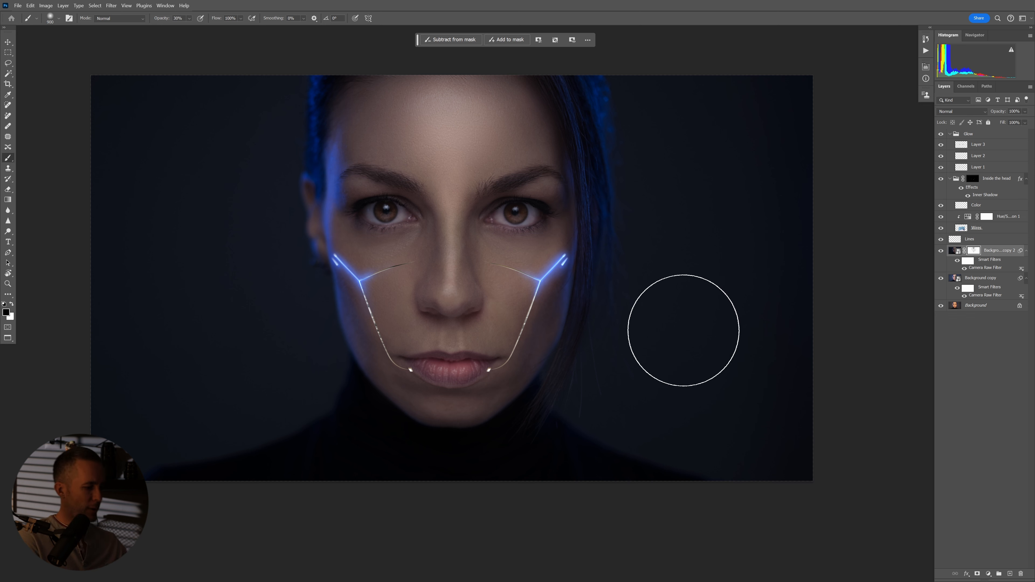
key("0")
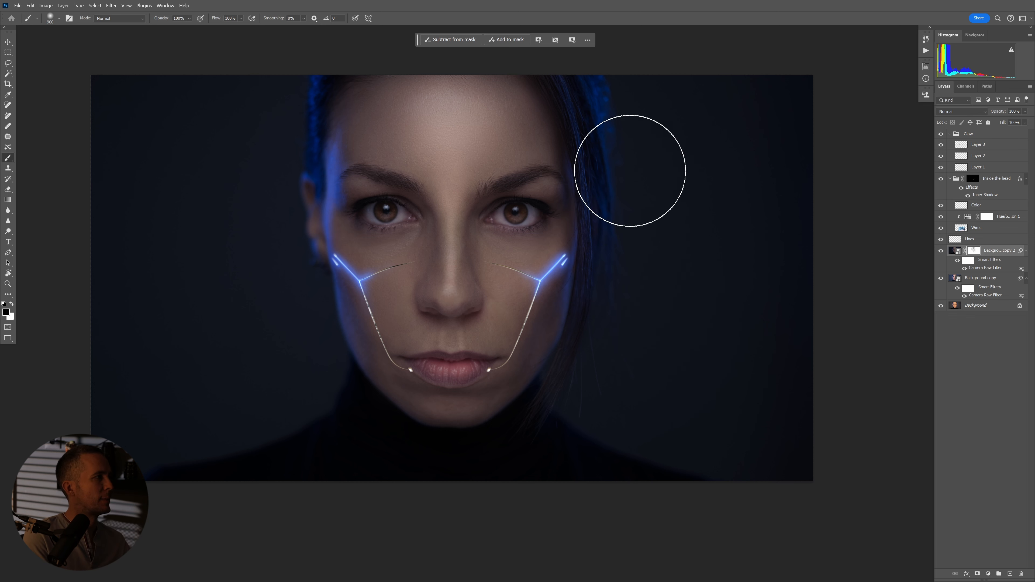
right_click(653, 142)
left_click(783, 238)
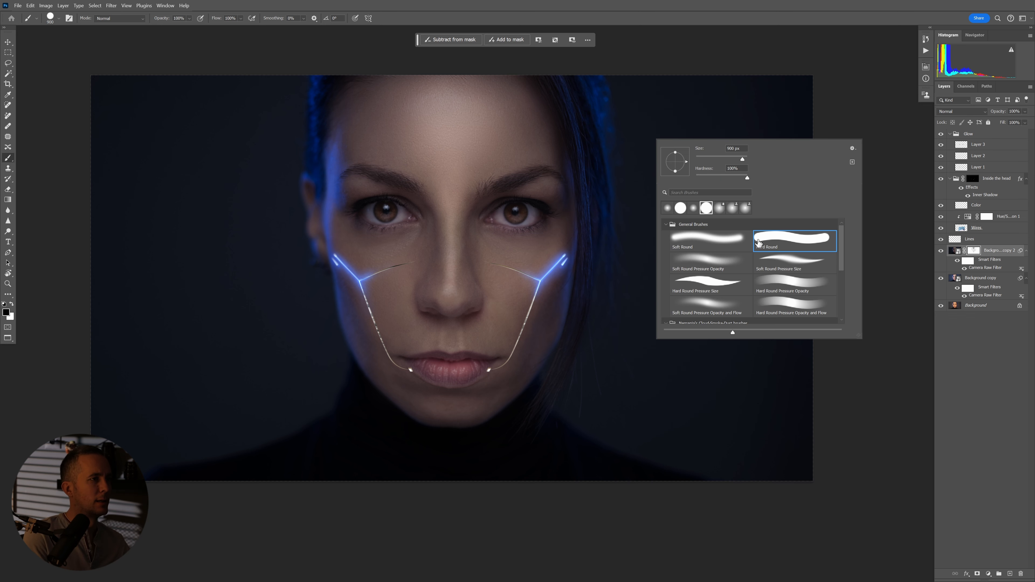
left_click(720, 235)
mouse_move(654, 137)
left_mouse_down()
mouse_move(653, 82)
mouse_move(649, 316)
mouse_move(682, 151)
mouse_move(702, 255)
mouse_move(760, 322)
mouse_move(773, 224)
mouse_move(757, 404)
mouse_move(773, 435)
mouse_move(621, 388)
mouse_move(682, 418)
mouse_move(780, 435)
left_mouse_up()
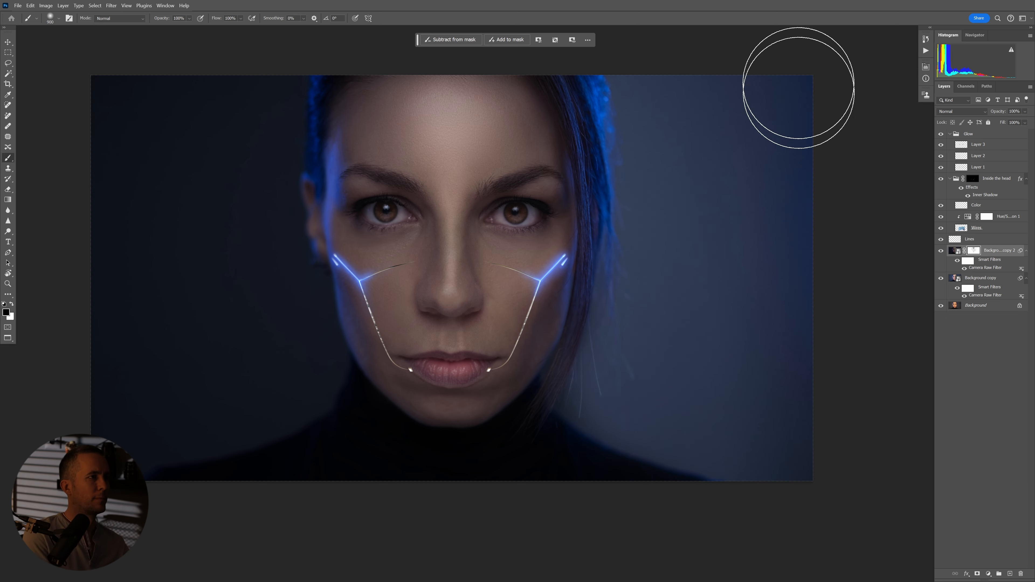
mouse_move(282, 101)
left_mouse_down()
mouse_move(259, 115)
mouse_move(259, 243)
mouse_move(278, 377)
mouse_move(264, 273)
mouse_move(256, 393)
mouse_move(127, 143)
mouse_move(127, 101)
mouse_move(183, 127)
mouse_move(164, 100)
mouse_move(241, 313)
left_mouse_up()
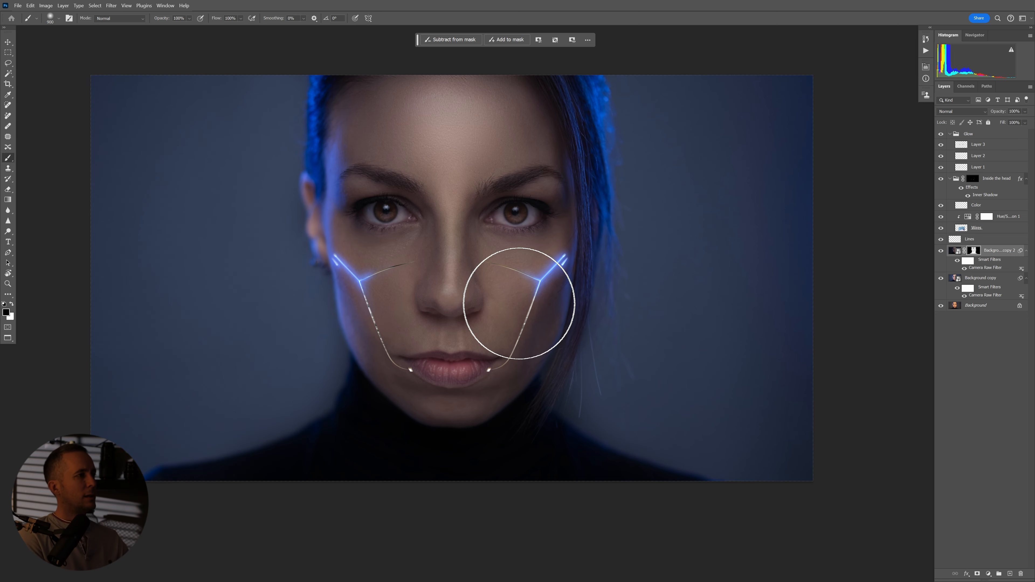
Clear the darkening from the background close to the neck, shoulder and ear on the portrait's left with a 200 px brush
key("bracketleft")
key("bracketleft")
key("bracketleft")
key("bracketleft")
key("bracketleft")
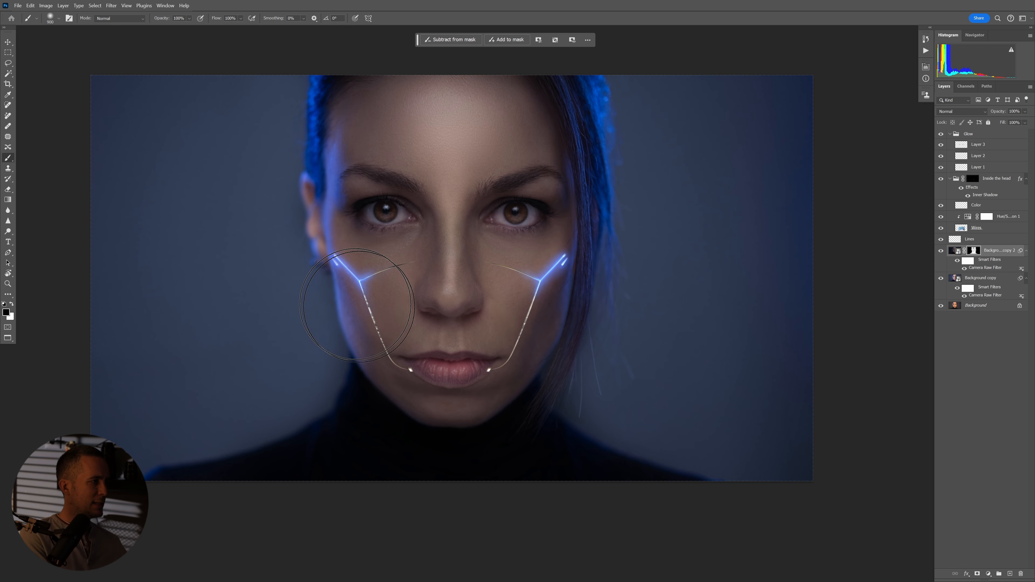
scroll(310, 312, "up", 3)
key("bracketleft")
key("bracketleft")
key("bracketleft")
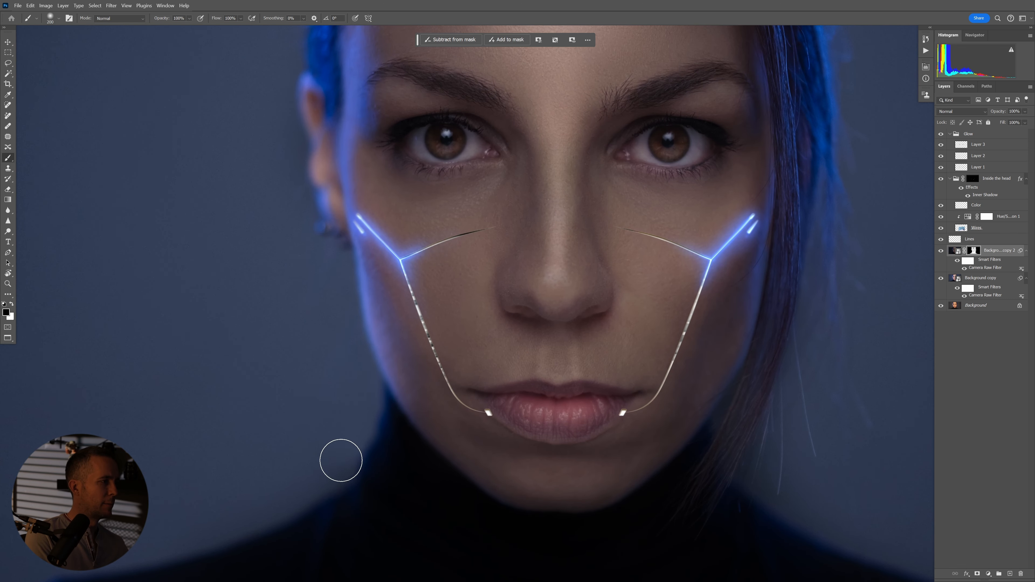
scroll(313, 73, "up", 5)
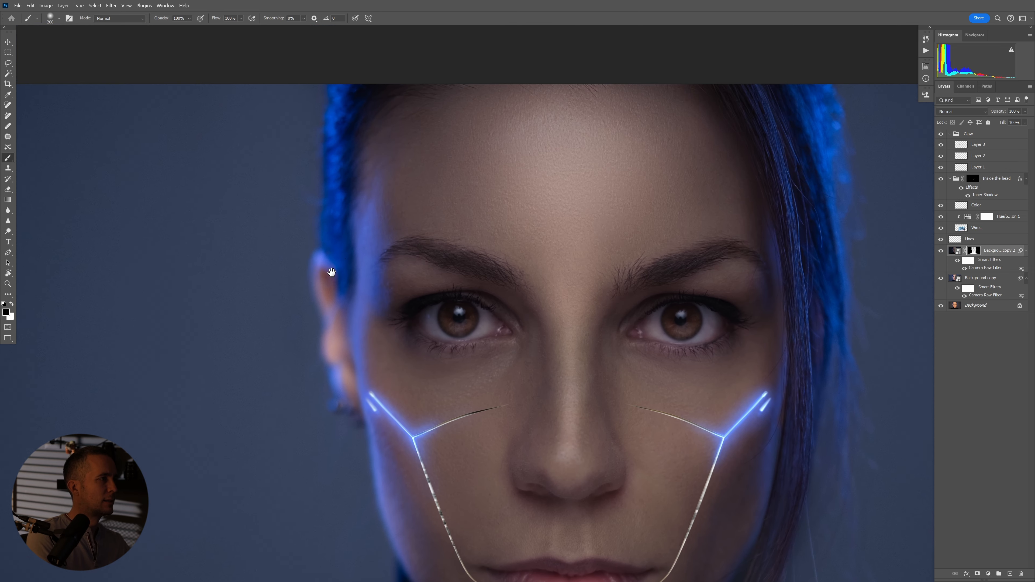
Paint the mask along the hair edge and loose strands on the portrait's right to reveal the lighter, blue-lit hair
left_click_drag(852, 210, 522, 228)
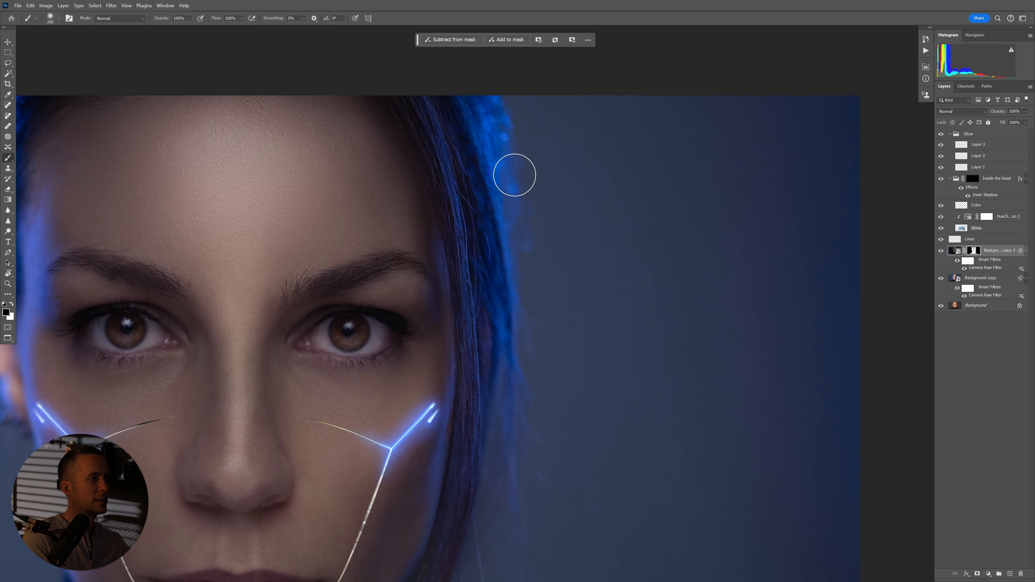
left_click_drag(524, 426, 551, 171)
mouse_move(499, 265)
left_mouse_down()
mouse_move(485, 351)
mouse_move(467, 370)
mouse_move(454, 363)
left_mouse_up()
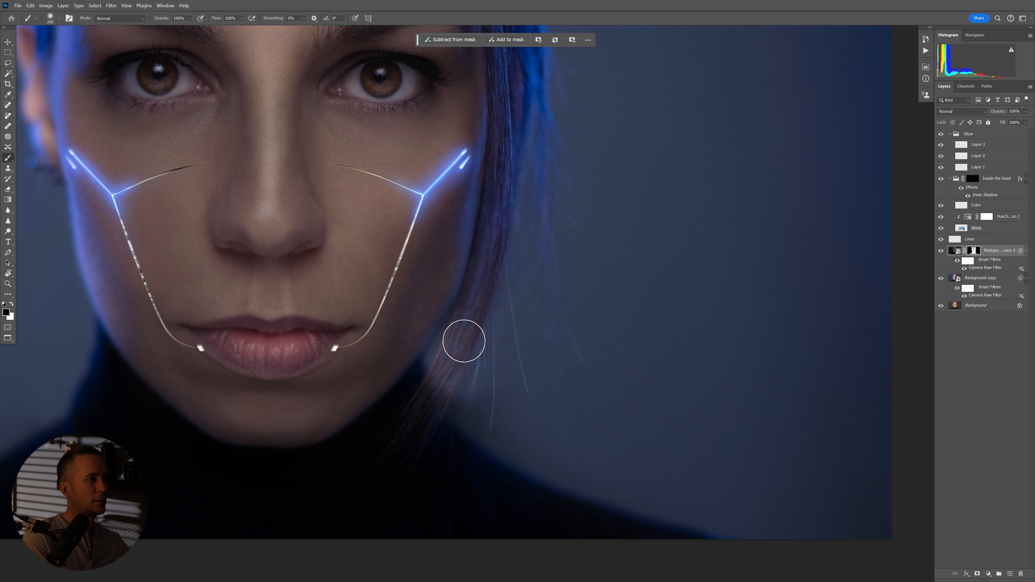
mouse_move(484, 325)
left_mouse_down()
mouse_move(488, 423)
mouse_move(462, 387)
left_mouse_up()
key("bracketright")
key("bracketright")
key("bracketright")
key("ctrl+minus")
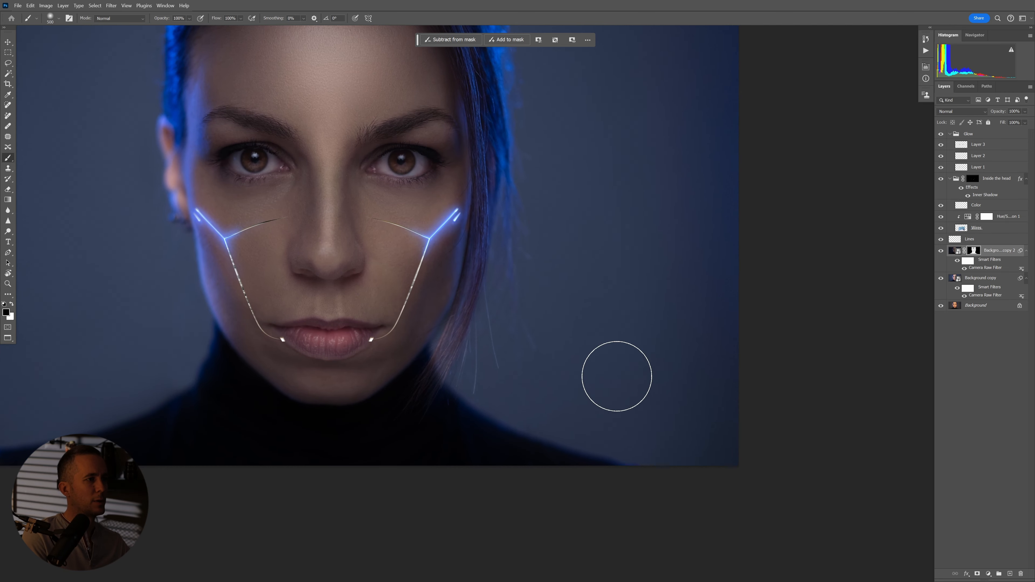
key("ctrl+minus")
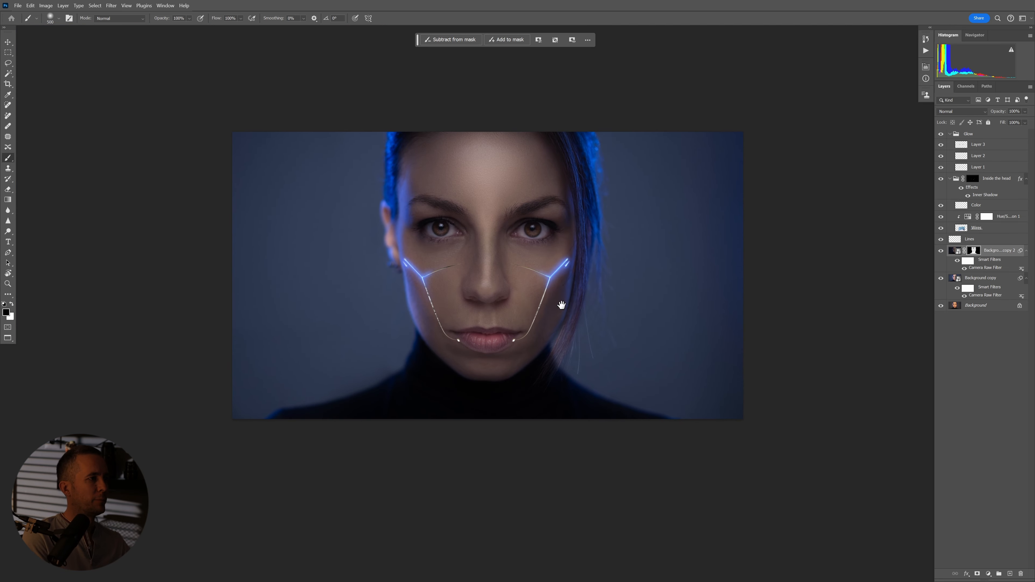
Darken the background on the portrait's left by painting white on the mask with a very large soft brush at 10% opacity
key("x")
key("bracketright")
key("bracketright")
key("bracketright")
key("bracketright")
key("bracketright")
key("bracketright")
key("3")
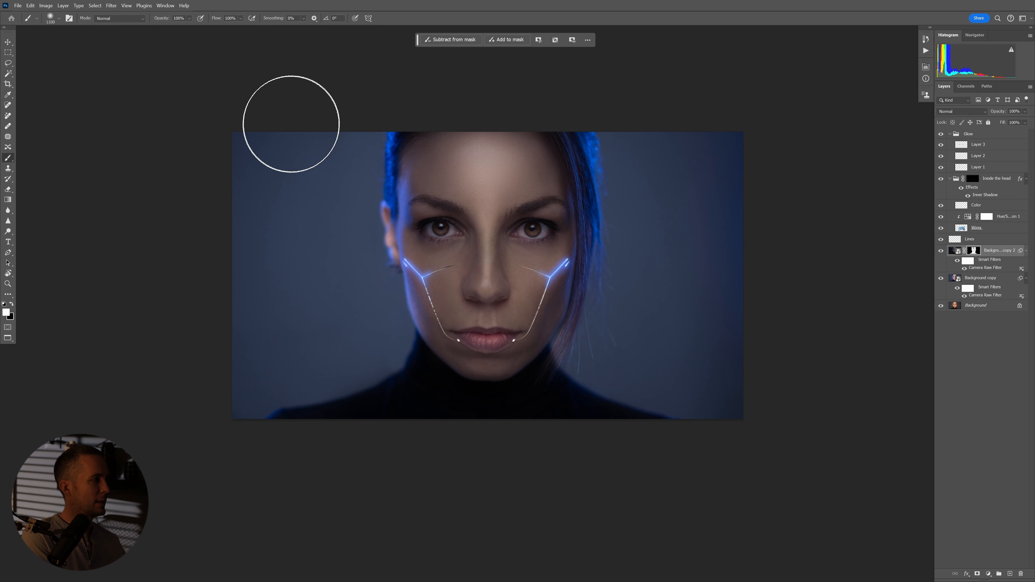
left_click_drag(297, 110, 267, 333)
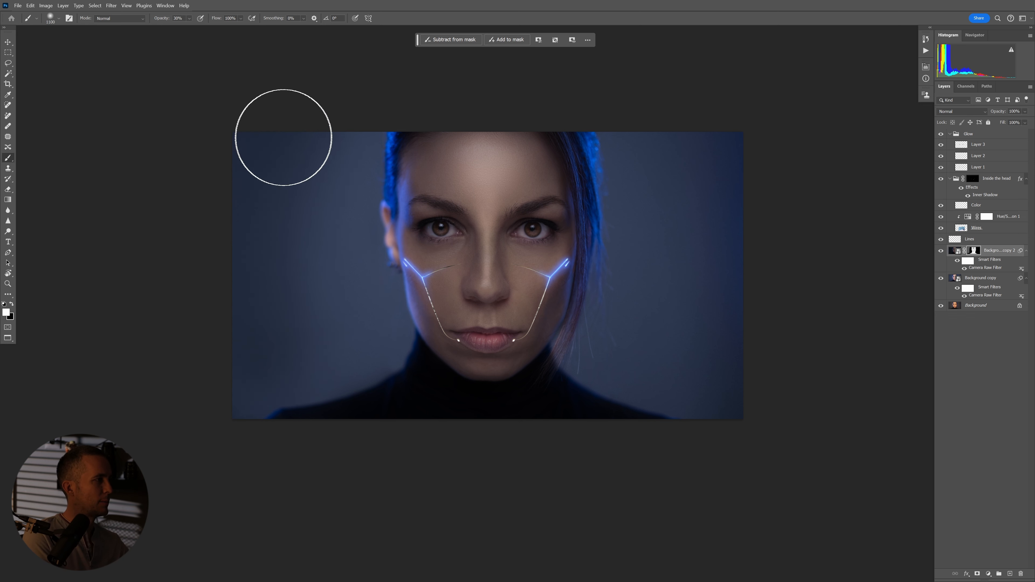
key("ctrl+z")
key("1")
mouse_move(283, 136)
left_mouse_down()
mouse_move(254, 253)
mouse_move(272, 175)
mouse_move(270, 216)
left_mouse_up()
key("bracketright")
key("bracketright")
mouse_move(299, 421)
left_mouse_down()
mouse_move(301, 92)
mouse_move(319, 435)
mouse_move(260, 175)
left_mouse_up()
left_click_drag(261, 175, 311, 503)
Darken the background on the portrait's right and the outer shoulder areas with long white strokes on the mask
mouse_move(651, 230)
left_mouse_down()
mouse_move(686, 113)
mouse_move(689, 516)
left_mouse_up()
mouse_move(689, 516)
left_mouse_down()
mouse_move(687, 185)
mouse_move(647, 308)
mouse_move(622, 447)
mouse_move(635, 189)
mouse_move(627, 312)
left_mouse_up()
mouse_move(335, 136)
left_mouse_down()
mouse_move(341, 361)
mouse_move(354, 378)
mouse_move(318, 118)
mouse_move(236, 361)
mouse_move(248, 57)
mouse_move(302, 123)
mouse_move(402, 545)
left_mouse_up()
key("bracketleft")
mouse_move(617, 268)
left_mouse_down()
mouse_move(726, 288)
mouse_move(675, 413)
mouse_move(620, 164)
left_mouse_up()
Paint black on the mask with a 1400 px brush at 10% opacity to bring back light in the background beside the head
key("x")
key("bracketleft")
key("bracketleft")
key("bracketleft")
key("bracketleft")
key("bracketleft")
key("bracketright")
key("bracketright")
key("bracketright")
key("bracketright")
key("bracketright")
key("bracketright")
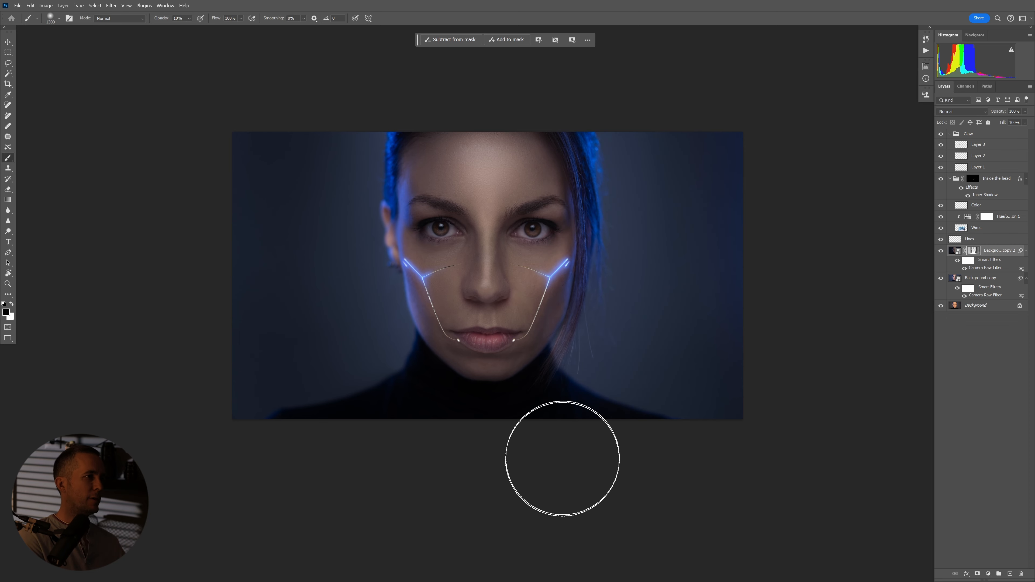
key("bracketright")
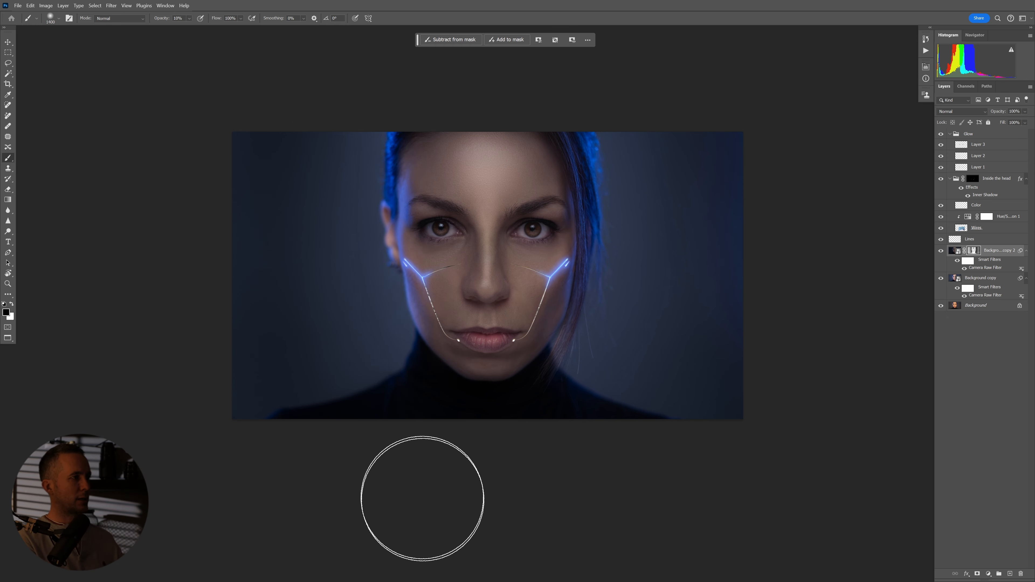
left_click_drag(593, 309, 578, 311)
mouse_move(577, 311)
left_mouse_down()
mouse_move(596, 313)
mouse_move(595, 333)
left_mouse_up()
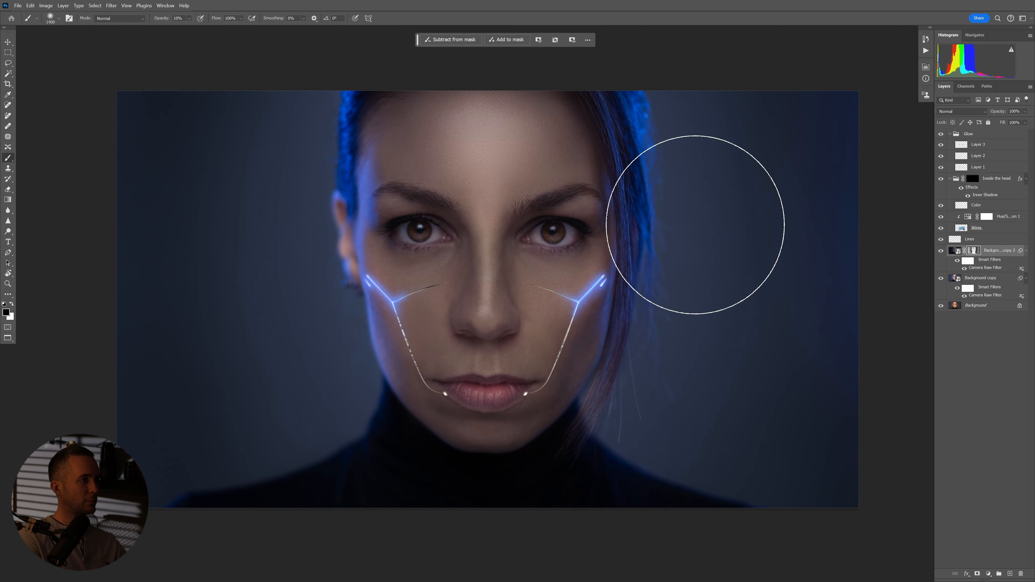
Darken the background on the portrait's right slightly with white, and compare the image with the layer mask disabled and enabled
key("x")
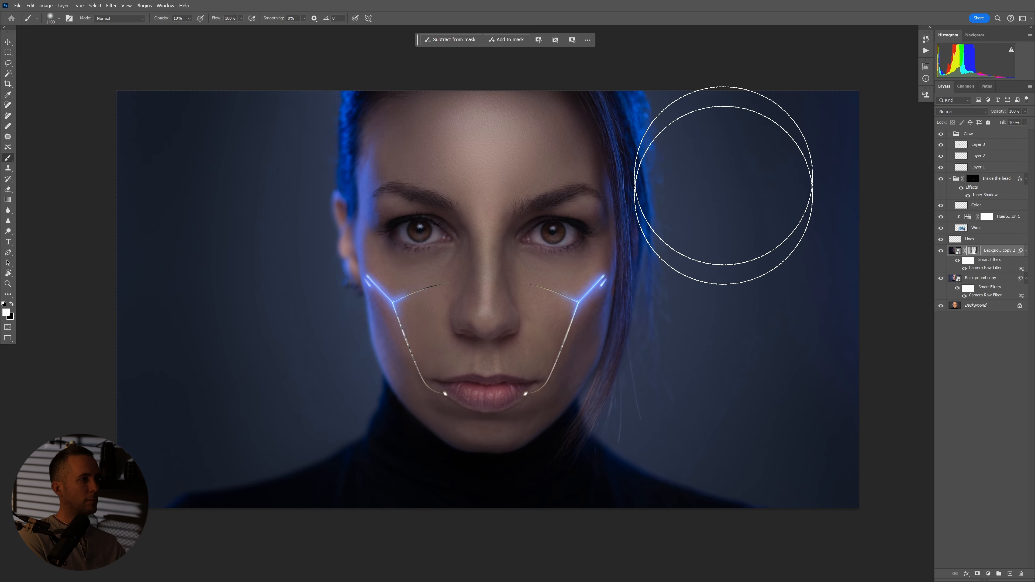
left_click_drag(530, 278, 479, 286)
left_click(974, 251, "shift")
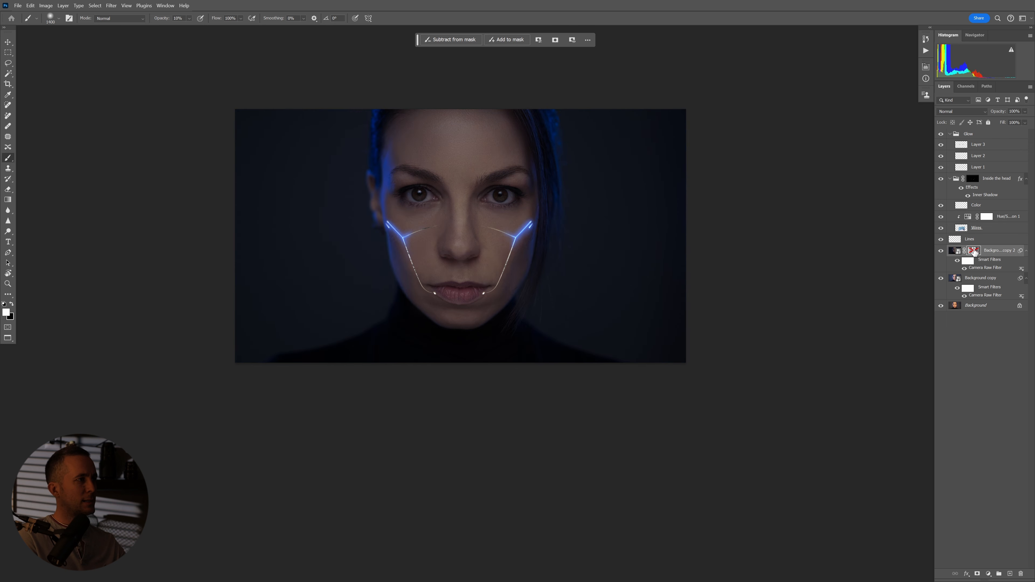
left_click(974, 252, "shift")
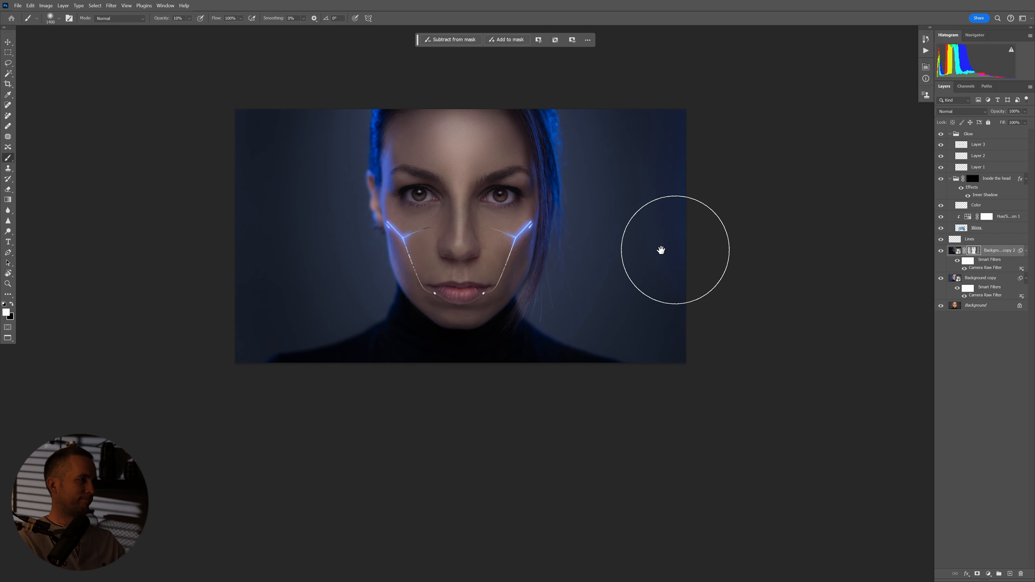
Paint black on the mask at 10% opacity with a much smaller soft brush to bring back light on the forehead
left_click_drag(435, 148, 465, 154)
key("[")
key("[")
key("[")
key("[")
key("[")
key("[")
key("[")
key("[")
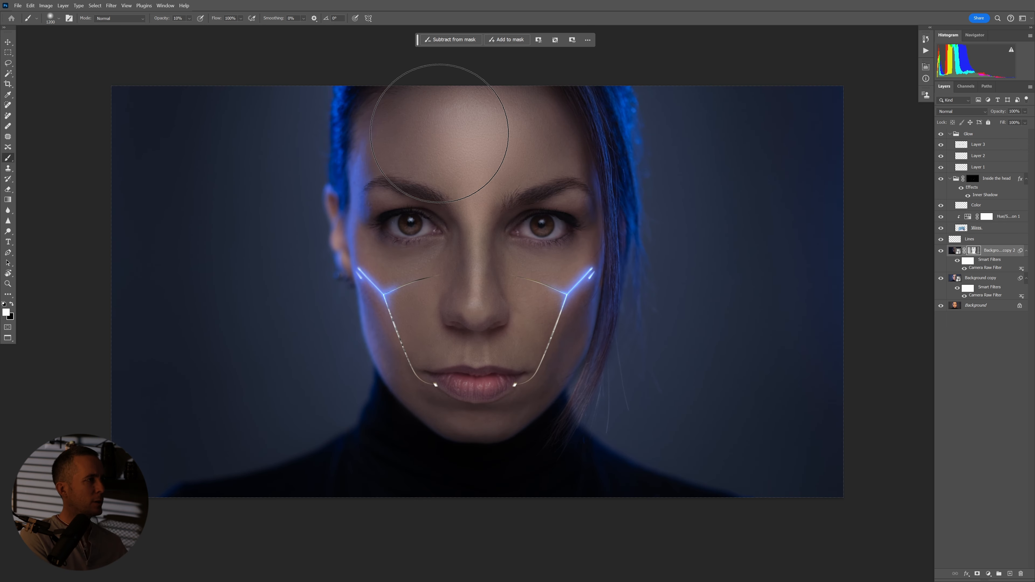
key("x")
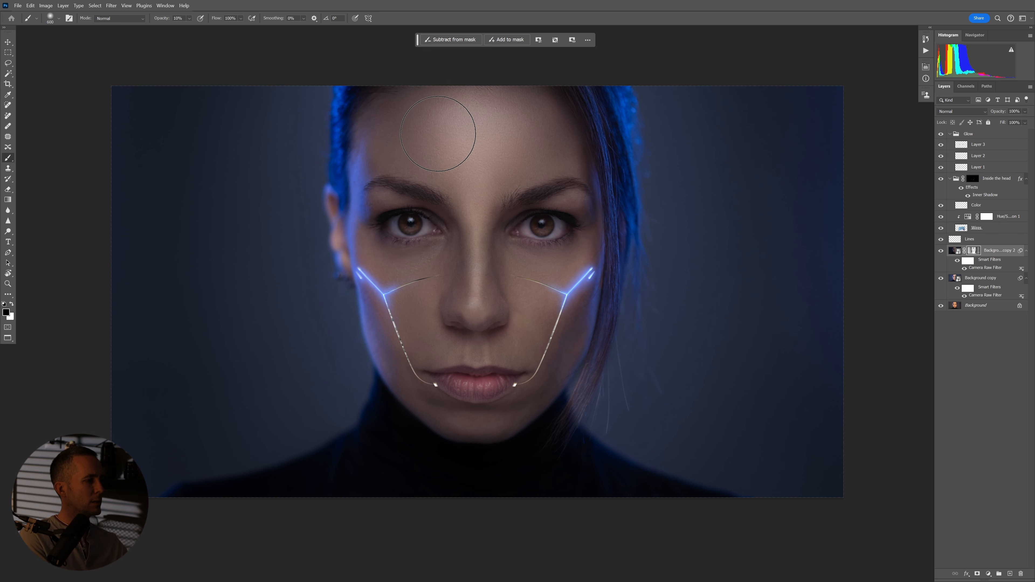
mouse_move(439, 94)
left_mouse_down()
mouse_move(470, 167)
mouse_move(450, 88)
mouse_move(459, 79)
mouse_move(448, 113)
mouse_move(513, 139)
mouse_move(439, 104)
mouse_move(425, 140)
left_mouse_up()
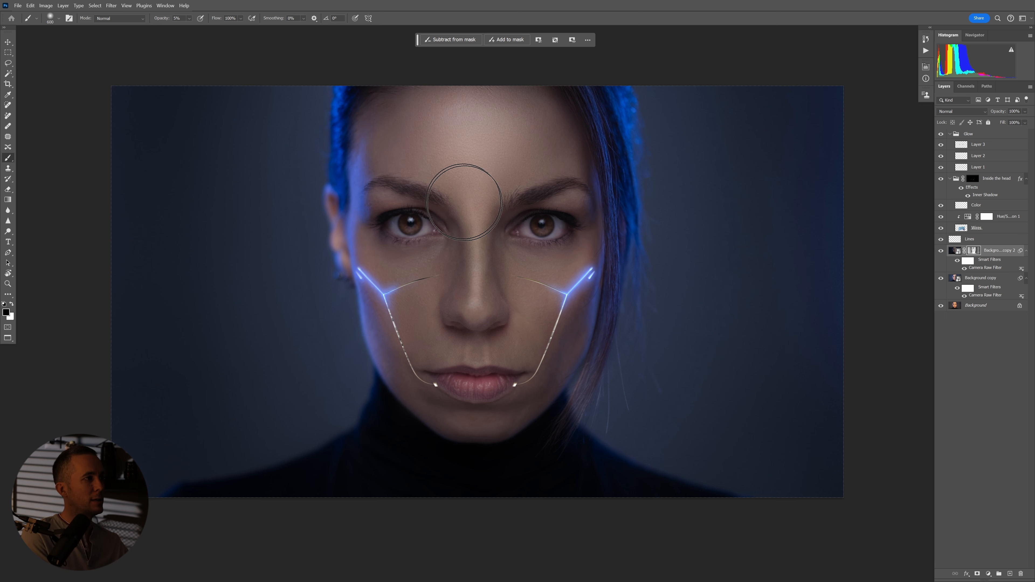
Lighten the forehead, the area between the brows and the mouth subtly by painting black on the mask at 5% opacity
right_click(466, 203)
left_click(537, 331)
left_click(711, 101)
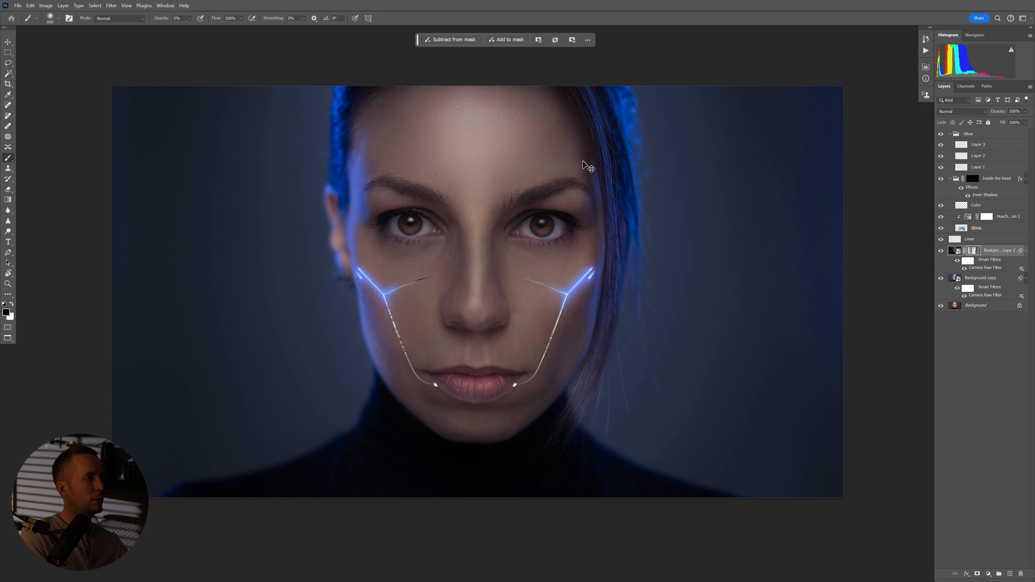
key("ctrl+shift+m")
key("ctrl+shift+m")
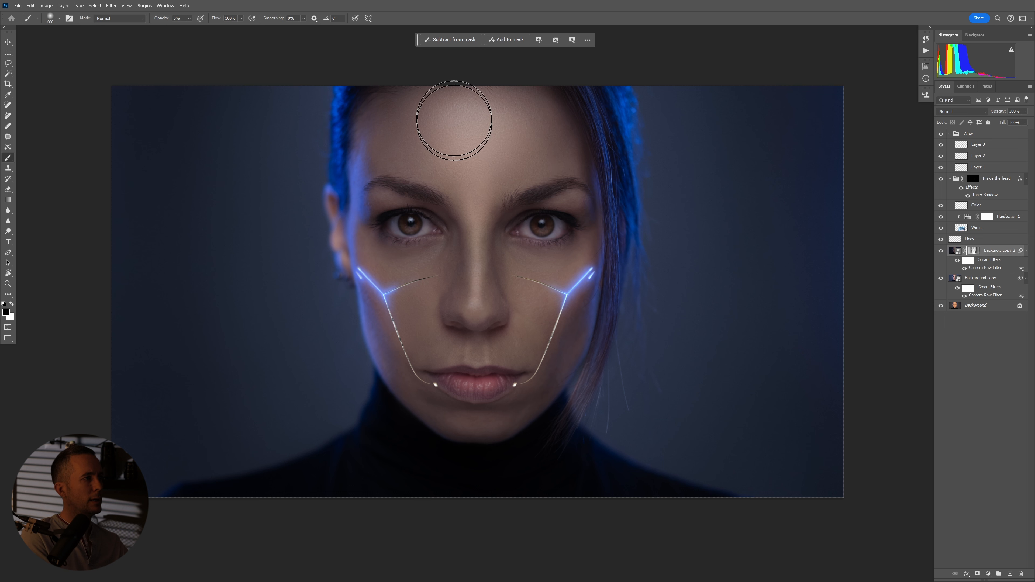
key("bracketleft")
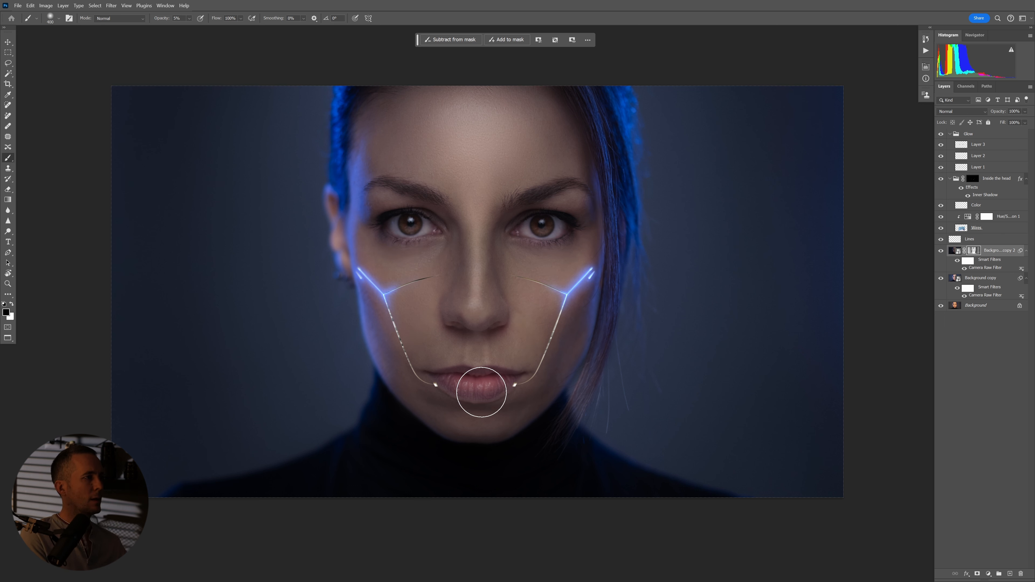
left_click_drag(583, 301, 547, 305)
Compare the edited portrait with the original by showing only the Background layer and restoring all layers, twice
left_click(941, 305, "alt")
left_click(942, 303, "alt")
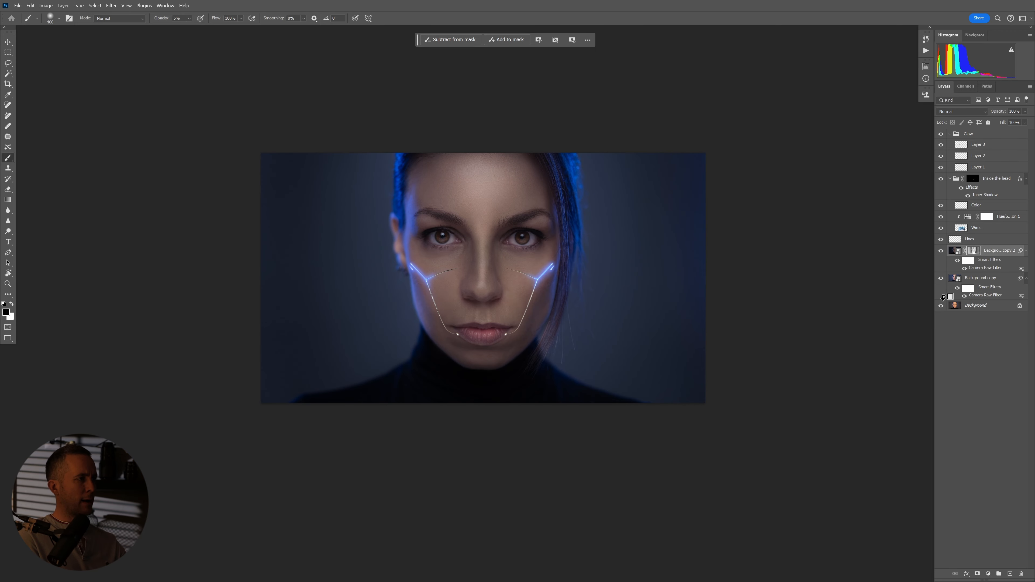
left_click(941, 305, "alt")
left_click(941, 305, "alt")
scroll(472, 255, "up", 3)
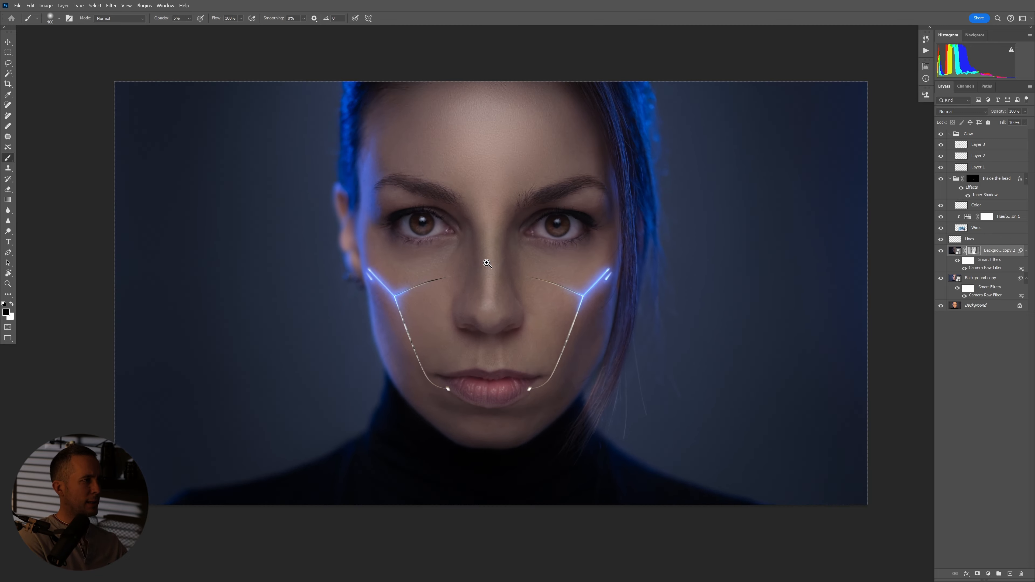
Paint narrow highlights along the nose bridge and nose tip on the mask with a small black brush at 5% opacity
key("bracketleft")
key("bracketleft")
key("bracketleft")
key("bracketleft")
key("bracketleft")
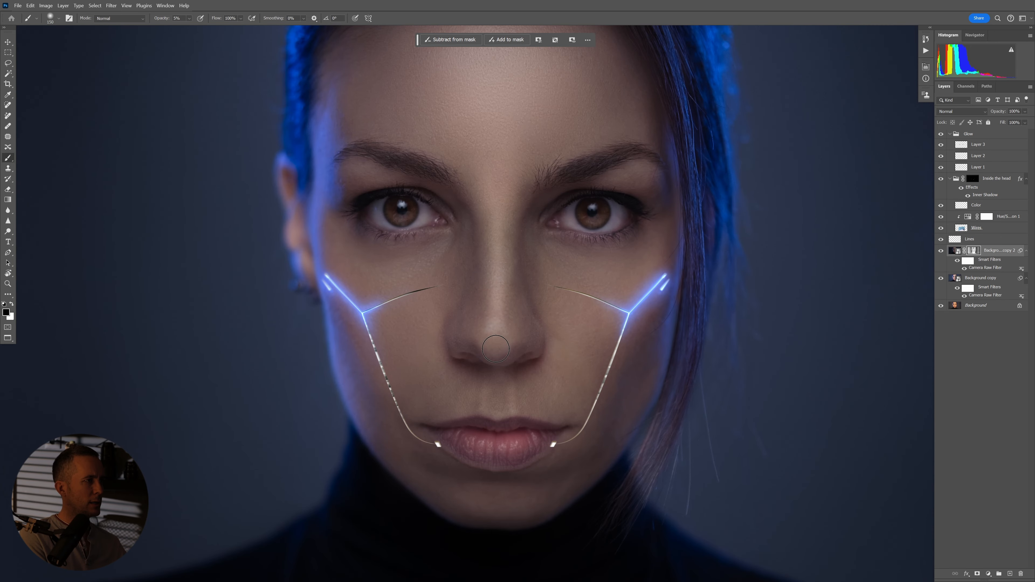
right_click(504, 299)
left_click(537, 419)
key("Return")
key("bracketleft")
key("bracketleft")
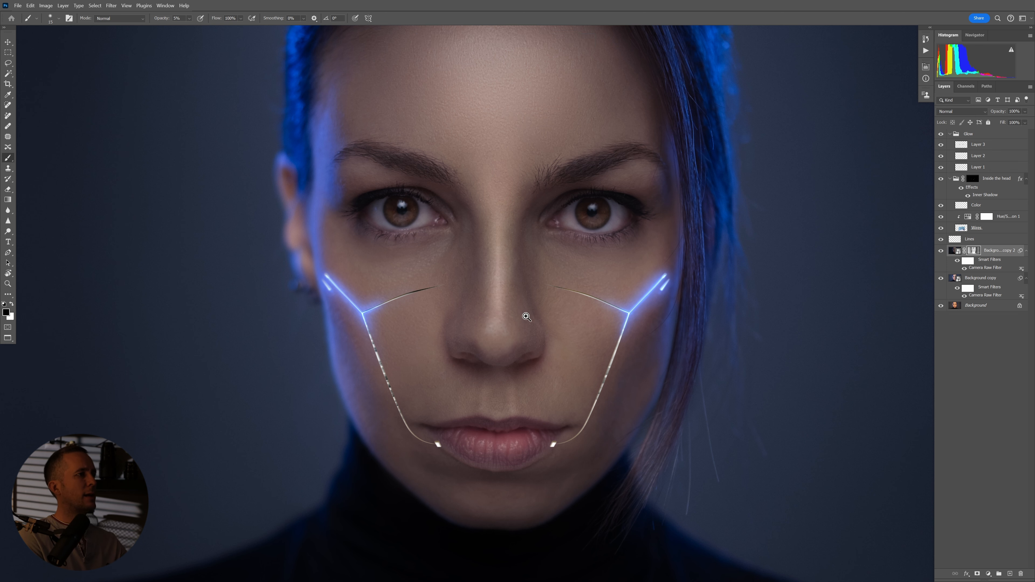
left_click_drag(526, 317, 527, 356)
mouse_move(513, 274)
left_mouse_down()
mouse_move(540, 280)
mouse_move(515, 273)
left_mouse_up()
left_click_drag(602, 251, 615, 251)
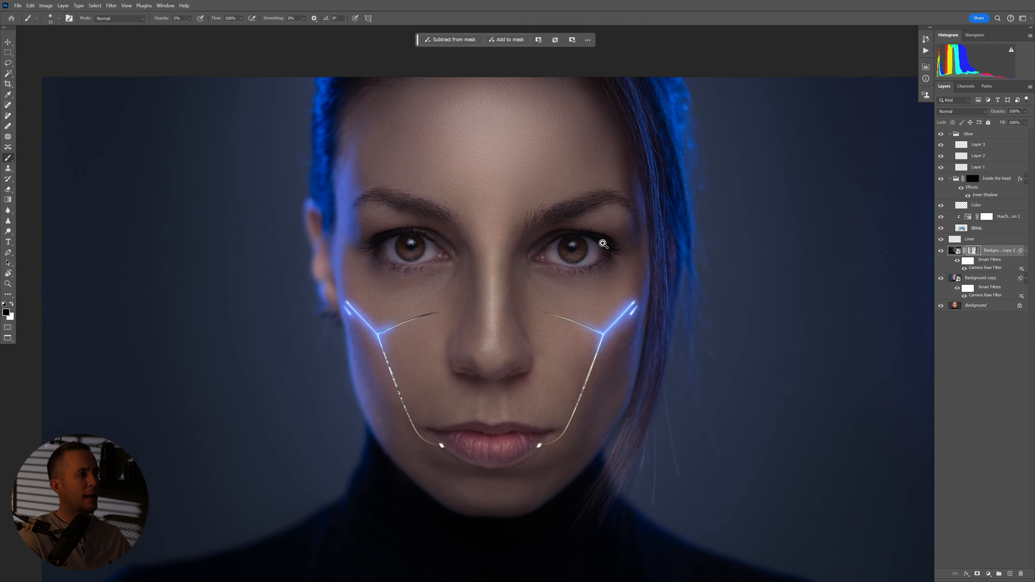
Tidy the layer groups and add a new layer named "Eyes color" above the Glow group
left_click(950, 135)
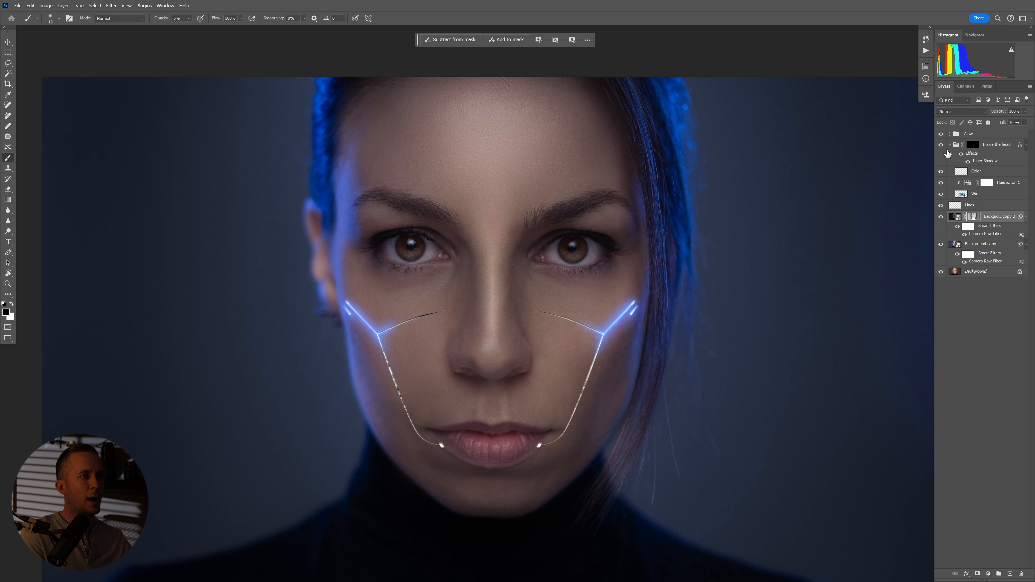
left_click(951, 144)
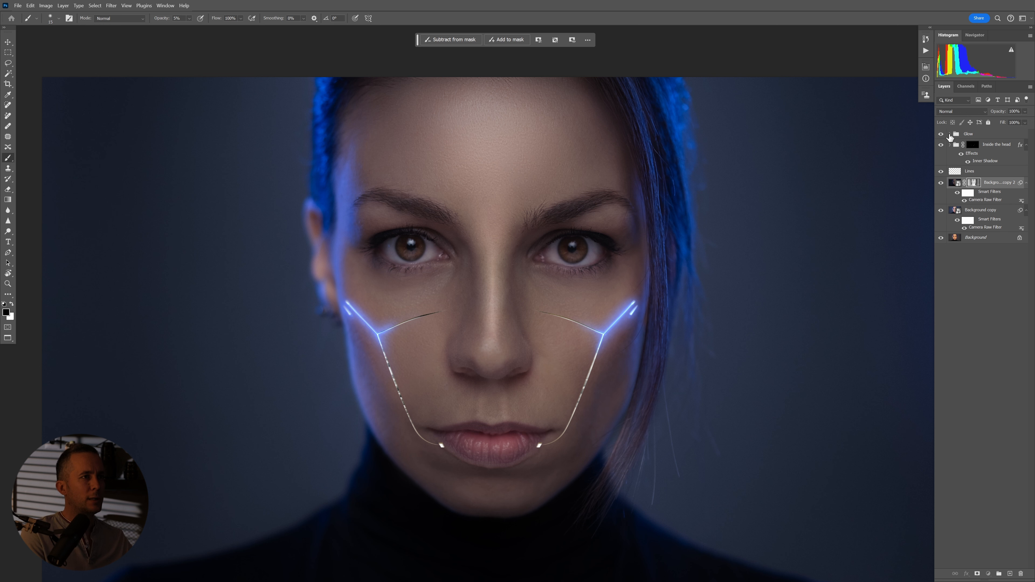
left_click(951, 134)
left_click(978, 144)
left_click(1010, 574)
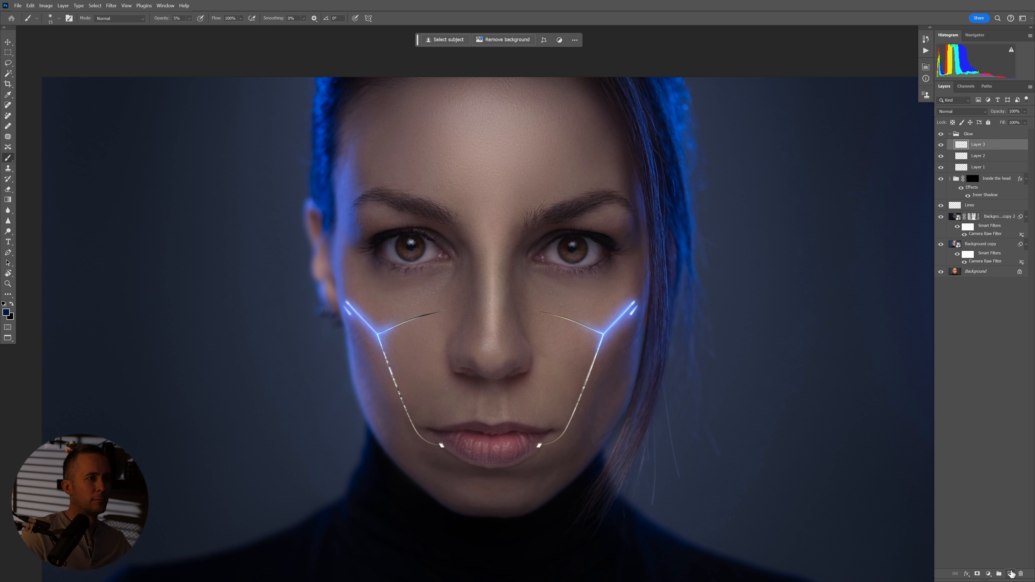
left_click_drag(960, 148, 965, 131)
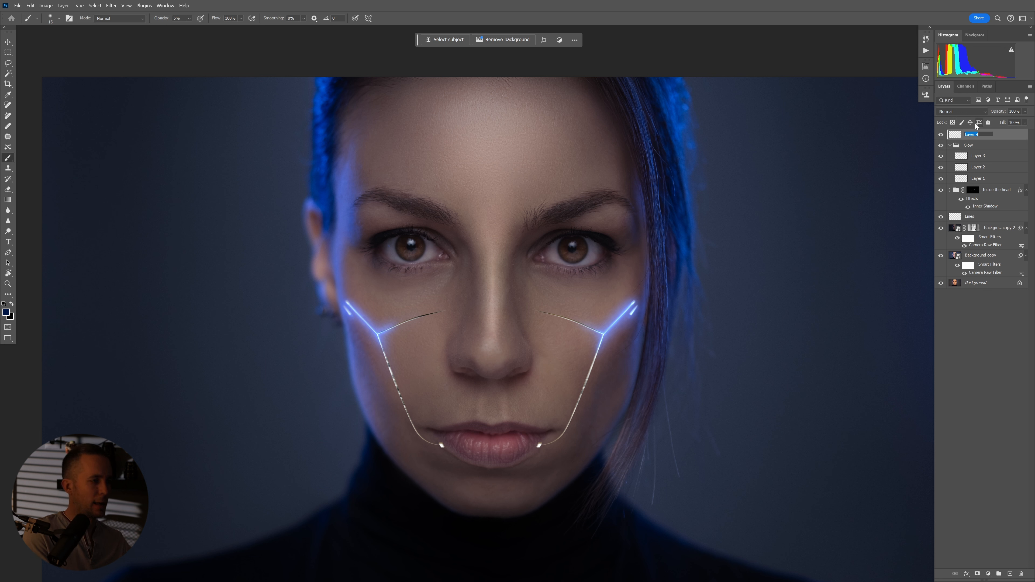
type("s color")
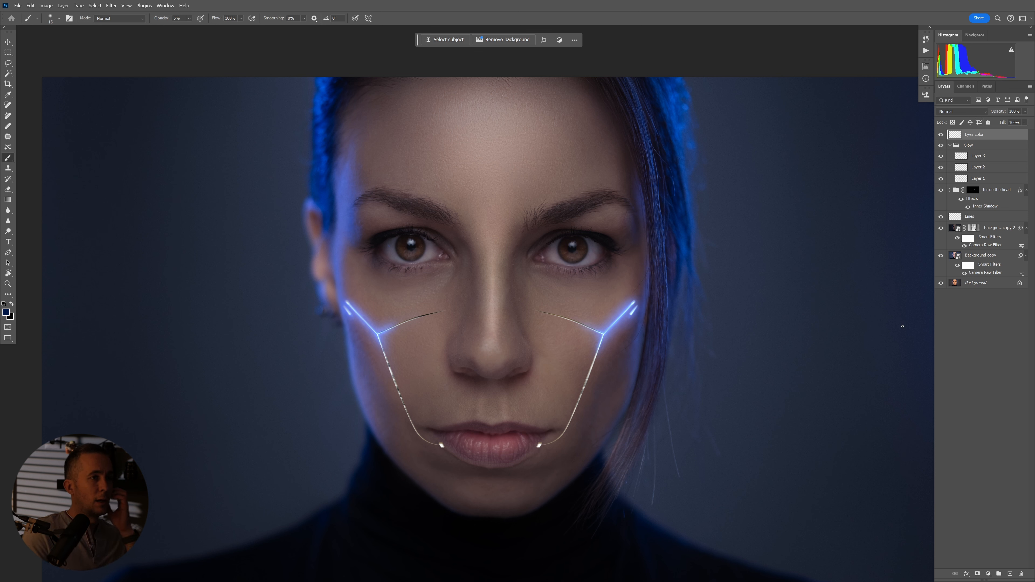
Set the Eyes color layer to Linear Dodge (Add) and choose a deep blue foreground colour, RGB 4, 47, 119, for the brush
left_click(959, 111)
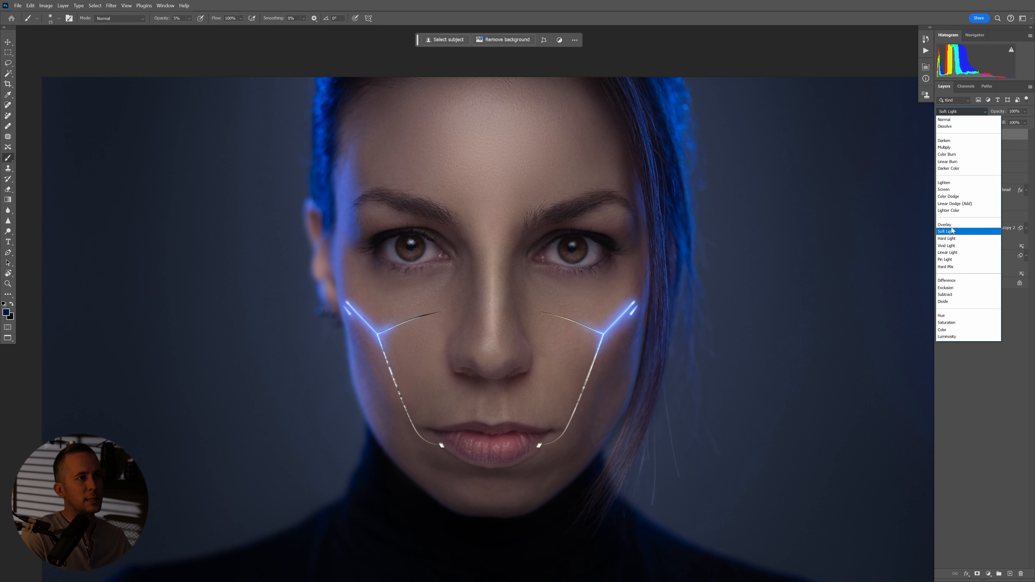
left_click(955, 204)
left_click(6, 313)
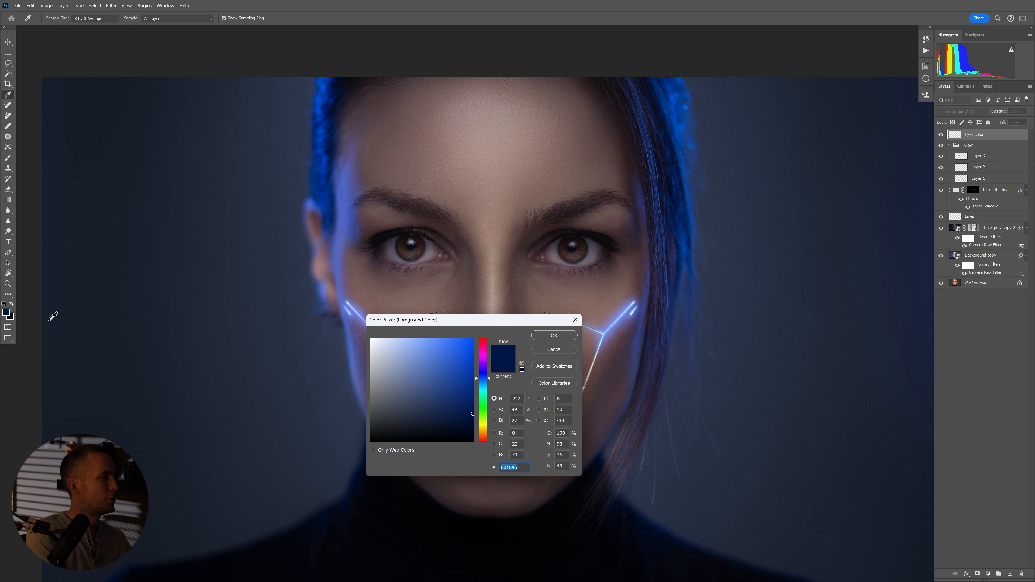
left_click(473, 389)
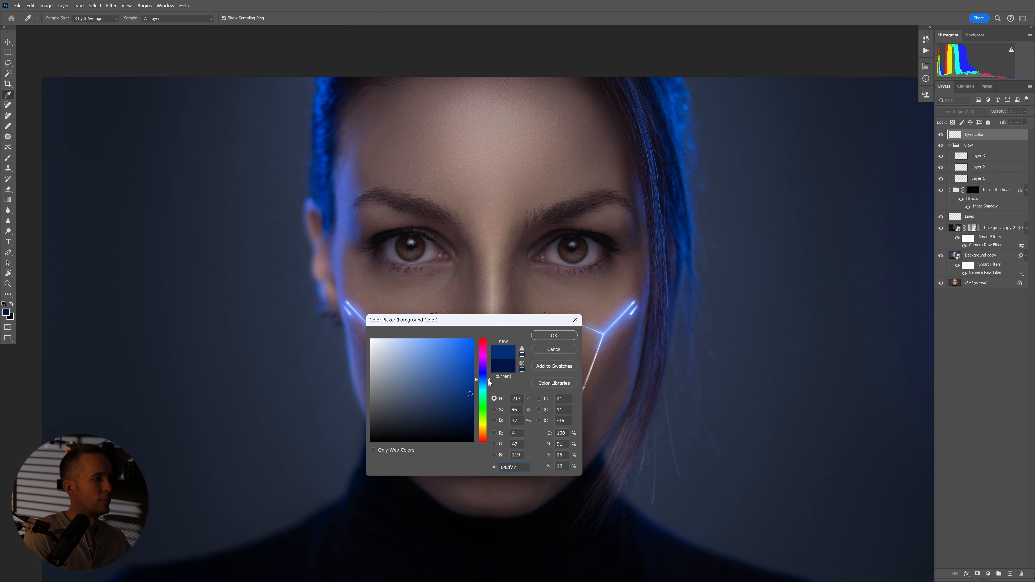
left_click(555, 336)
key("b")
scroll(412, 241, "up", 3)
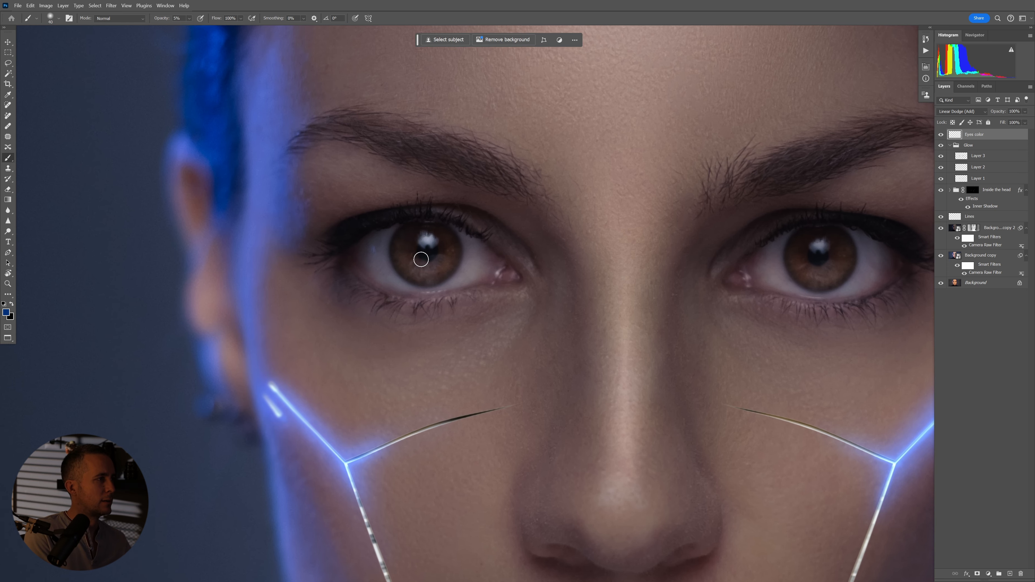
Paint both irises blue on the Eyes color layer with a small soft brush at 40% opacity
key("4")
mouse_move(417, 259)
left_mouse_down()
mouse_move(411, 235)
mouse_move(407, 265)
mouse_move(421, 263)
mouse_move(407, 236)
mouse_move(451, 270)
mouse_move(427, 272)
mouse_move(440, 232)
mouse_move(445, 267)
mouse_move(402, 254)
mouse_move(407, 232)
mouse_move(424, 271)
mouse_move(443, 231)
mouse_move(435, 281)
mouse_move(411, 232)
mouse_move(434, 260)
mouse_move(415, 261)
mouse_move(448, 237)
mouse_move(440, 279)
mouse_move(416, 261)
mouse_move(418, 233)
mouse_move(447, 229)
mouse_move(416, 241)
left_mouse_up()
mouse_move(785, 267)
left_mouse_down()
mouse_move(573, 253)
mouse_move(601, 240)
mouse_move(594, 227)
mouse_move(594, 240)
mouse_move(633, 240)
mouse_move(597, 266)
mouse_move(617, 211)
mouse_move(592, 248)
mouse_move(592, 222)
mouse_move(590, 250)
mouse_move(577, 256)
mouse_move(600, 263)
left_mouse_up()
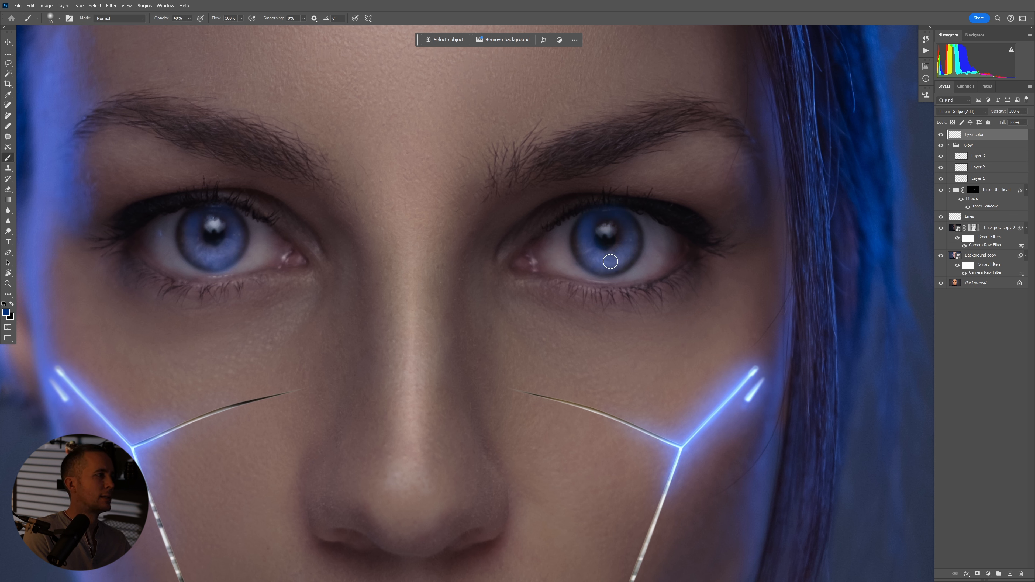
key("x")
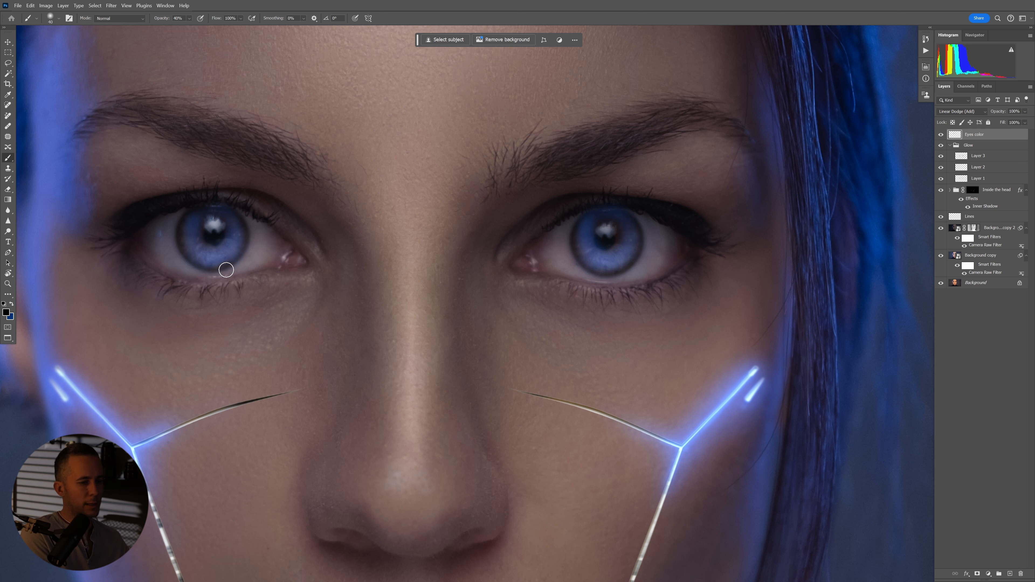
scroll(422, 251, "down", 3)
scroll(697, 215, "up", 4)
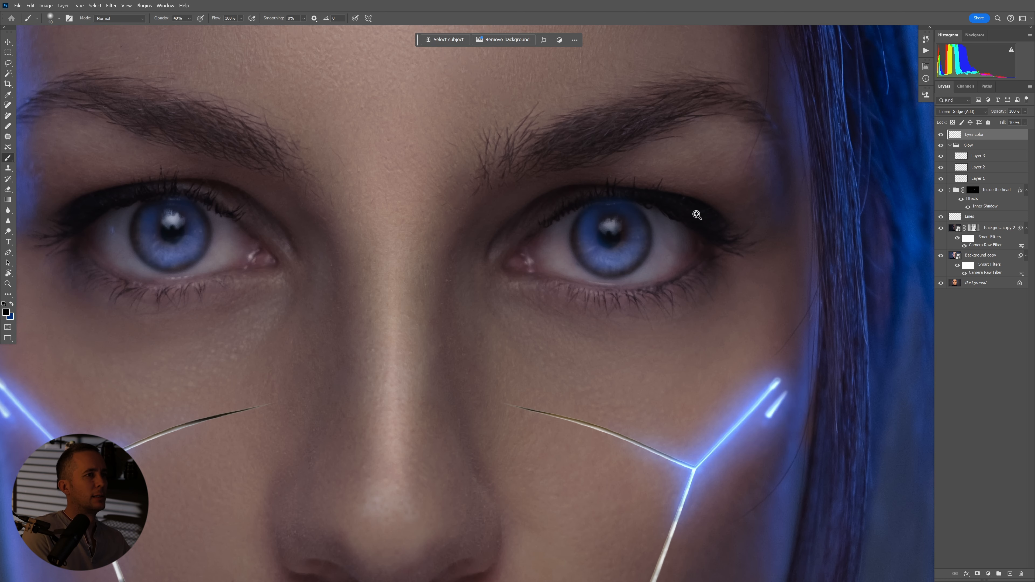
Try the Saturation blend mode on the Eyes color layer, and settle on Color
left_click(958, 111)
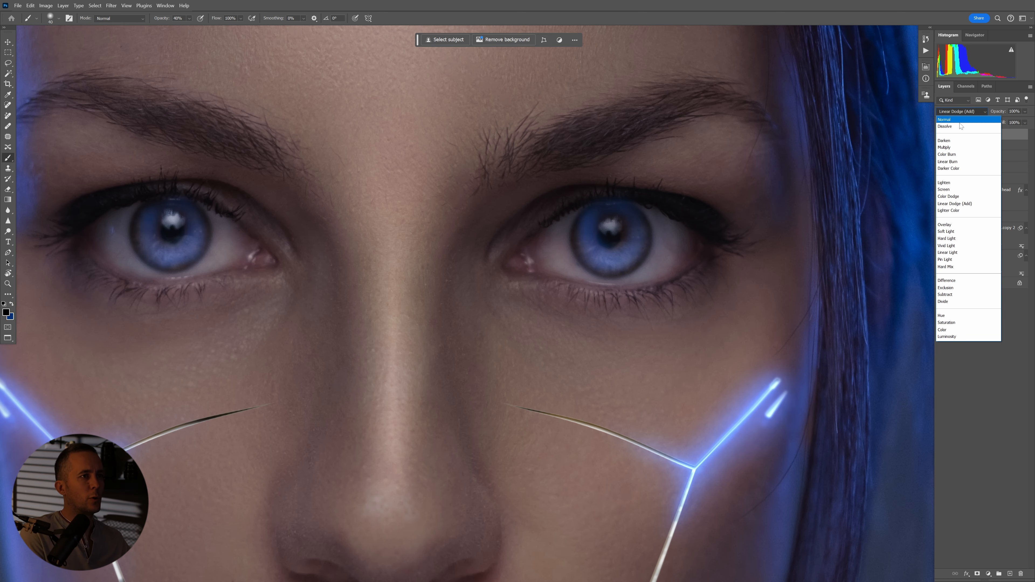
left_click(950, 323)
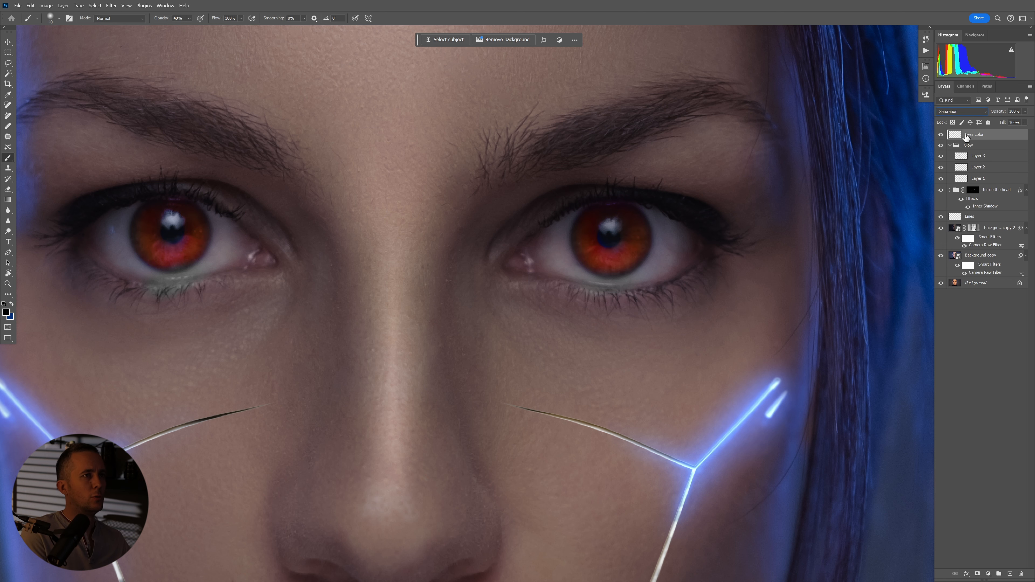
left_click(960, 111)
left_click(956, 334)
Paint blue over the lower iris of the eye on the image's left with a small brush at 90% opacity
left_click_drag(643, 303, 570, 309)
mouse_move(464, 234)
left_mouse_down()
mouse_move(492, 259)
mouse_move(495, 288)
left_mouse_up()
key("bracketleft")
key("bracketleft")
key("bracketleft")
key("9")
key("bracketleft")
key("bracketleft")
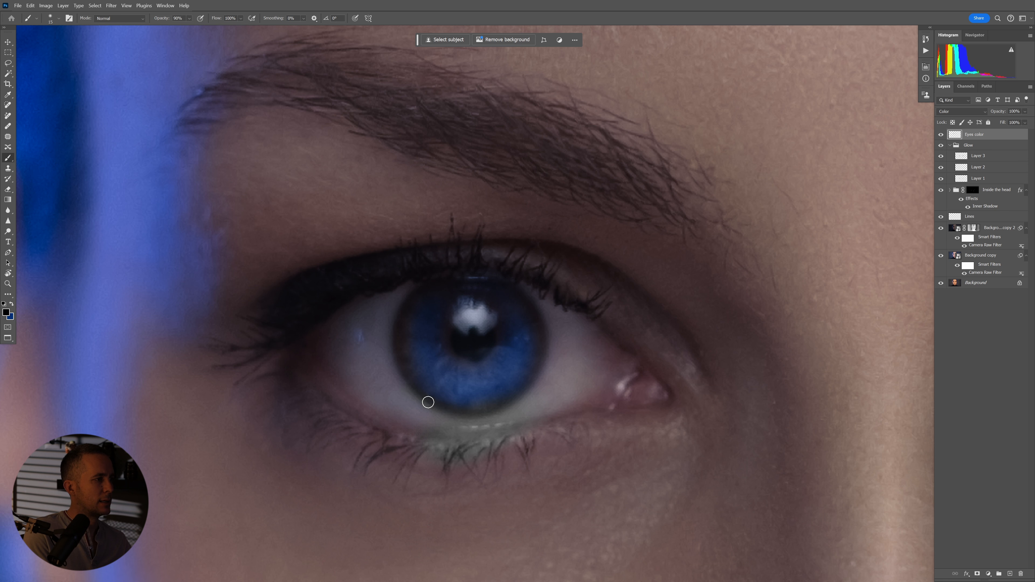
key("x")
left_click_drag(486, 386, 463, 398)
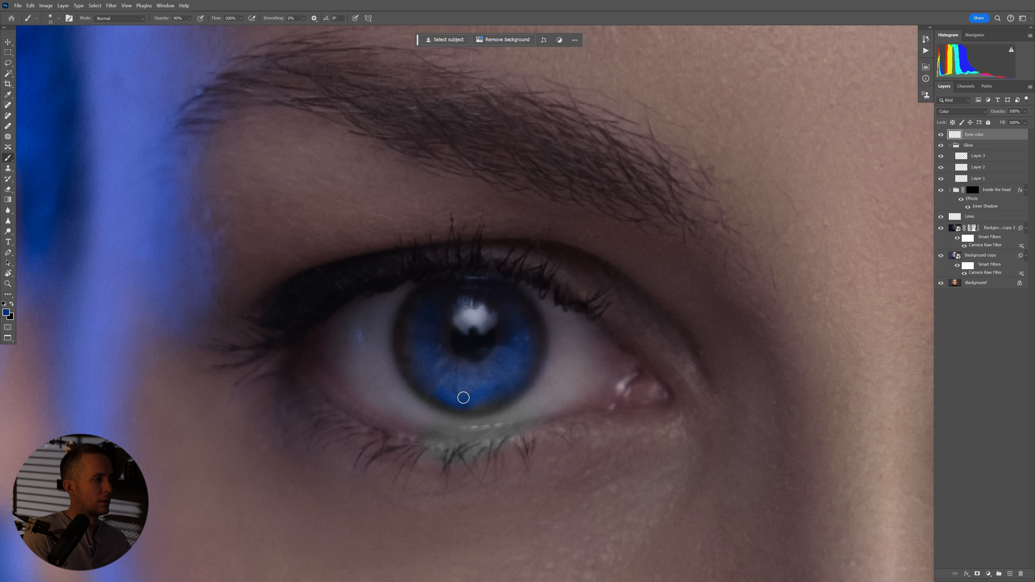
Cover the sides and upper part of the same iris with blue, varying the brush size to fit
key("bracketright")
key("bracketright")
key("bracketright")
mouse_move(433, 331)
left_mouse_down()
mouse_move(435, 307)
mouse_move(431, 351)
mouse_move(432, 306)
mouse_move(428, 363)
mouse_move(420, 340)
mouse_move(433, 301)
mouse_move(430, 359)
mouse_move(432, 317)
mouse_move(448, 293)
mouse_move(444, 313)
mouse_move(502, 291)
left_mouse_up()
key("bracketleft")
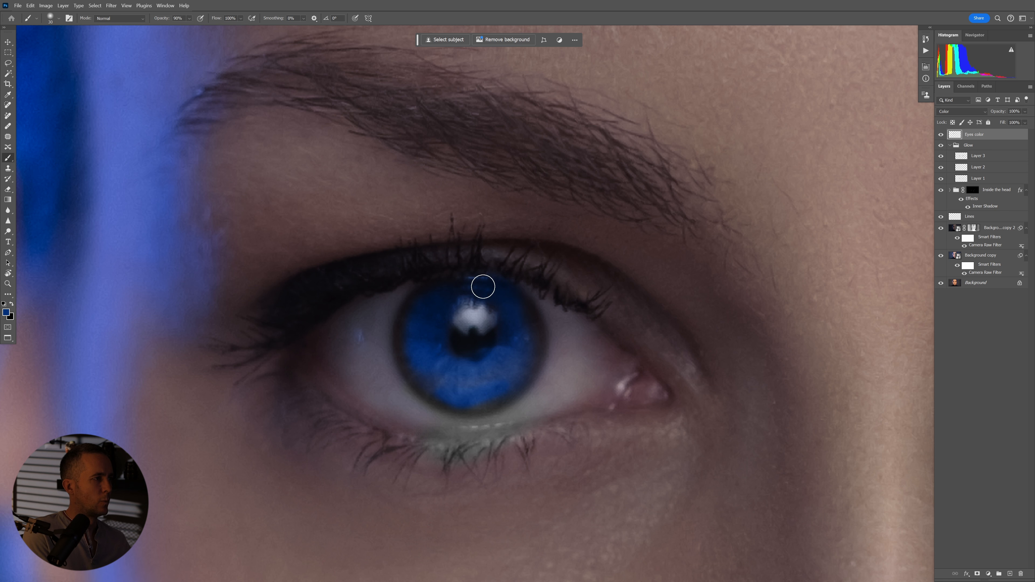
key("bracketleft")
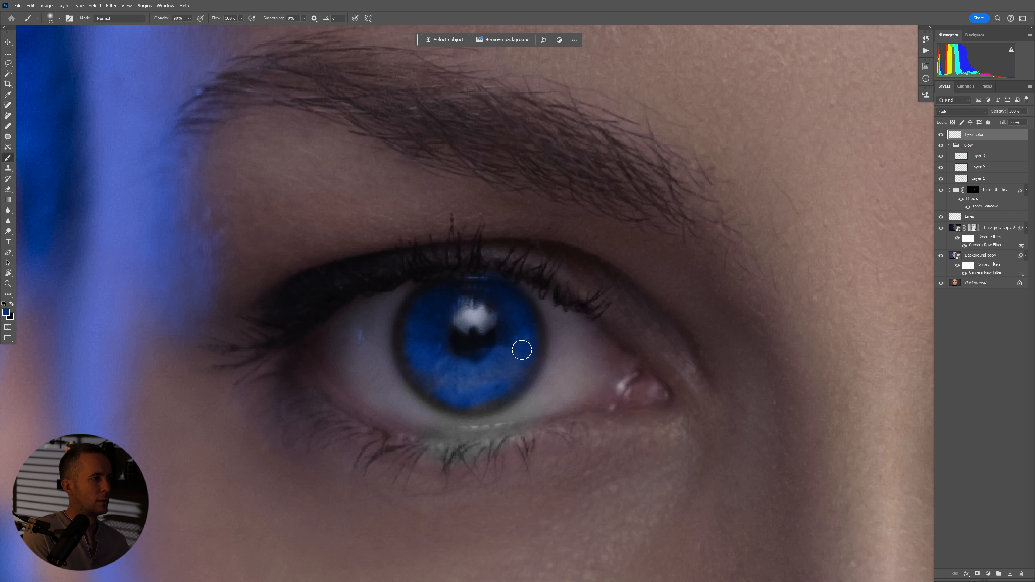
key("bracketright")
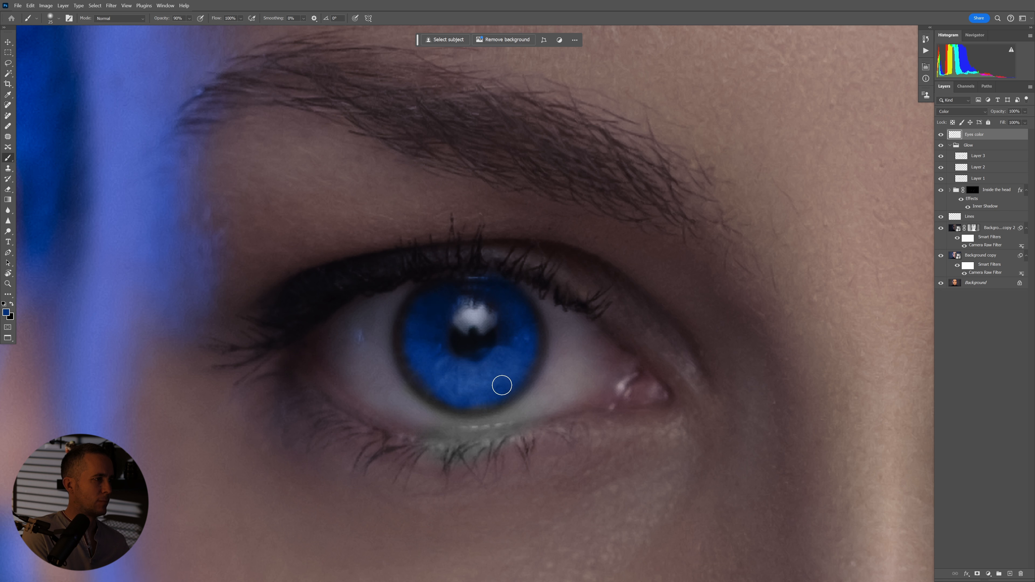
Paint the iris of the eye on the image's right fully blue at 90% opacity
key("bracketleft")
key("bracketleft")
key("bracketleft")
left_click_drag(739, 300, 462, 238)
mouse_move(633, 221)
left_mouse_down()
mouse_move(615, 280)
mouse_move(619, 232)
mouse_move(606, 265)
mouse_move(622, 297)
mouse_move(625, 287)
mouse_move(667, 321)
mouse_move(707, 296)
mouse_move(717, 226)
mouse_move(716, 290)
mouse_move(680, 298)
mouse_move(701, 252)
mouse_move(690, 228)
mouse_move(660, 222)
mouse_move(632, 237)
mouse_move(668, 215)
mouse_move(707, 223)
mouse_move(645, 227)
mouse_move(655, 209)
mouse_move(693, 283)
mouse_move(707, 234)
left_mouse_up()
key("bracketright")
key("bracketright")
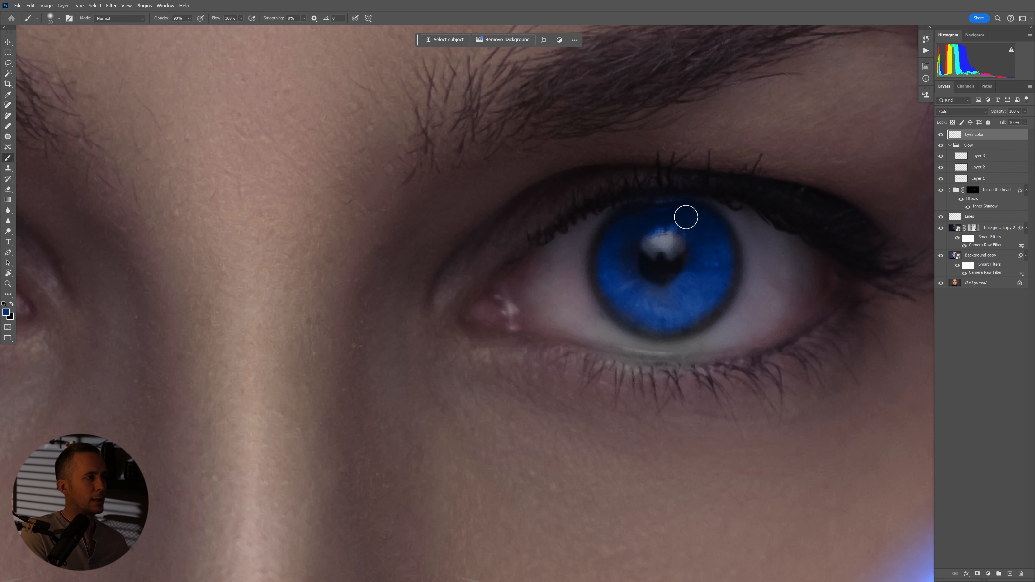
Lower the Eyes color layer's opacity to 48%
key("ctrl+0")
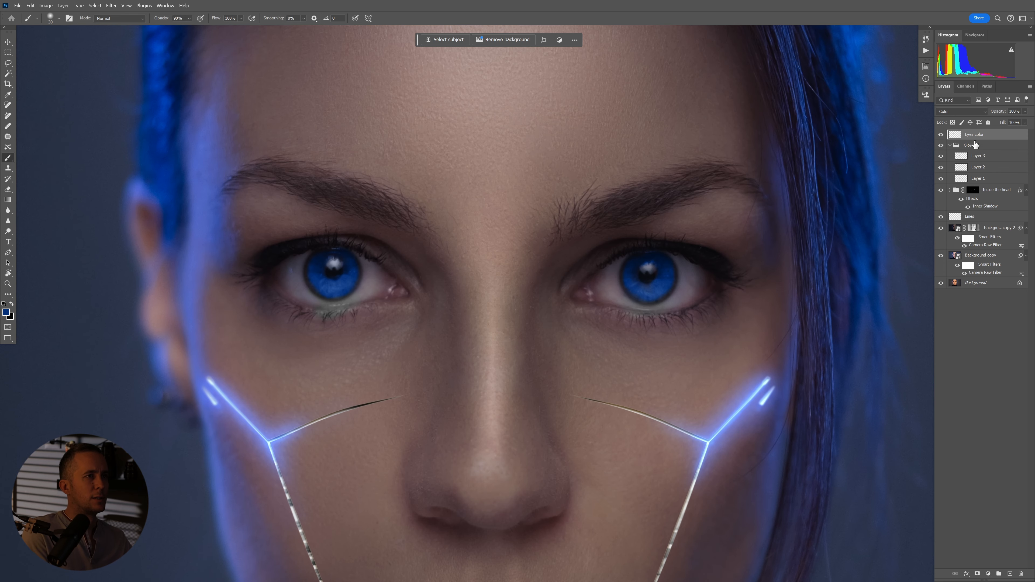
left_click_drag(990, 113, 985, 114)
left_click_drag(668, 281, 641, 296)
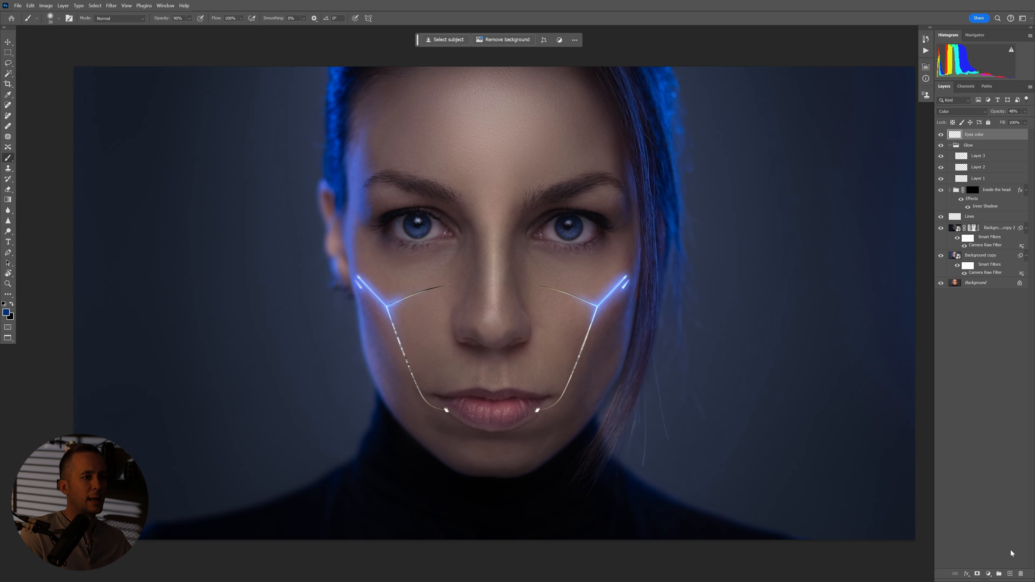
Add a new layer above Eyes color and set its blend mode to Linear Dodge (Add)
left_click(1010, 574)
left_click(970, 111)
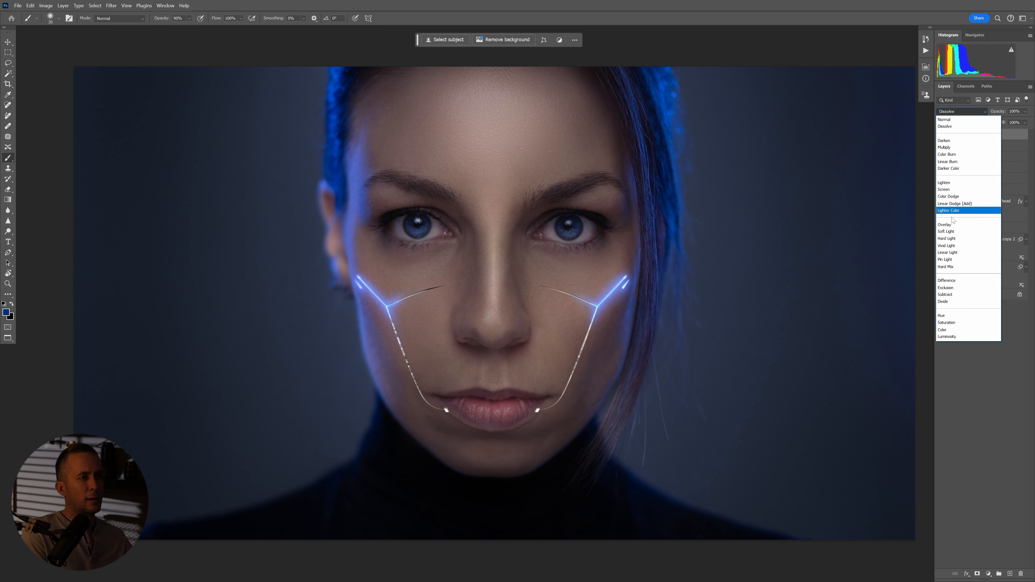
left_click(965, 207)
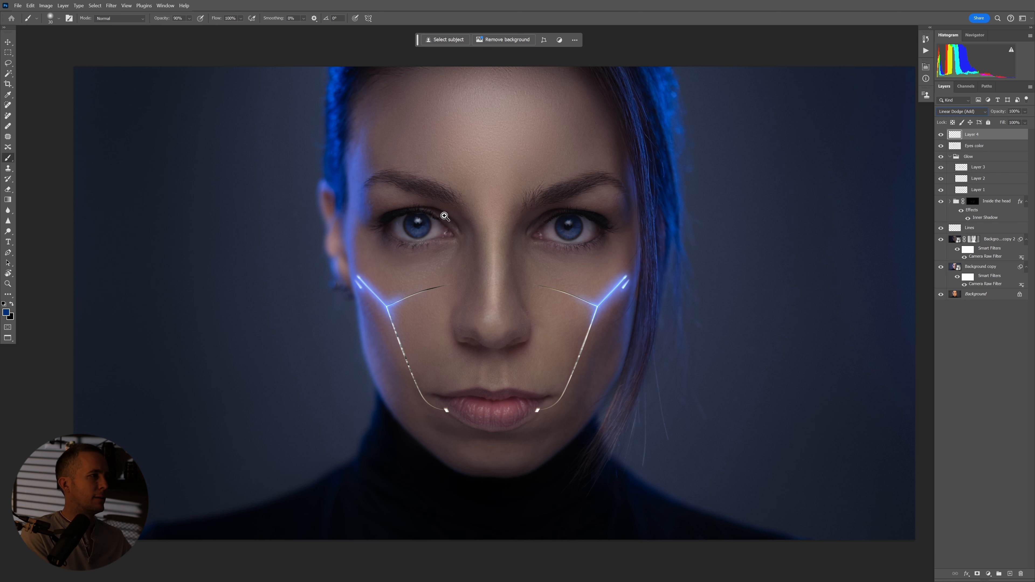
Set the foreground colour to a brighter blue, #0450cd, and get the brush ready on the Linear Dodge (Add) layer
scroll(424, 244, "up", 5)
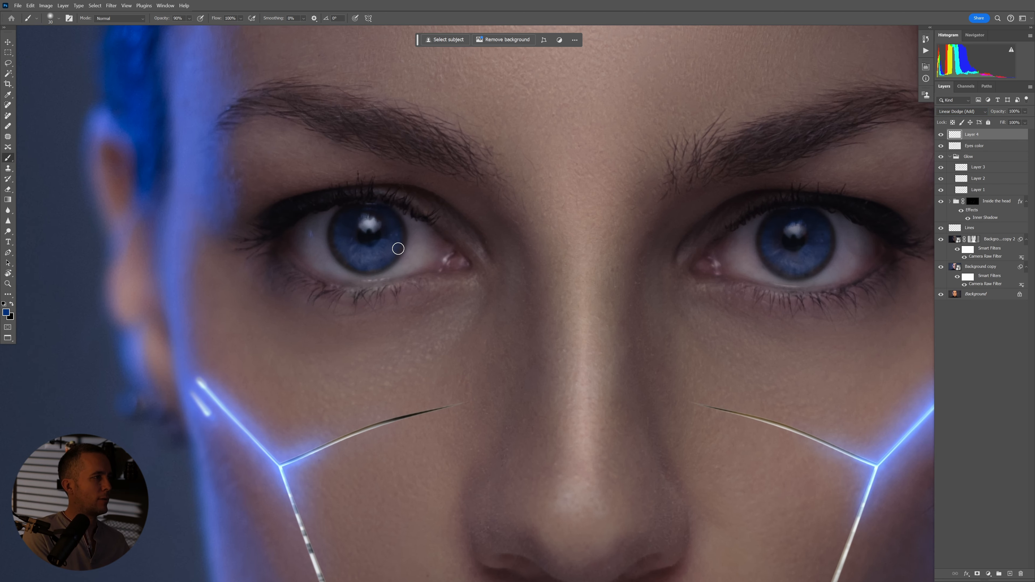
scroll(347, 258, "up", 2)
left_click(6, 312)
left_click(468, 361)
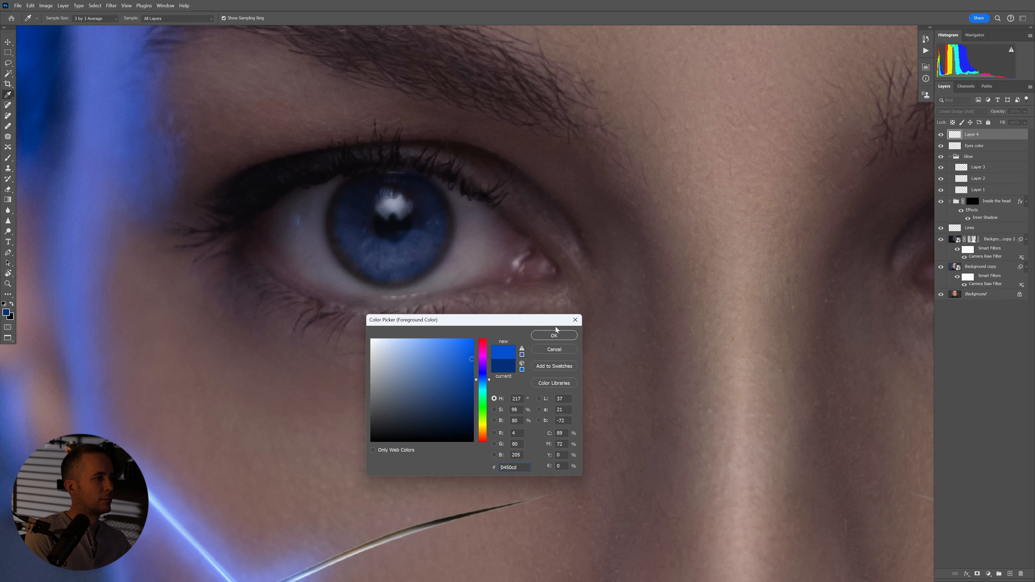
left_click(536, 332)
key("b")
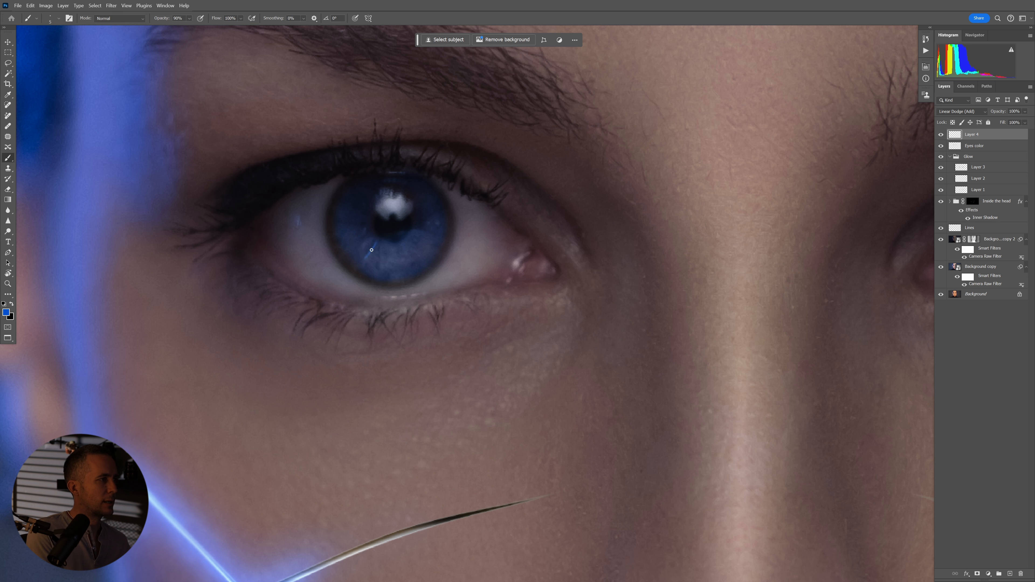
Paint fine radial streaks in bright blue over both irises at 10% brush opacity
key("1")
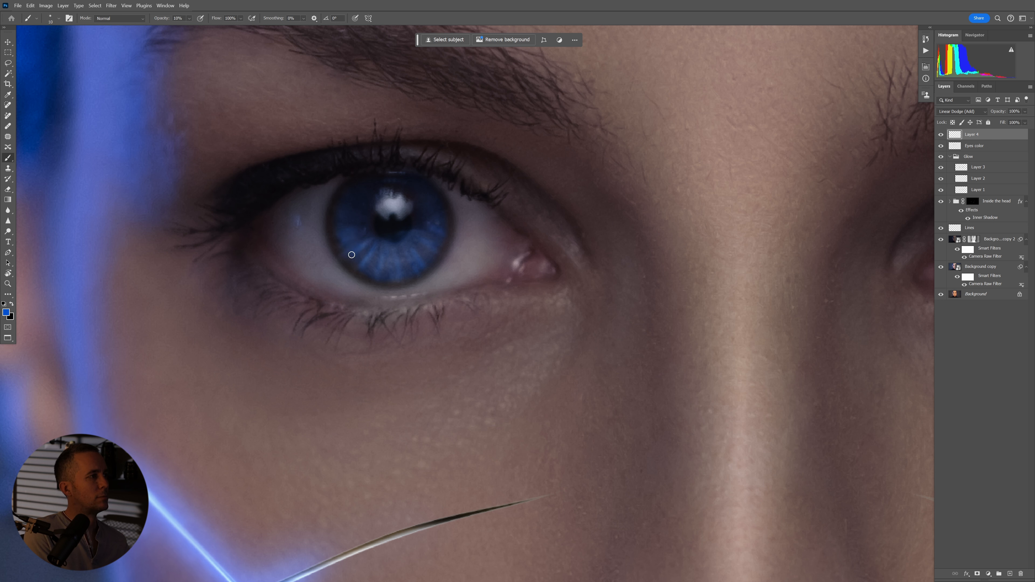
left_click_drag(446, 272, 433, 288)
left_click_drag(561, 294, 488, 289)
scroll(594, 272, "up", 3)
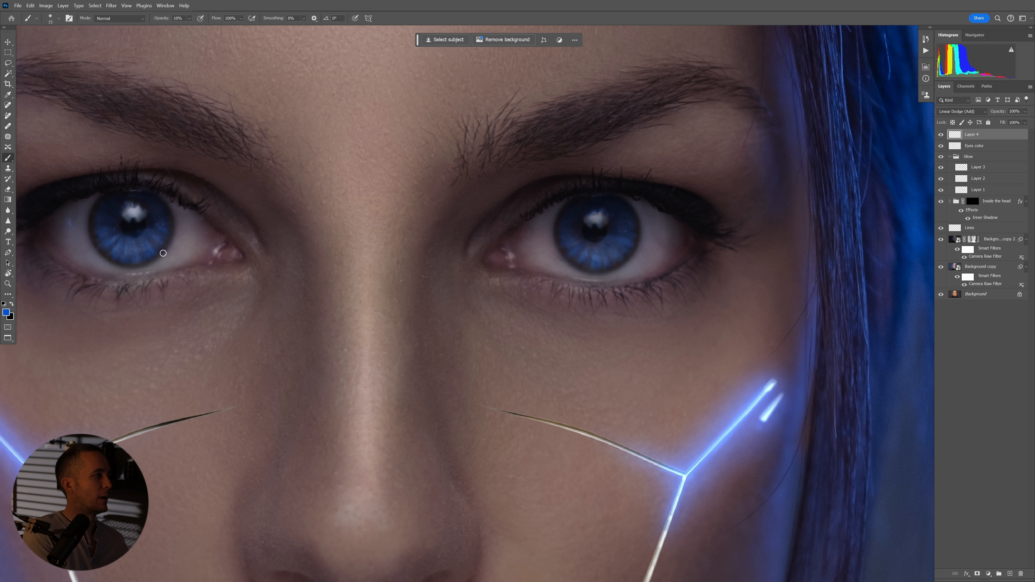
left_click_drag(120, 277, 132, 296)
Paint thin white streaks in the iris of the eye on the image's left and brighten its catchlight, using 10% brush opacity
key("d")
key("x")
scroll(105, 252, "up", 6)
left_click_drag(119, 247, 263, 251)
key("bracketleft")
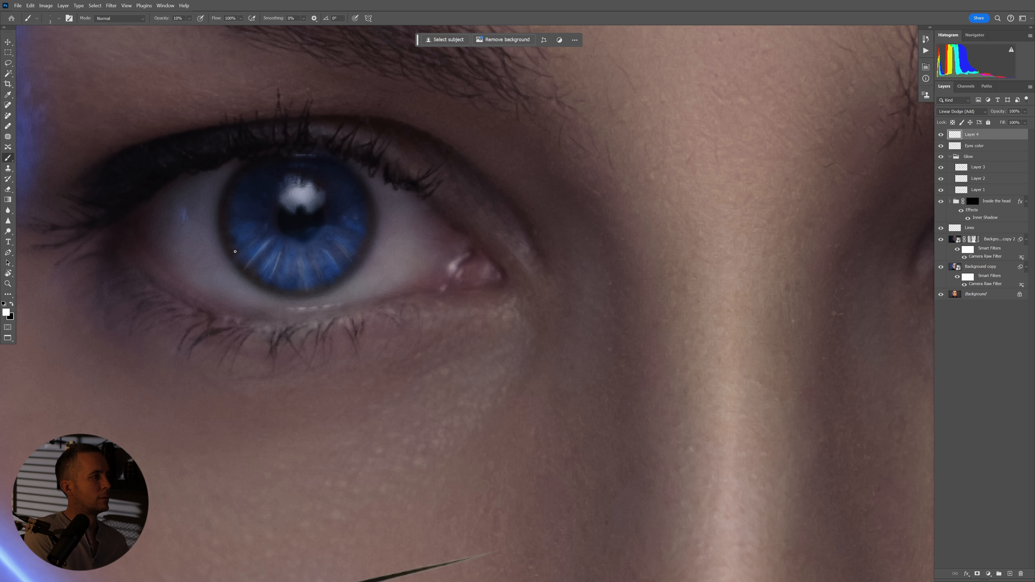
left_click_drag(303, 191, 306, 190)
key("bracketright")
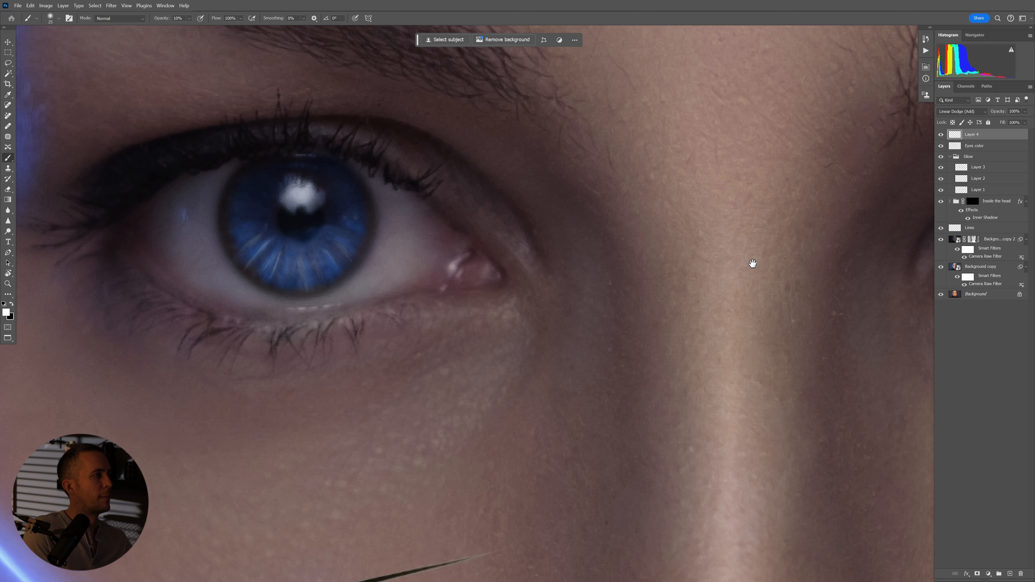
Paint thin white streaks and a brighter catchlight in the eye on the image's right with a small brush
left_click_drag(751, 266, 310, 275)
key("bracketleft")
key("bracketleft")
key("bracketleft")
key("bracketleft")
key("bracketleft")
key("bracketleft")
left_click_drag(688, 287, 753, 298)
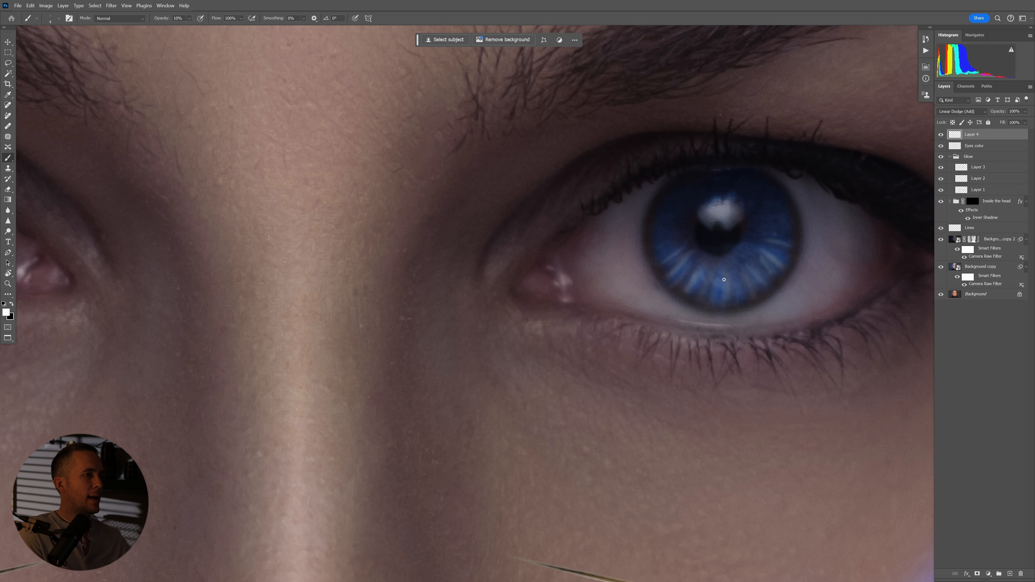
Compare the face with and without the eye colour and highlight layers at different magnifications
scroll(723, 281, "down", 5)
left_click_drag(607, 314, 509, 302)
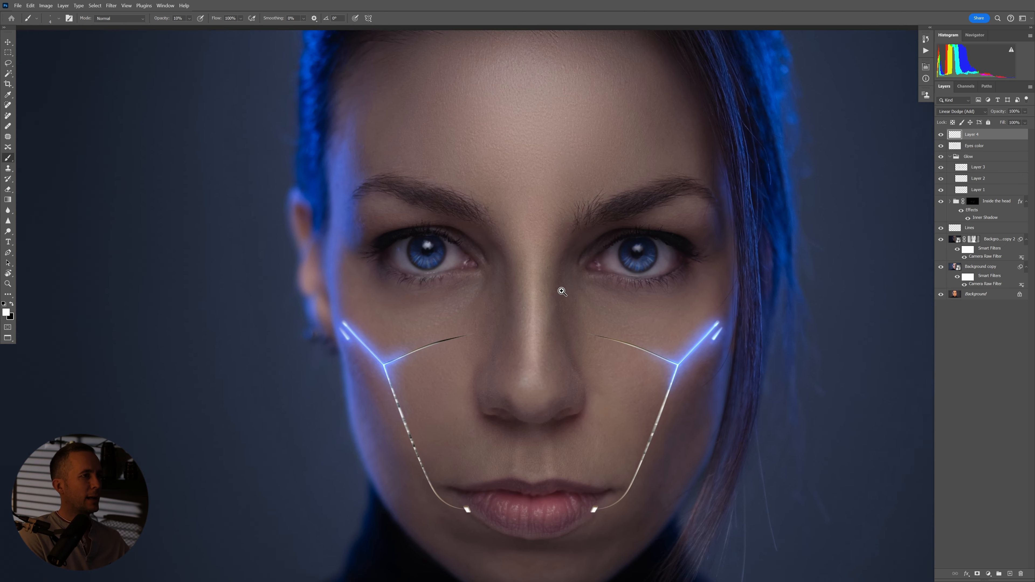
scroll(561, 290, "up", 1)
left_click(941, 146)
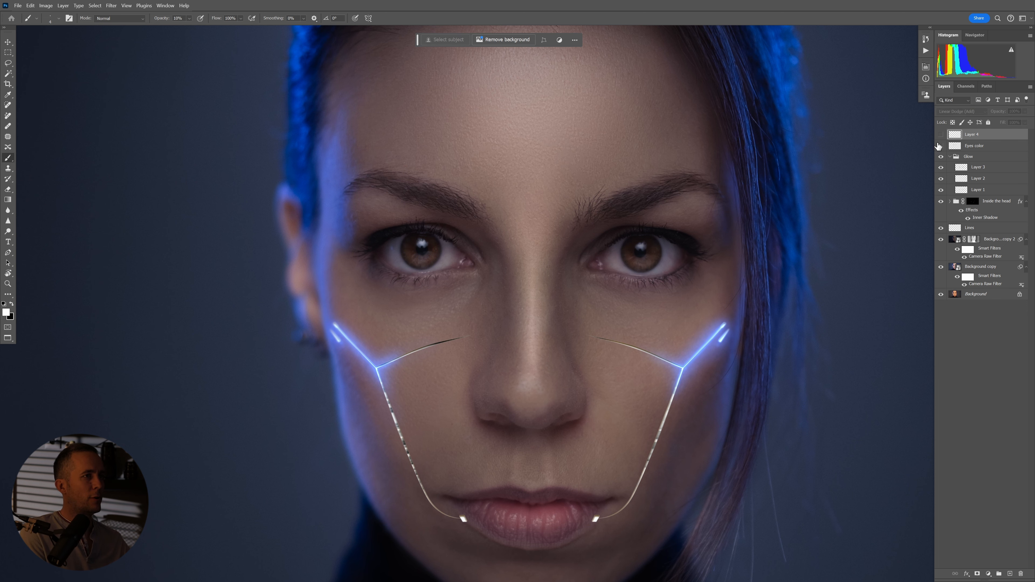
left_click(940, 146)
scroll(536, 307, "down", 3)
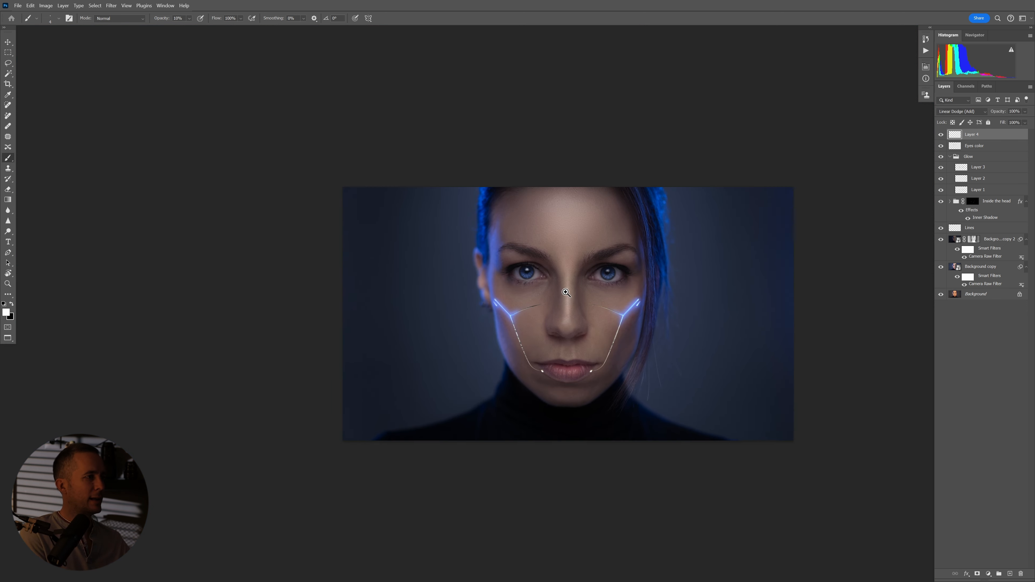
scroll(525, 253, "up", 5)
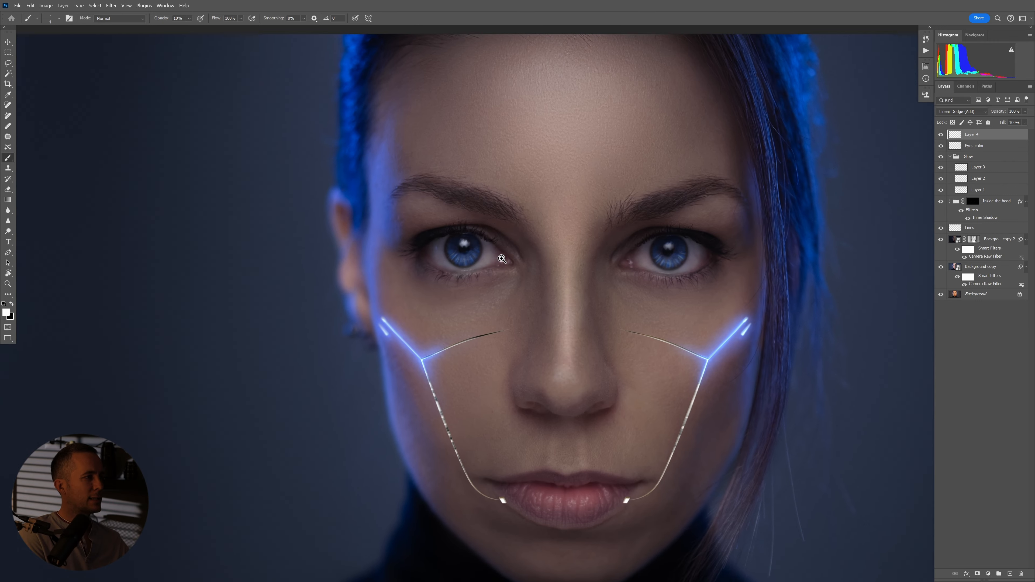
Brighten the whites of the eye on the image's left with a larger white brush at 5% opacity
scroll(504, 259, "up", 3)
key("bracketright")
key("bracketright")
key("bracketright")
key("bracketright")
key("bracketright")
scroll(504, 245, "up", 2)
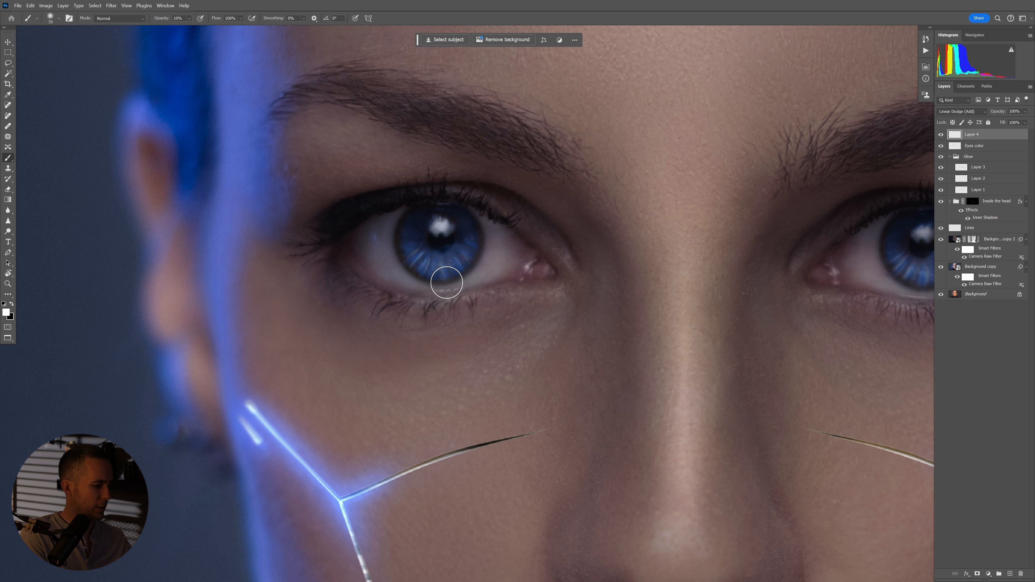
key("0")
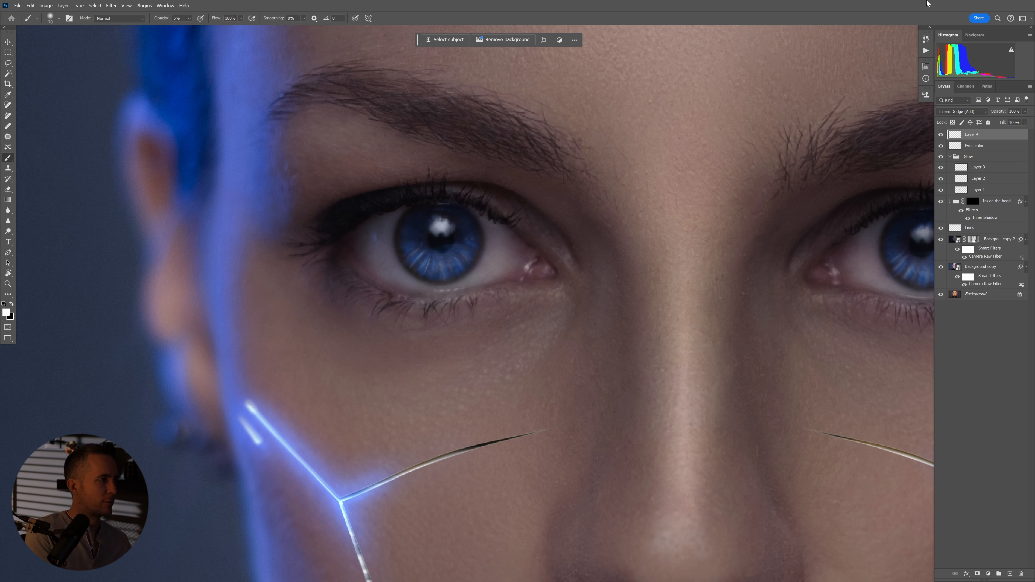
right_click(413, 249)
key("Escape")
left_click_drag(400, 265, 360, 246)
mouse_move(492, 276)
left_mouse_down()
mouse_move(513, 253)
mouse_move(471, 276)
mouse_move(513, 250)
left_mouse_up()
Brighten the whites of the eye on the image's right at 5% opacity, adjusting the brush size to fit
left_click_drag(758, 260, 480, 236)
key("bracketleft")
key("bracketleft")
key("bracketleft")
mouse_move(733, 227)
left_mouse_down()
mouse_move(641, 275)
mouse_move(710, 246)
mouse_move(670, 261)
left_mouse_up()
key("bracketright")
key("bracketright")
key("bracketleft")
left_click_drag(587, 241, 596, 242)
mouse_move(732, 231)
left_mouse_down()
mouse_move(655, 271)
mouse_move(688, 252)
left_mouse_up()
Switch the foreground colour to black and reduce the brush to a small tip
key("x")
key("bracketleft")
key("bracketleft")
key("bracketleft")
key("bracketleft")
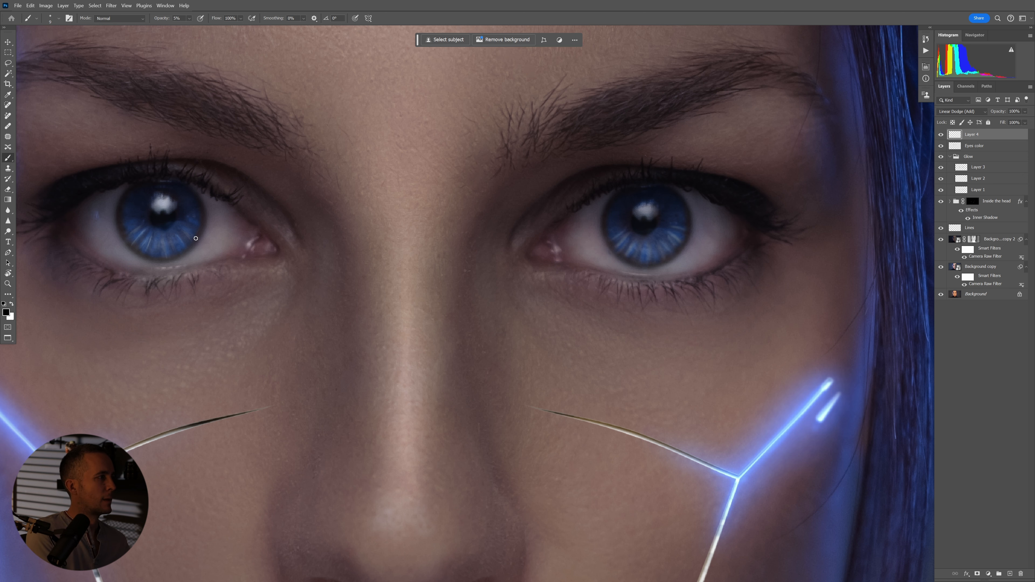
left_click_drag(322, 226, 387, 234)
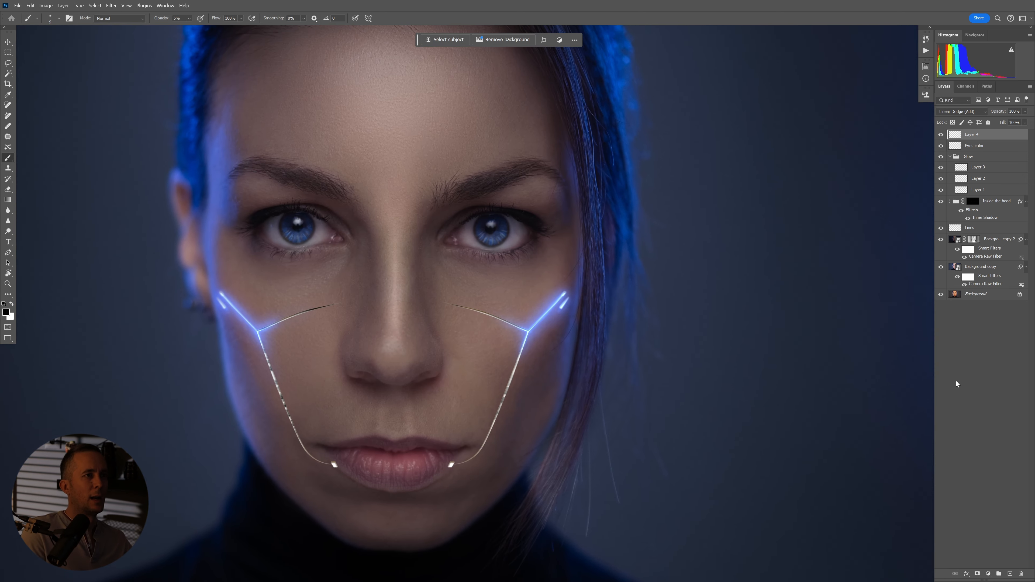
Group Layer 4 and the Eyes color layer and name the group Eyes
left_click(973, 146, "shift")
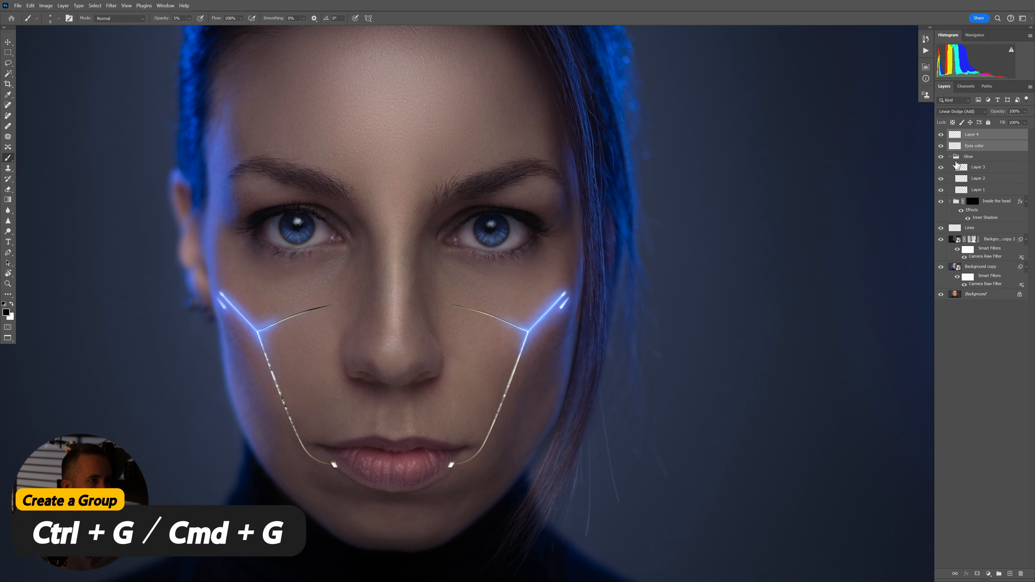
key("ctrl+g")
double_click(972, 134)
type("Eyes")
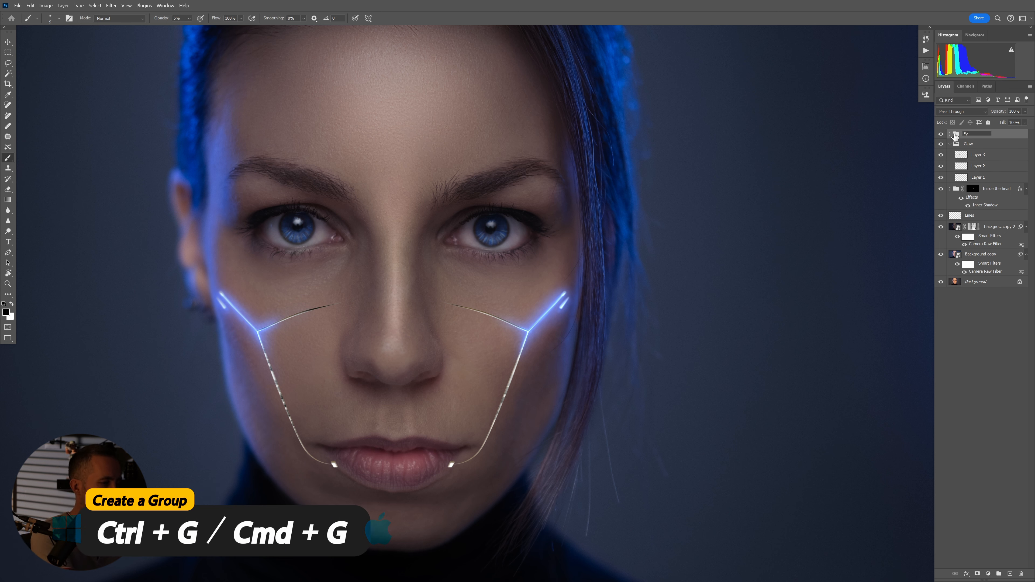
key("Return")
Add a new layer above the Eyes group and set its blend mode to Overlay
left_click(1011, 572)
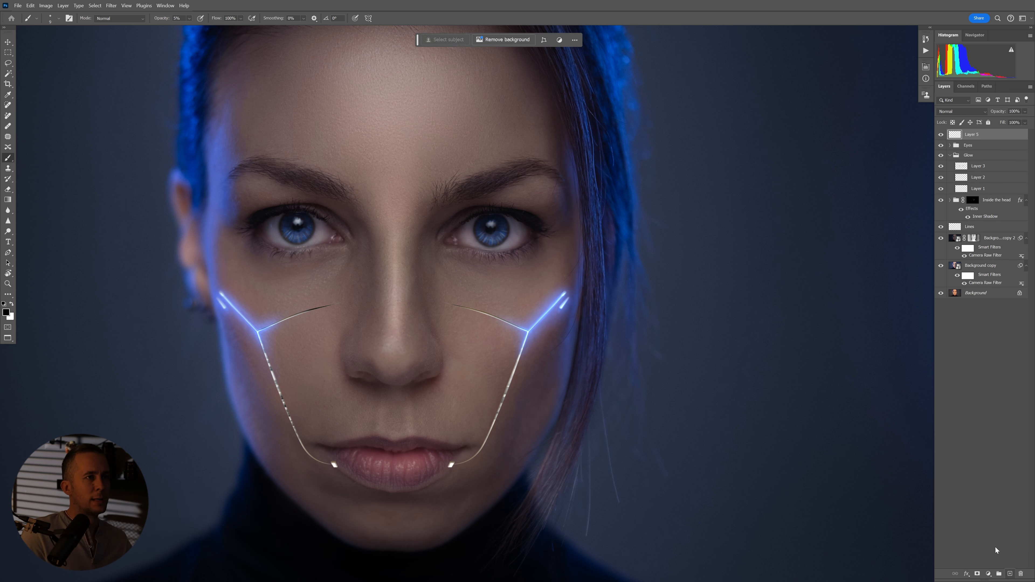
left_click(969, 112)
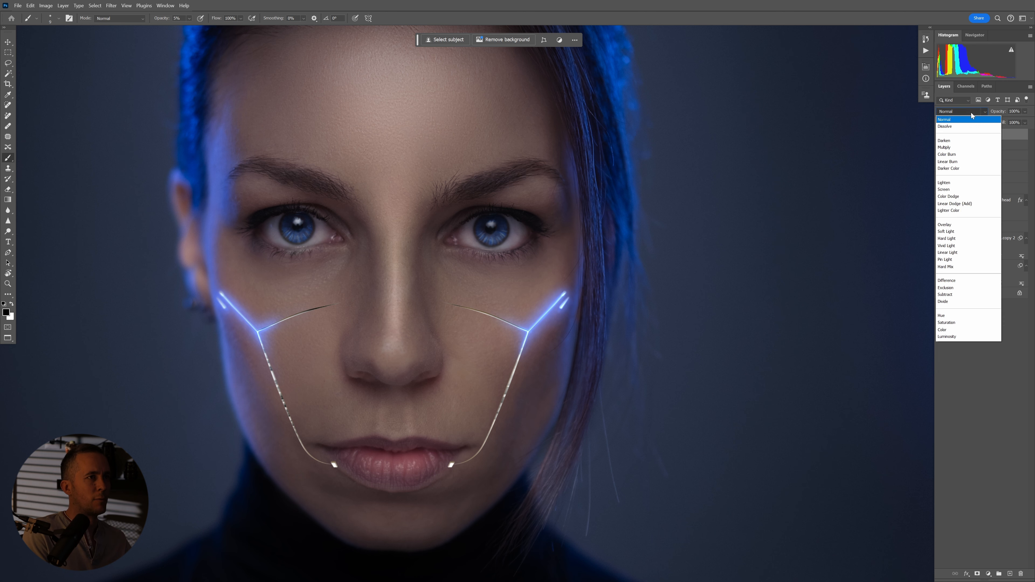
left_click(958, 227)
Darken the outer edges of both irises with a small black brush at 5% opacity
left_click(442, 206, "ctrl")
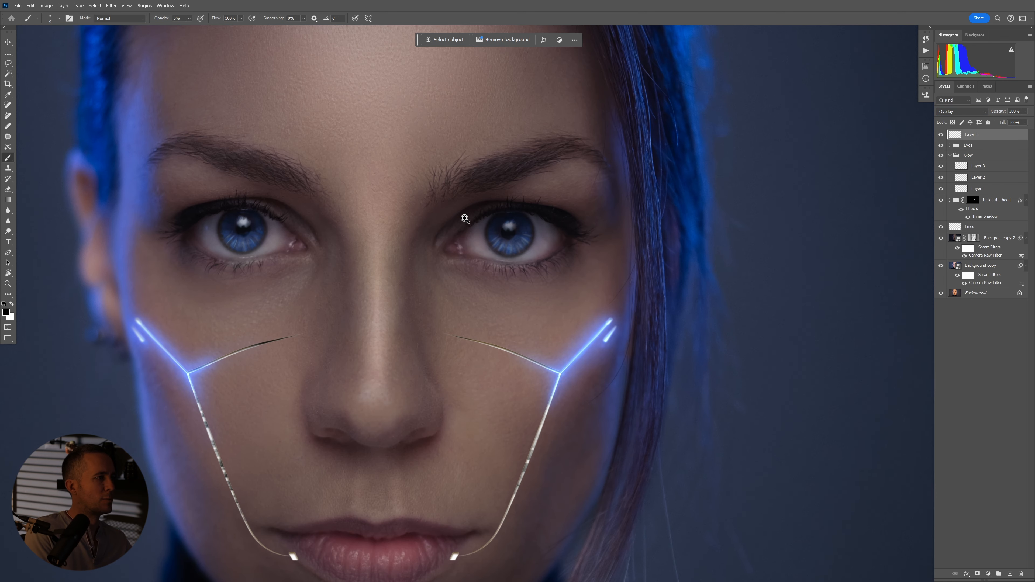
left_click(465, 219, "ctrl")
left_click(600, 231, "ctrl")
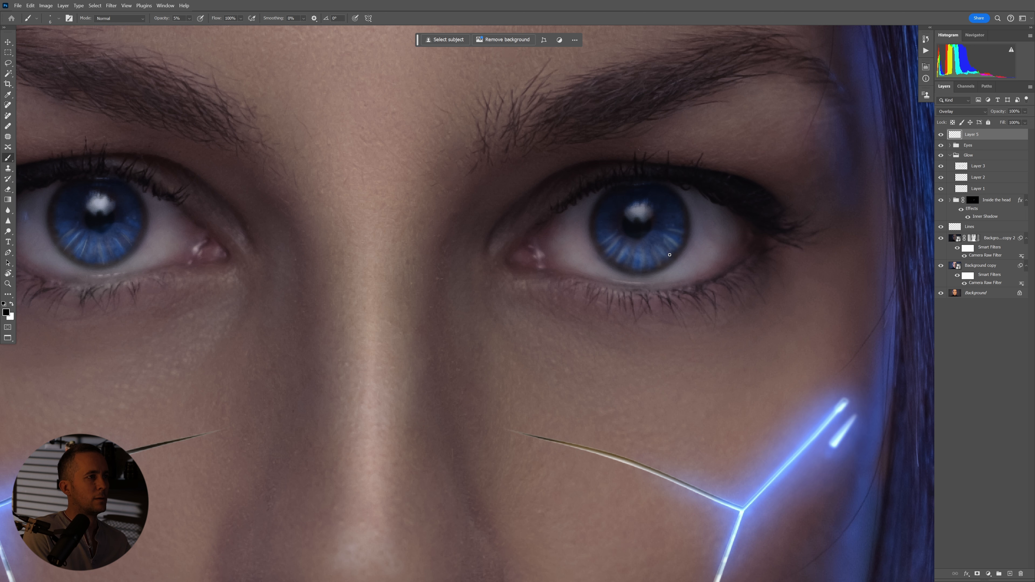
left_click_drag(194, 235, 451, 220)
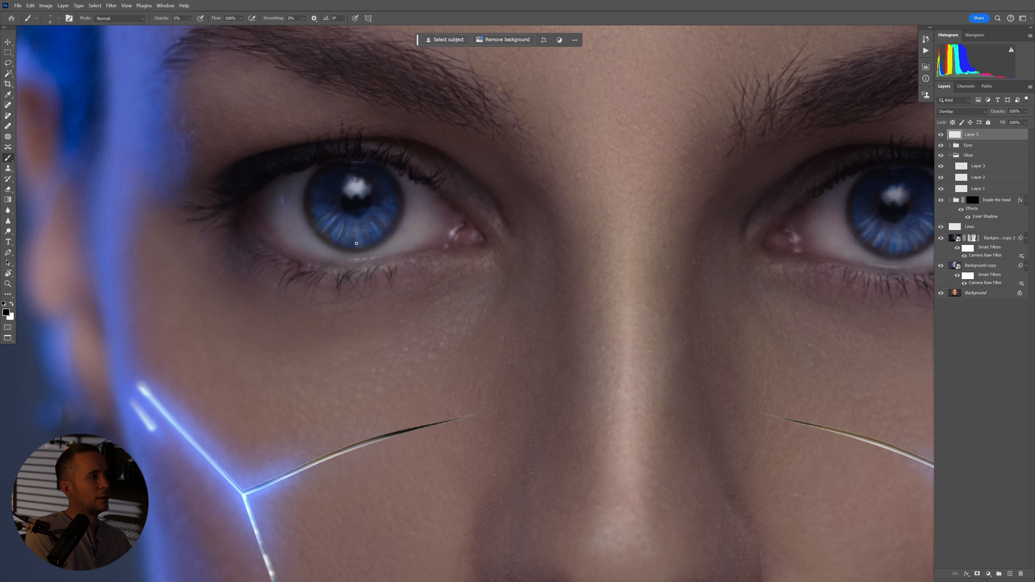
Darken the upper lash line of the eye on the image's left with a larger black brush at 10% opacity
key("bracketright")
key("bracketright")
key("bracketright")
key("bracketright")
key("bracketright")
key("bracketright")
key("1")
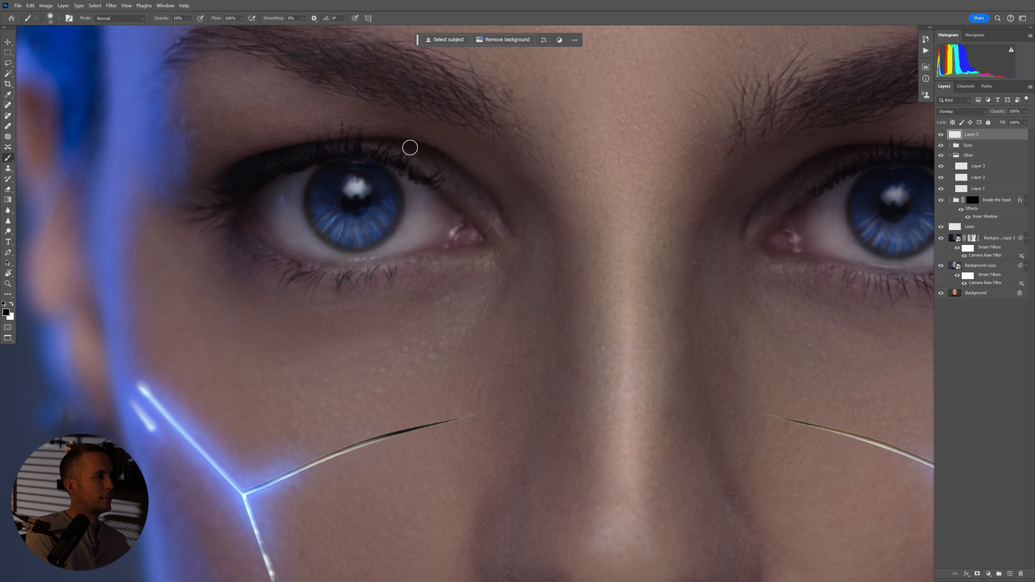
scroll(462, 189, "down", 1)
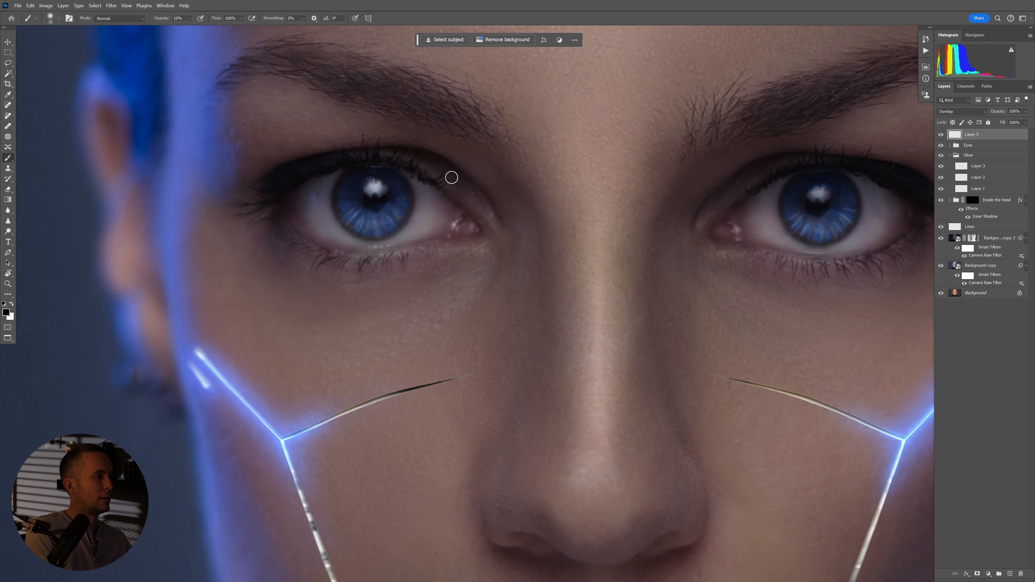
Shade the upper eyelid and outer corner of the same eye with an even larger soft black brush
key("bracketright")
key("bracketright")
key("bracketright")
key("bracketright")
key("bracketright")
key("bracketright")
key("bracketright")
key("bracketright")
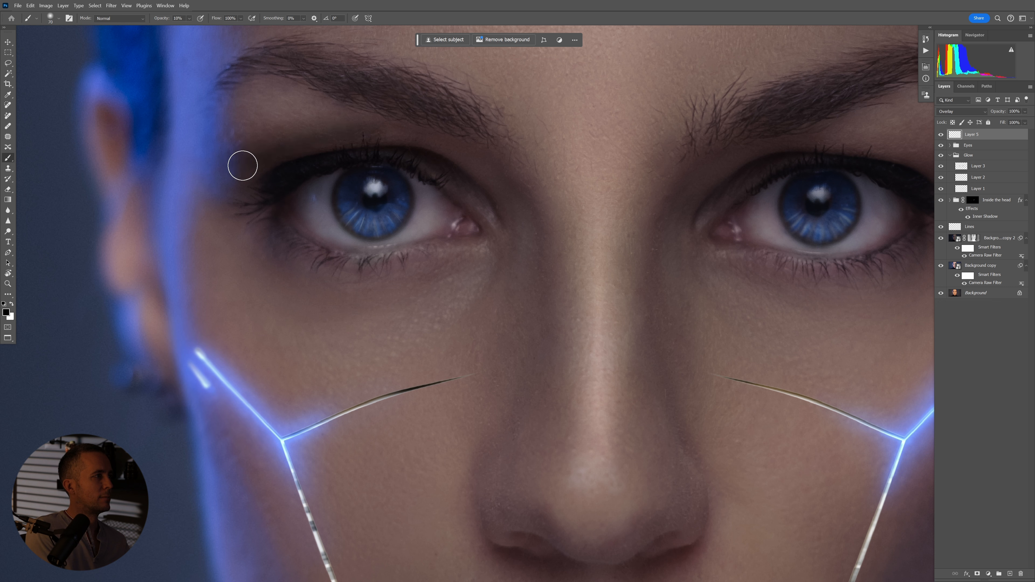
Deepen the shadow close to the same eye's upper lashes with a slightly smaller brush
key("bracketleft")
key("bracketleft")
key("bracketleft")
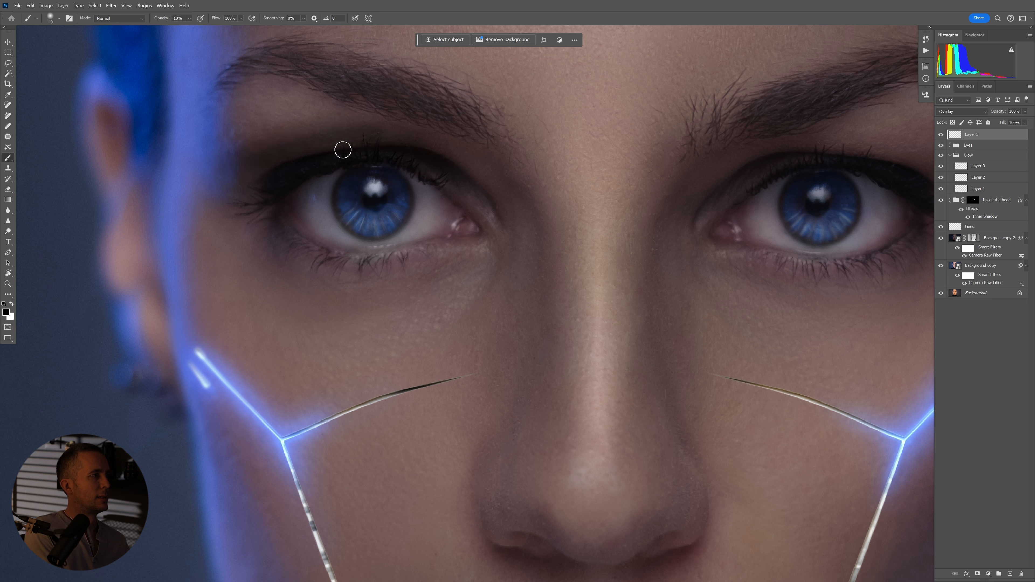
key("bracketright")
mouse_move(436, 160)
left_mouse_down()
mouse_move(394, 160)
mouse_move(435, 159)
left_mouse_up()
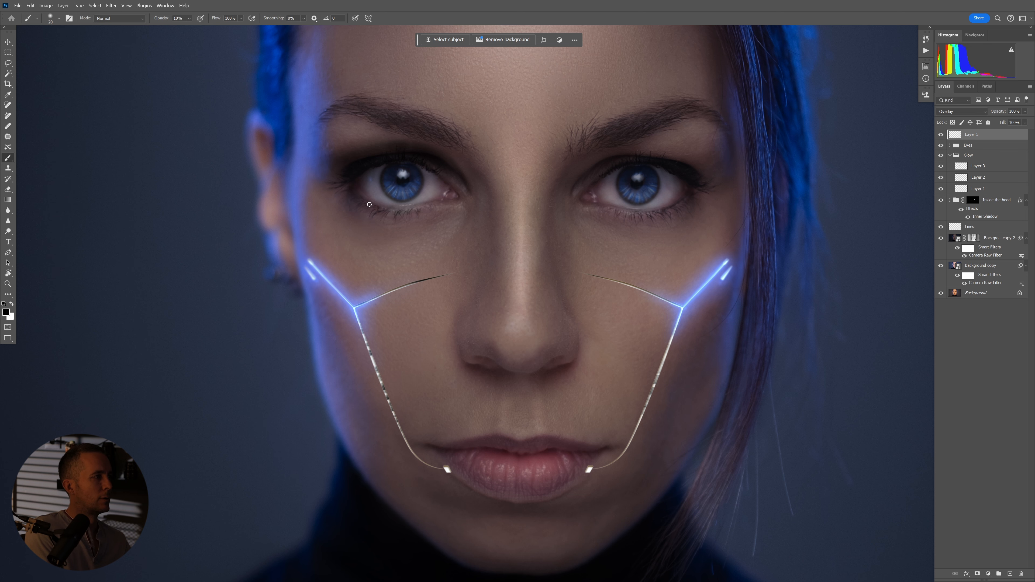
Darken the lower lash lines and outer corners of both eyes with a small black brush
left_click(373, 210)
key("bracketleft")
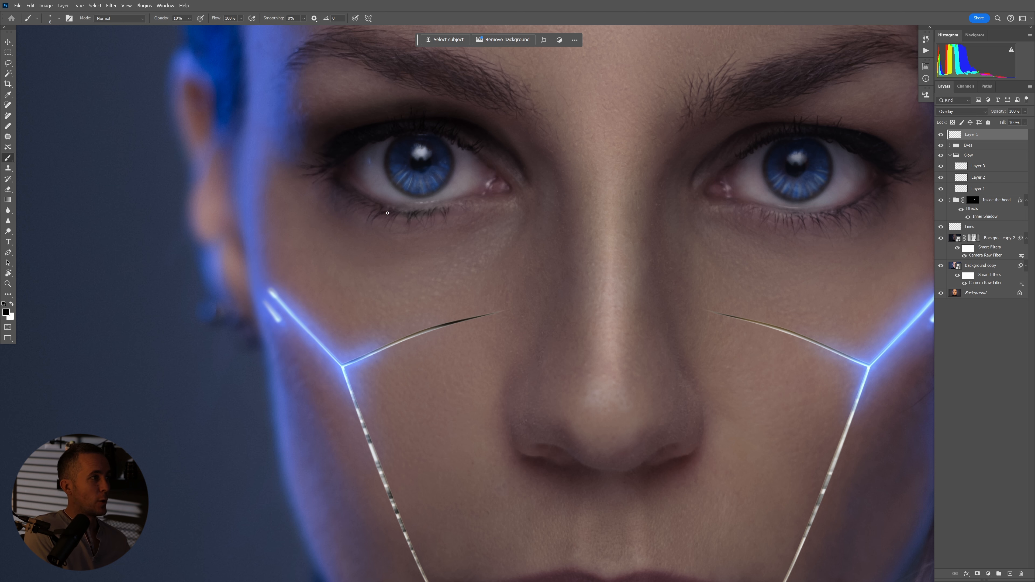
left_click_drag(838, 214, 697, 191)
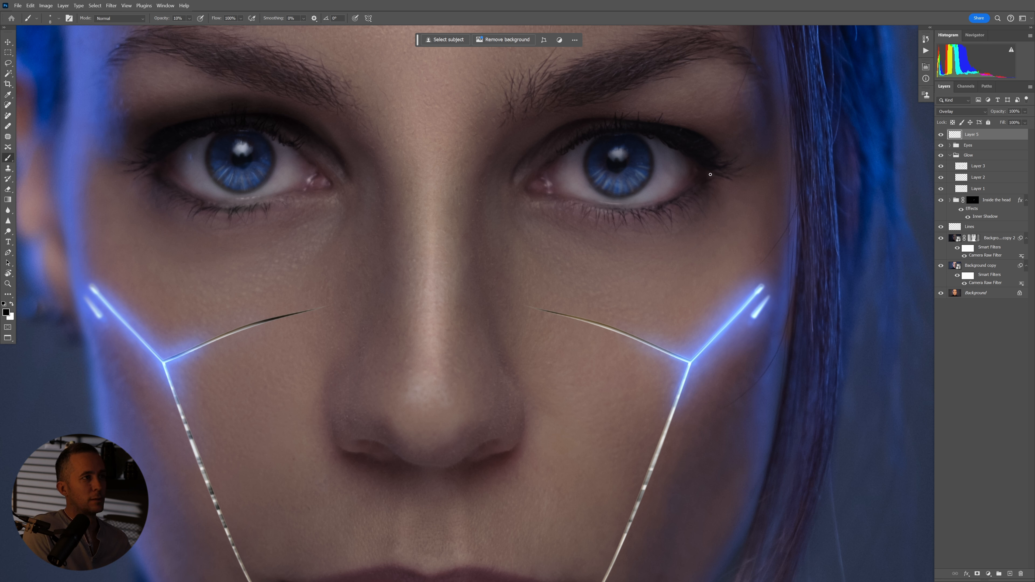
Shade the upper eyelid of the eye on the image's right in black at 10% opacity, varying the brush size to fit
key("bracketright")
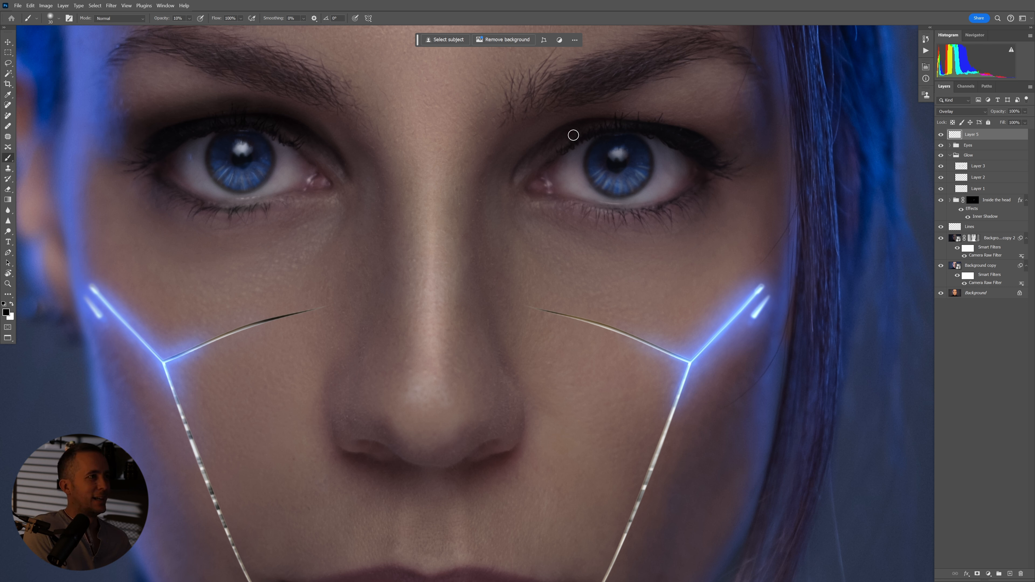
key("bracketright")
key("bracketright")
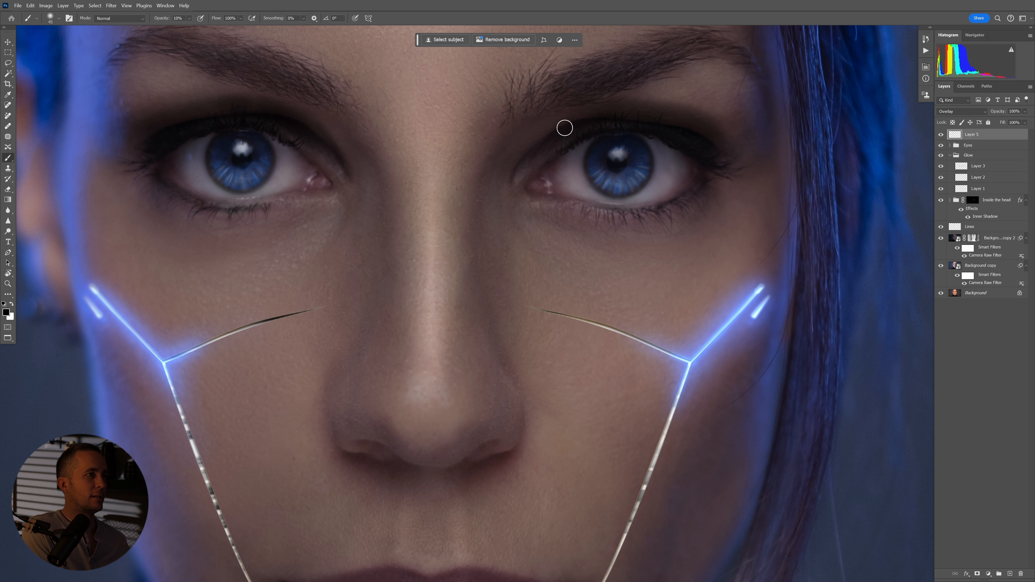
key("bracketleft")
key("bracketright")
key("bracketright")
key("bracketright")
key("bracketright")
key("bracketright")
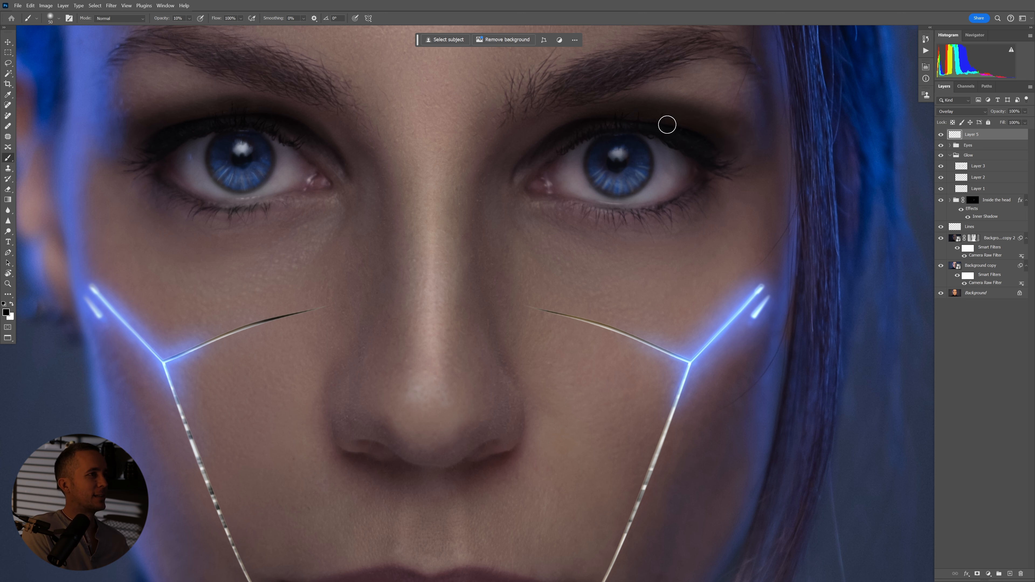
key("ctrl+0")
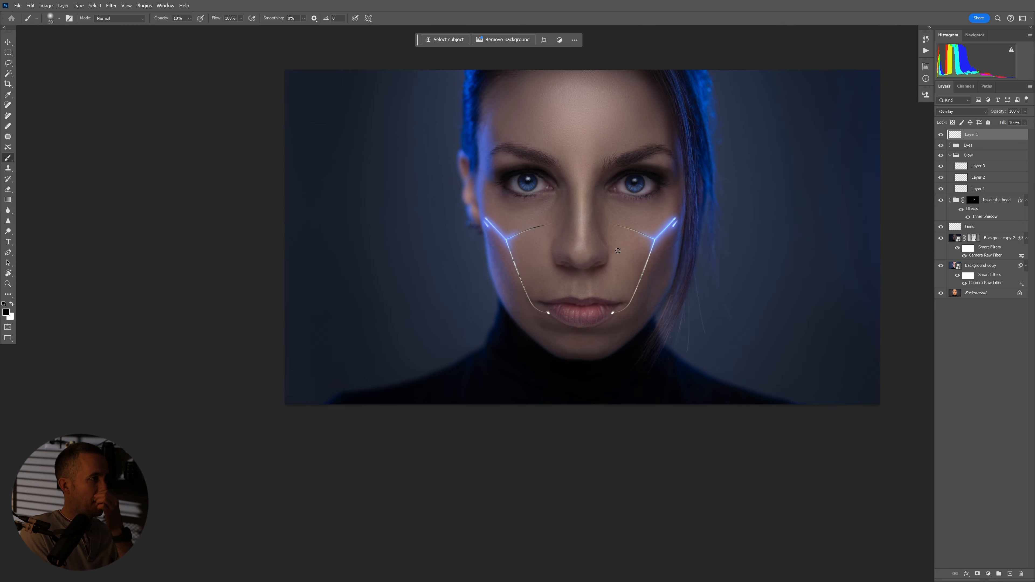
scroll(522, 176, "up", 3)
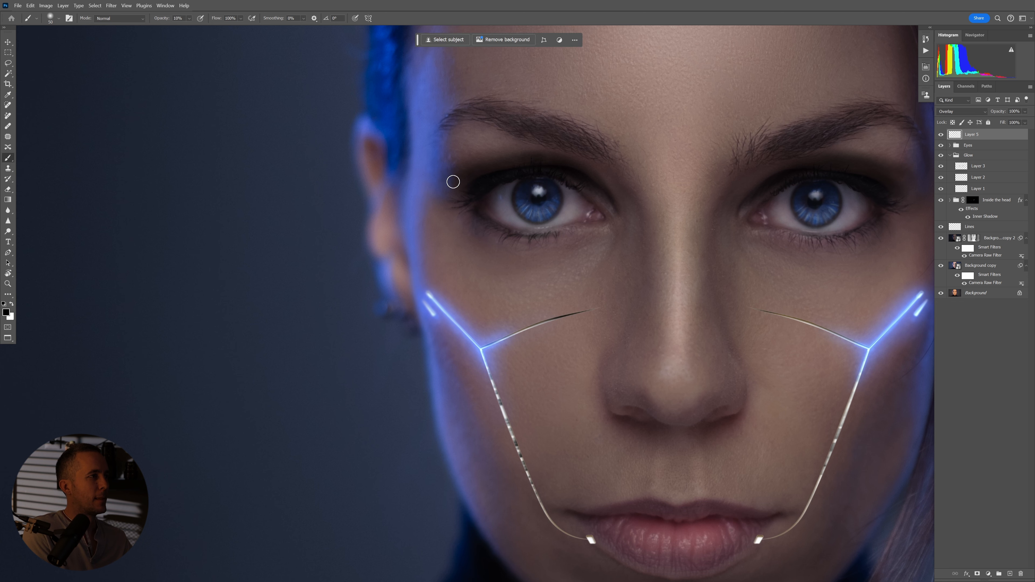
Extend the black shading over the outer upper eyelids with a larger soft brush at 10% opacity
key("bracketright")
key("bracketright")
key("bracketright")
left_click_drag(730, 163, 474, 155)
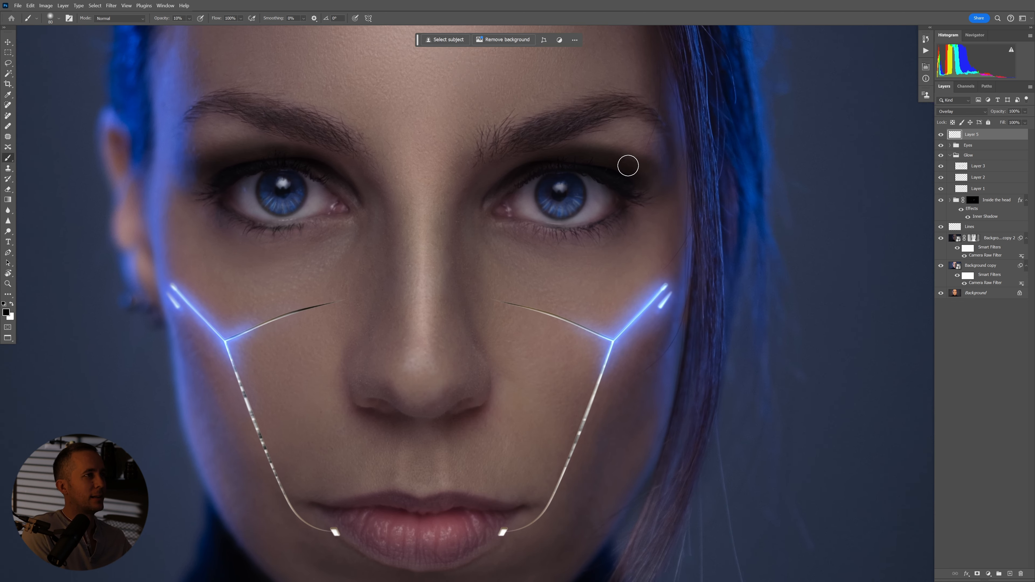
scroll(628, 165, "down", 4)
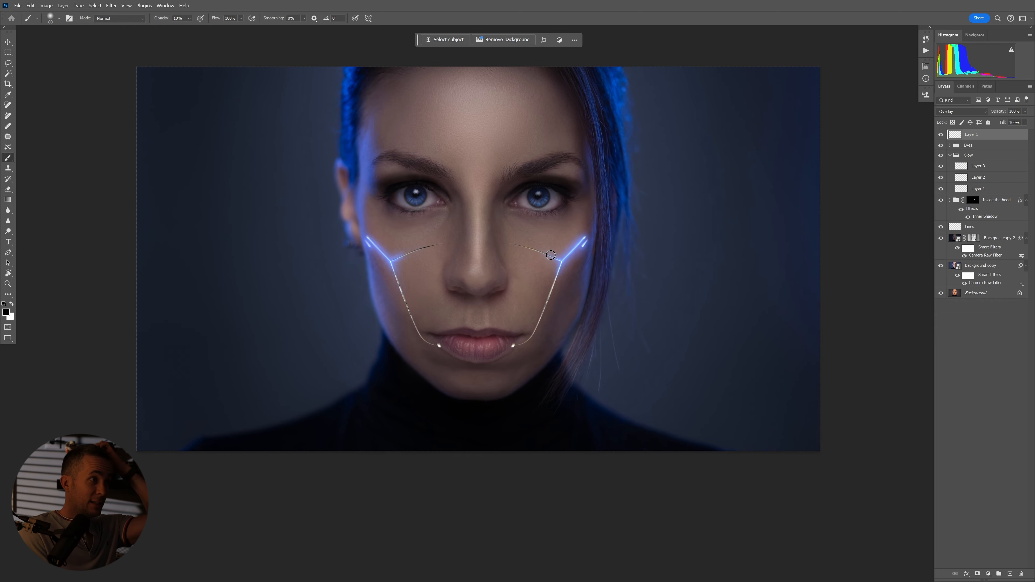
scroll(423, 214, "up", 3)
scroll(438, 222, "down", 2)
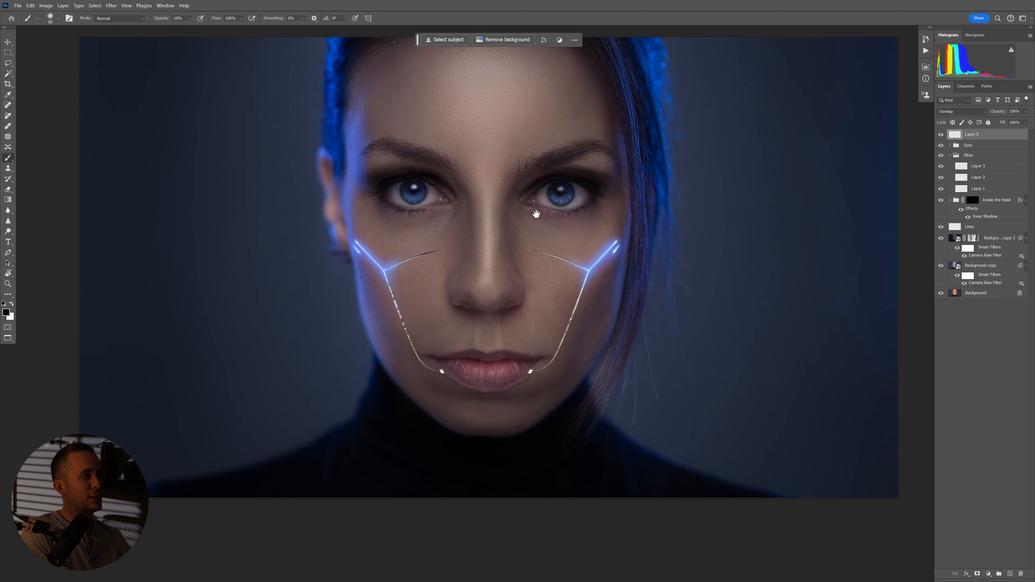
Darken the eyebrow on the image's right in black at 10% opacity with a smaller soft brush
scroll(539, 180, "up", 3)
key("bracketleft")
key("bracketleft")
key("bracketleft")
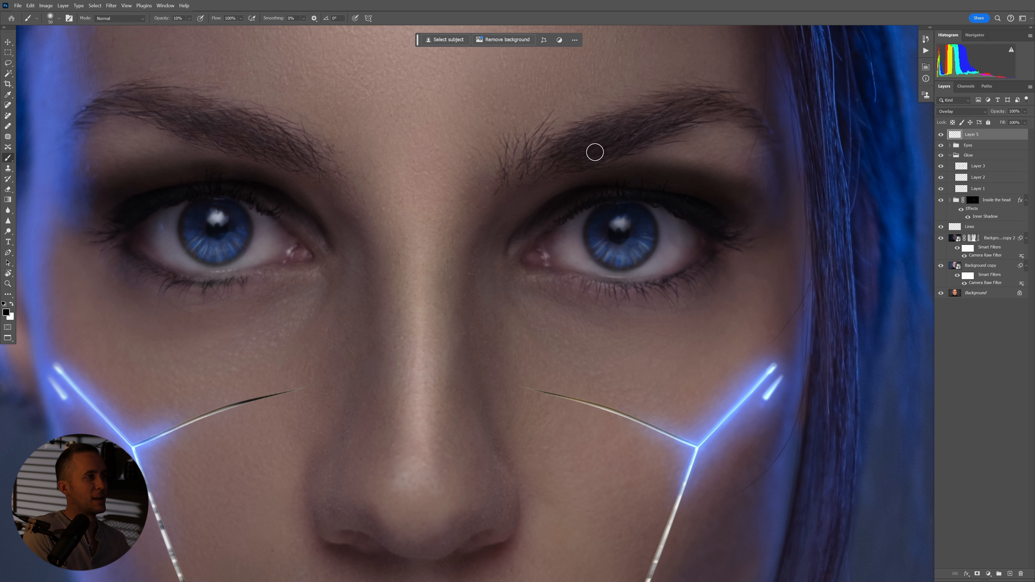
key("bracketleft")
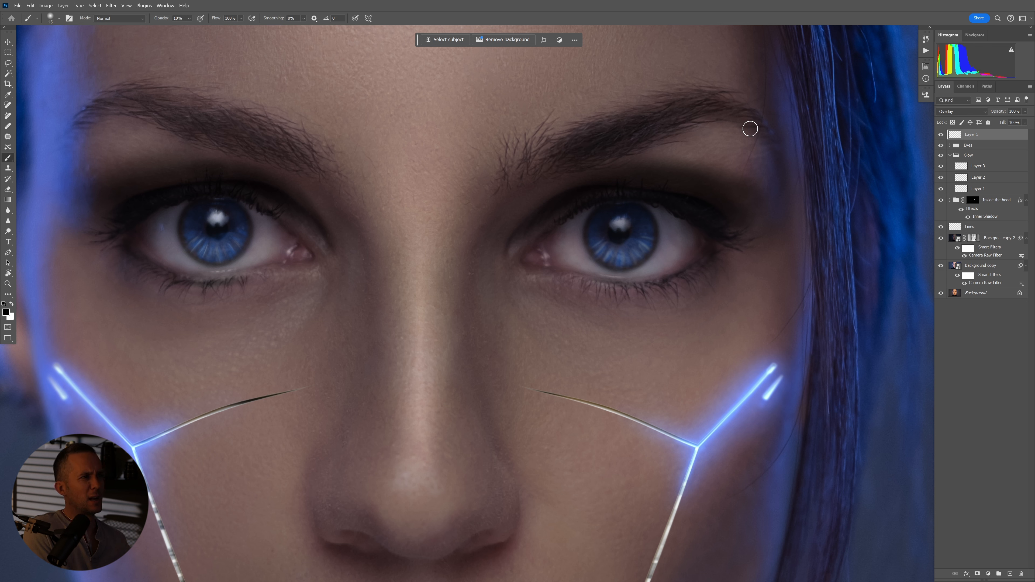
key("bracketleft")
key("bracketleft")
key("bracketleft")
key("bracketleft")
key("bracketleft")
key("bracketleft")
Darken the eyebrow on the image's left with a small soft black brush, adjusting its size to the hairs
left_click_drag(231, 153, 451, 184)
key("bracketright")
key("bracketright")
key("bracketright")
key("bracketright")
key("bracketright")
key("bracketleft")
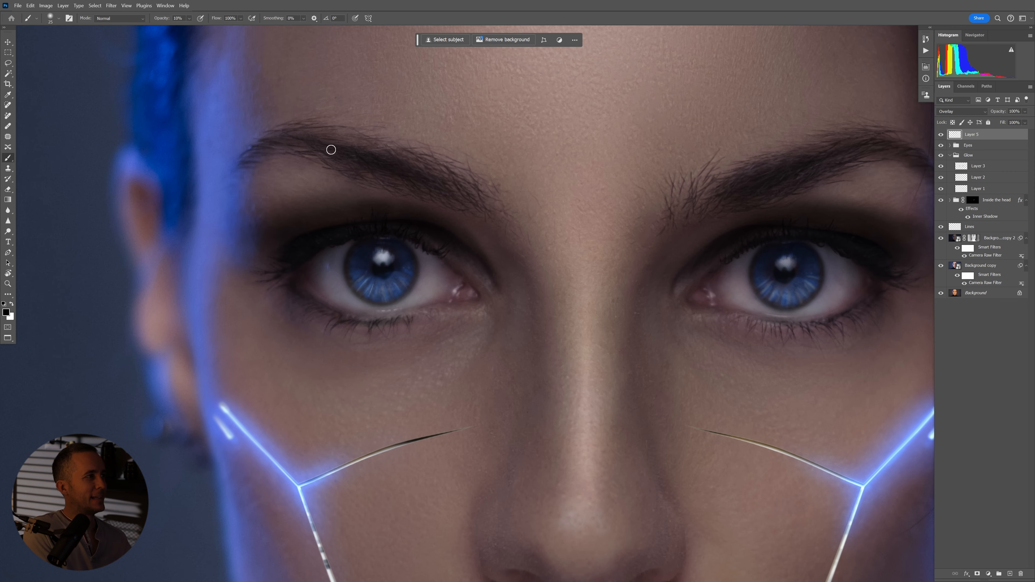
left_click_drag(563, 258, 477, 261)
left_click_drag(590, 282, 511, 251)
left_click_drag(473, 280, 554, 311)
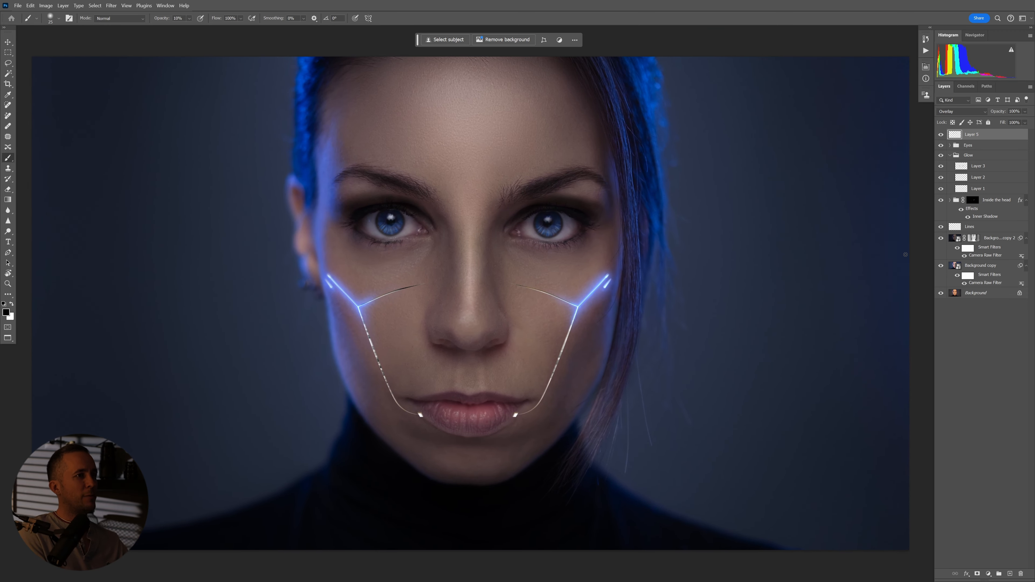
Compare the edited portrait with the original by isolating the Background layer and restoring all layers, twice
left_click(941, 293, "alt")
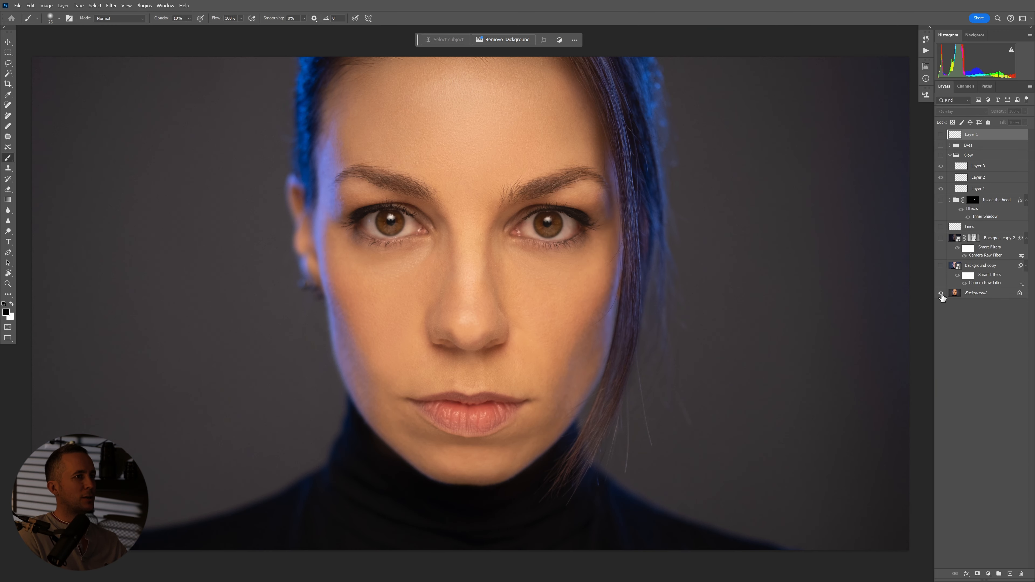
left_click(942, 294, "alt")
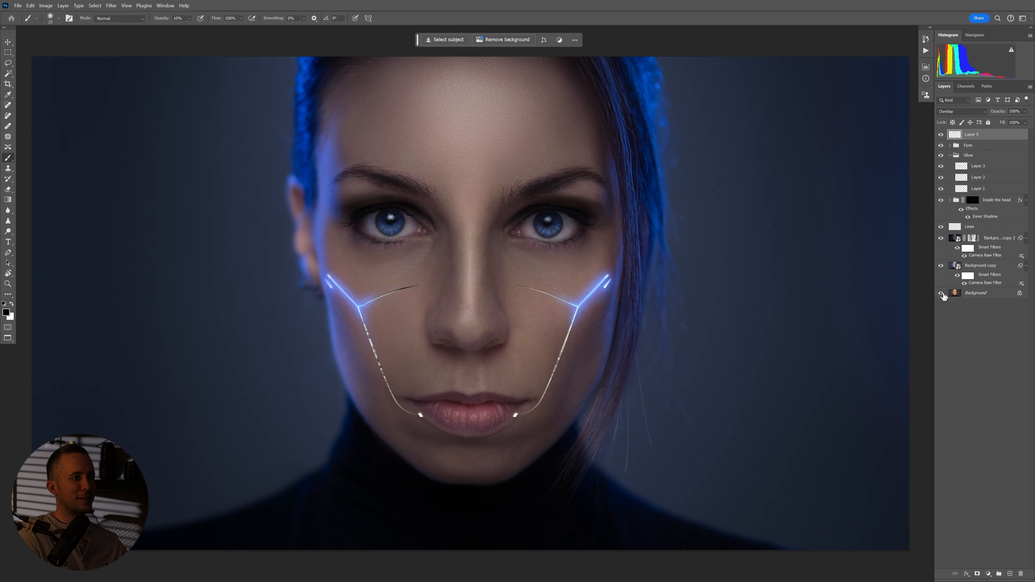
left_click(941, 293, "alt")
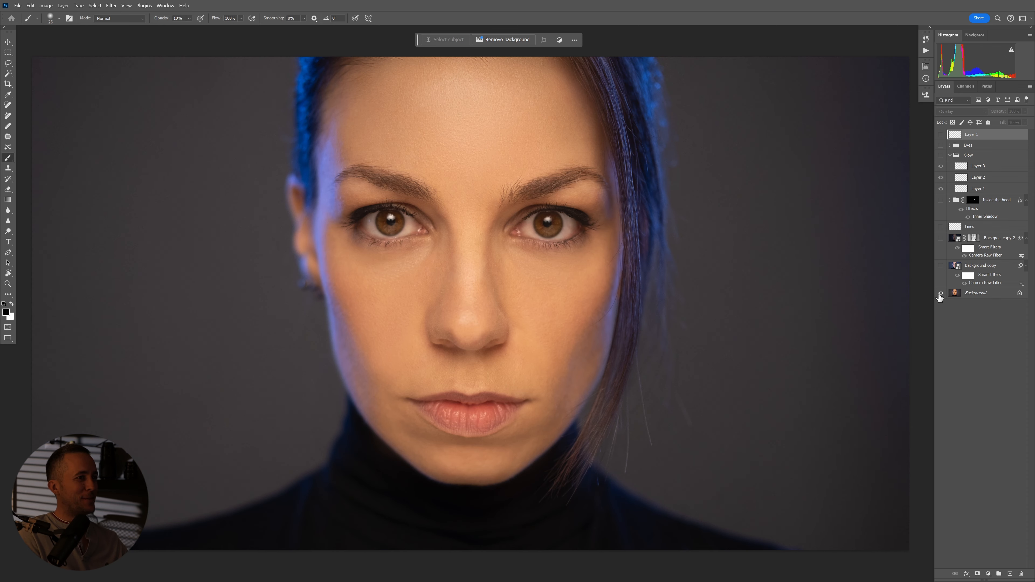
left_click(942, 294, "alt")
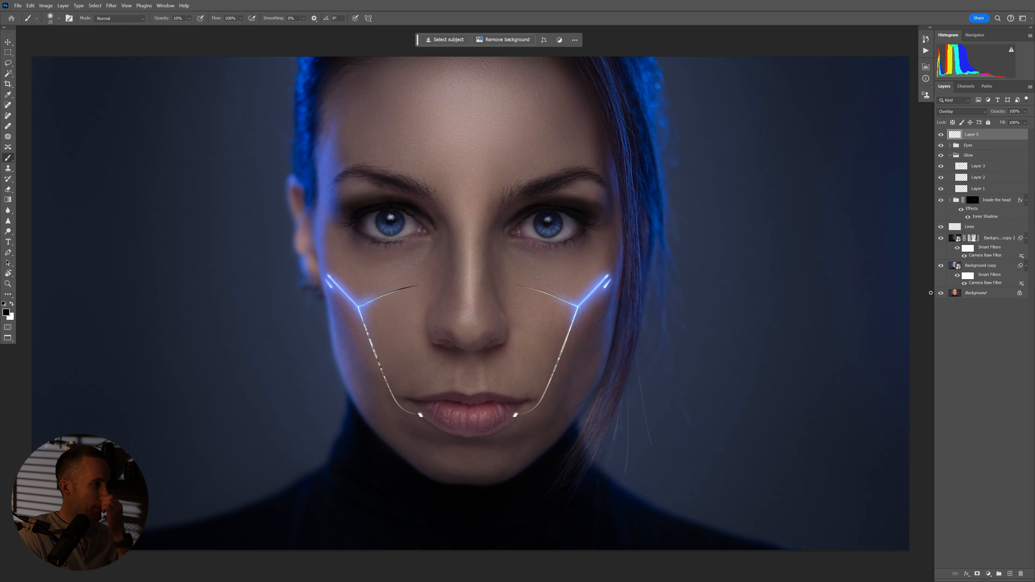
left_click_drag(559, 272, 542, 289)
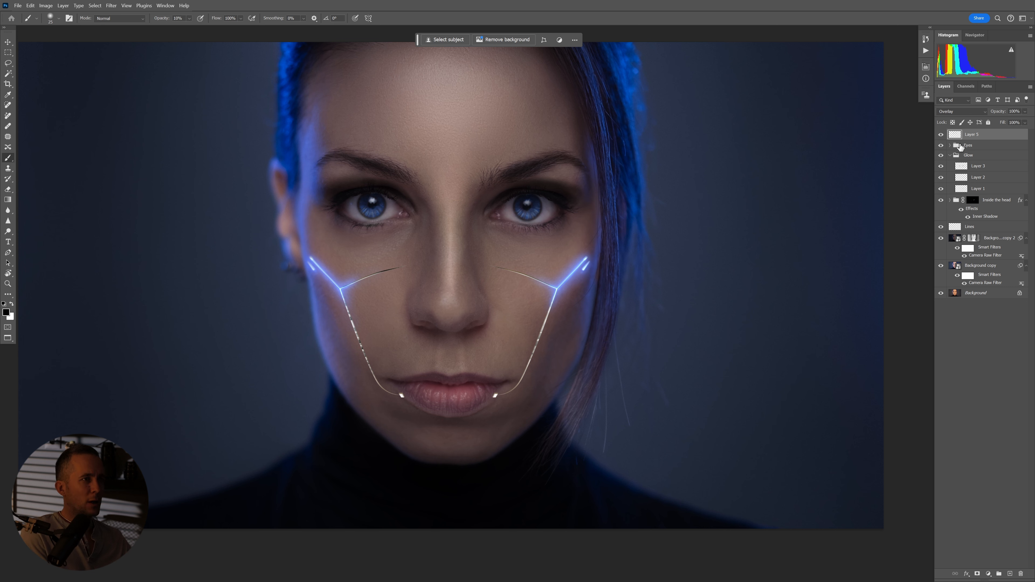
Add a new layer above Layer 3 in the Glow group and set its blend mode to Linear Dodge (Add)
left_click(949, 156)
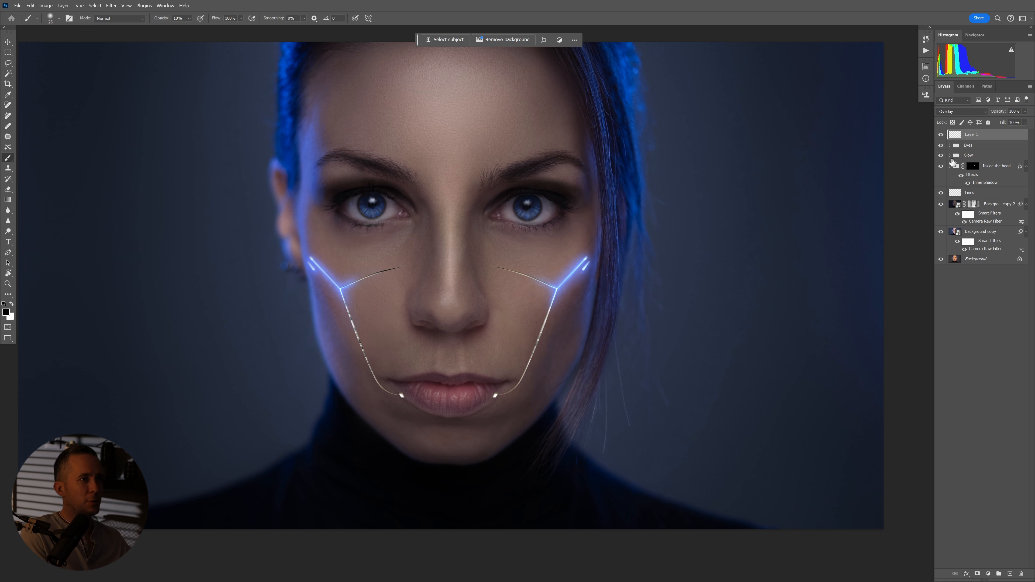
left_click(950, 156)
left_click(970, 166)
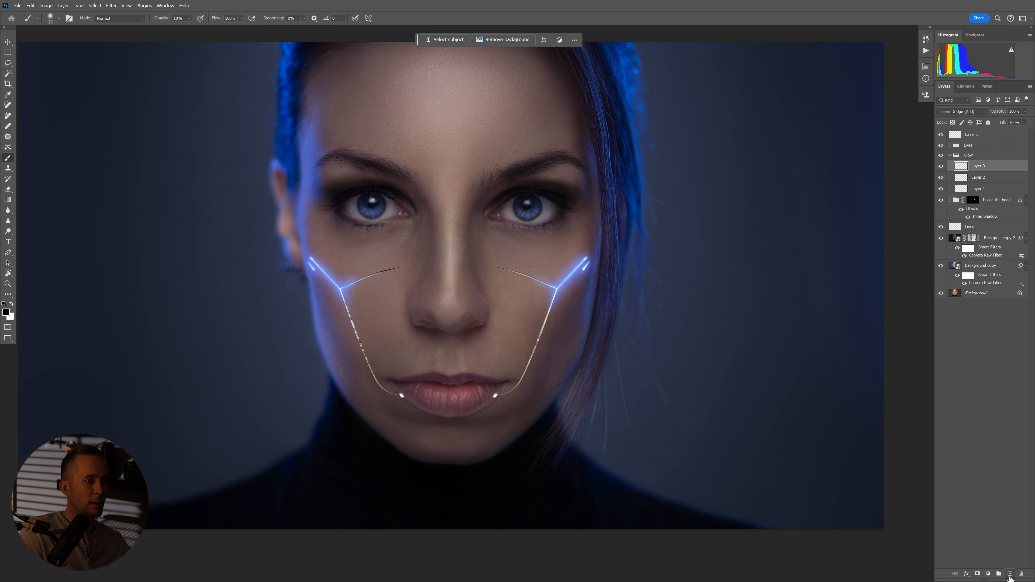
left_click(1010, 573)
left_click(962, 112)
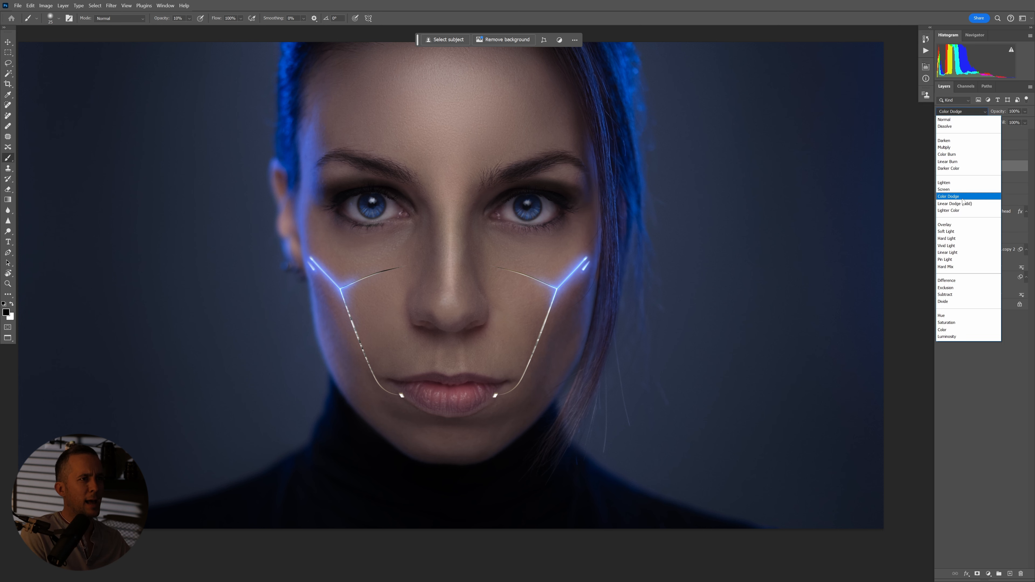
left_click(961, 208)
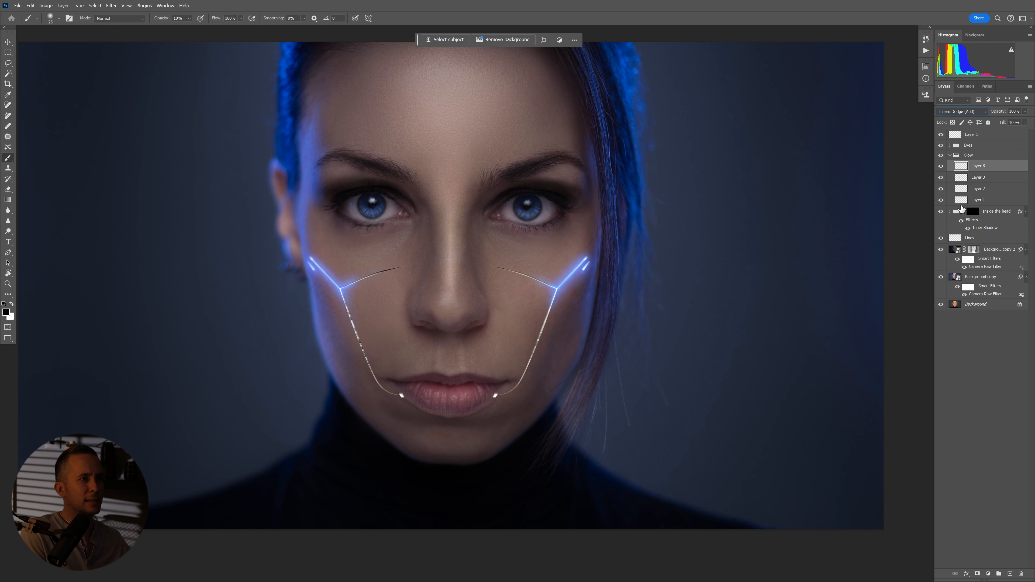
Set the hue of the foreground colour to 216°
left_click(5, 313)
left_click(486, 381)
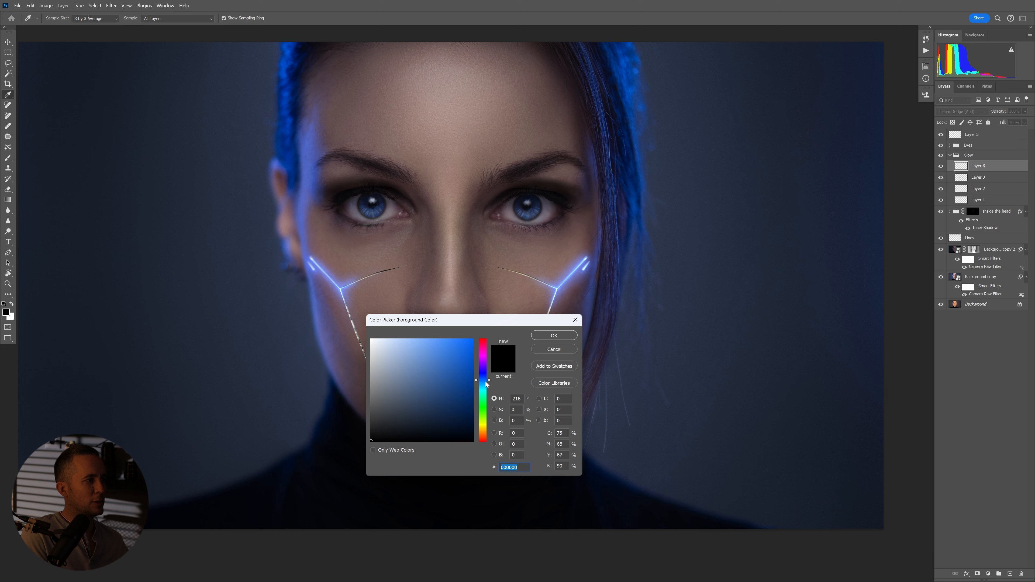
left_click(554, 336)
Set up the Soft Round Pressure Opacity brush at 250 px with 30% opacity
key("b")
key("bracketright")
key("bracketright")
key("bracketright")
key("bracketright")
key("bracketright")
key("bracketright")
key("bracketright")
key("bracketright")
right_click(576, 271)
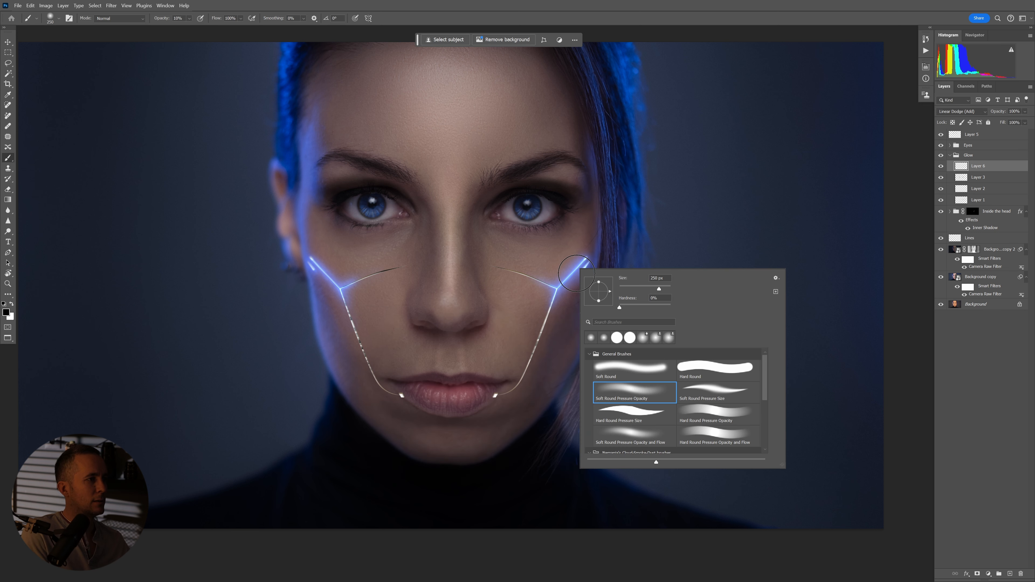
double_click(621, 388)
key("3")
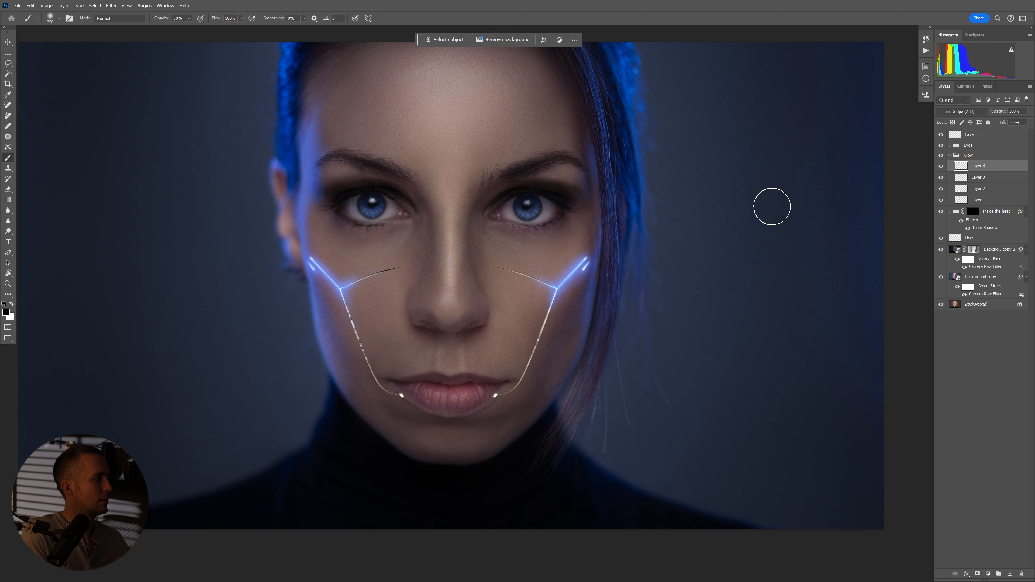
Set the foreground colour to dark blue #042a7f
left_click(6, 312)
left_click(471, 380)
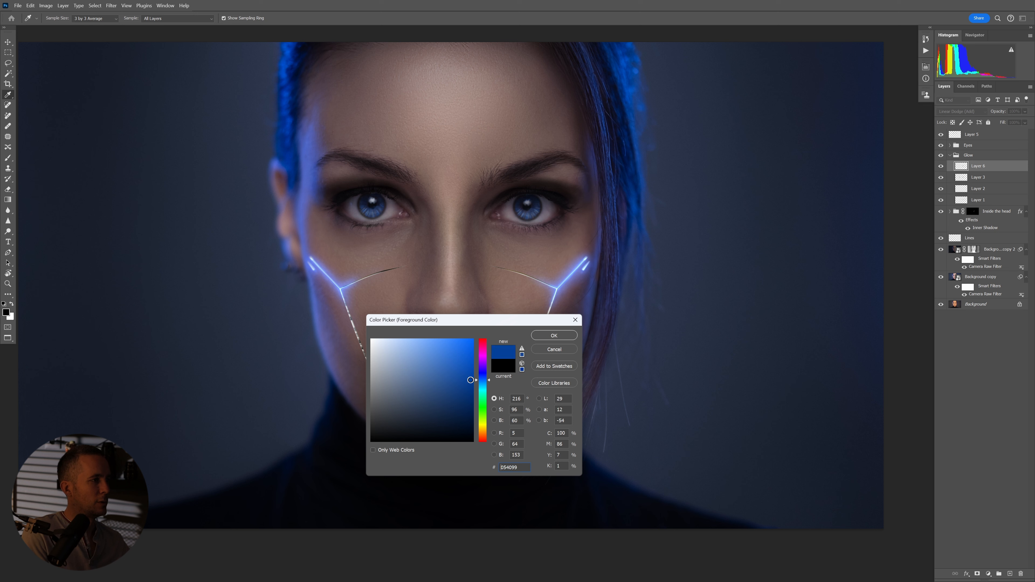
left_click_drag(469, 378, 470, 394)
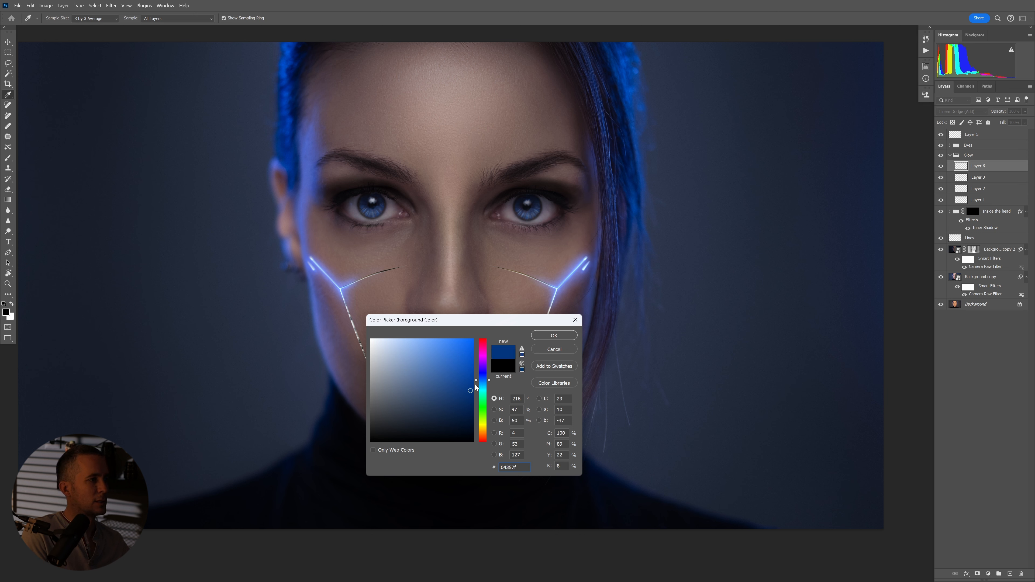
left_click(489, 379)
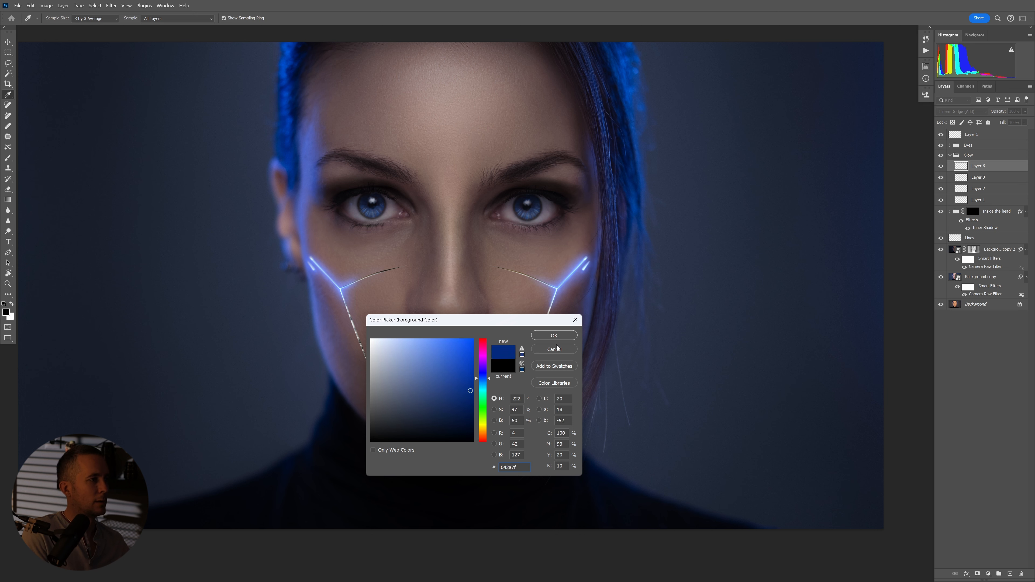
left_click(555, 335)
Paint extra blue glow over the glowing seams on both cheeks, enlarging the soft brush for a wider falloff
key("b")
key("bracketleft")
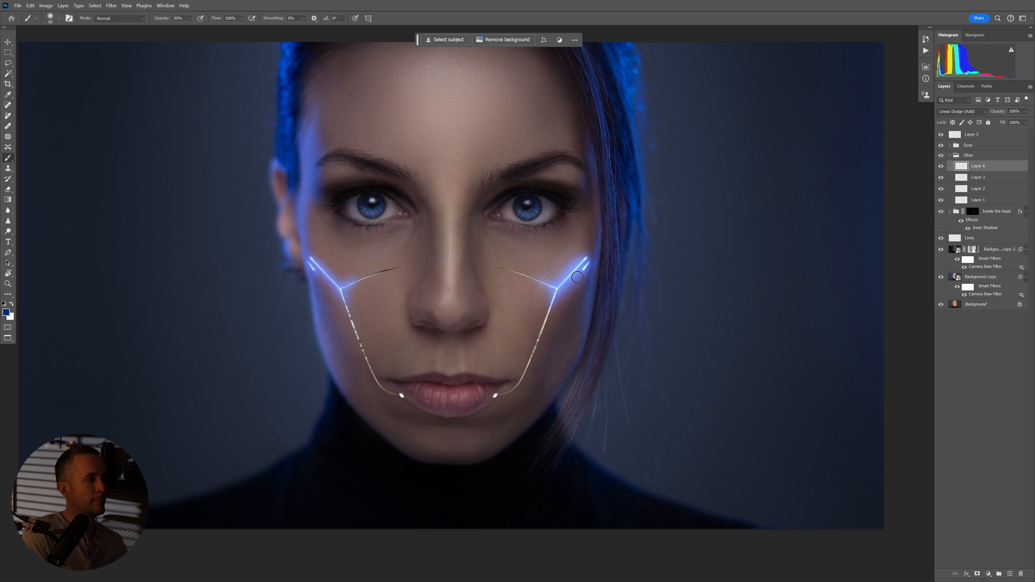
key("bracketright")
key("bracketright")
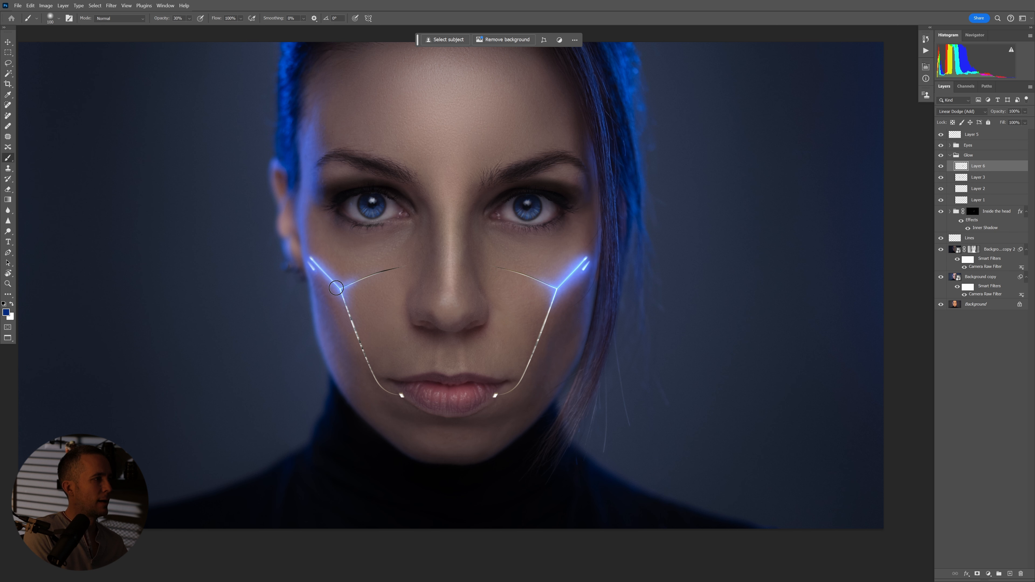
key("bracketright")
key("bracketright")
key("bracketright")
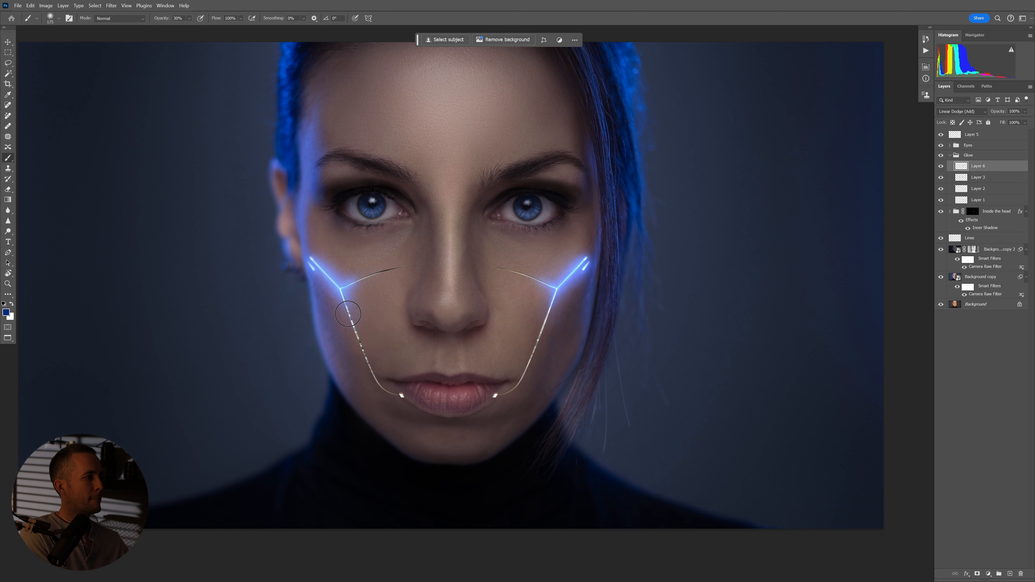
scroll(505, 328, "up", 3)
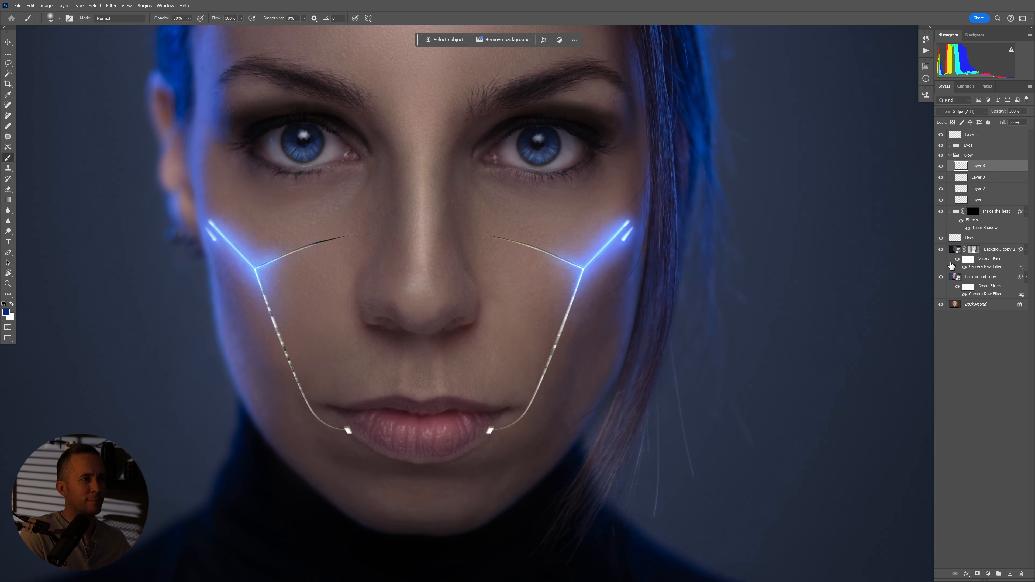
Compare the cheek seams with the Lines layer and the Inside the head group hidden and shown
left_click(940, 238)
left_click(940, 238)
left_click(940, 238)
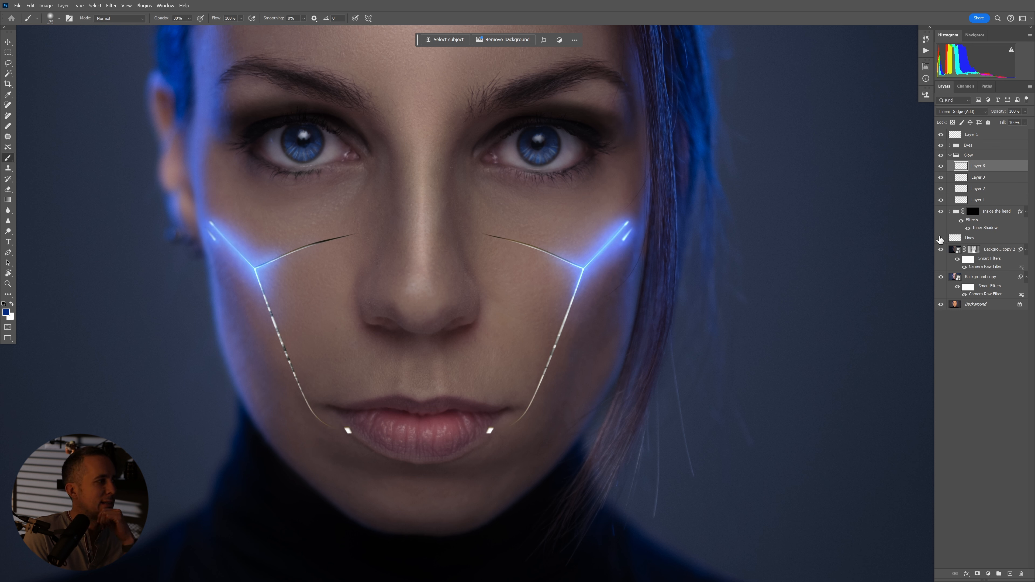
left_click(941, 238)
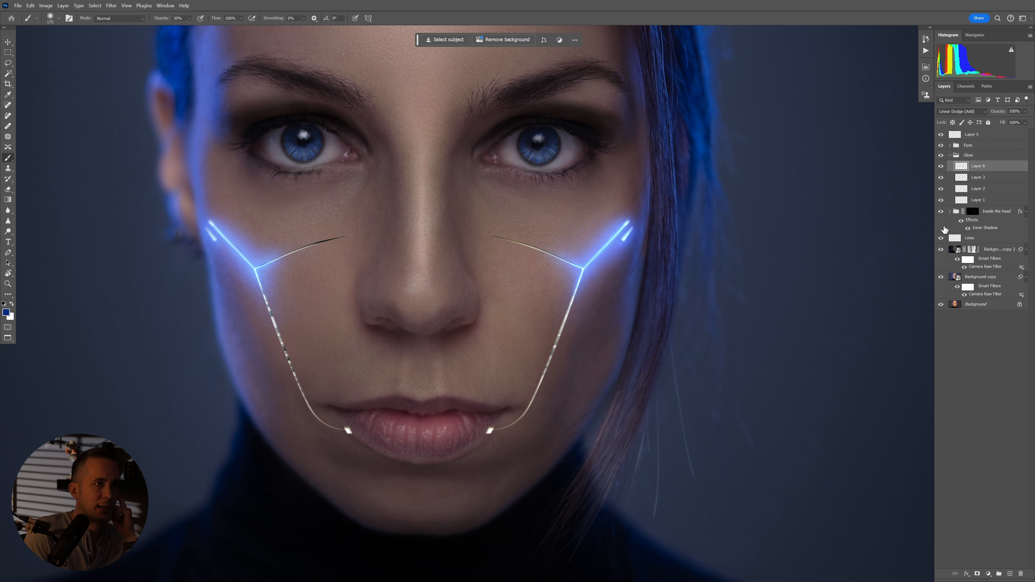
left_click(942, 212)
left_click(941, 212)
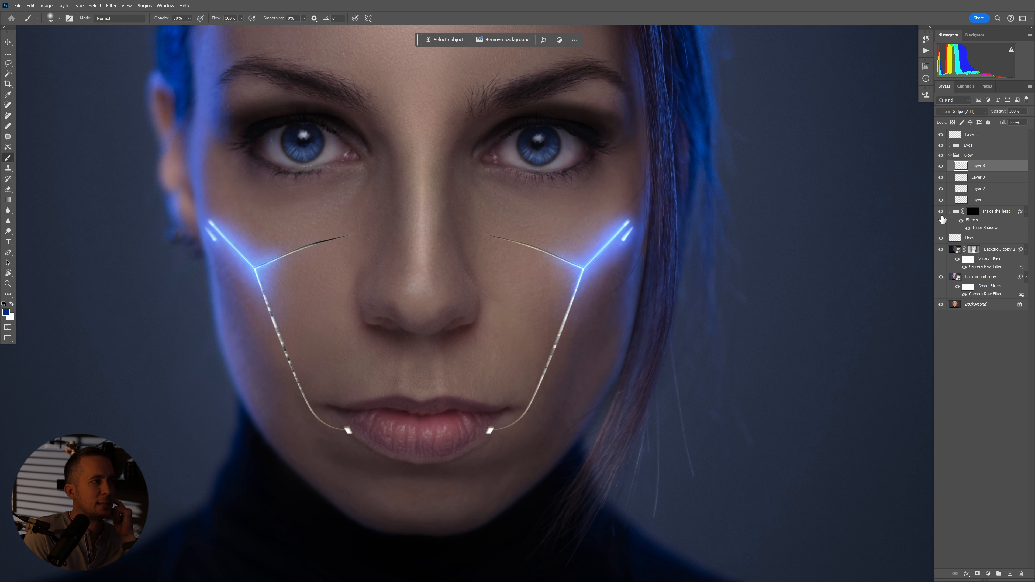
Select the Color layer within the Inside the head group and check its effect by hiding and showing it
left_click(951, 214)
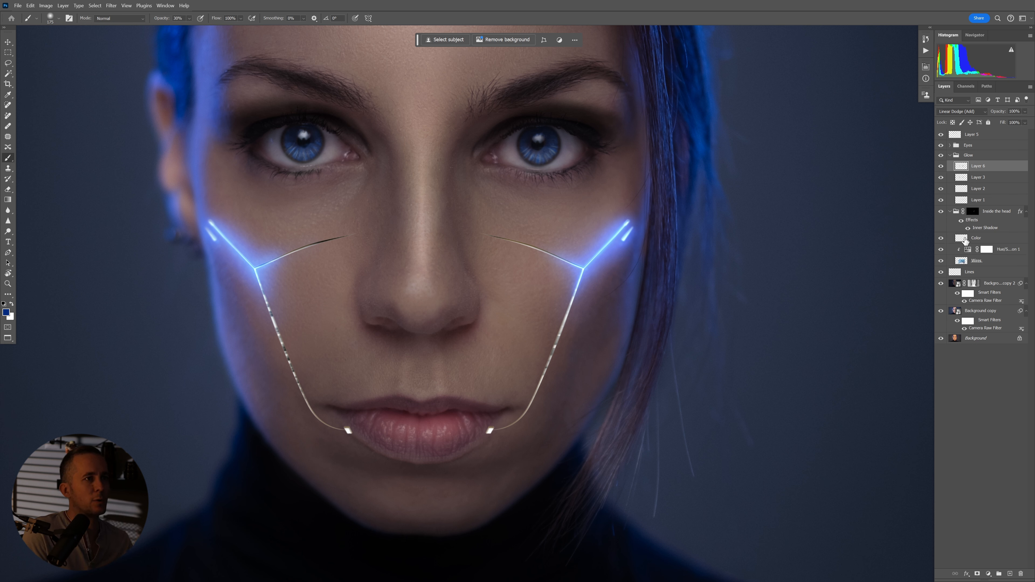
left_click(966, 241)
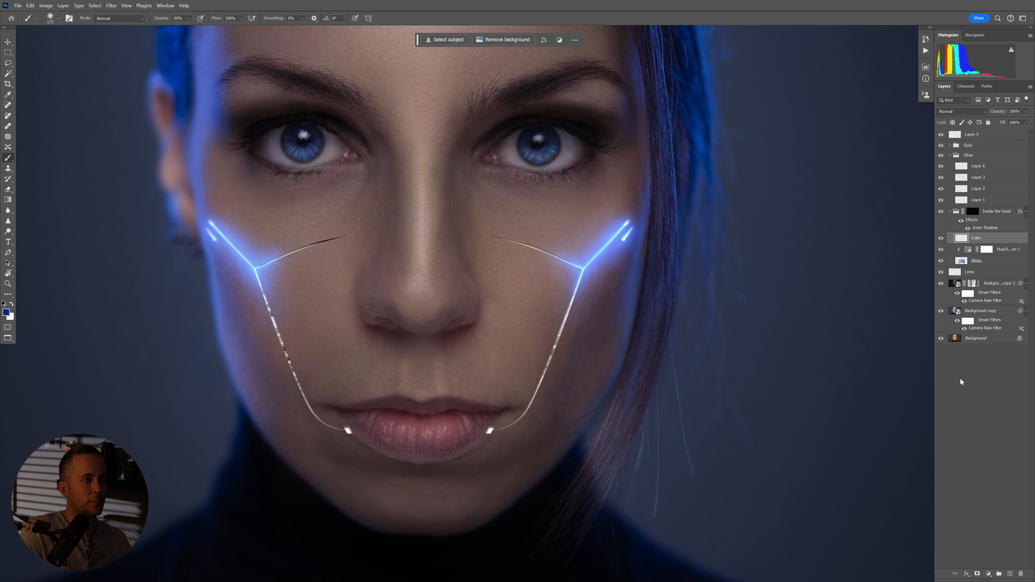
left_click(941, 239)
left_click(940, 239)
left_click(940, 239)
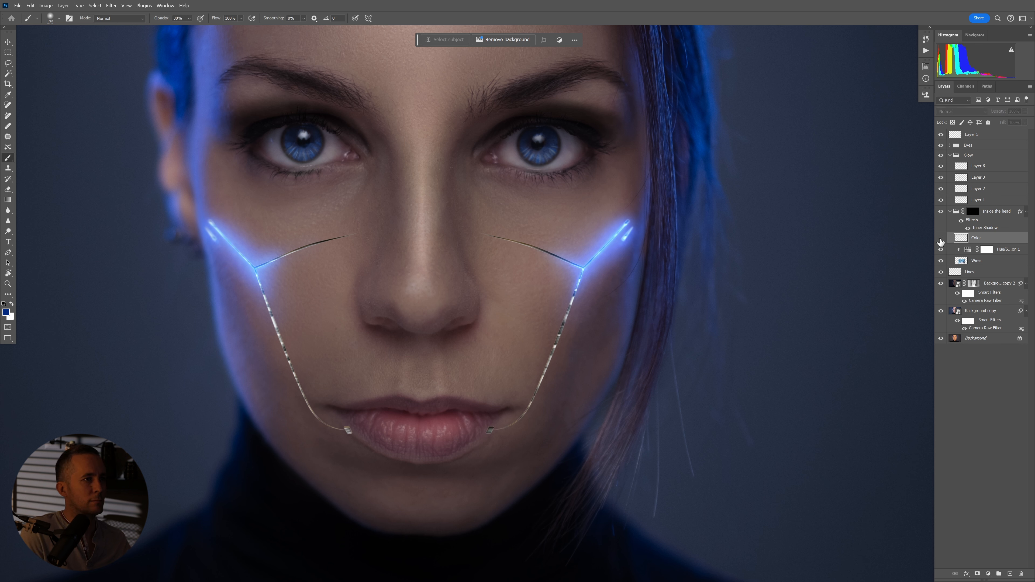
left_click(941, 240)
left_click(941, 240)
left_click(942, 239)
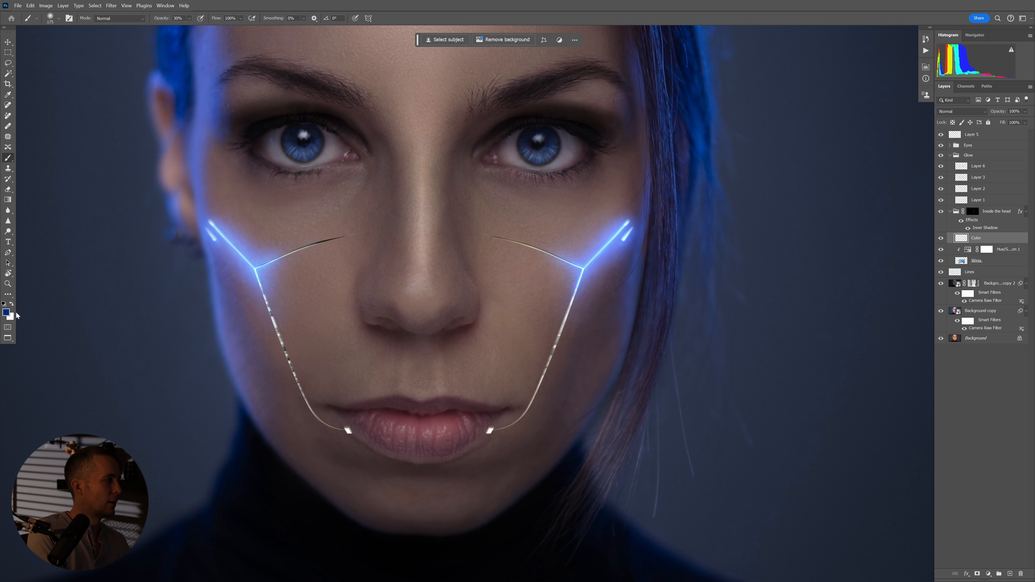
Tone down the bright white seam ends beside the mouth with grey #7b7b7b, using a smaller brush at 30% opacity
left_click(5, 313)
left_click(369, 392)
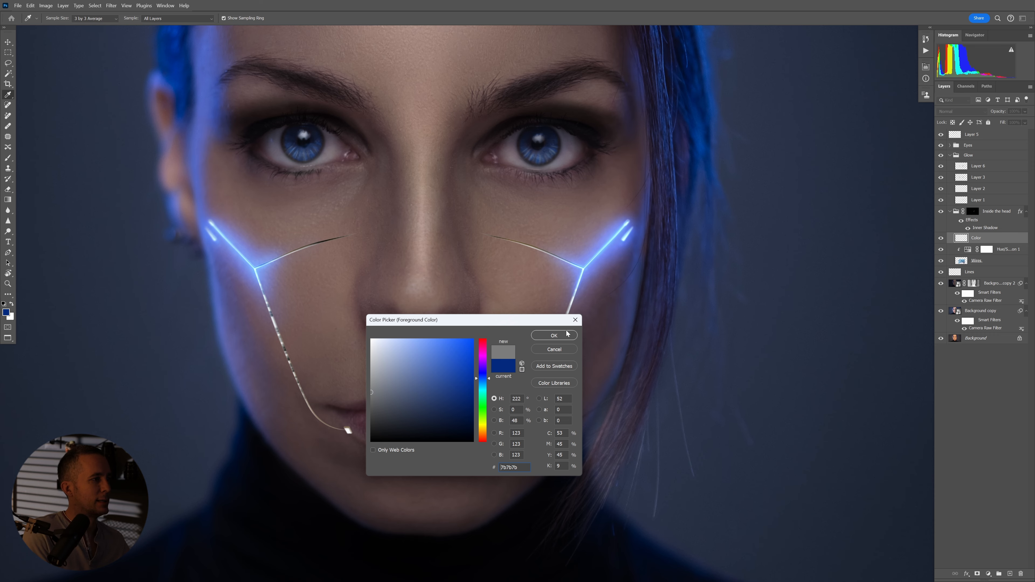
left_click(554, 335)
key("b")
scroll(555, 359, "up", 2)
key("bracketleft")
key("bracketleft")
key("bracketleft")
key("bracketleft")
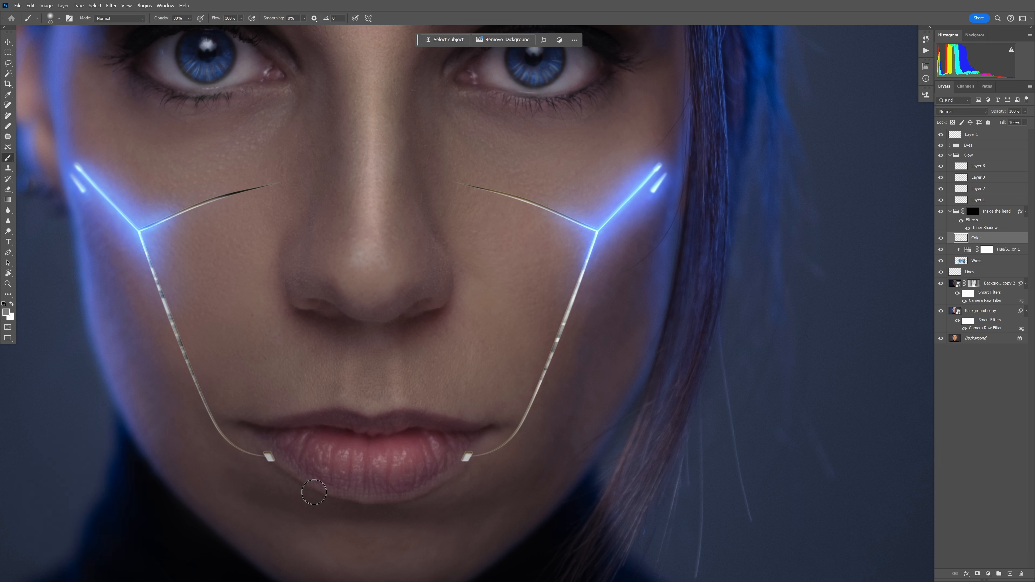
Hide and show the topmost layer, Layer 5, to check its effect, and rename it Makeup
mouse_move(536, 393)
left_mouse_down()
mouse_move(516, 460)
mouse_move(514, 443)
mouse_move(527, 434)
mouse_move(518, 438)
mouse_move(537, 428)
left_mouse_up()
left_click_drag(532, 376, 525, 289)
left_click_drag(525, 294, 534, 334)
left_click(965, 136)
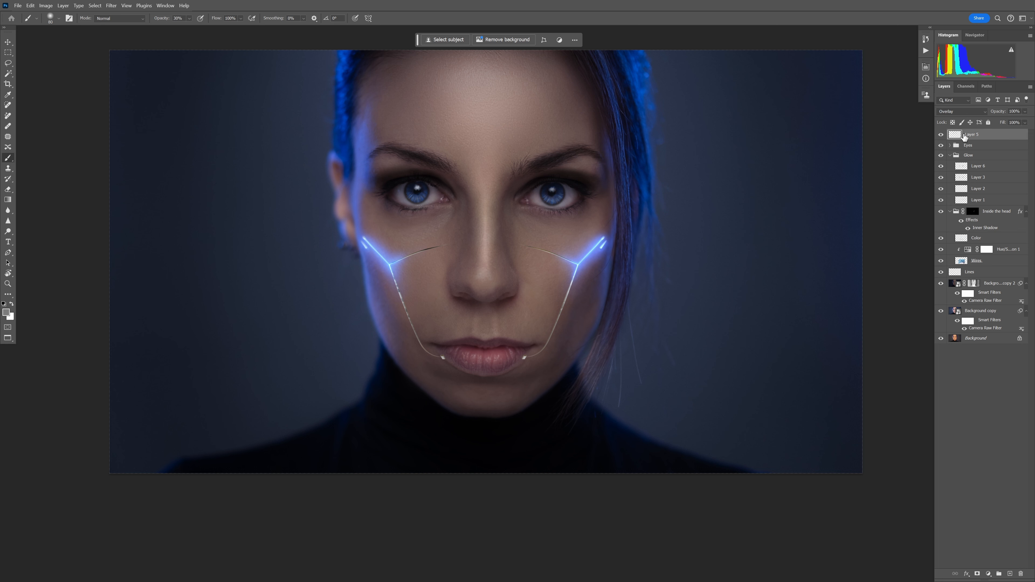
left_click(941, 135)
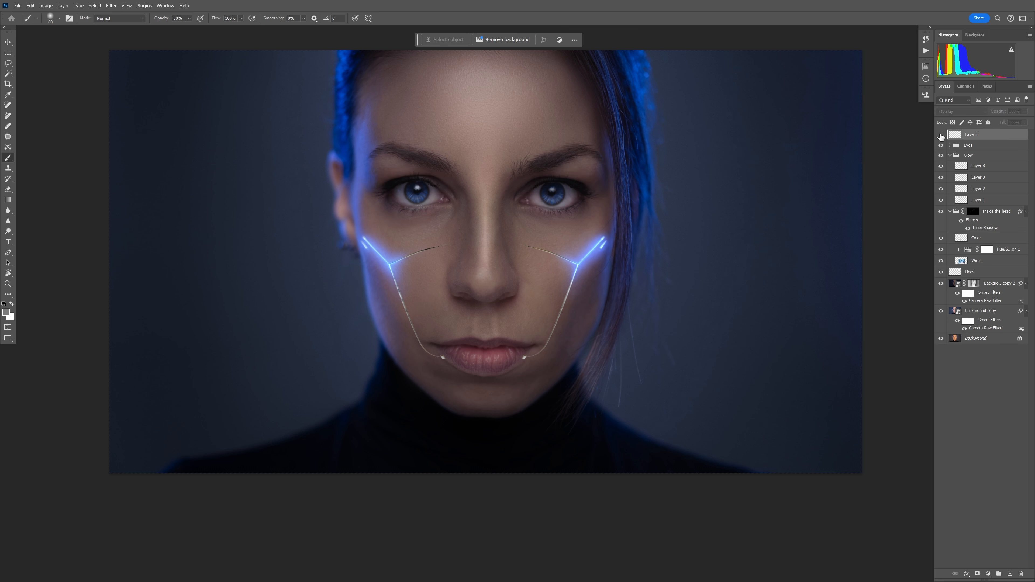
left_click(941, 135)
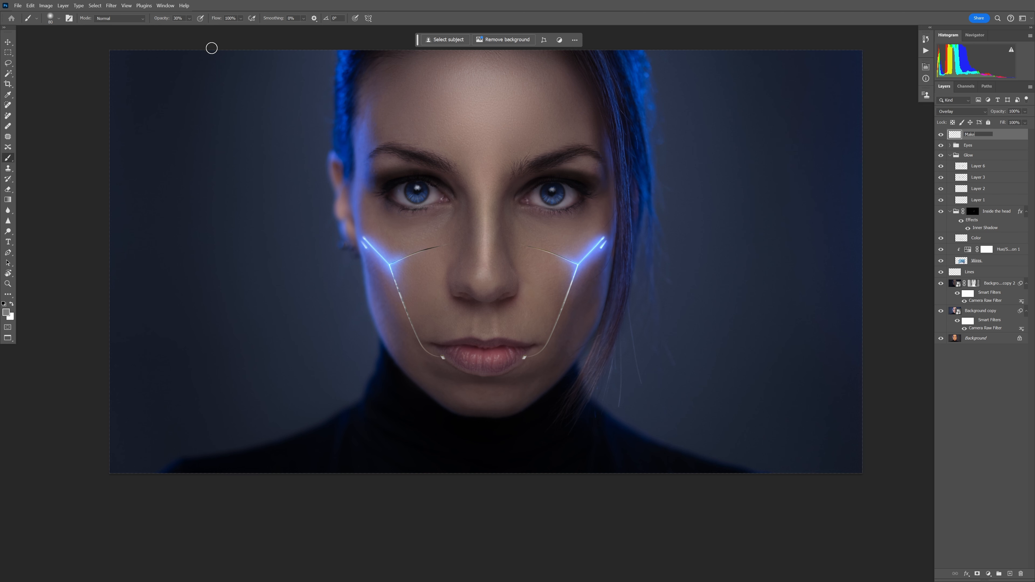
Compare the portrait with and without the Makeup layer and reduce that layer's opacity to 70%
left_click_drag(531, 289, 505, 292)
left_click(941, 136)
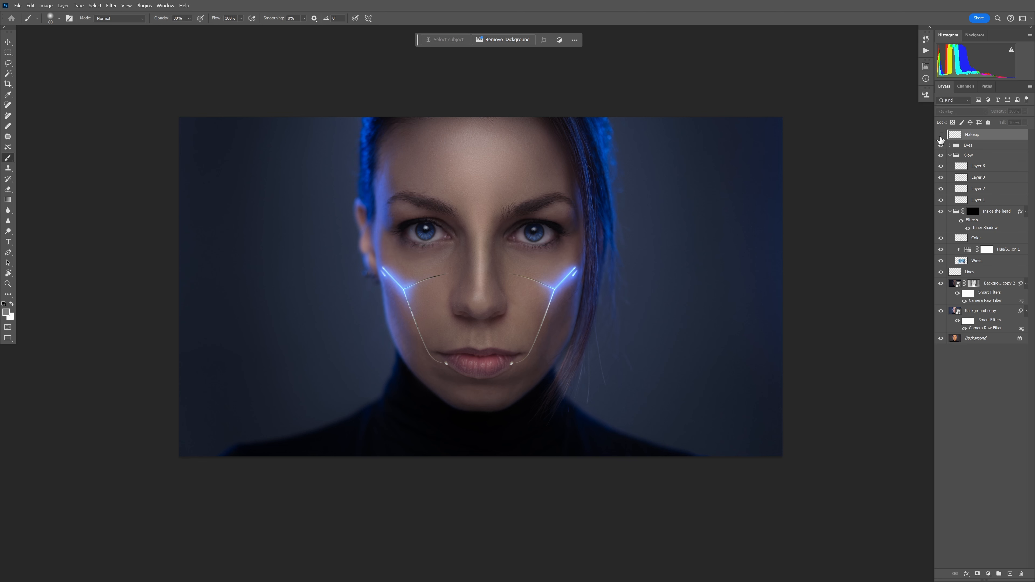
left_click(941, 135)
left_click_drag(654, 226, 661, 233)
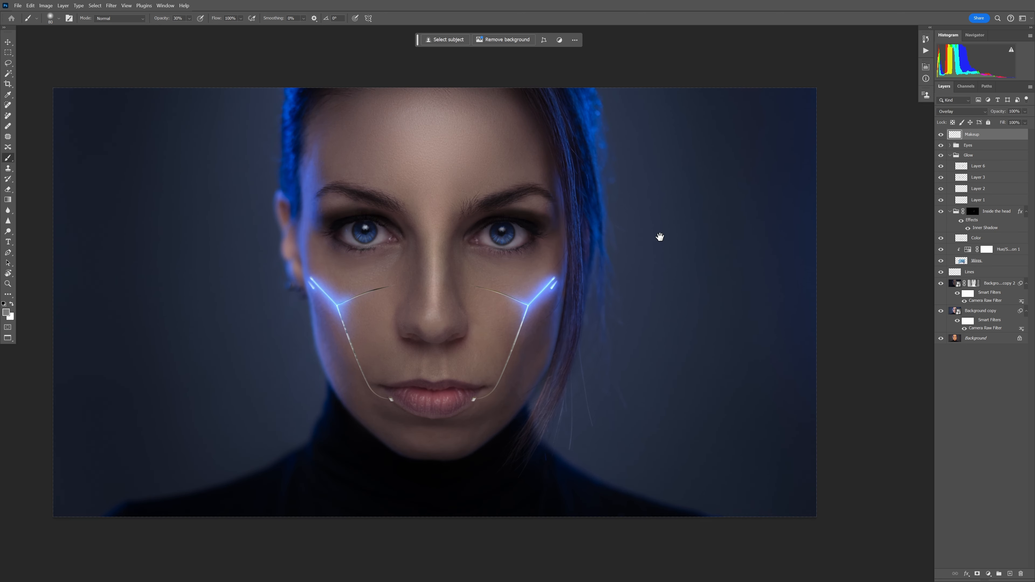
left_click_drag(769, 169, 831, 172)
left_click(938, 137)
left_click(937, 139)
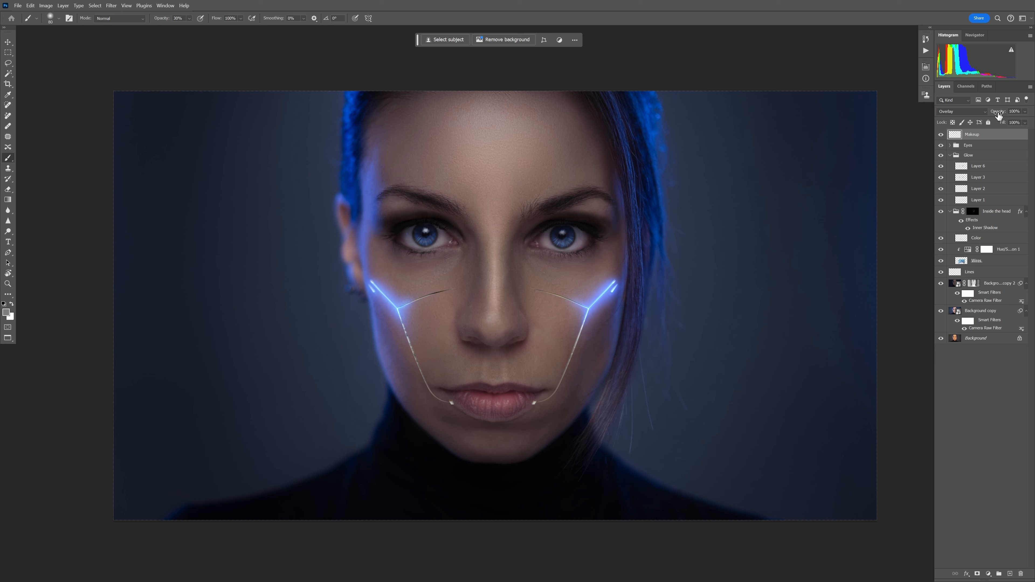
left_click_drag(998, 115, 993, 115)
left_click(634, 220, "ctrl")
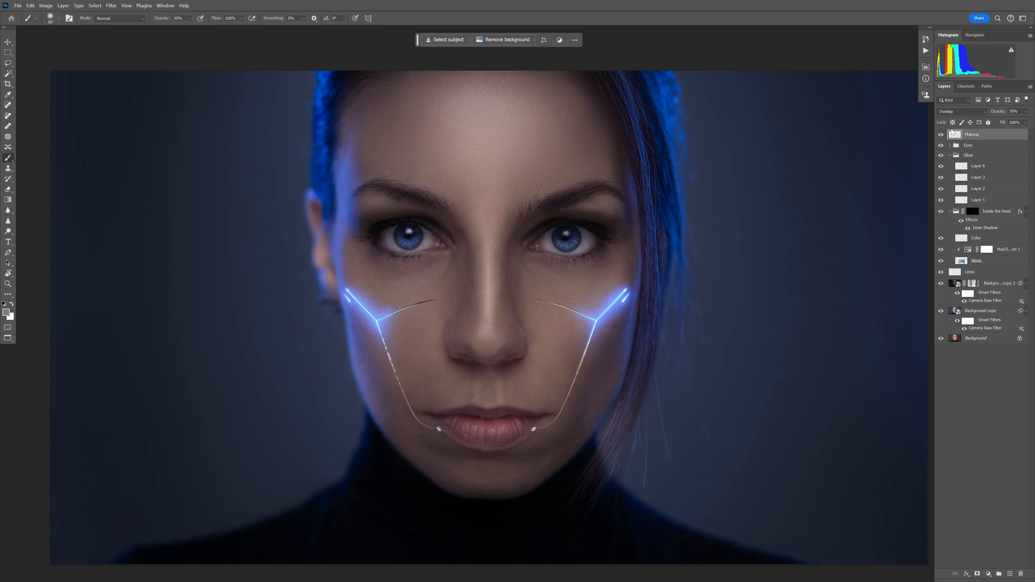
left_click(941, 135)
left_click(941, 135)
Add a new empty layer named Chin above the Makeup layer
left_click_drag(667, 234, 608, 255)
mouse_move(545, 257)
left_mouse_down()
mouse_move(562, 261)
mouse_move(550, 269)
left_mouse_up()
left_click_drag(474, 441, 491, 447)
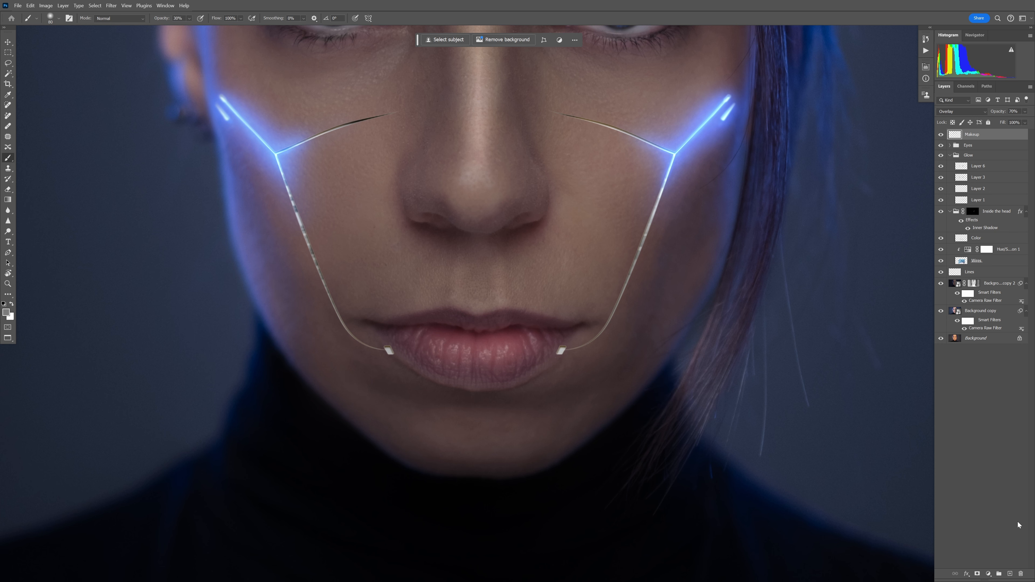
left_click(1010, 574)
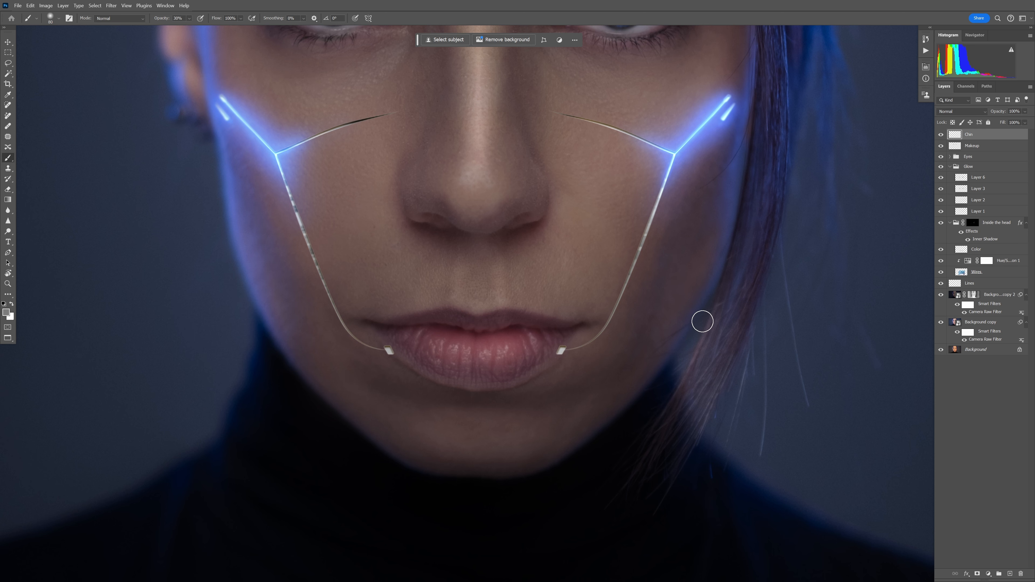
Draw a Pen path for one half of a chin plate, with a curved top, stepped outer side and curved bottom along the chin edge
mouse_move(462, 434)
left_mouse_down()
mouse_move(502, 439)
mouse_move(459, 425)
left_mouse_up()
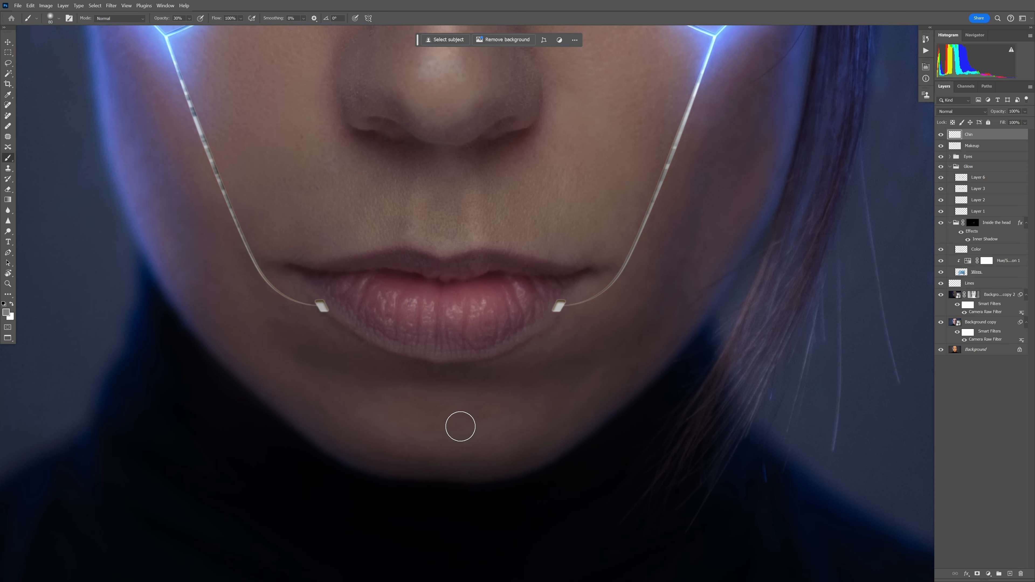
key("p")
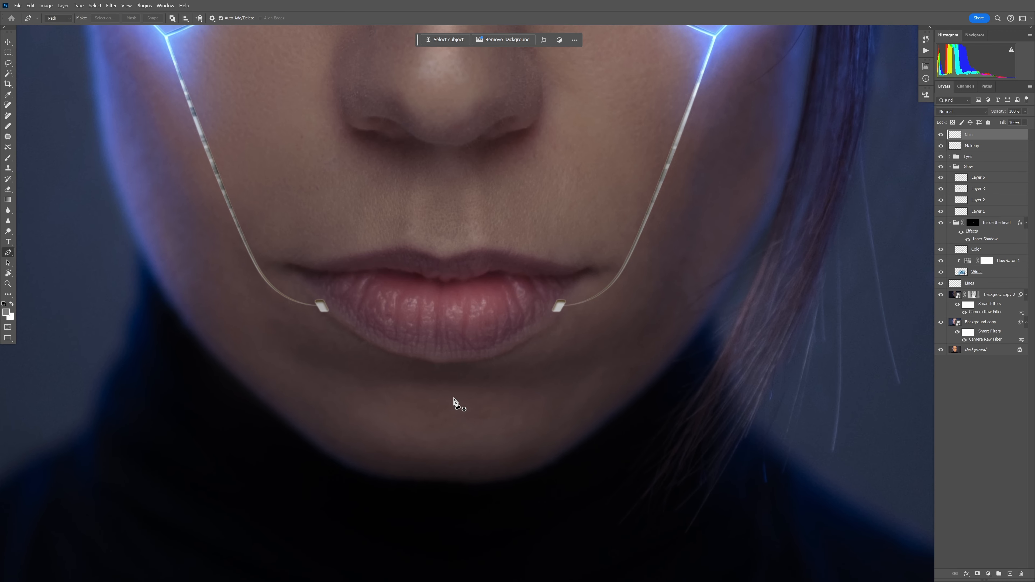
left_click(446, 409)
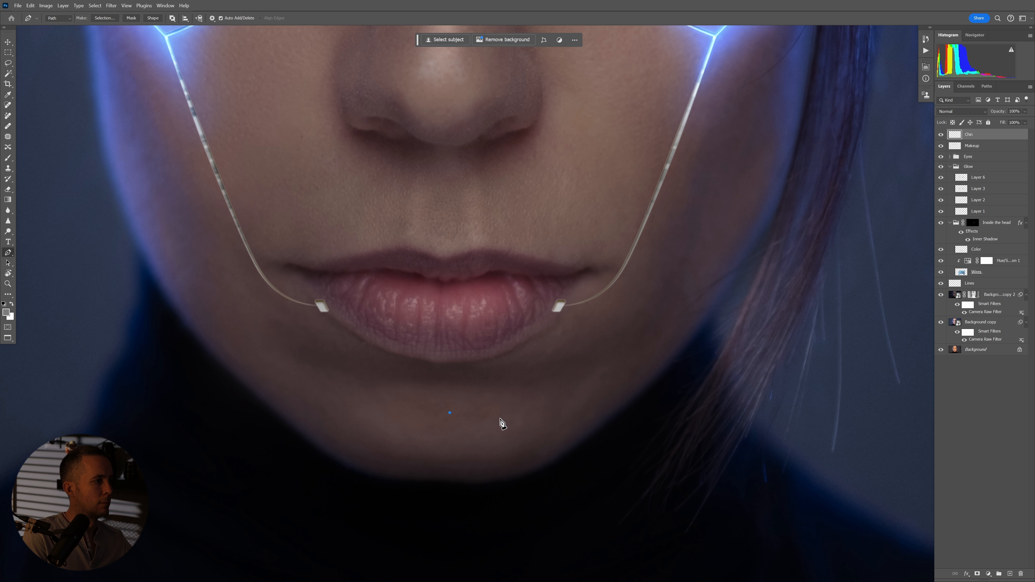
mouse_move(502, 418)
left_mouse_down()
mouse_move(513, 428)
mouse_move(499, 425)
left_mouse_up()
left_click_drag(493, 418, 485, 415)
left_click(517, 475)
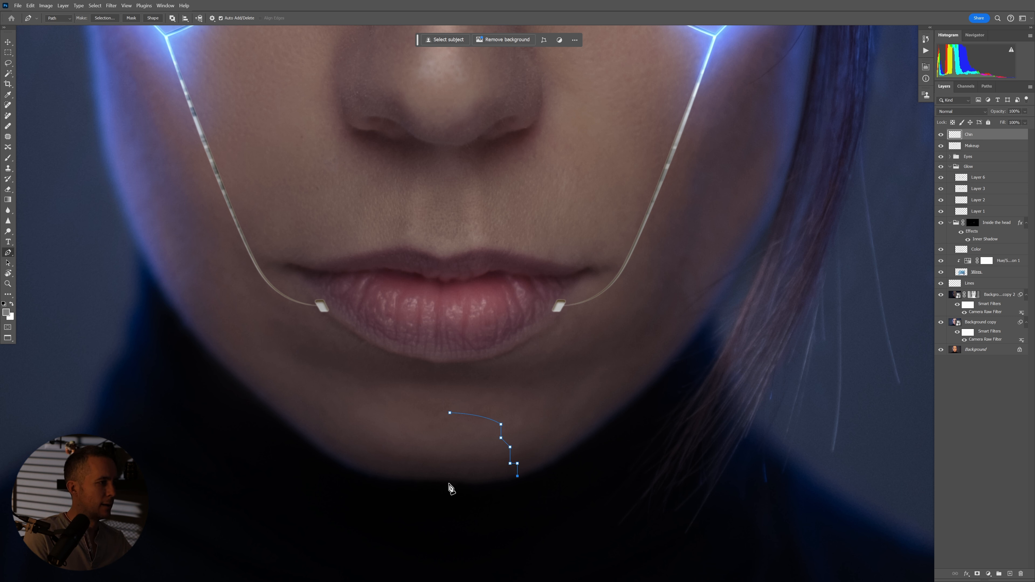
left_click_drag(448, 482, 410, 480)
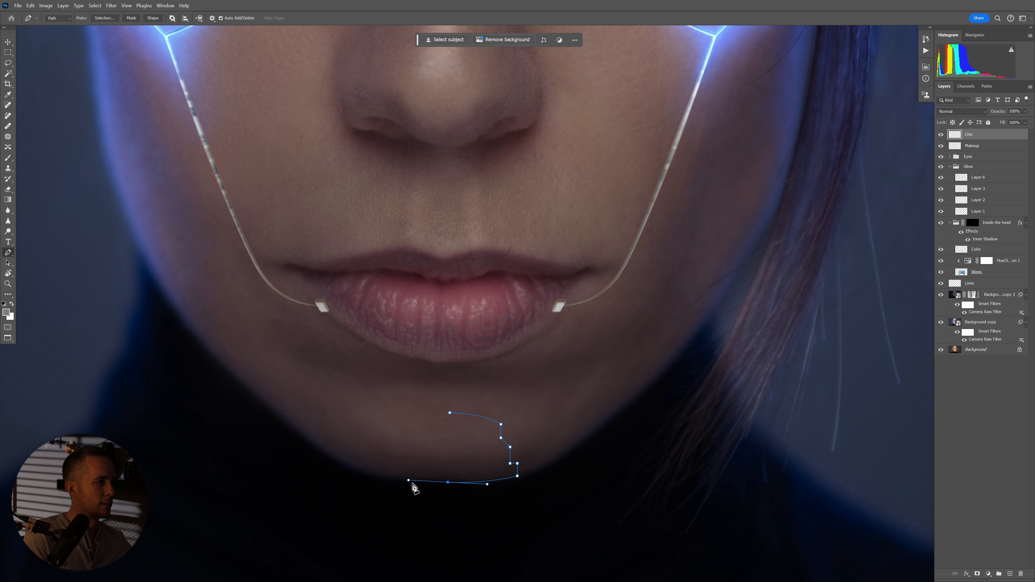
Convert the half-chin path to a selection, fill it with black on the Chin layer and deselect
key("ctrl+Return")
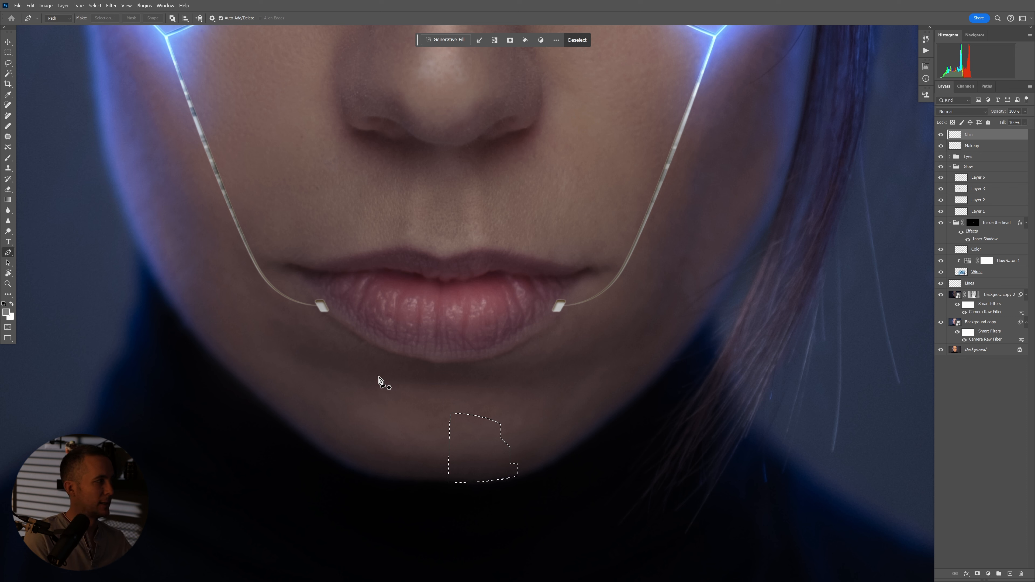
key("d")
key("alt+BackSpace")
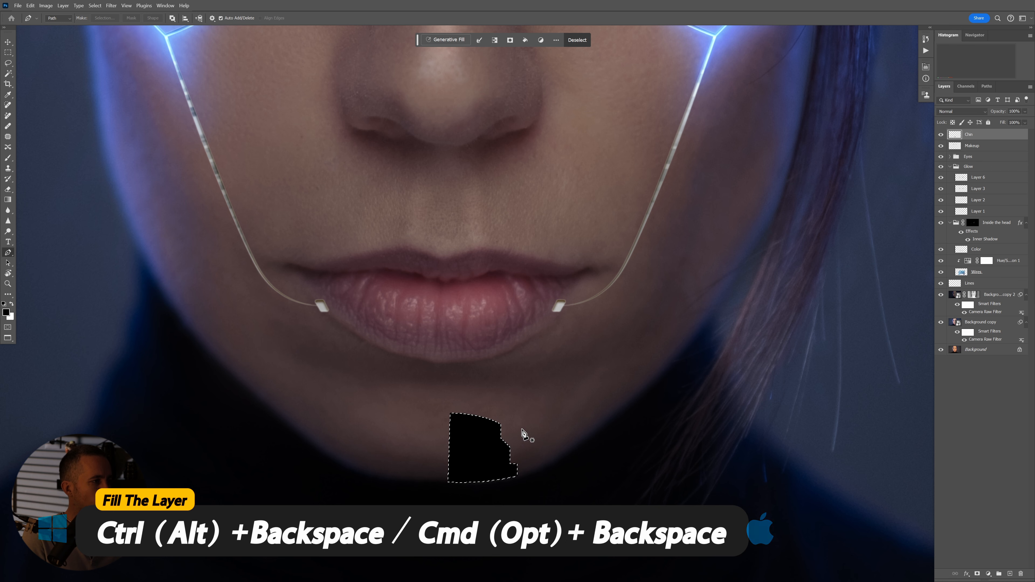
key("ctrl+d")
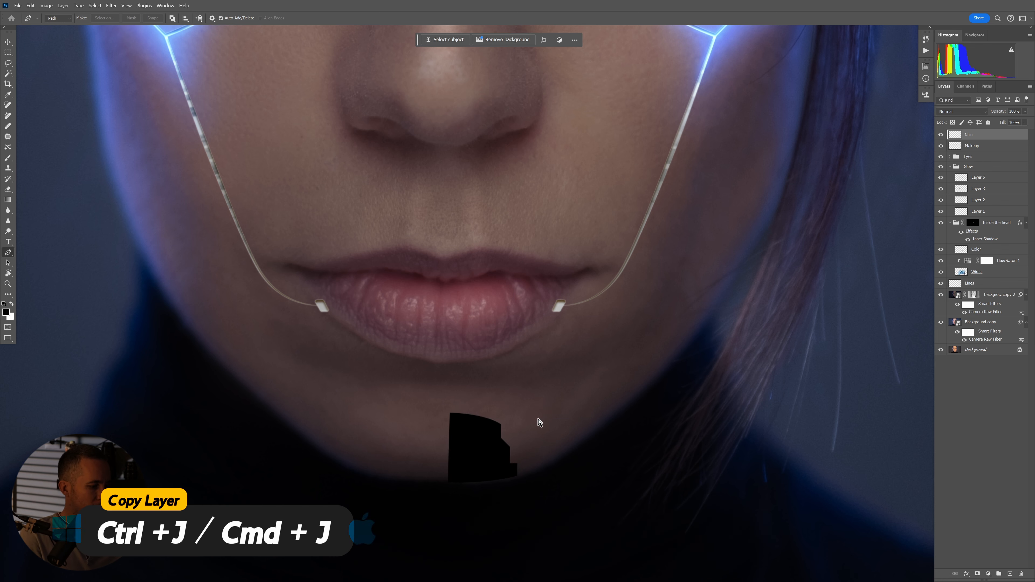
Duplicate the Chin layer and flip the copy horizontally about its inner edge to form the mirrored half of the chin shape
key("ctrl+j")
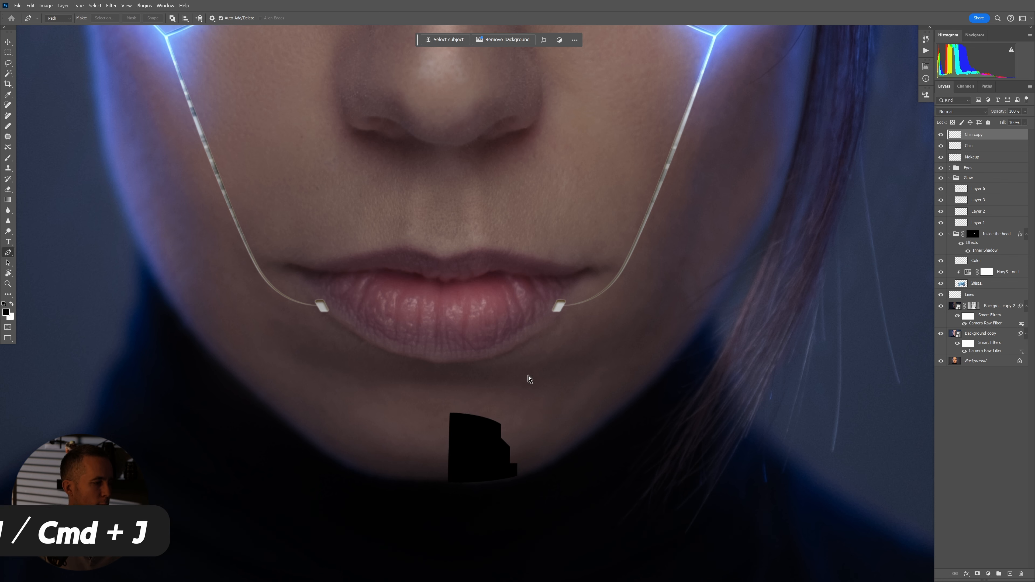
key("ctrl+t")
scroll(481, 453, "up", 5)
left_click_drag(526, 441, 422, 440)
key("Return")
key("p")
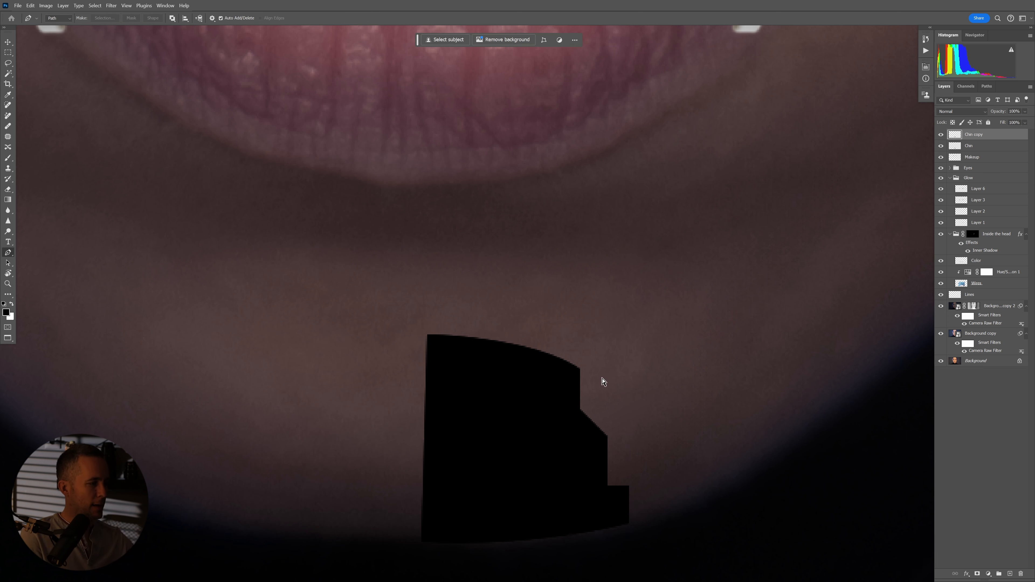
key("ctrl+t")
left_click_drag(525, 439, 422, 439)
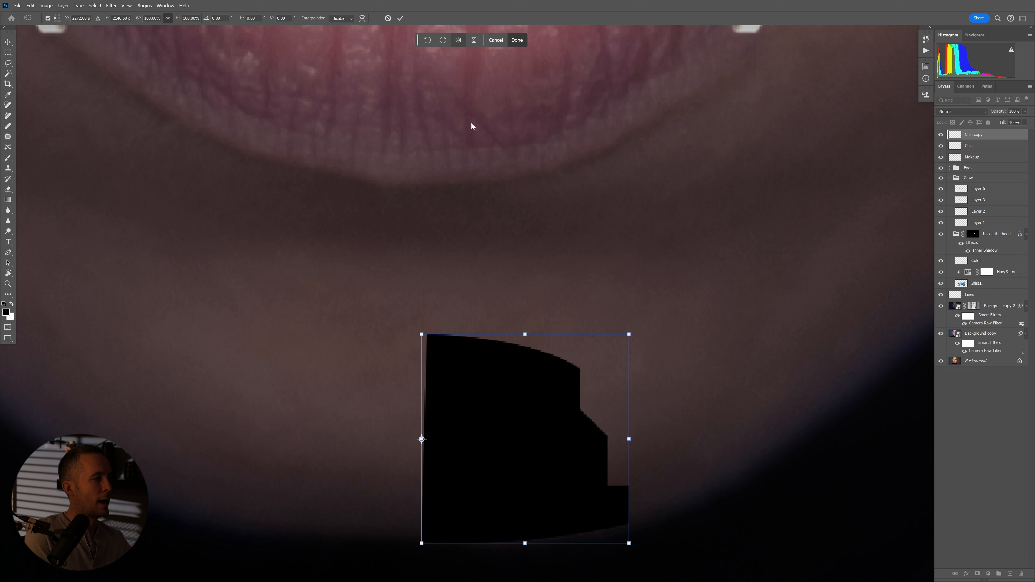
right_click(518, 390)
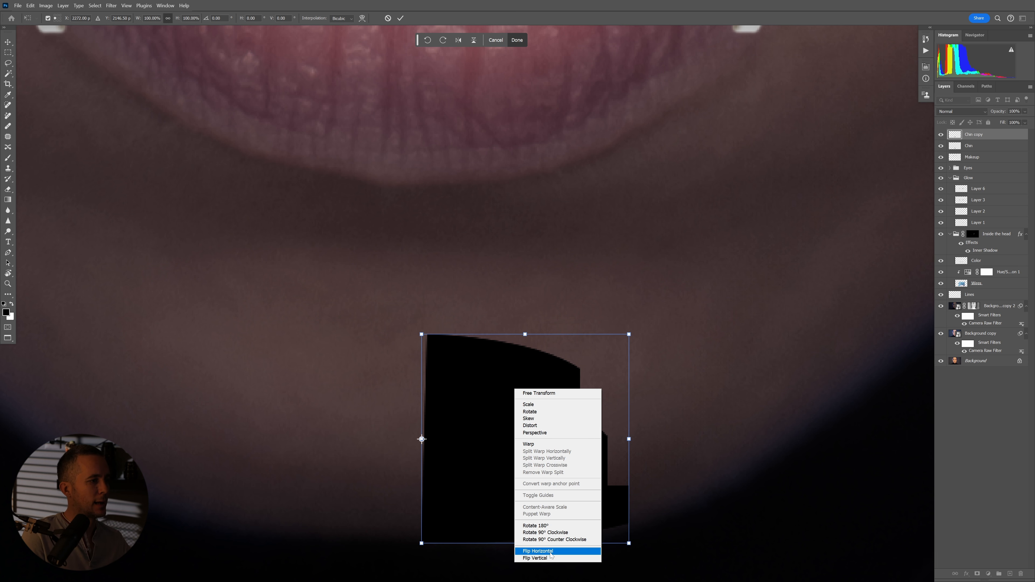
left_click(458, 40)
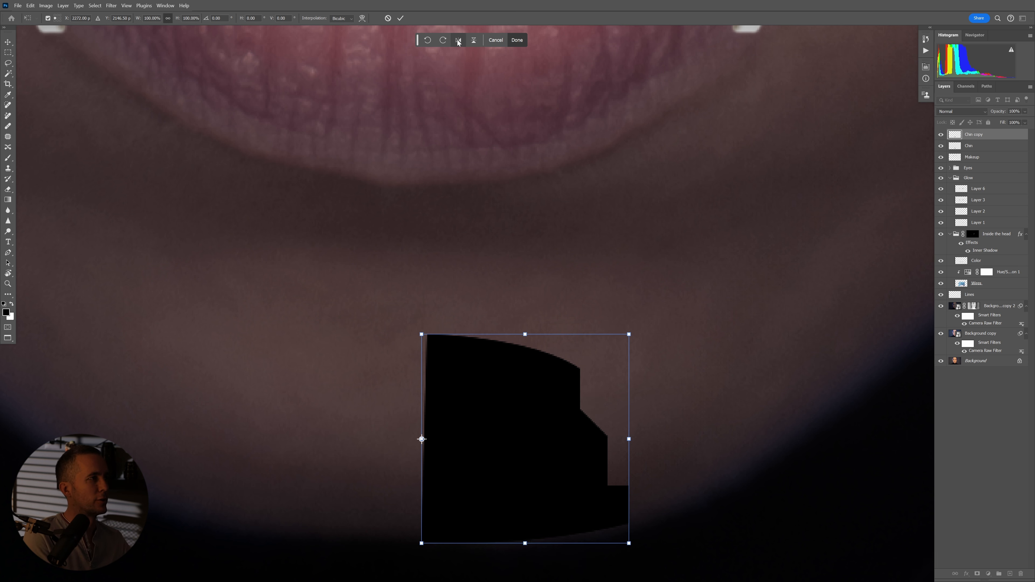
left_click(459, 40)
left_click(517, 40)
key("p")
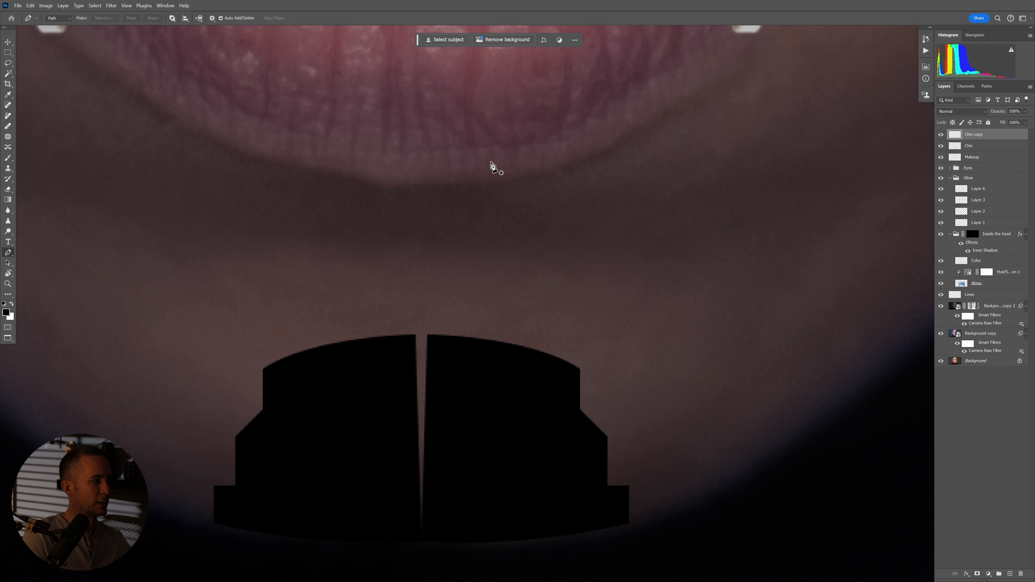
Choose the Hard Round brush and set its opacity to 100%
scroll(456, 389, "down", 5)
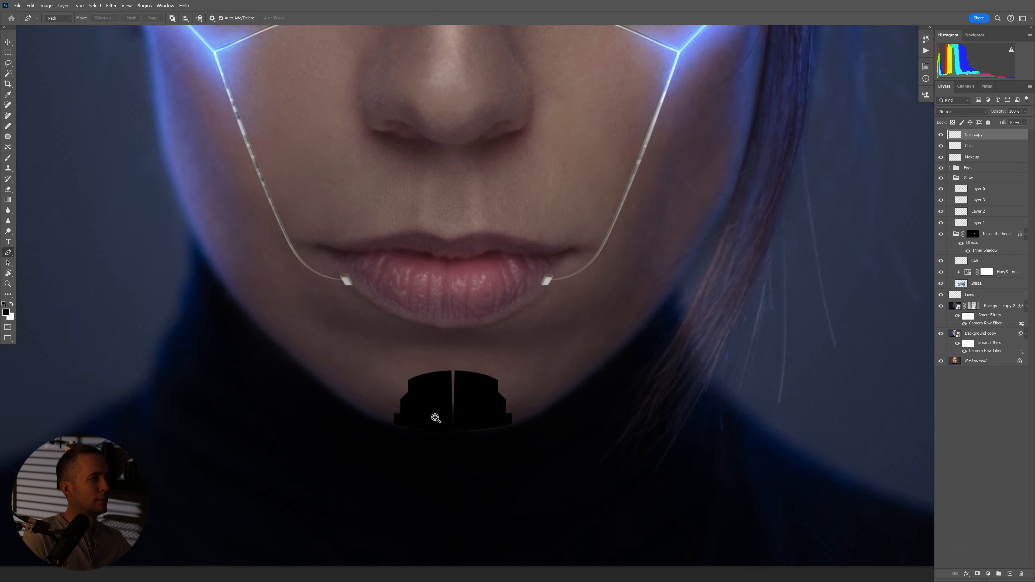
scroll(436, 418, "down", 3)
scroll(422, 435, "up", 8)
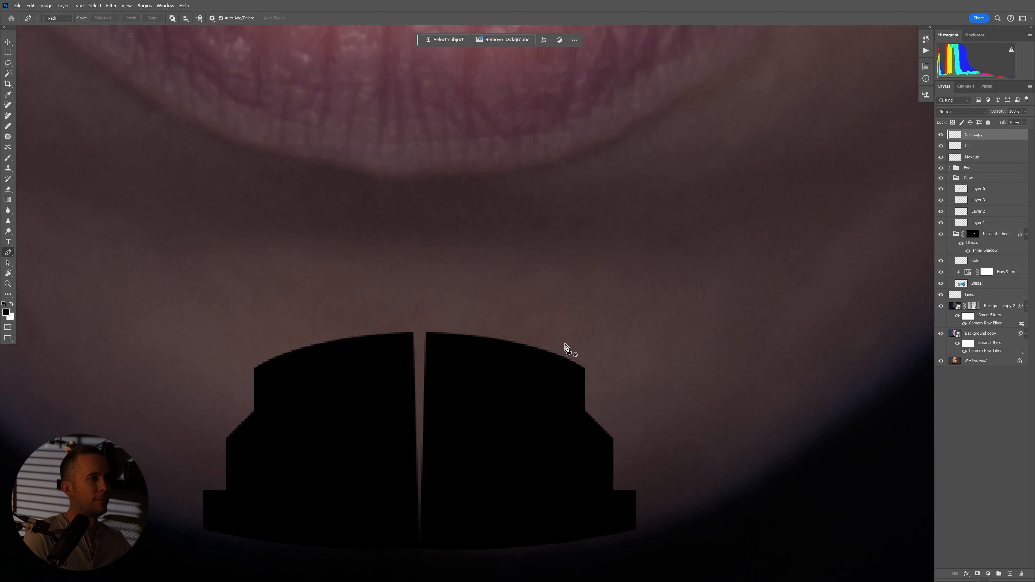
key("b")
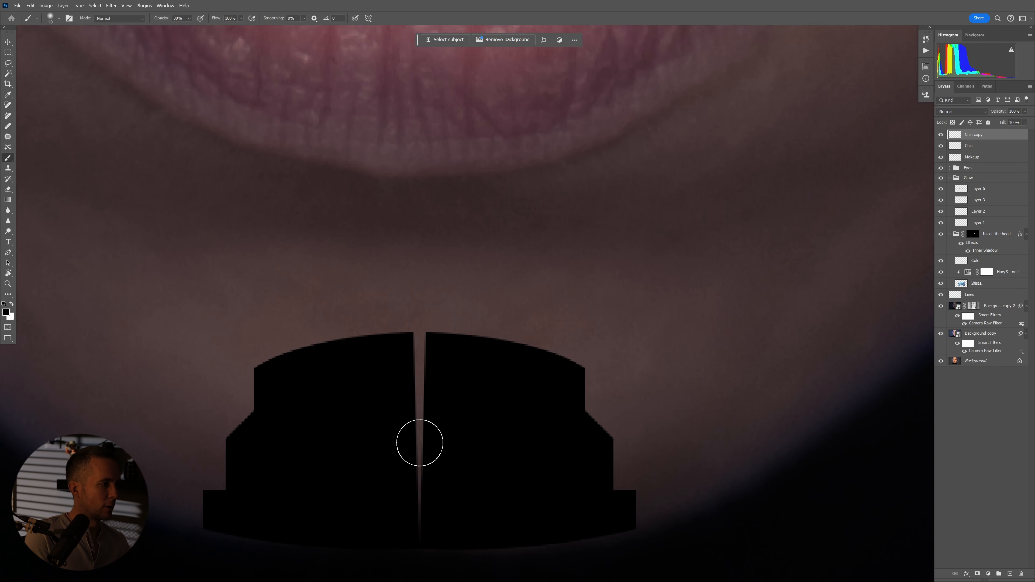
right_click(423, 448)
left_click(437, 452)
left_click(486, 482)
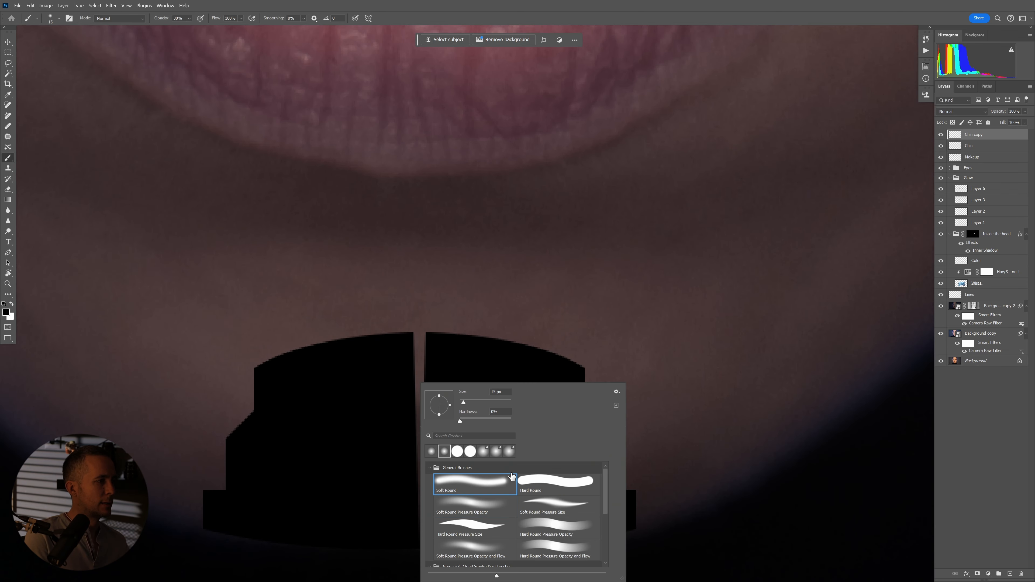
left_click(541, 480)
left_click(403, 409)
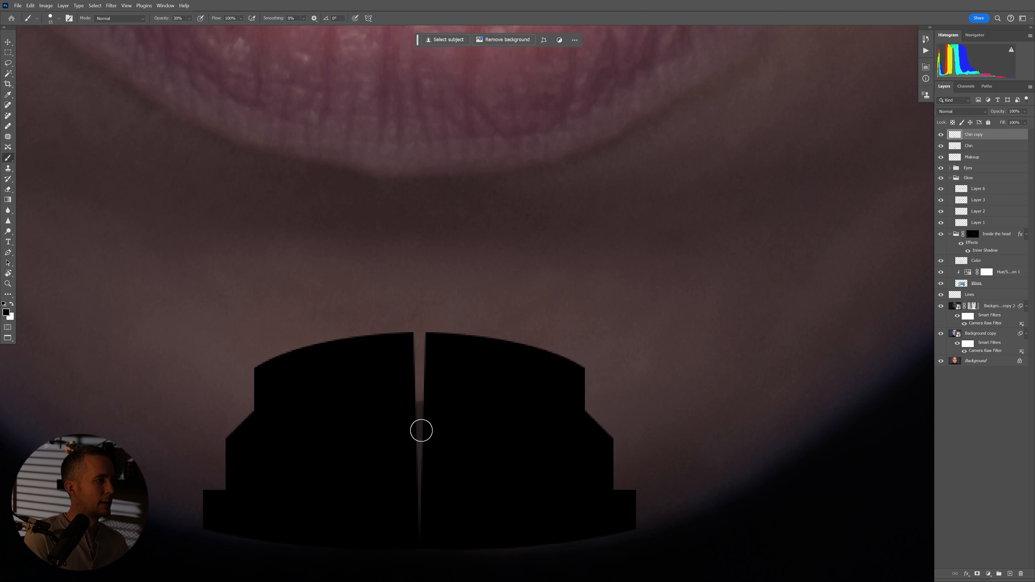
key("0")
Paint black over the narrow gap between the two halves of the chin shape
left_click_drag(420, 406, 418, 488)
left_click_drag(414, 371, 423, 374)
left_click_drag(430, 345, 428, 338)
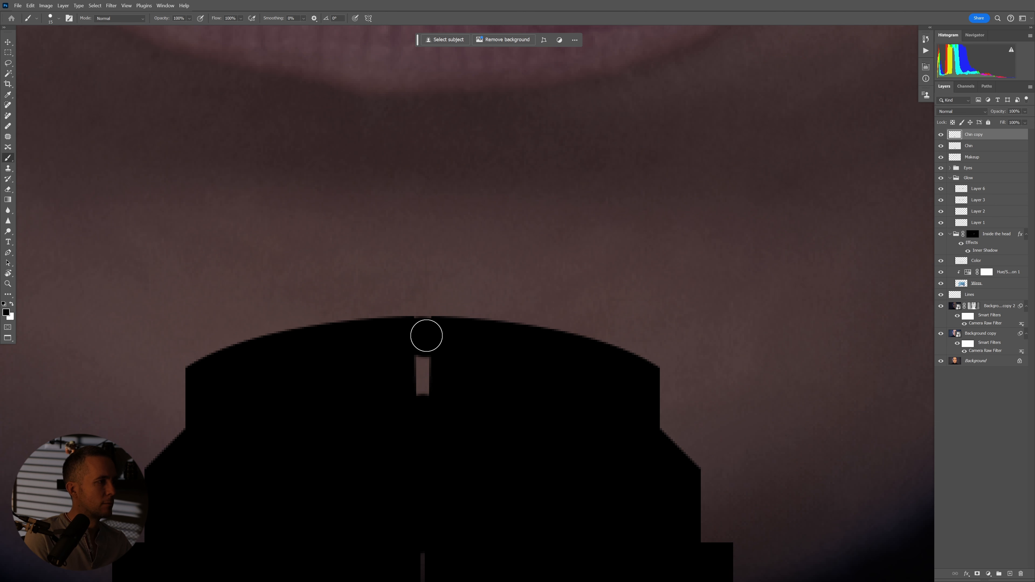
left_click_drag(428, 337, 433, 383)
left_click_drag(426, 492, 416, 329)
left_click_drag(415, 379, 415, 420)
mouse_move(476, 391)
left_mouse_down()
mouse_move(454, 407)
mouse_move(478, 367)
mouse_move(466, 425)
mouse_move(488, 403)
mouse_move(471, 419)
mouse_move(501, 425)
mouse_move(478, 409)
left_mouse_up()
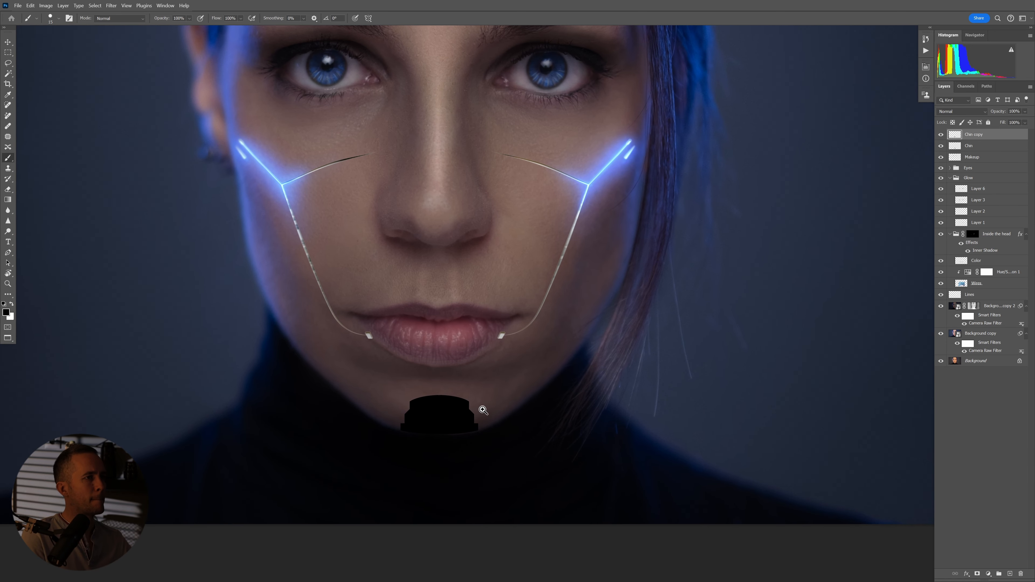
Merge the Chin and Chin copy layers into one layer and name it Chin part
left_click(954, 147, "shift")
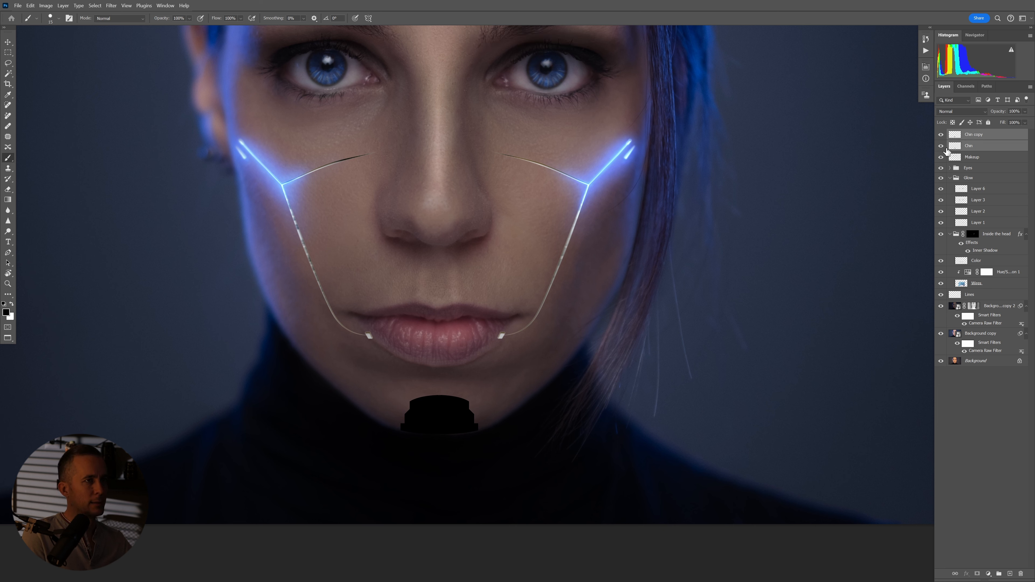
key("ctrl+e")
key("BackSpace")
type("part")
key("Return")
Enlarge the black chin shape slightly with Free Transform so it spans the lower edge of the chin
key("ctrl+t")
scroll(489, 416, "up", 2)
left_click_drag(481, 417, 506, 446)
key("Return")
key("b")
Soften the outer edges of the black chin shape with the Blur tool
key("ctrl+0")
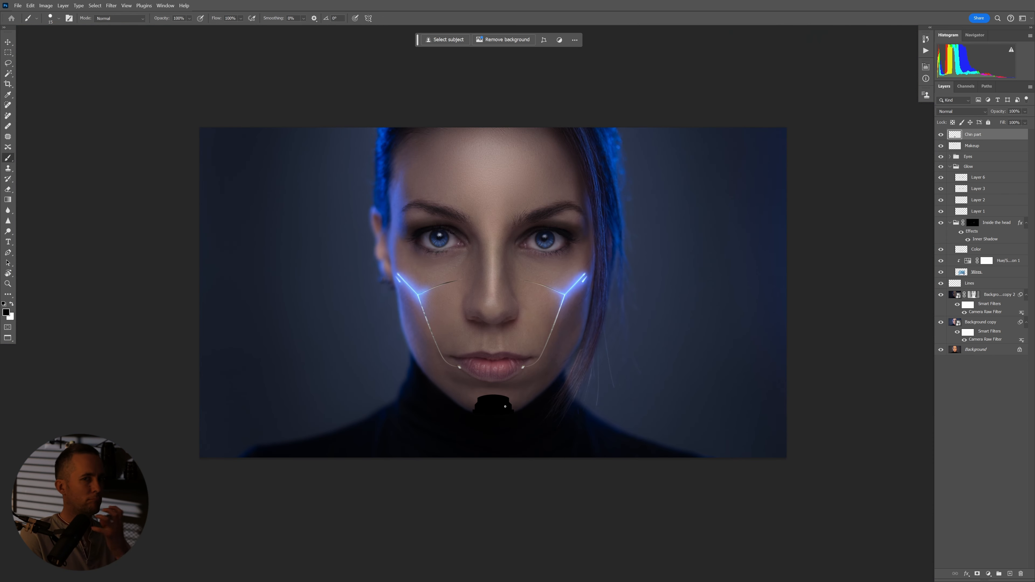
scroll(493, 411, "up", 5)
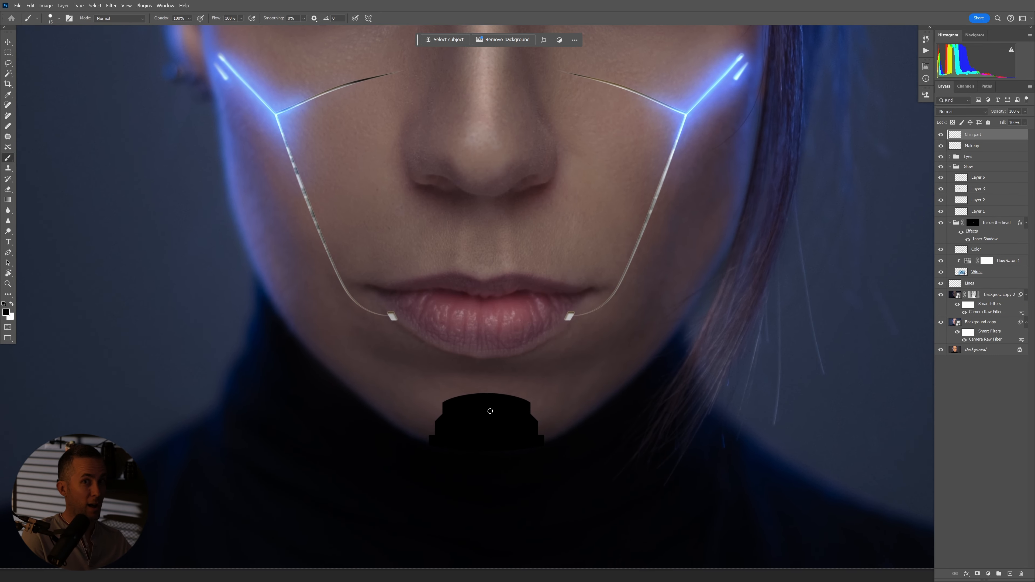
left_click(8, 211)
scroll(474, 411, "up", 3)
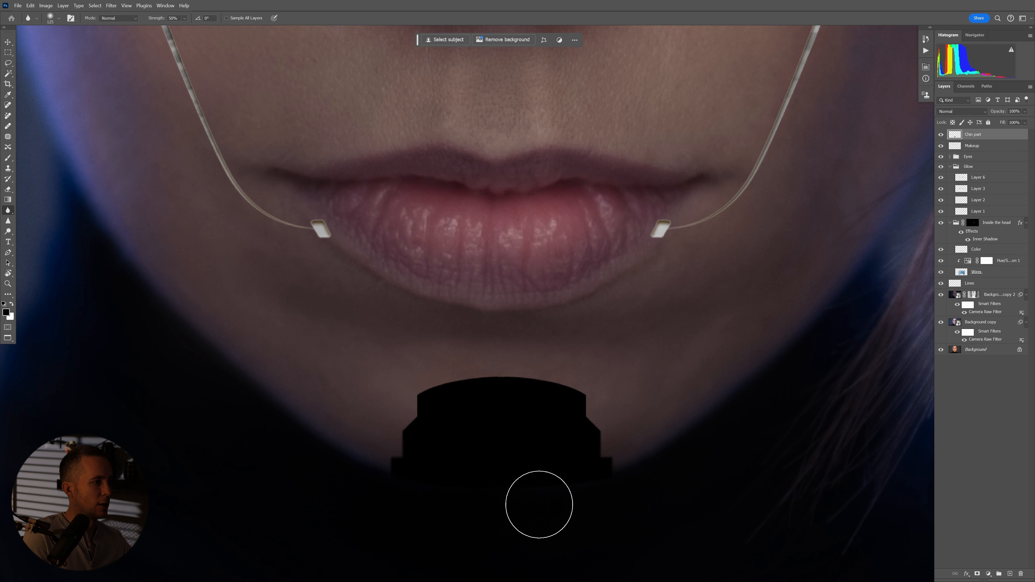
mouse_move(524, 488)
left_mouse_down()
mouse_move(411, 409)
mouse_move(411, 479)
mouse_move(462, 393)
mouse_move(594, 384)
left_mouse_up()
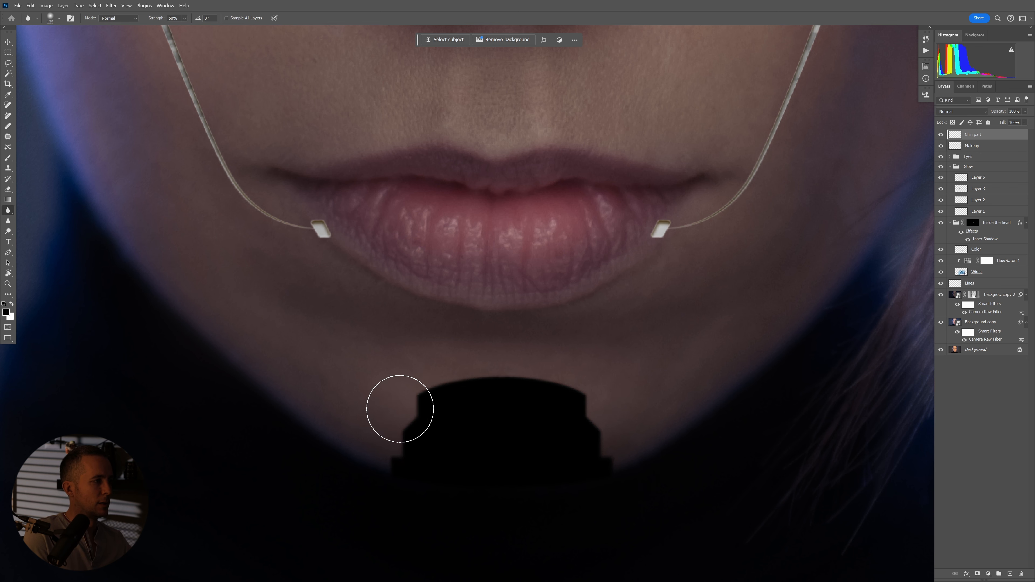
Blur the lower right edge of the black chin shape
left_click_drag(501, 472, 641, 457)
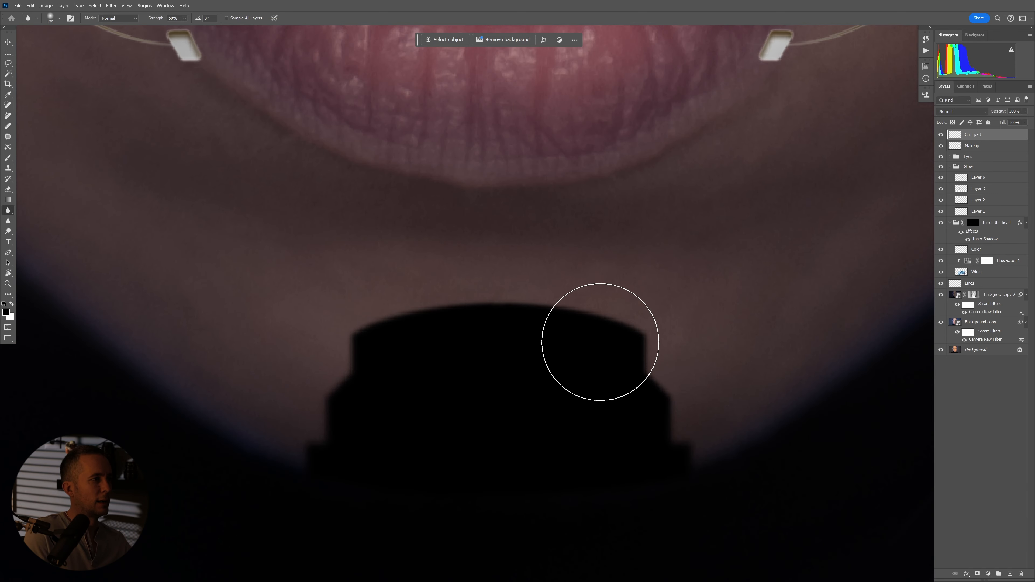
left_click_drag(663, 472, 499, 425)
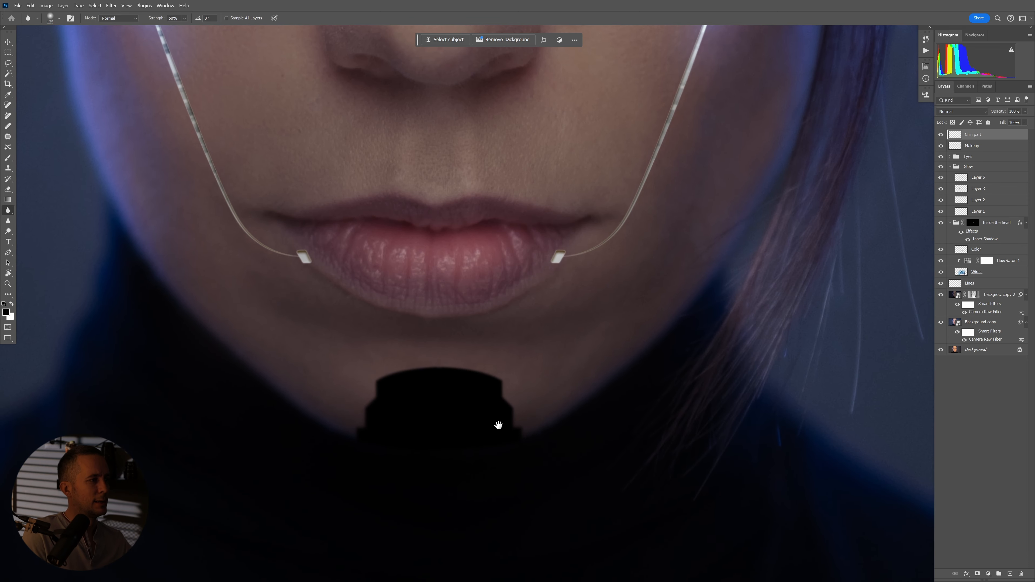
Add a new empty layer above Chin part and clip it to that layer
left_click(513, 393, "ctrl")
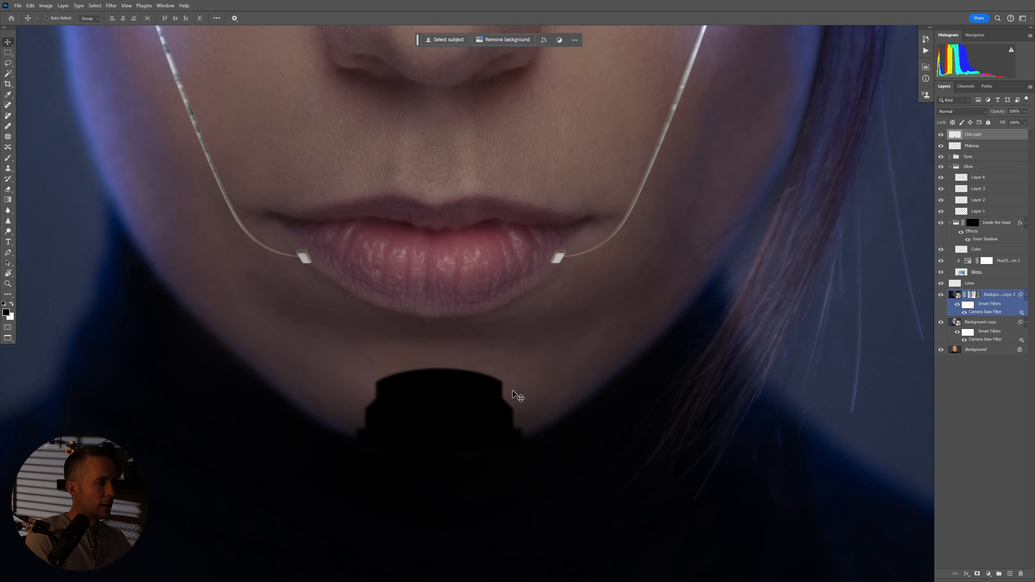
left_click(1005, 551)
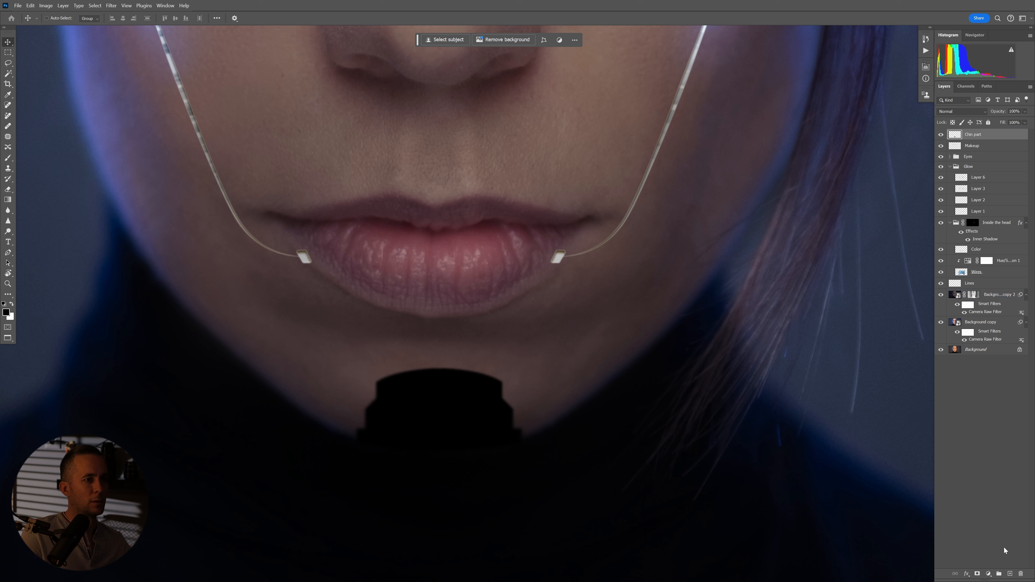
left_click(1010, 573)
left_click(968, 140, "alt")
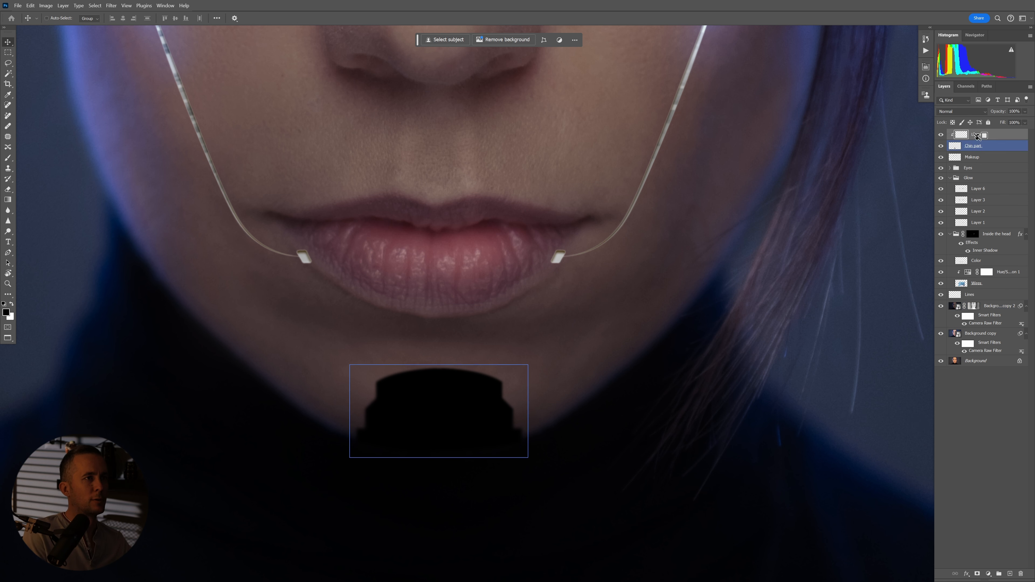
left_click(542, 334, "ctrl")
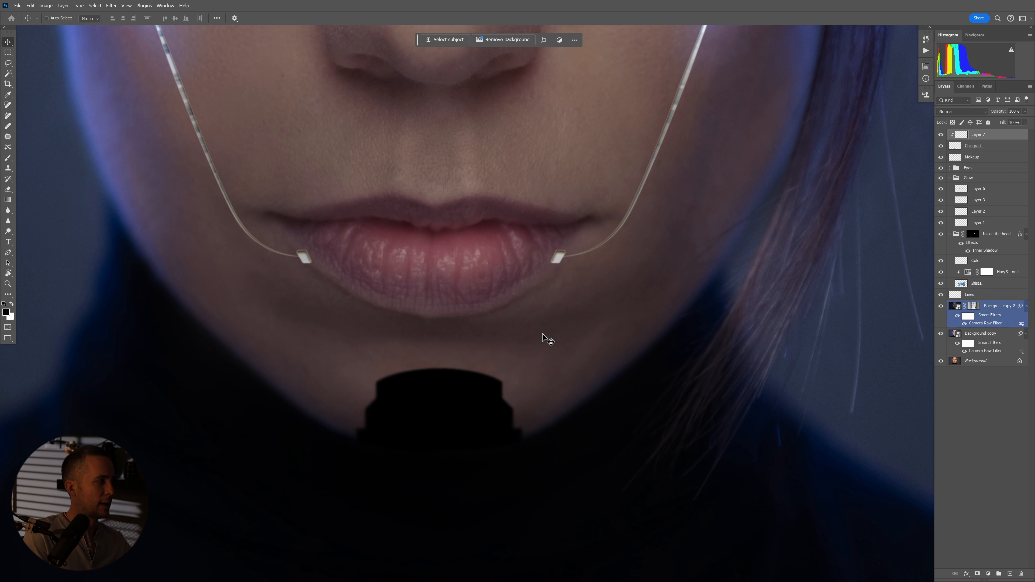
Set up the Brush with the Soft Round tip and white as the foreground colour
key("b")
right_click(516, 391)
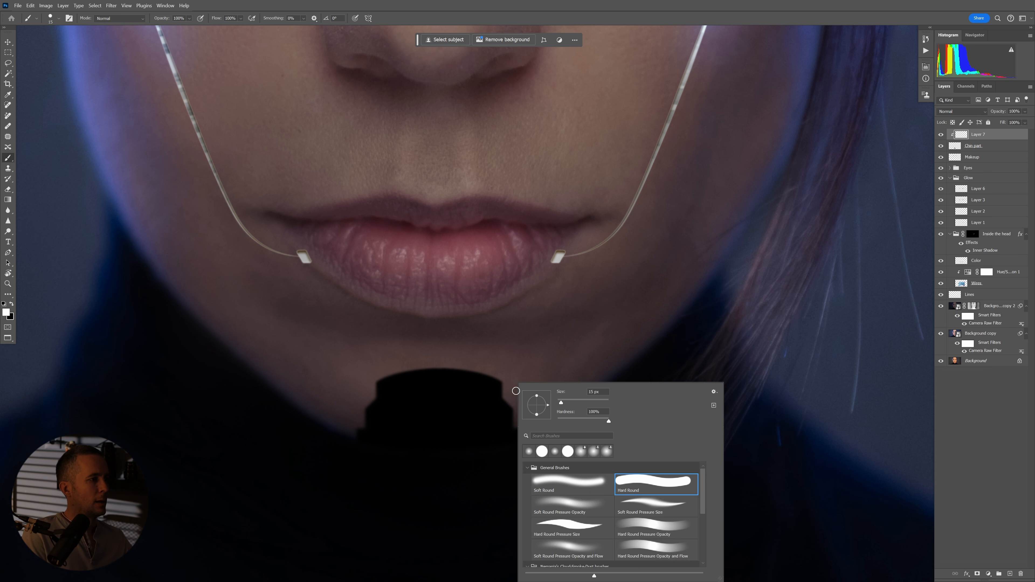
left_click(587, 485)
left_click_drag(446, 414, 458, 410)
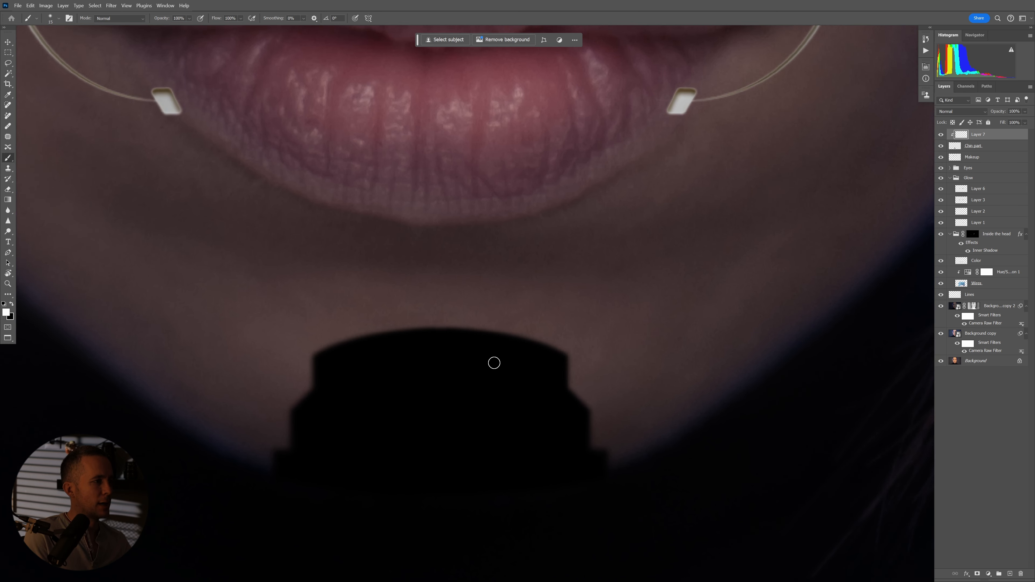
Try painting thin white highlight strokes across the upper part of the black chin shape, lowering the brush opacity to 50%
left_click_drag(495, 348, 550, 378)
key("ctrl+z")
right_click(481, 346)
left_click(542, 467)
left_click_drag(464, 357, 530, 378)
key("ctrl+z")
left_click_drag(494, 349, 553, 369)
key("ctrl+z")
key("bracketleft")
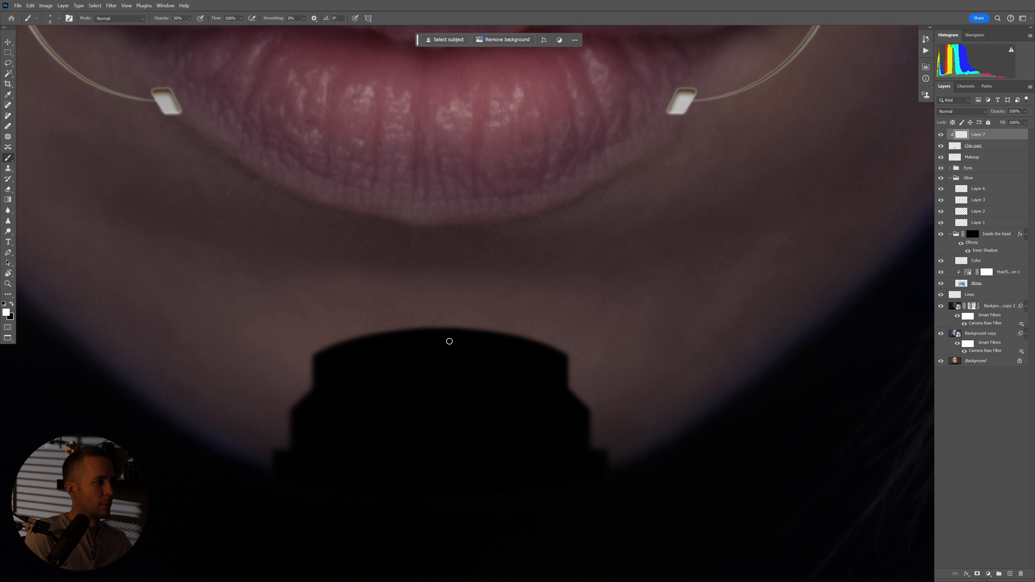
left_click_drag(455, 340, 506, 343)
key("ctrl+z")
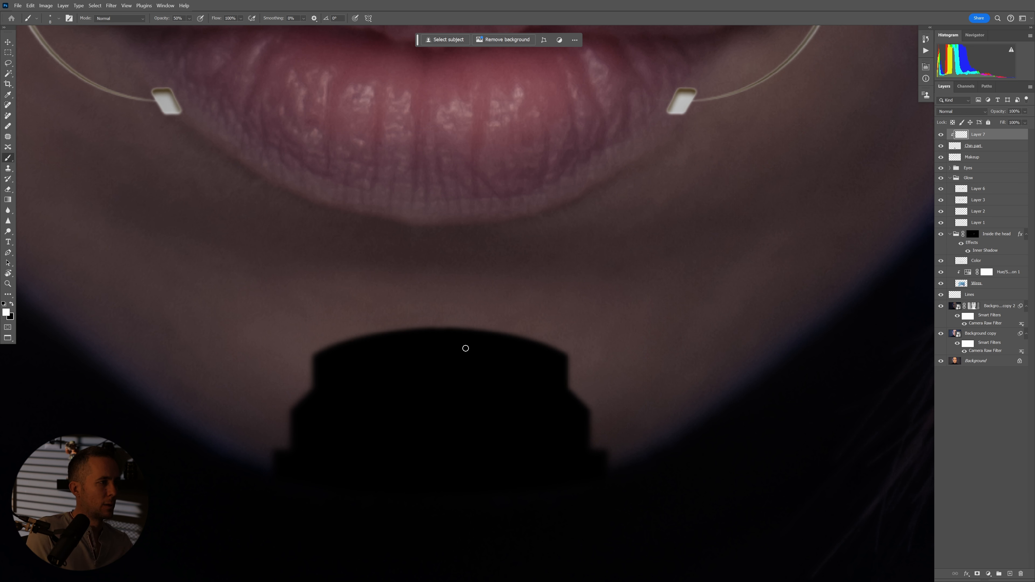
left_click_drag(463, 328, 547, 344)
key("ctrl+z")
Paint a soft white rim highlight at 50% opacity along the top right curve and stepped right edge of the chin shape
key("bracketright")
key("bracketright")
mouse_move(461, 325)
left_mouse_down()
mouse_move(577, 351)
mouse_move(458, 319)
mouse_move(509, 322)
mouse_move(454, 320)
mouse_move(551, 329)
mouse_move(385, 316)
mouse_move(576, 339)
left_mouse_up()
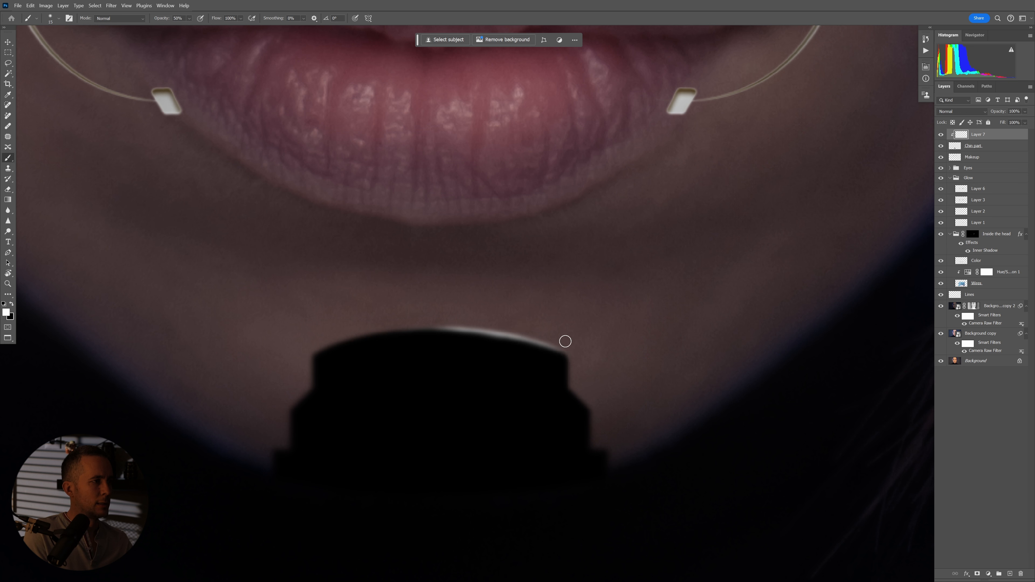
mouse_move(572, 381)
left_mouse_down()
mouse_move(592, 390)
mouse_move(571, 393)
mouse_move(592, 391)
mouse_move(579, 393)
mouse_move(603, 419)
mouse_move(576, 396)
mouse_move(608, 421)
mouse_move(582, 410)
mouse_move(574, 389)
mouse_move(601, 417)
mouse_move(591, 416)
mouse_move(594, 443)
mouse_move(624, 448)
mouse_move(596, 451)
mouse_move(626, 447)
left_mouse_up()
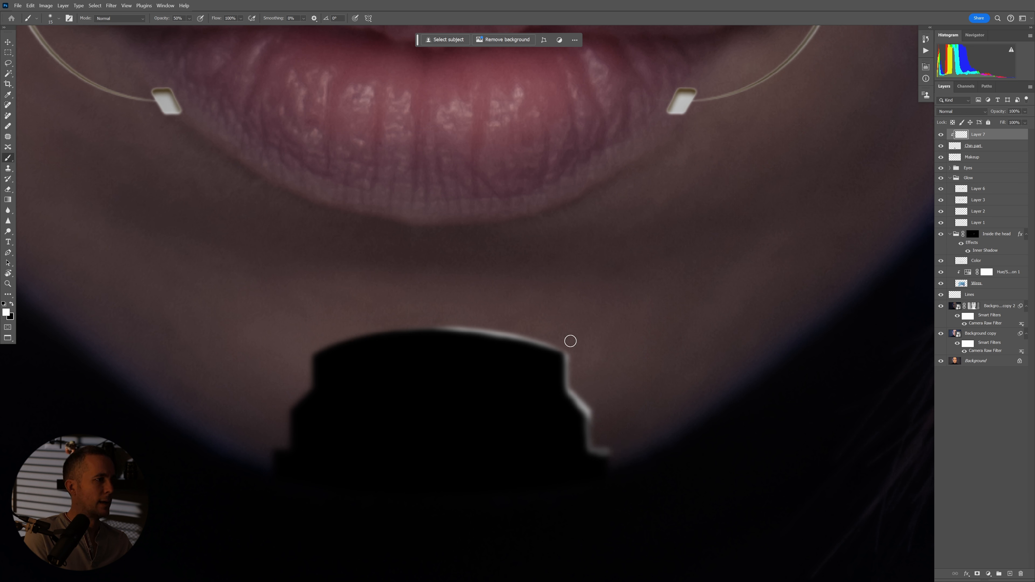
mouse_move(564, 353)
left_mouse_down()
mouse_move(551, 332)
mouse_move(450, 323)
left_mouse_up()
scroll(571, 353, "down", 3)
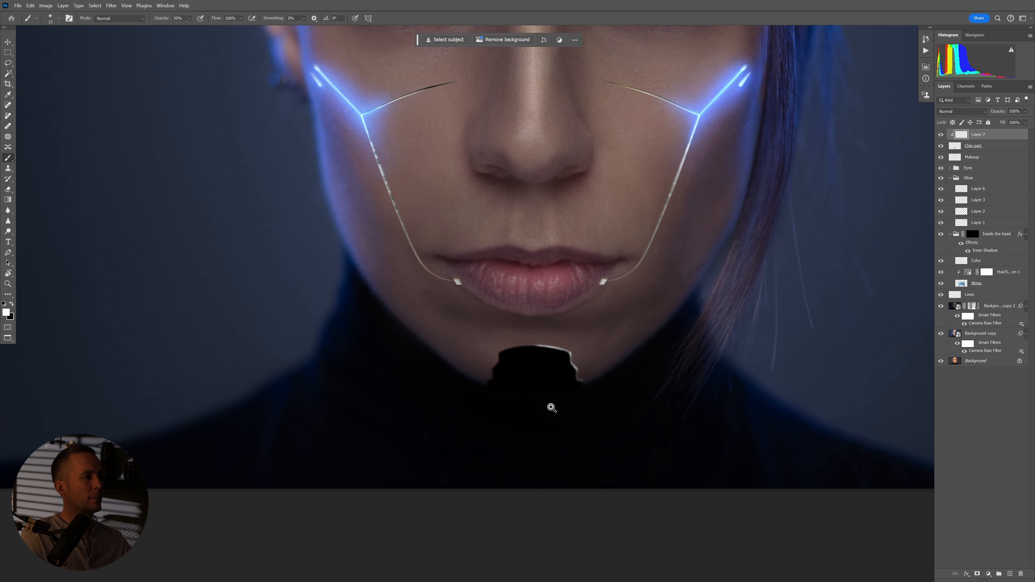
left_click_drag(561, 357, 600, 355)
mouse_move(499, 309)
left_mouse_down()
mouse_move(602, 331)
mouse_move(632, 433)
mouse_move(652, 432)
left_mouse_up()
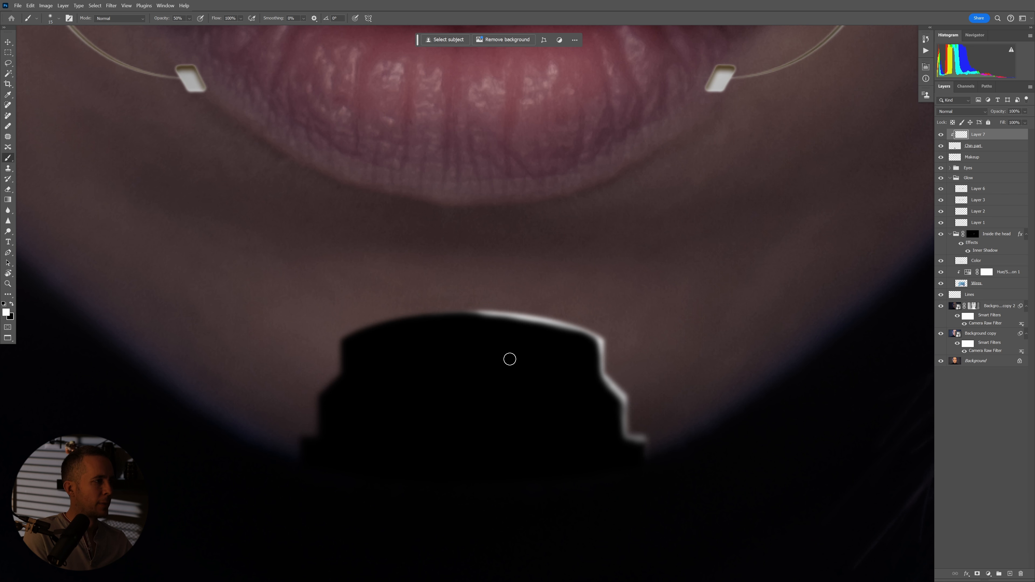
Paint a thin curved white line just inside the top right edge of the chin shape, working in a rotated view
key("r")
left_click_drag(545, 356, 571, 166)
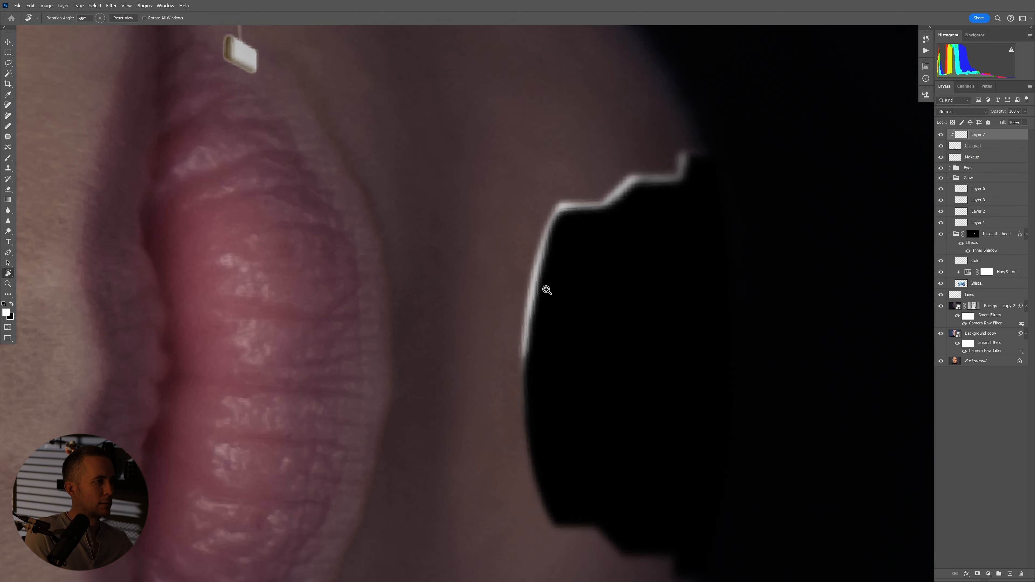
key("b")
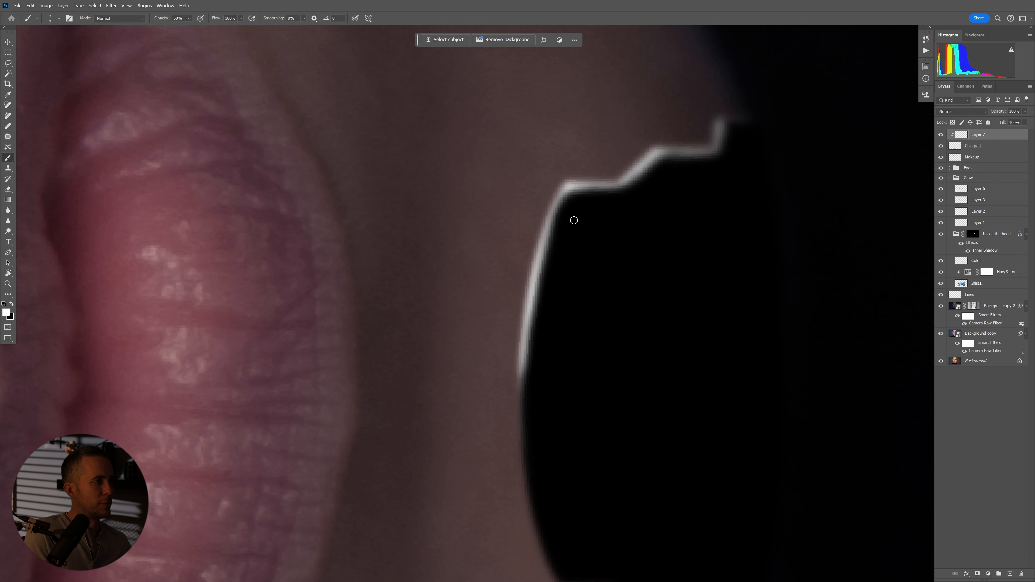
mouse_move(577, 211)
left_mouse_down()
mouse_move(555, 274)
mouse_move(545, 371)
left_mouse_up()
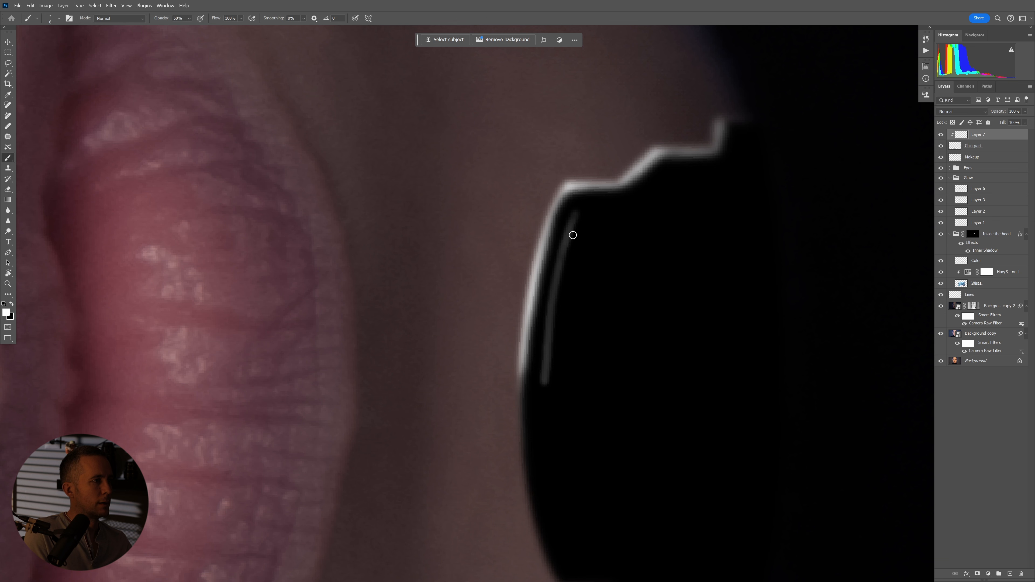
left_click_drag(575, 216, 548, 361)
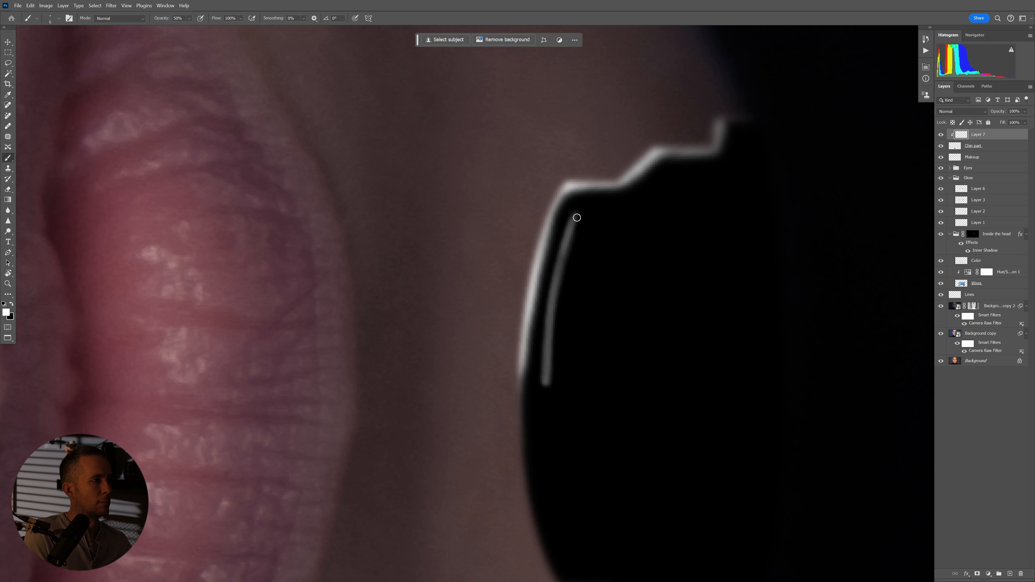
left_click_drag(577, 218, 546, 350)
key("Escape")
Paint two parallel horizontal white lines and a short diagonal line below them on the right half of the chin shape
mouse_move(603, 365)
left_mouse_down()
mouse_move(555, 385)
mouse_move(642, 363)
left_mouse_up()
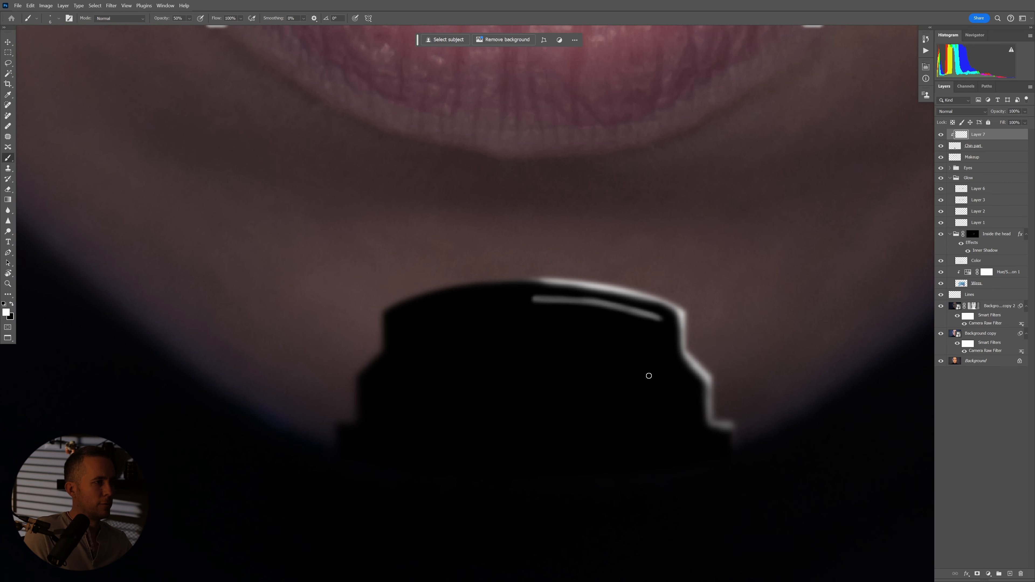
left_click(537, 380, "shift")
left_click(647, 377, "shift")
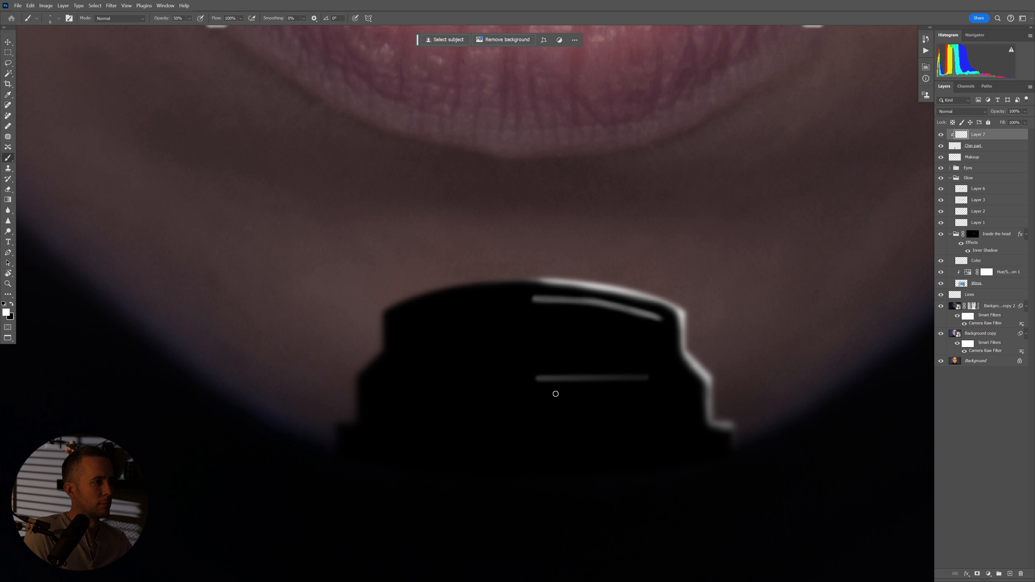
left_click(541, 378, "shift")
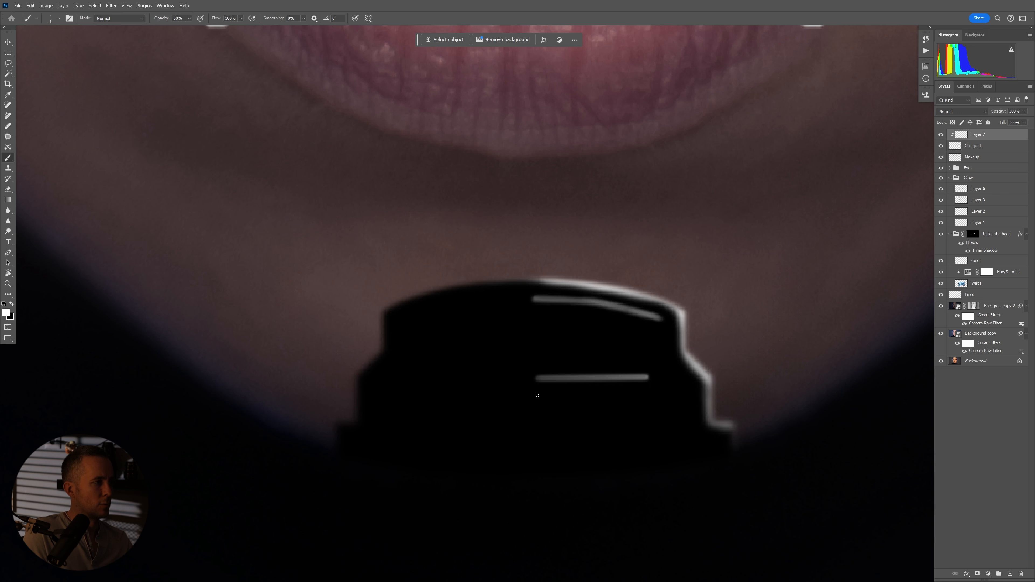
left_click(647, 395, "shift")
left_click(541, 396, "shift")
left_click(540, 394, "shift")
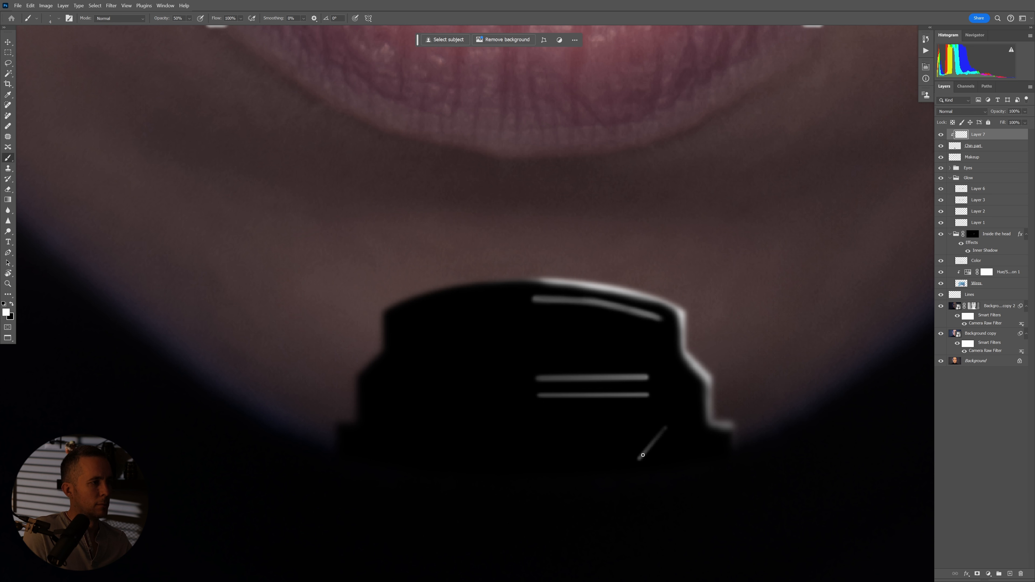
mouse_move(637, 438)
left_mouse_down()
mouse_move(613, 432)
mouse_move(629, 439)
left_mouse_up()
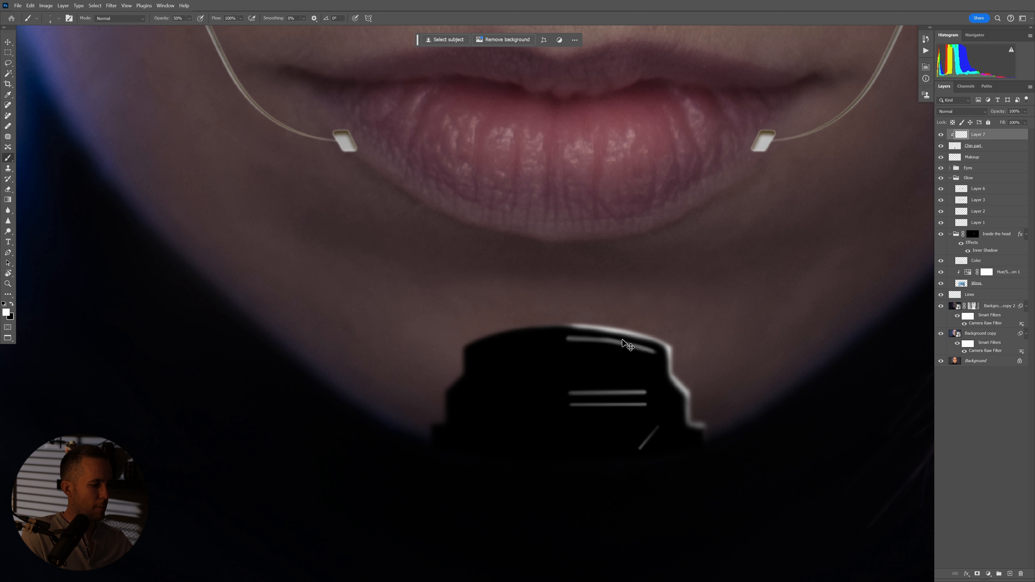
Duplicate the highlight layer and flip the copy horizontally about the face's vertical centre line onto the left half of the chin shape
key("ctrl+j")
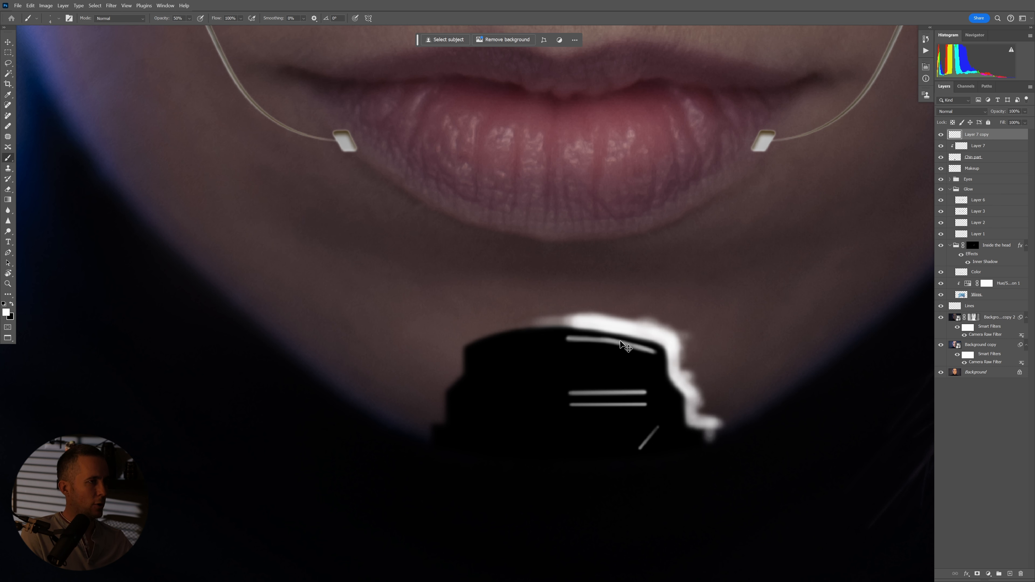
key("ctrl+t")
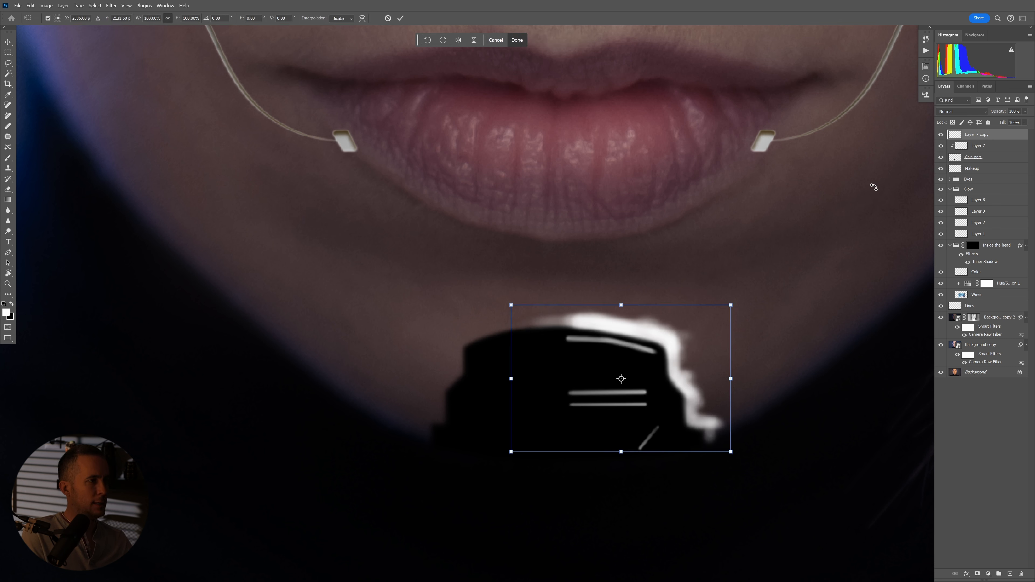
left_click_drag(621, 380, 570, 111)
scroll(582, 184, "down", 3)
left_click_drag(582, 185, 566, 151)
scroll(574, 290, "up", 5)
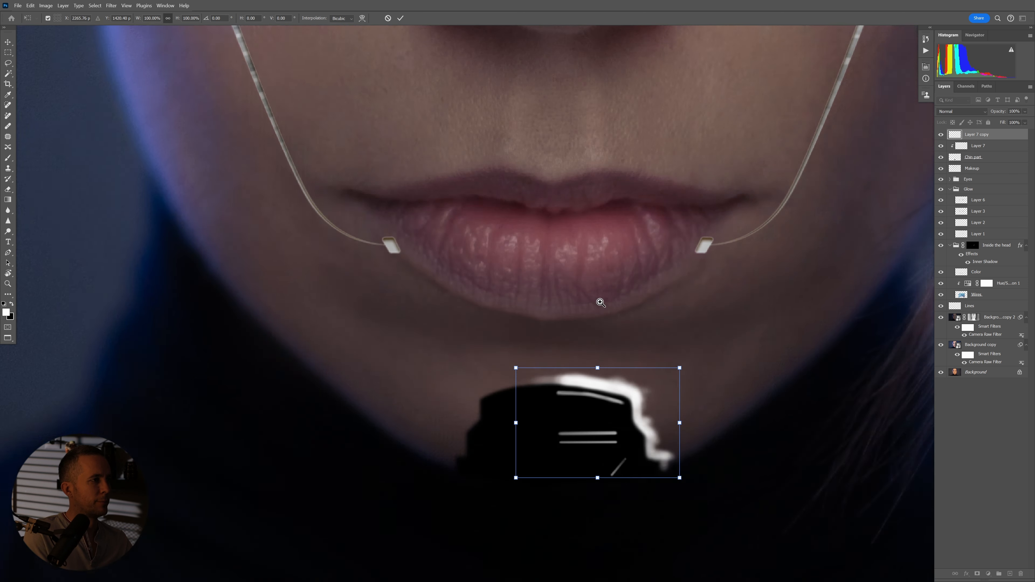
right_click(604, 445)
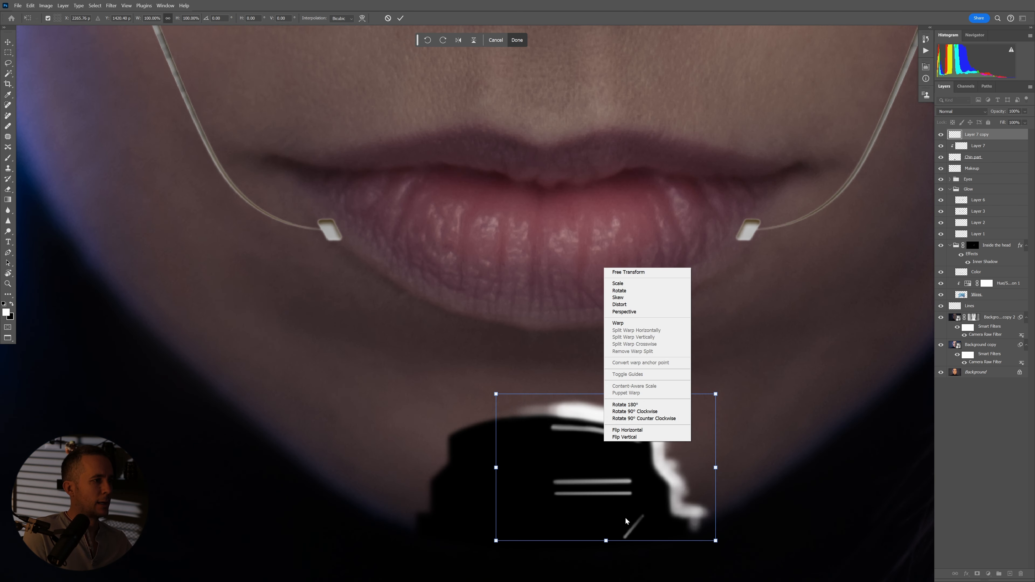
left_click(630, 430)
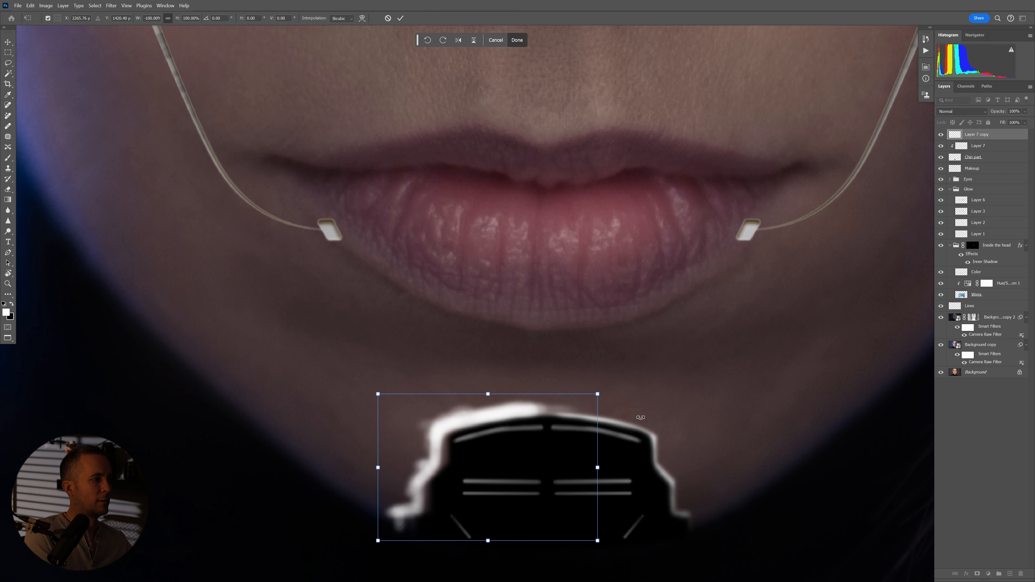
key("Return")
Clip the mirrored highlight layer to the chin shape
key("b")
left_click(974, 137, "alt")
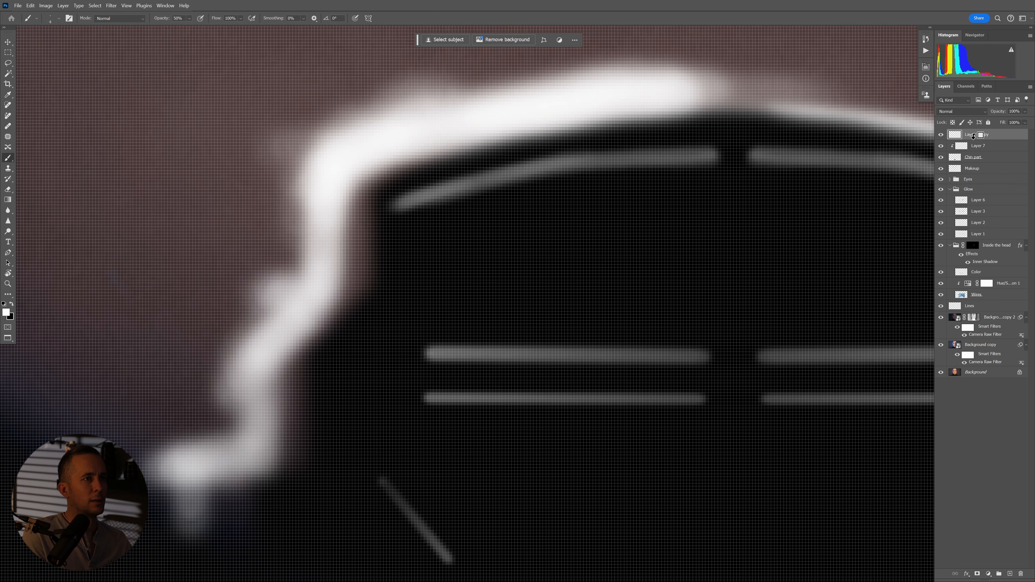
left_click(974, 140, "alt")
left_click_drag(747, 289, 607, 321)
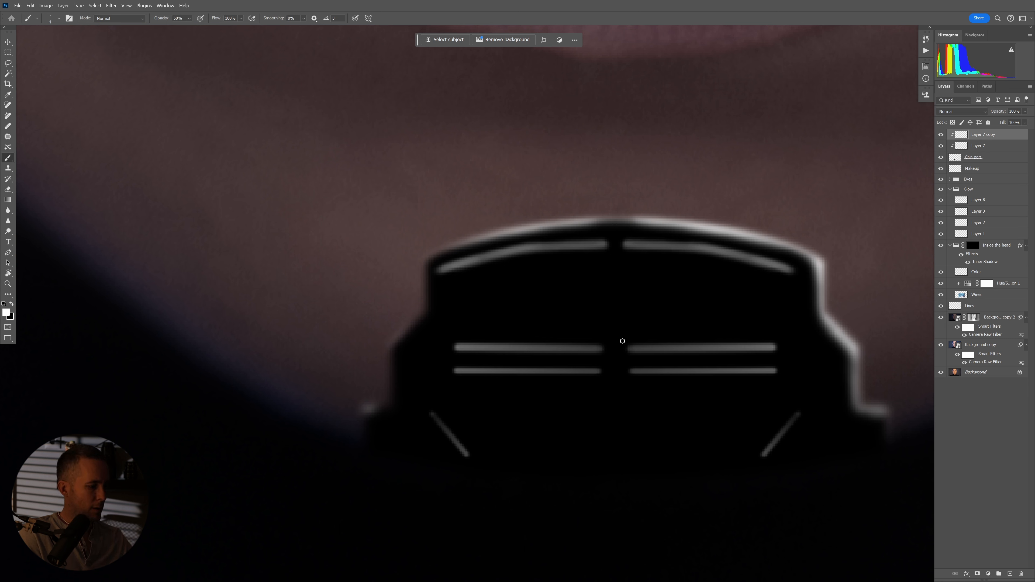
Try nudging the mirrored highlights sideways, releasing and restoring their clipping to the chin shape
key("v")
key("Left")
key("Left")
key("Left")
key("Left")
key("Right")
key("Right")
key("Right")
key("Right")
key("Right")
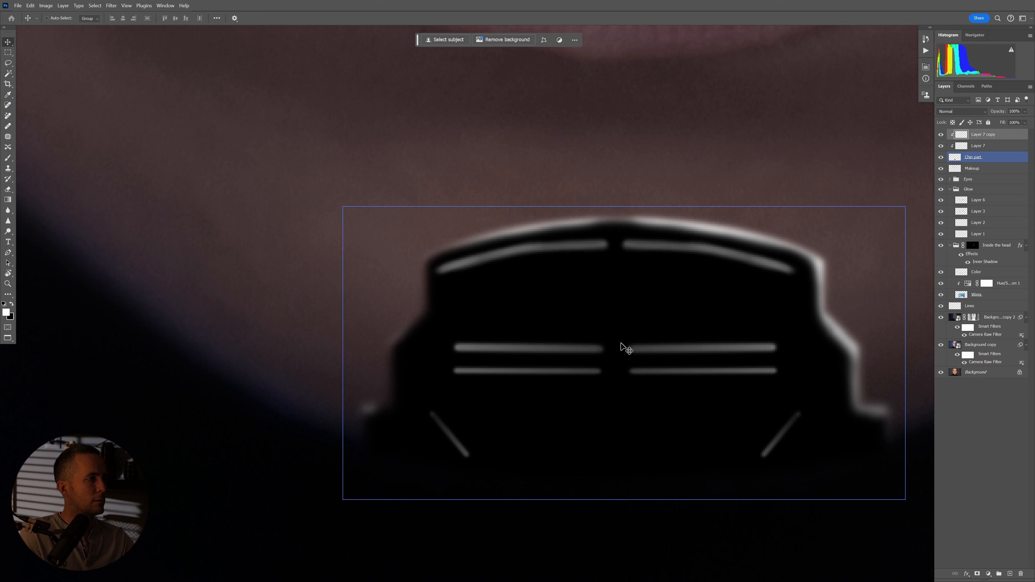
key("ctrl+alt+g")
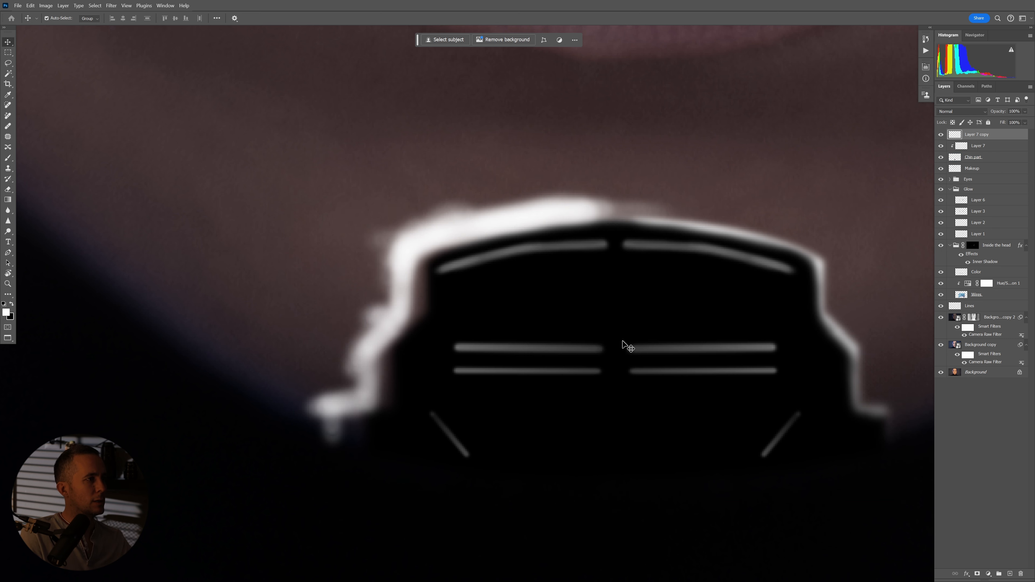
key("ctrl+alt+g")
Paint a soft white rim highlight with a larger brush along the stepped left edge and top centre of the chin shape
key("b")
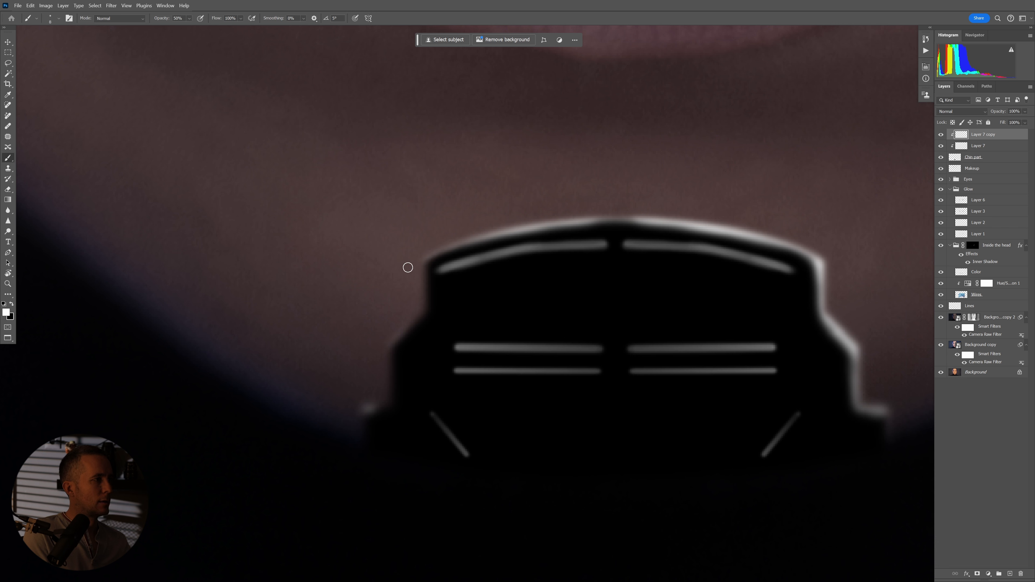
key("bracketright")
key("bracketright")
mouse_move(422, 269)
left_mouse_down()
mouse_move(421, 322)
mouse_move(428, 266)
mouse_move(425, 307)
mouse_move(385, 366)
mouse_move(391, 342)
mouse_move(395, 398)
mouse_move(392, 358)
mouse_move(392, 404)
mouse_move(363, 433)
left_mouse_up()
key("ctrl+z")
key("ctrl+z")
mouse_move(479, 300)
left_mouse_down()
mouse_move(456, 314)
mouse_move(499, 278)
left_mouse_up()
mouse_move(562, 201)
left_mouse_down()
mouse_move(684, 201)
mouse_move(504, 220)
left_mouse_up()
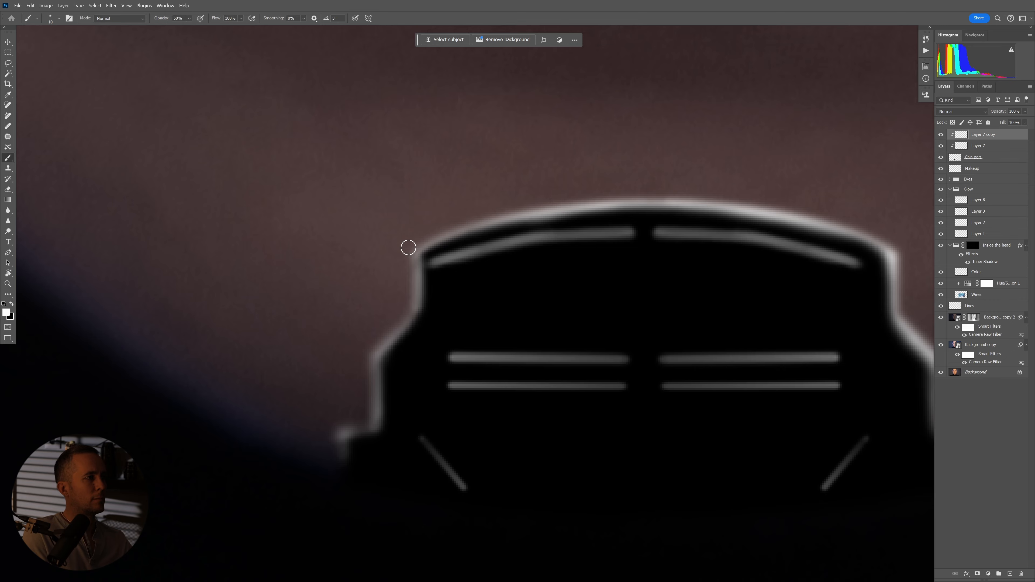
scroll(556, 256, "down", 5)
left_click_drag(569, 270, 465, 349)
scroll(488, 349, "up", 3)
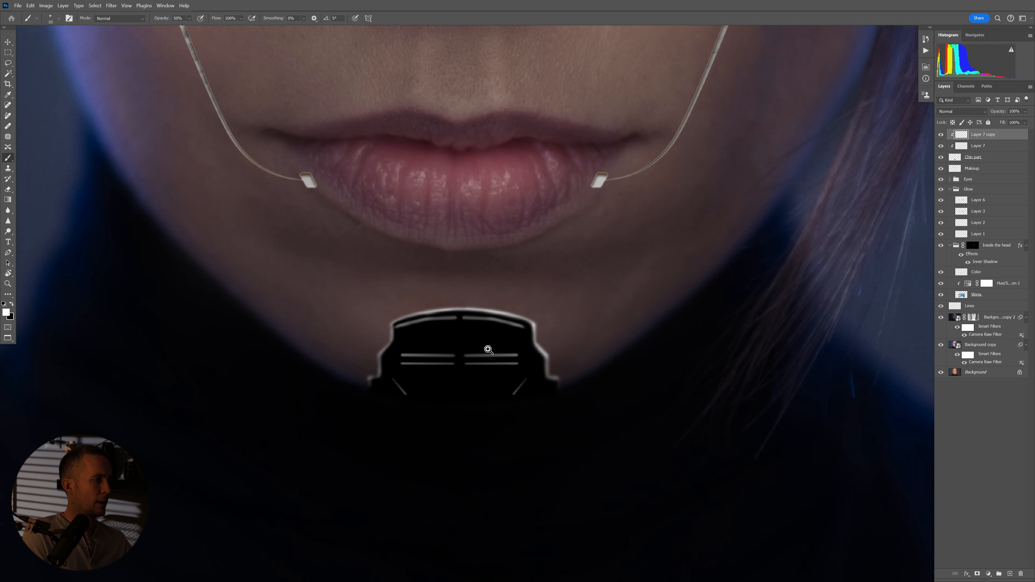
Draw a trapezoid with the Pen tool centred below the two pairs of horizontal highlight lines and convert it to a selection
scroll(489, 350, "up", 5)
key("p")
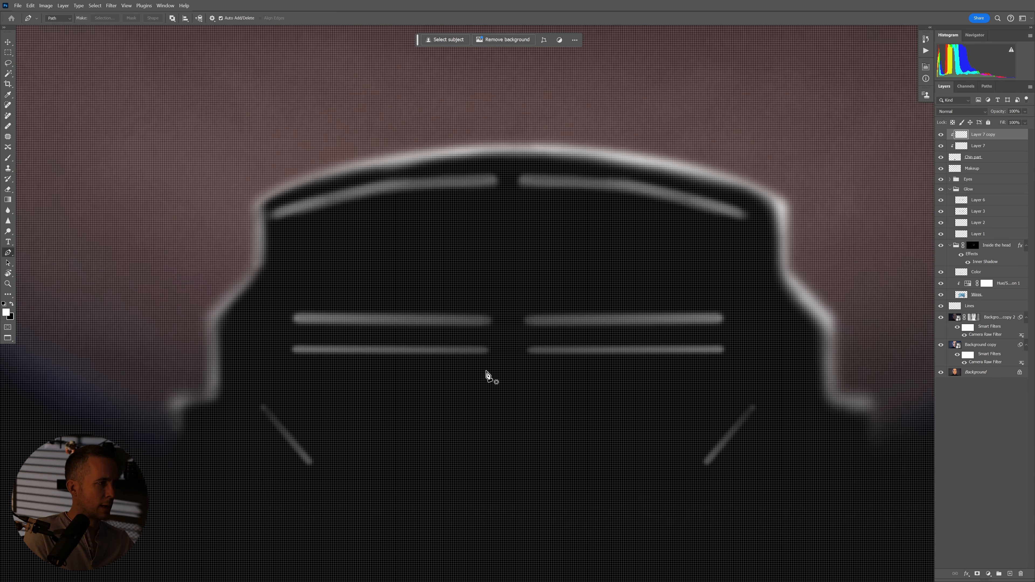
scroll(488, 373, "down", 6)
scroll(492, 370, "up", 2)
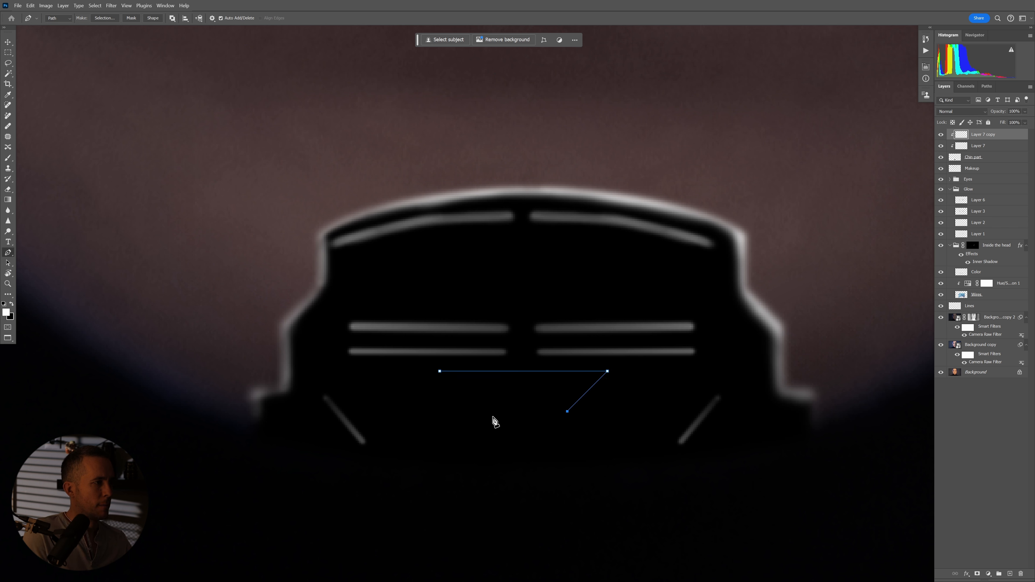
left_click(489, 411)
scroll(446, 393, "up", 1)
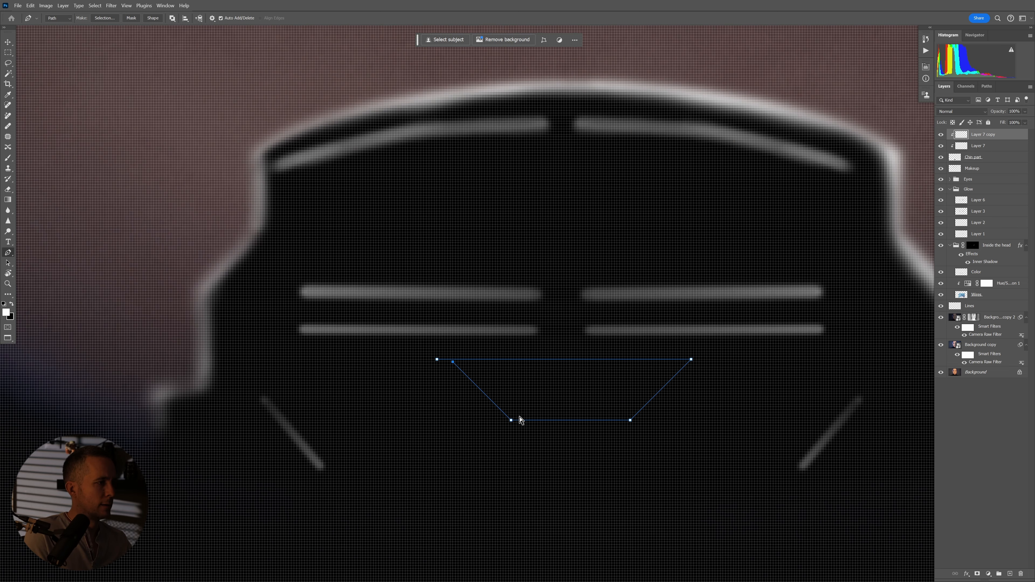
left_click_drag(512, 420, 500, 420)
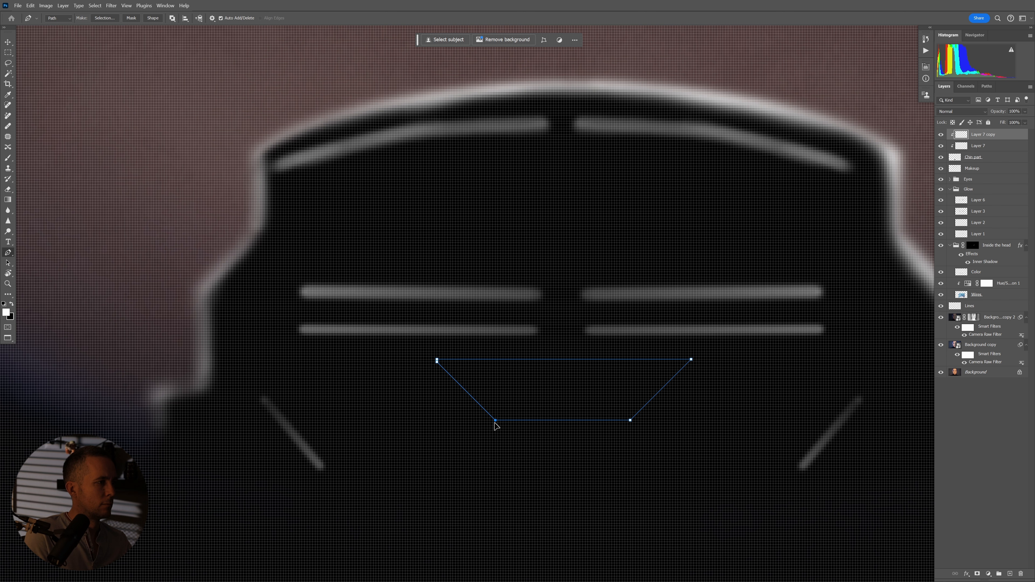
key("ctrl+Return")
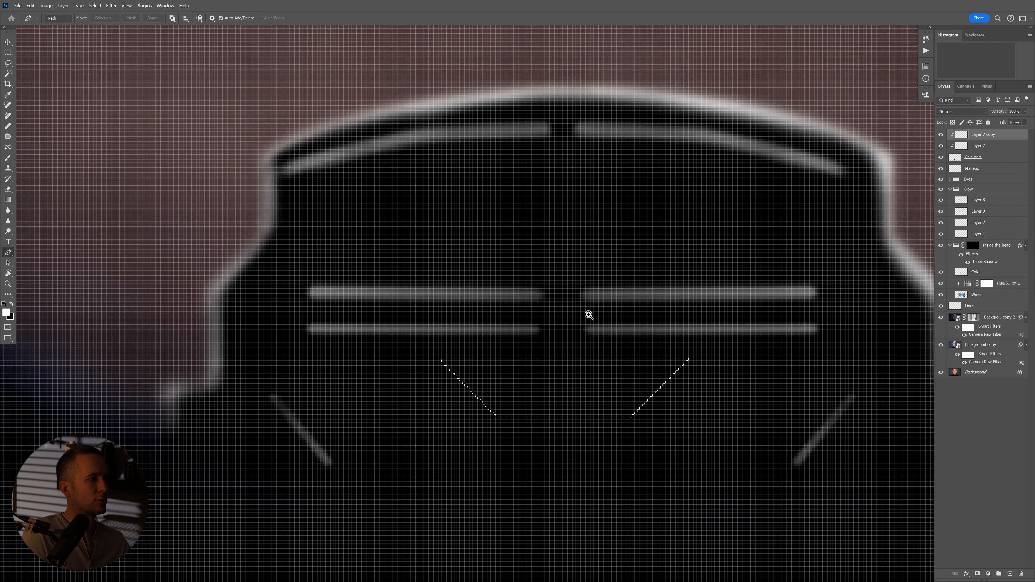
Try filling the trapezoid with white directly on the mirrored highlight layer and shifting that layer
scroll(587, 315, "down", 3)
key("alt+BackSpace")
key("ctrl+d")
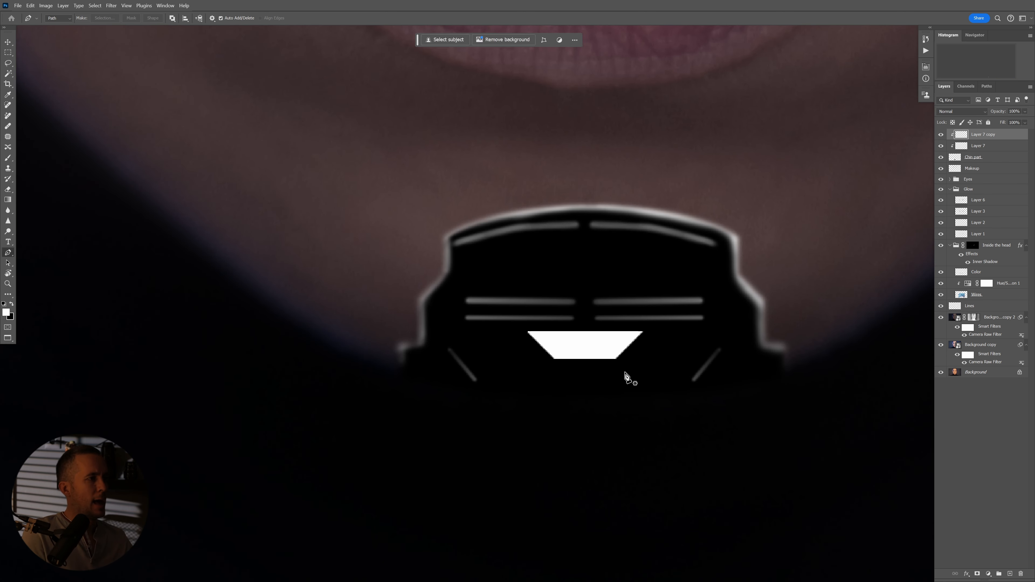
scroll(632, 364, "down", 3)
left_click_drag(631, 364, 548, 359)
key("v")
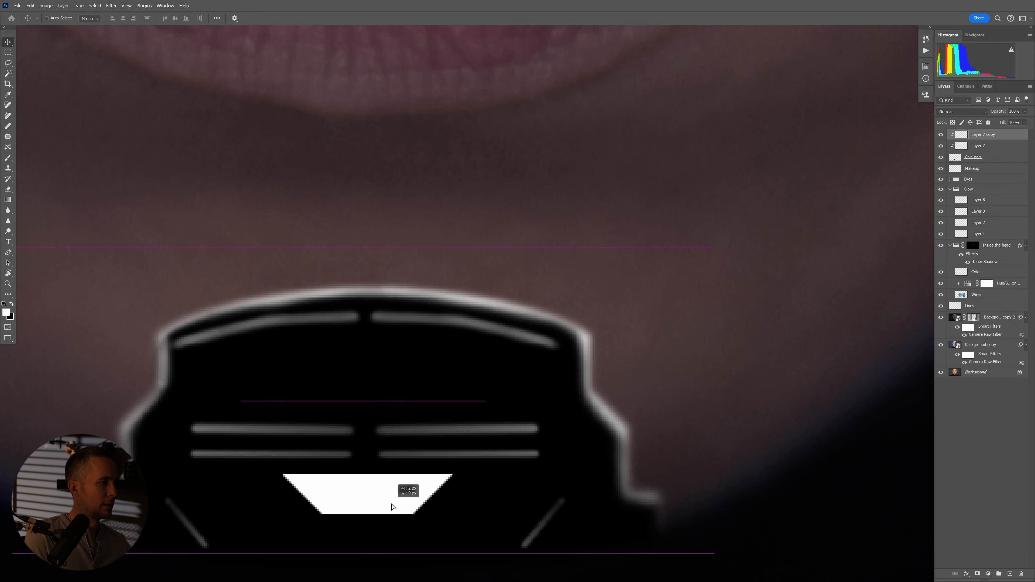
left_click_drag(453, 481, 429, 493)
left_click_drag(476, 465, 451, 469)
left_click_drag(457, 389, 453, 269)
left_click_drag(496, 363, 443, 374)
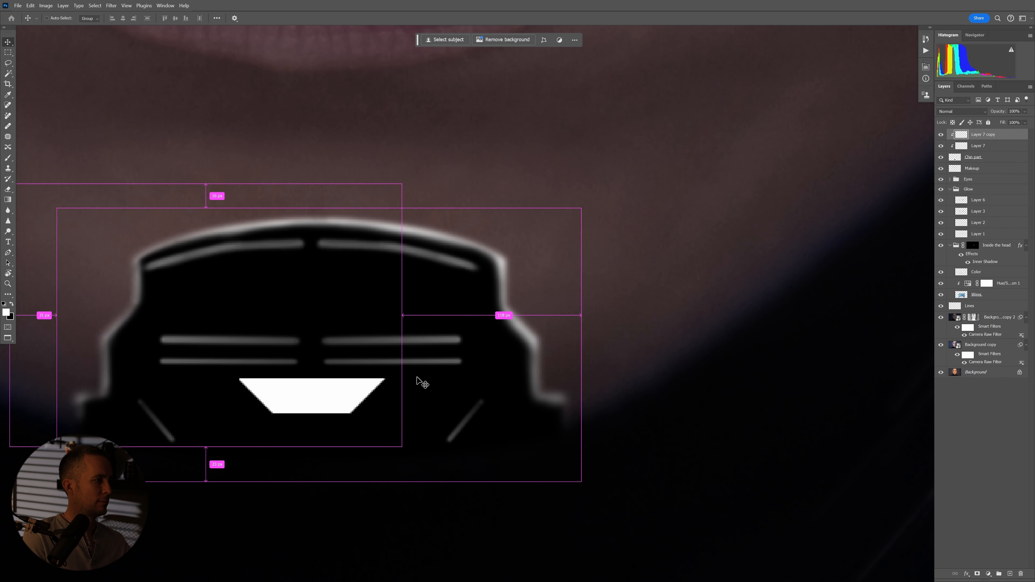
key("ctrl+z")
key("ctrl+z")
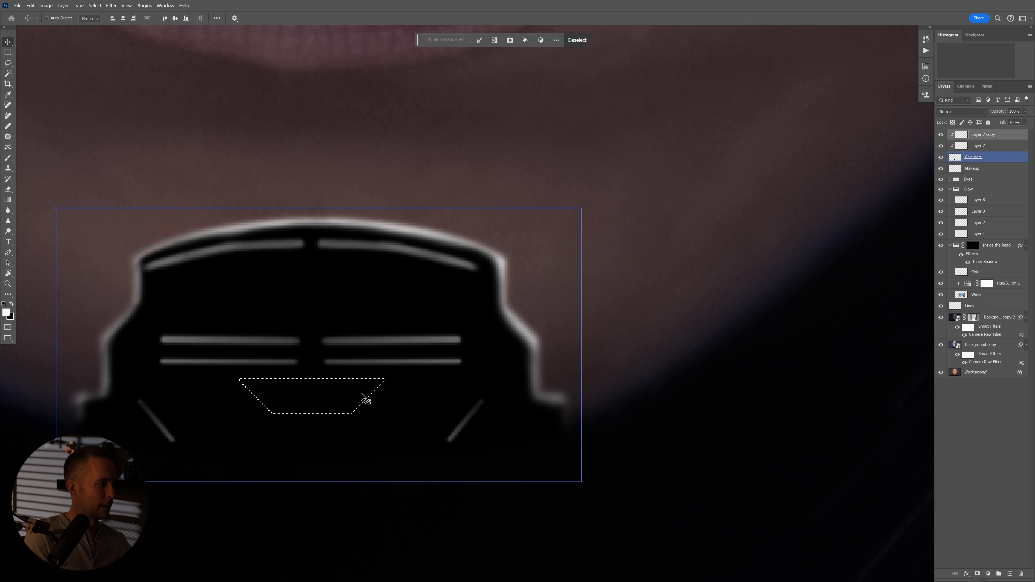
Create a new layer above the highlights, fill the trapezoid selection with white and clear the selection
left_click(334, 409)
key("Return")
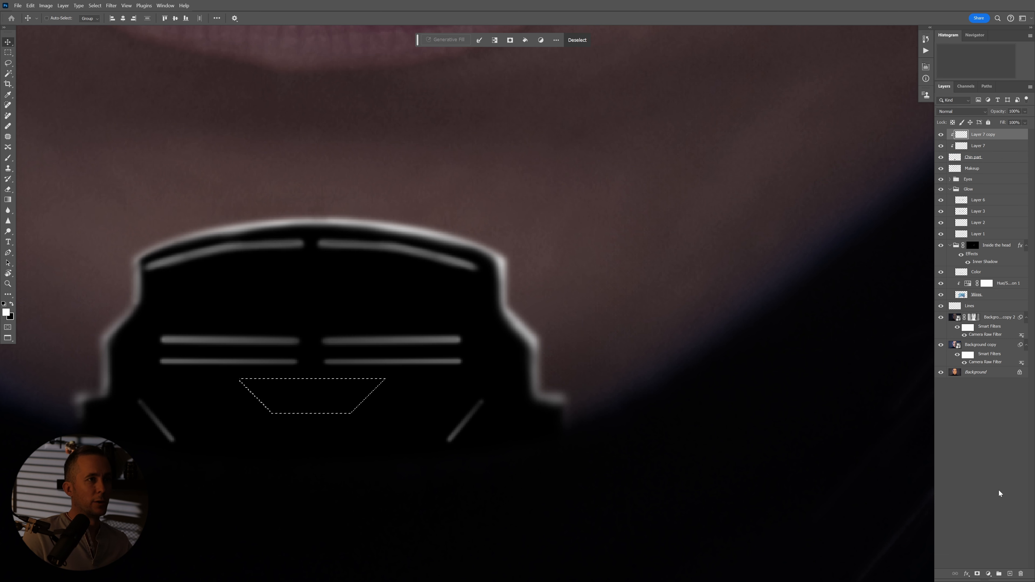
left_click(1010, 574)
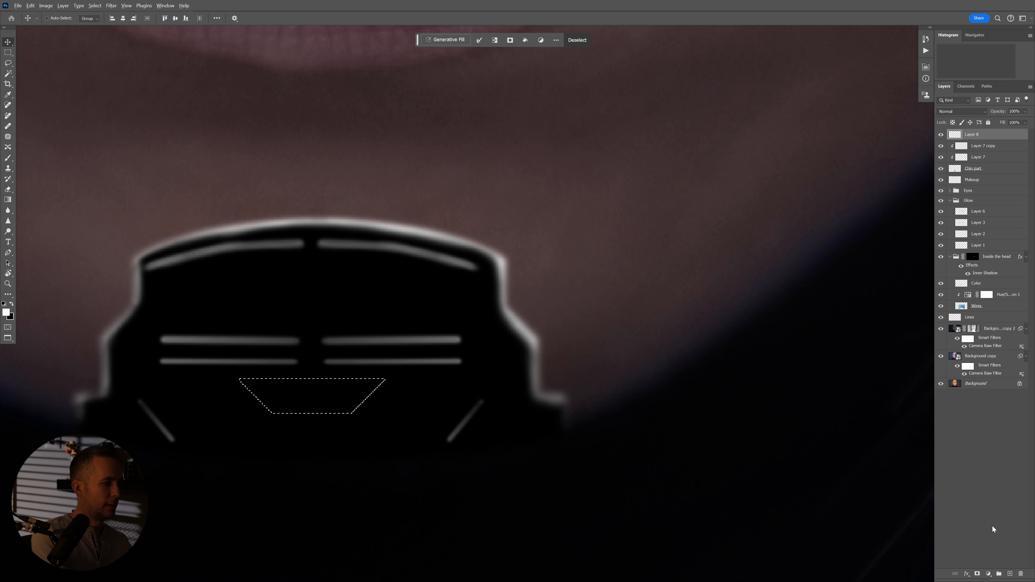
key("alt+BackSpace")
key("ctrl+d")
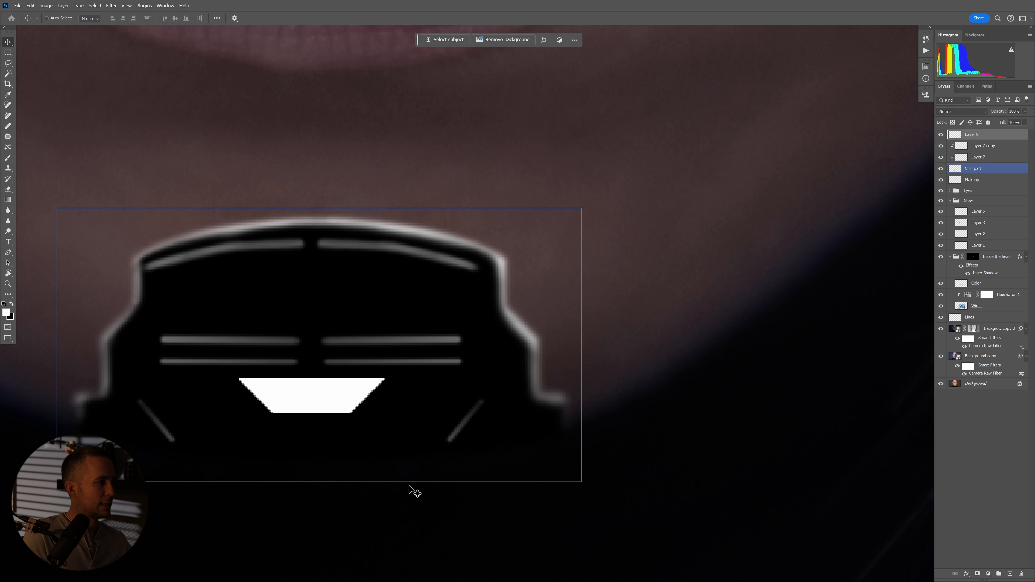
Merge the two clipped highlight layers, Layer 7 and Layer 7 copy, into one layer
left_click_drag(337, 412, 328, 310)
left_click_drag(376, 359, 475, 394)
left_click(383, 374)
left_click(966, 148)
left_click(968, 158, "shift")
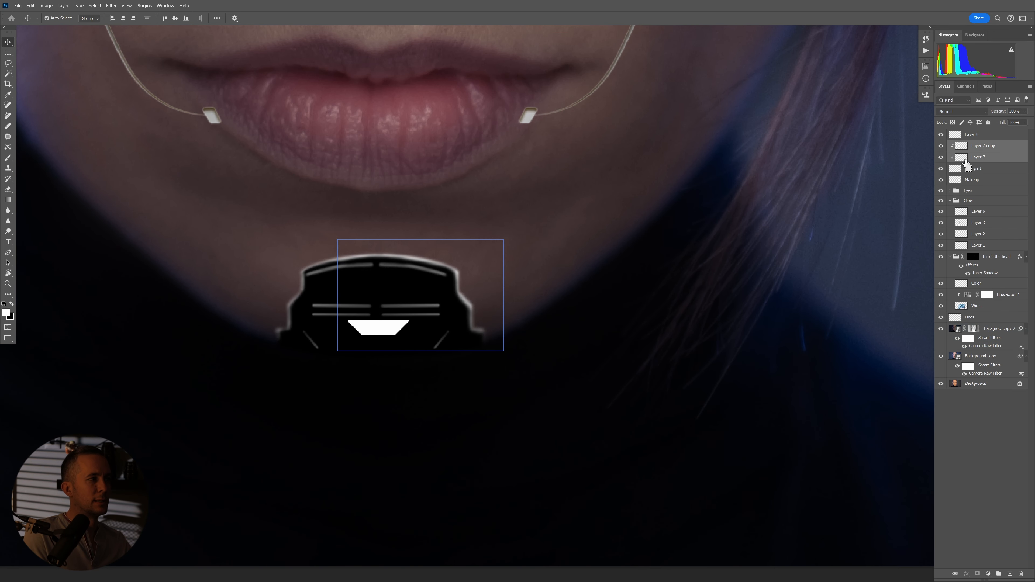
key("ctrl+e")
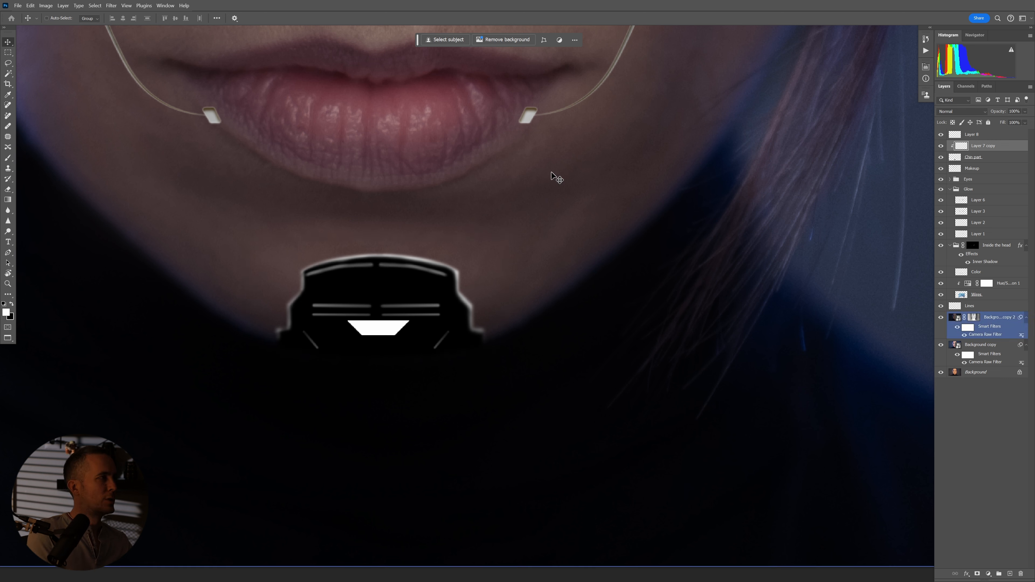
Soften the merged highlights with a Gaussian Blur of 2.5 pixels radius
left_click(111, 5)
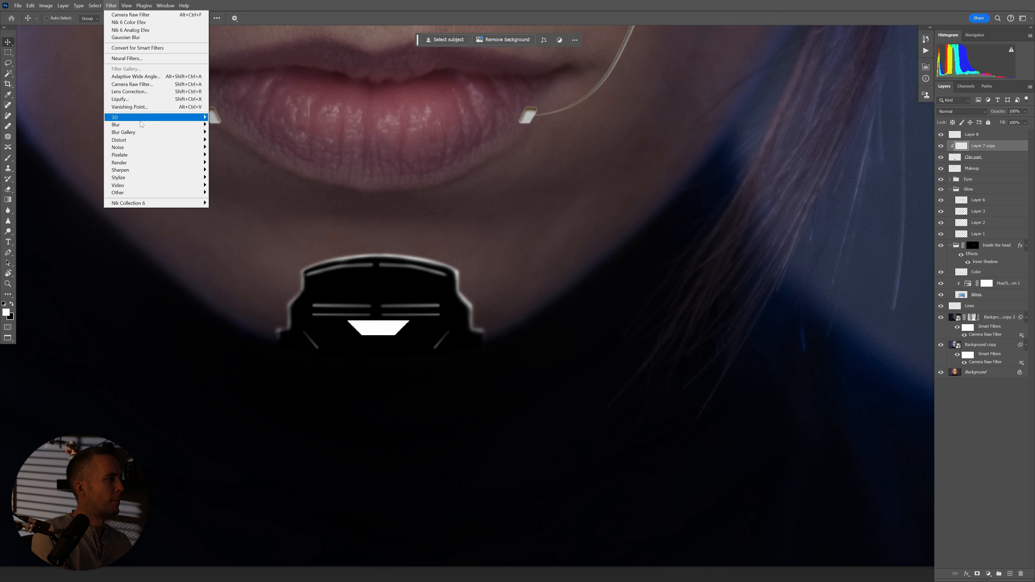
mouse_move(192, 125)
left_click(230, 155)
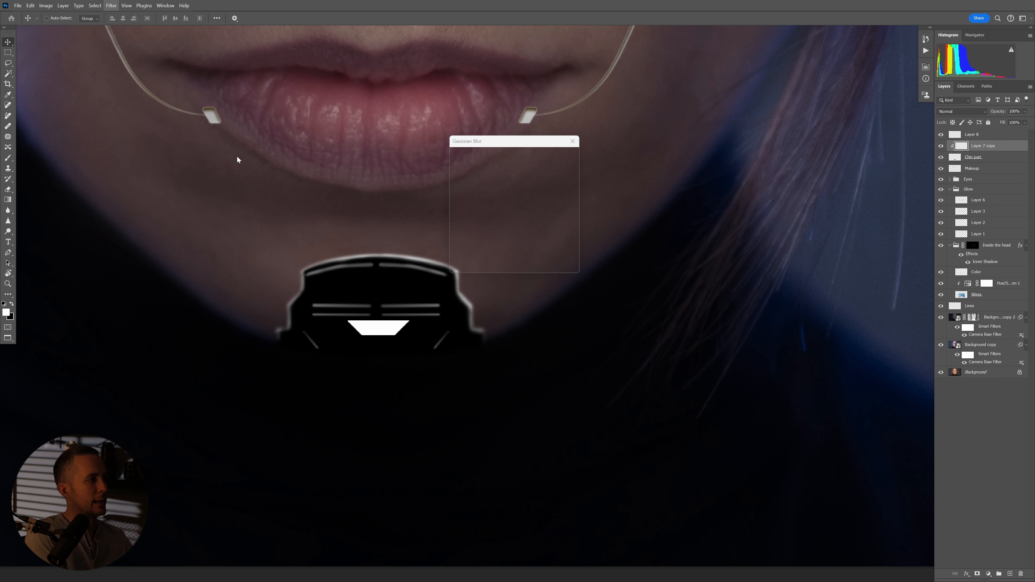
scroll(384, 335, "up", 2)
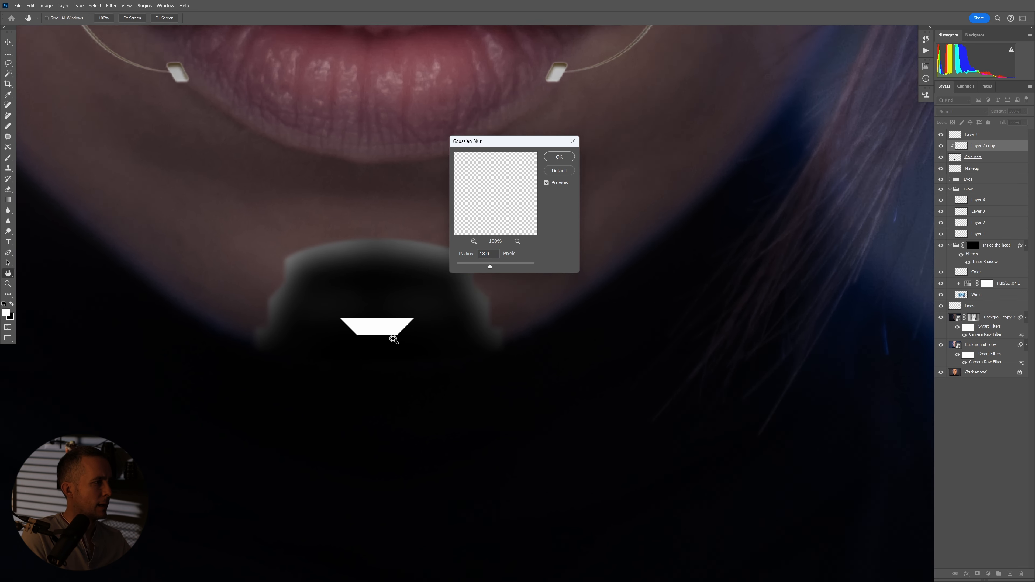
left_click_drag(457, 266, 457, 267)
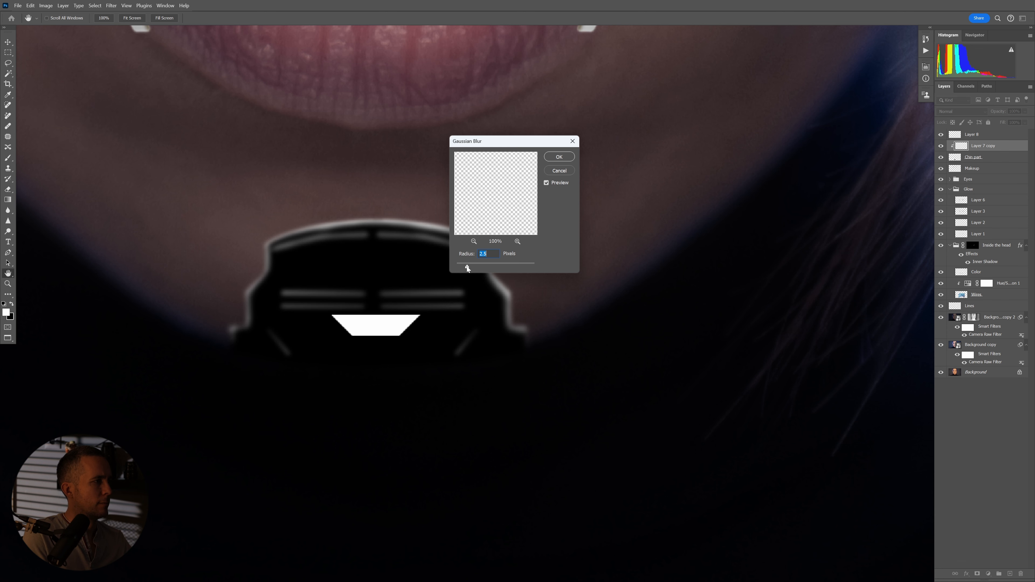
left_click(557, 159)
Add a layer mask to the merged highlights and fade the chin part's curved upper rim with a larger black brush at 50% opacity
left_click_drag(498, 288, 524, 298)
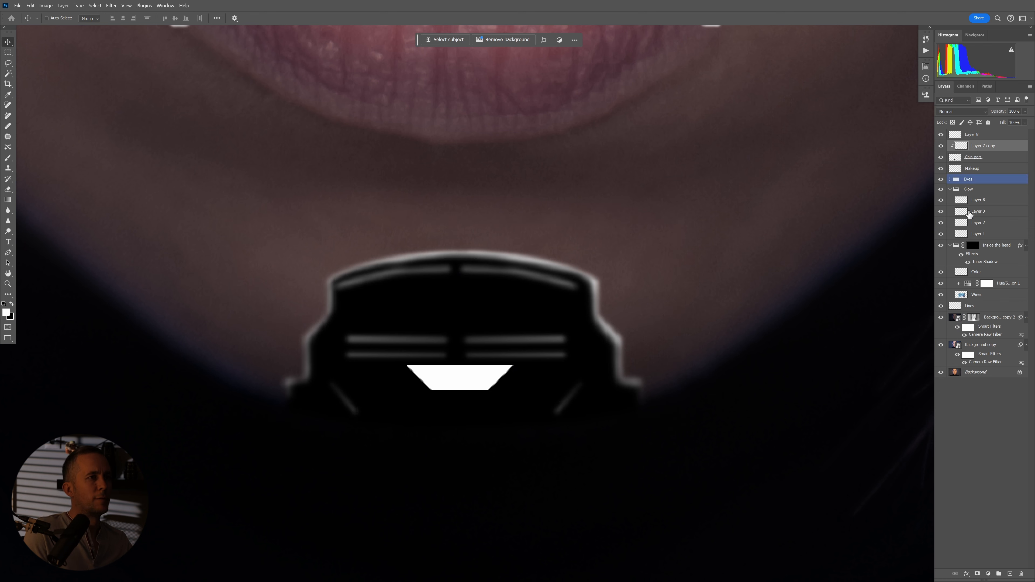
left_click(980, 575)
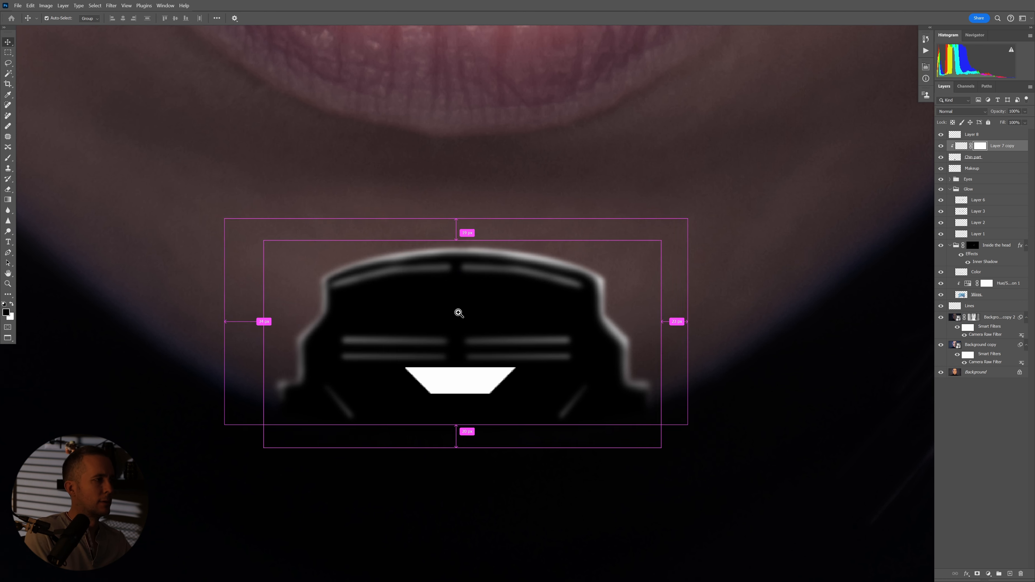
scroll(456, 310, "up", 2)
left_click(475, 311, "ctrl")
key("b")
key("bracketright")
key("bracketright")
key("bracketright")
key("bracketright")
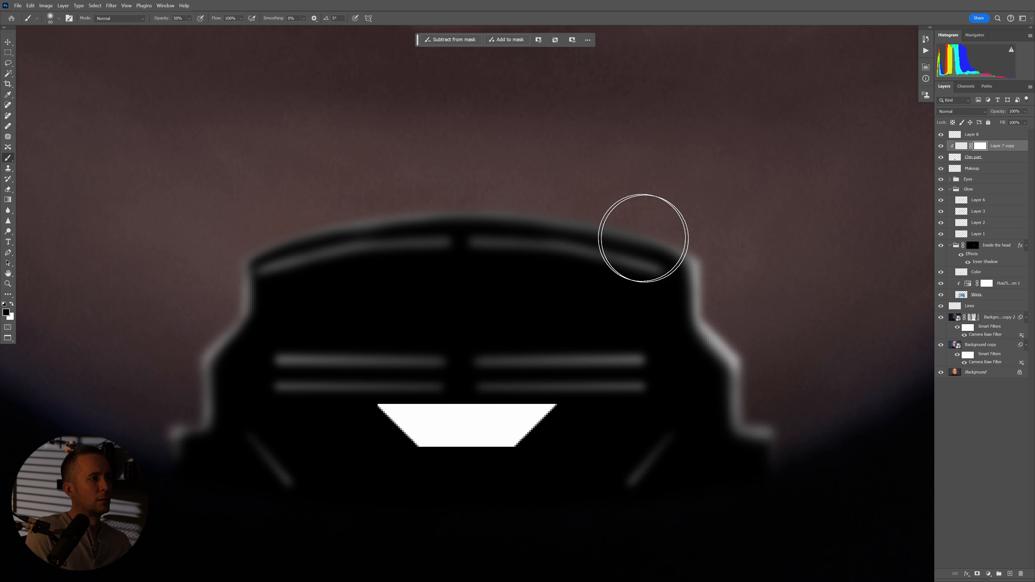
Fade the highlights along both stepped side edges of the chin part by painting black on the mask with a smaller brush
key("bracketleft")
key("bracketleft")
key("bracketleft")
key("bracketleft")
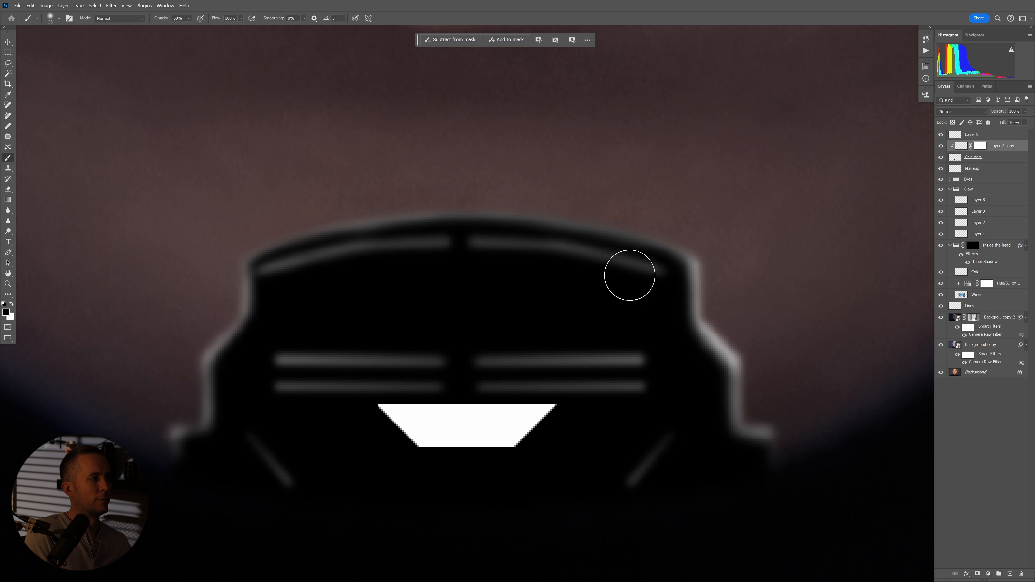
key("bracketright")
left_click_drag(212, 355, 180, 397)
left_click_drag(219, 329, 165, 472)
left_click_drag(717, 343, 741, 408)
left_click_drag(684, 278, 733, 412)
left_click_drag(707, 307, 760, 427)
left_click_drag(720, 276, 757, 359)
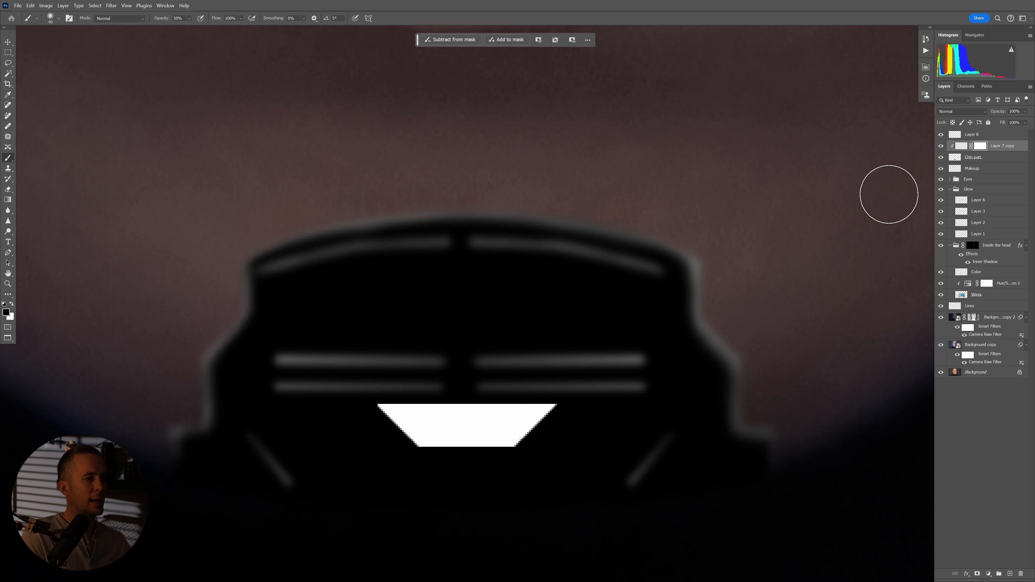
Rename the white trapezoid's layer as "Light on a chin"
double_click(977, 136)
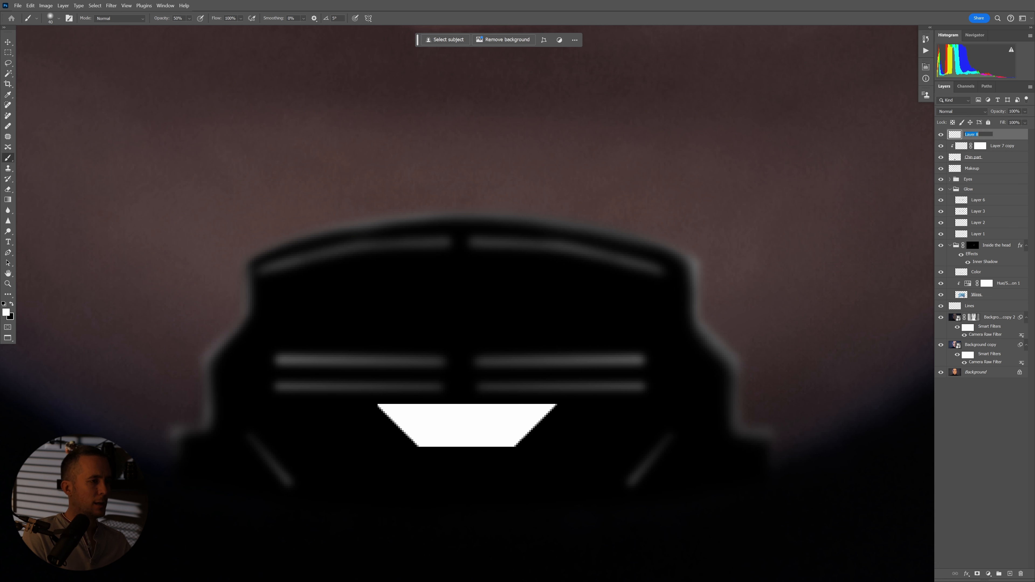
type("Light on a chin")
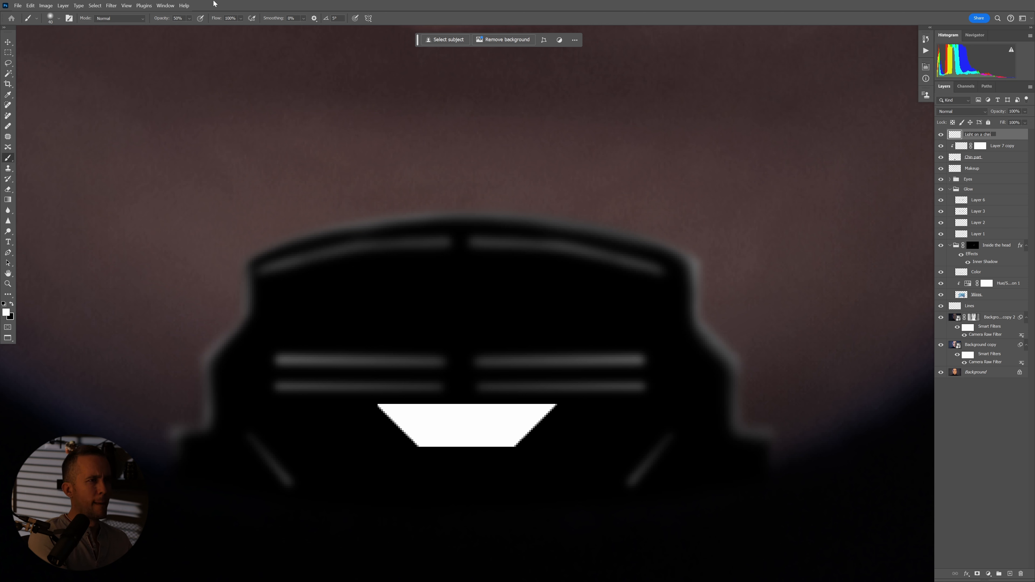
key("Return")
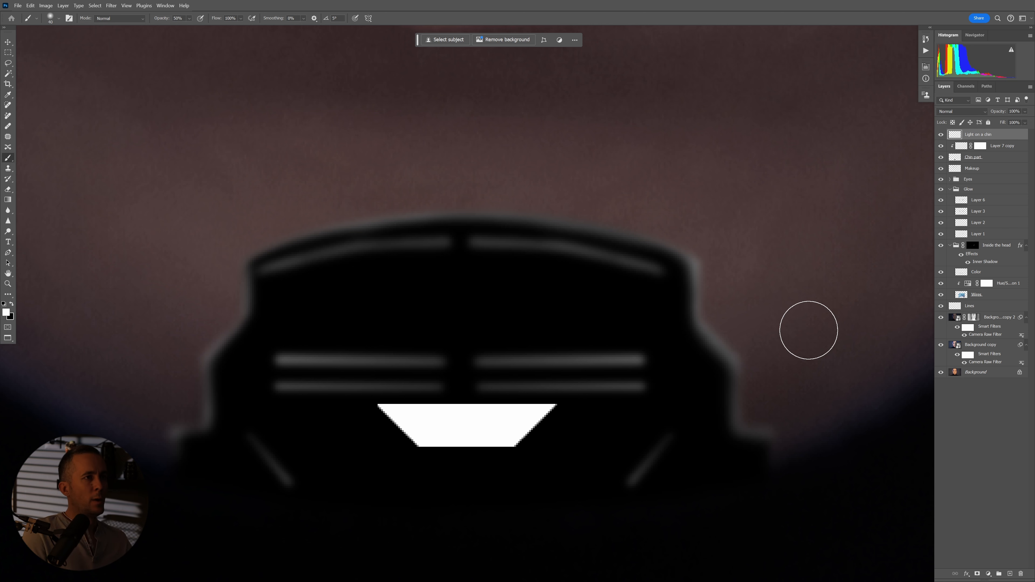
Add a new layer above the chin light and set its blend mode to Linear Dodge (Add)
left_click(1011, 573)
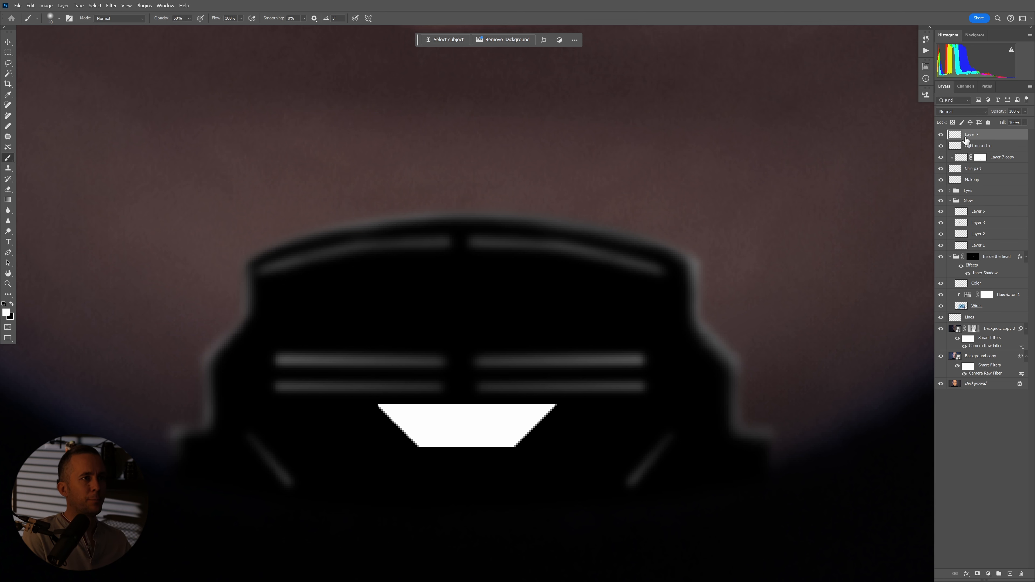
left_click(969, 113)
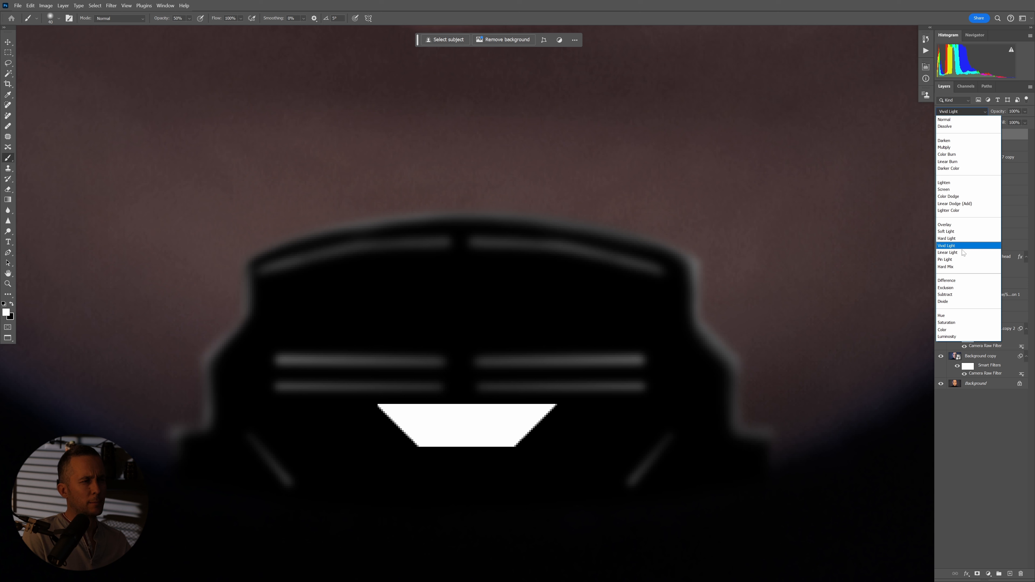
left_click(970, 204)
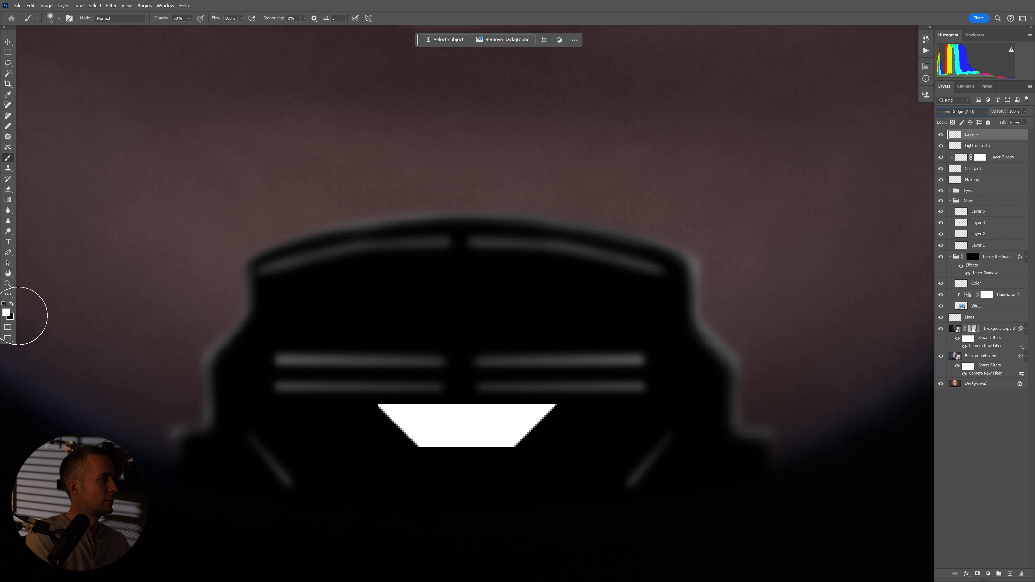
Paint a dark blue glow around the white trapezoid with the Soft Round brush
left_click(7, 312)
left_click(485, 375)
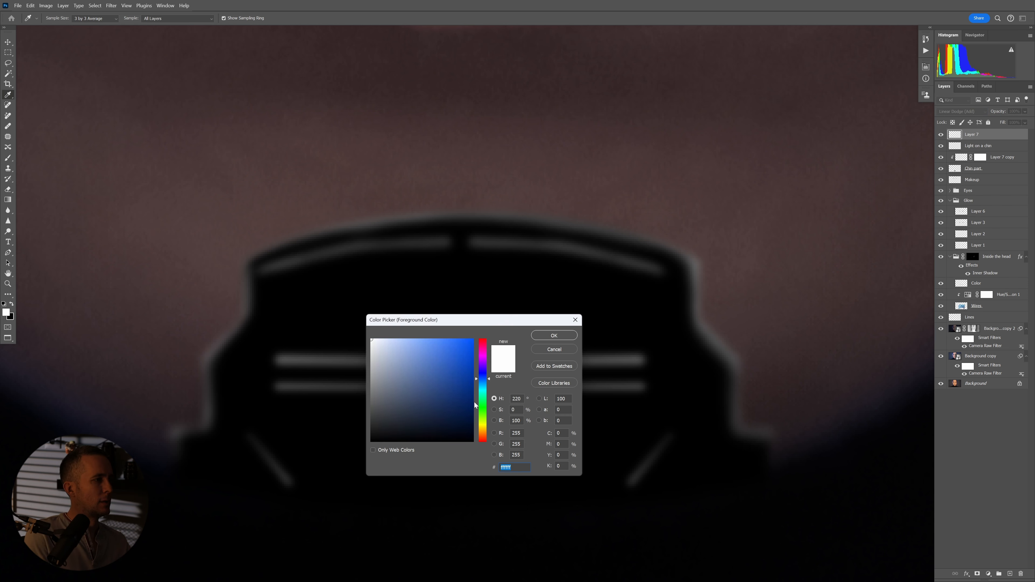
left_click(469, 411)
left_click(554, 335)
key("b")
right_click(509, 349)
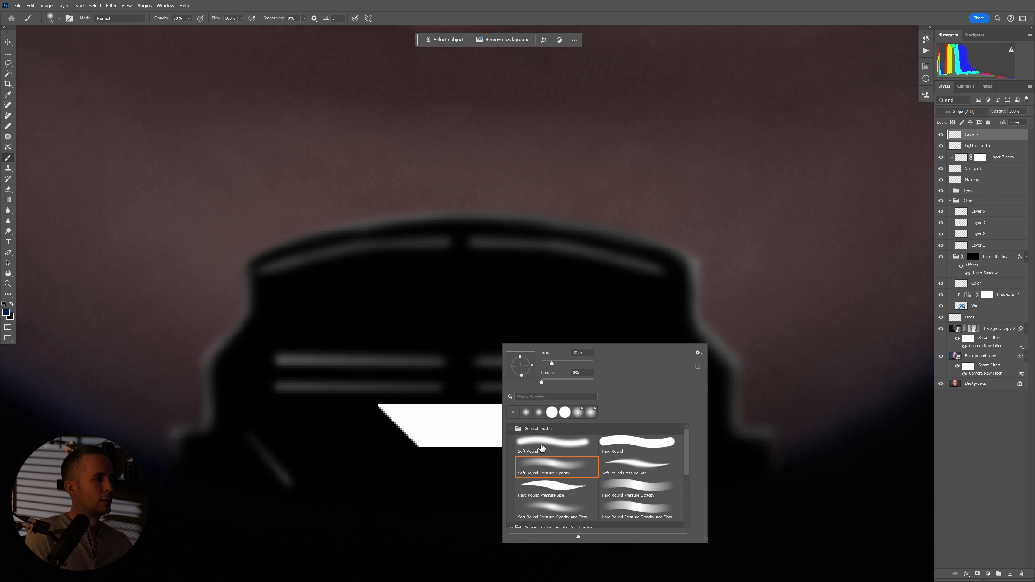
double_click(542, 447)
mouse_move(519, 425)
left_mouse_down()
mouse_move(429, 431)
mouse_move(431, 420)
mouse_move(395, 420)
mouse_move(536, 417)
mouse_move(455, 370)
mouse_move(496, 332)
mouse_move(444, 334)
left_mouse_up()
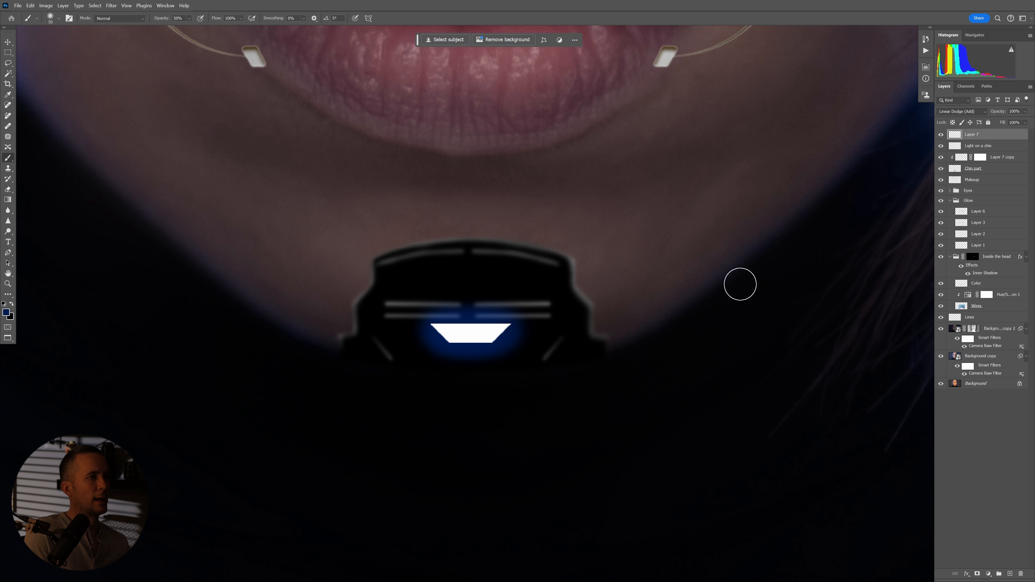
Add another new layer above the dark blue glow and set its blend mode to Linear Dodge (Add)
left_click(1010, 575)
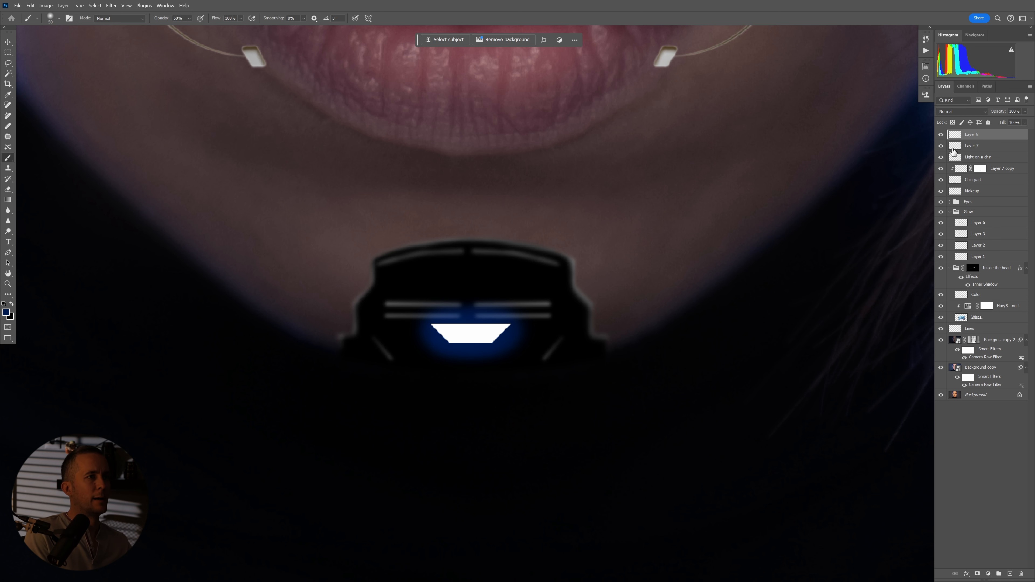
left_click(963, 112)
left_click(962, 207)
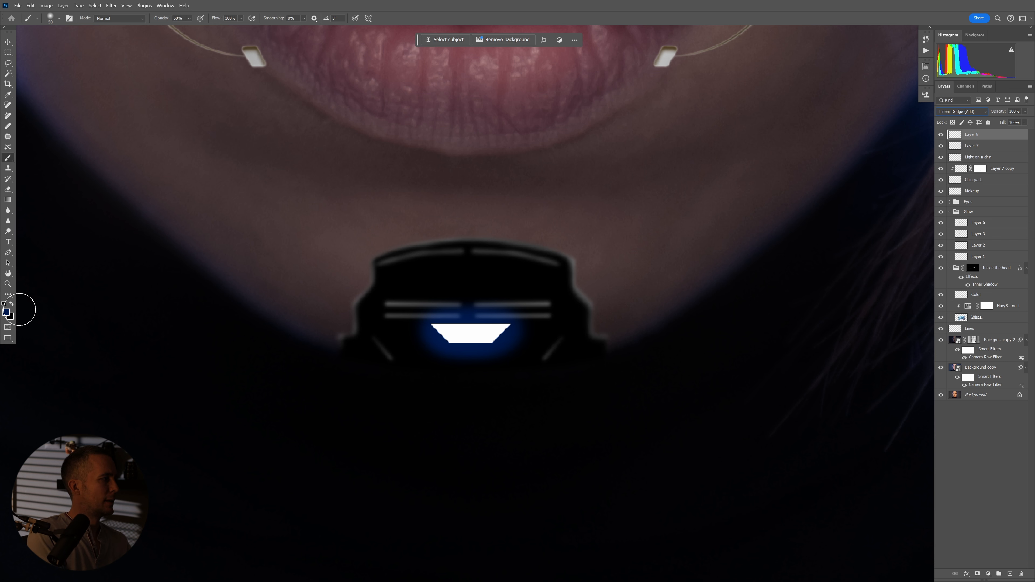
Set the foreground colour to the brighter blue 002d89 and paint a tight glow around the white trapezoid
left_click(6, 312)
left_click(473, 386)
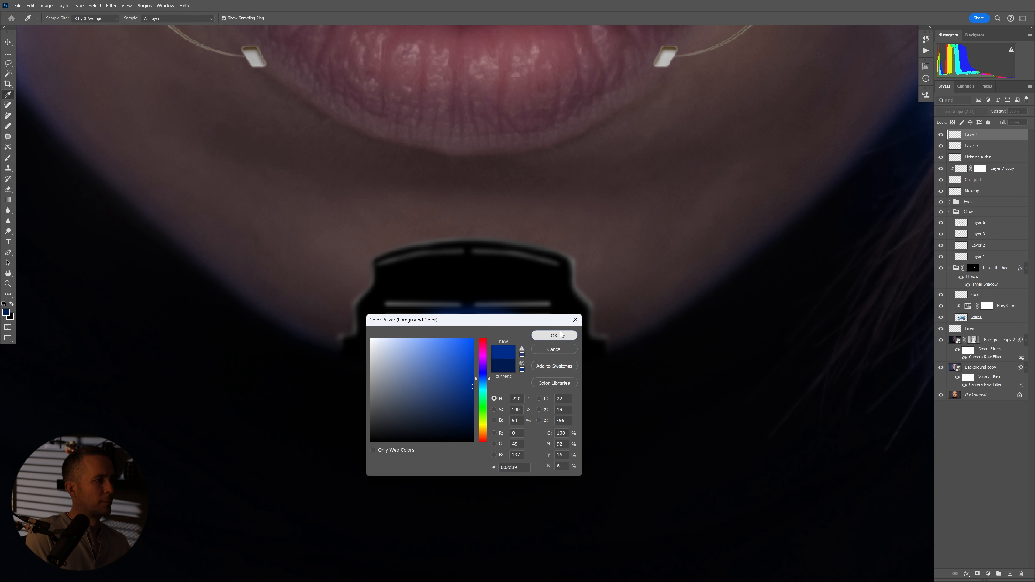
left_click(554, 336)
left_click_drag(448, 329, 478, 332)
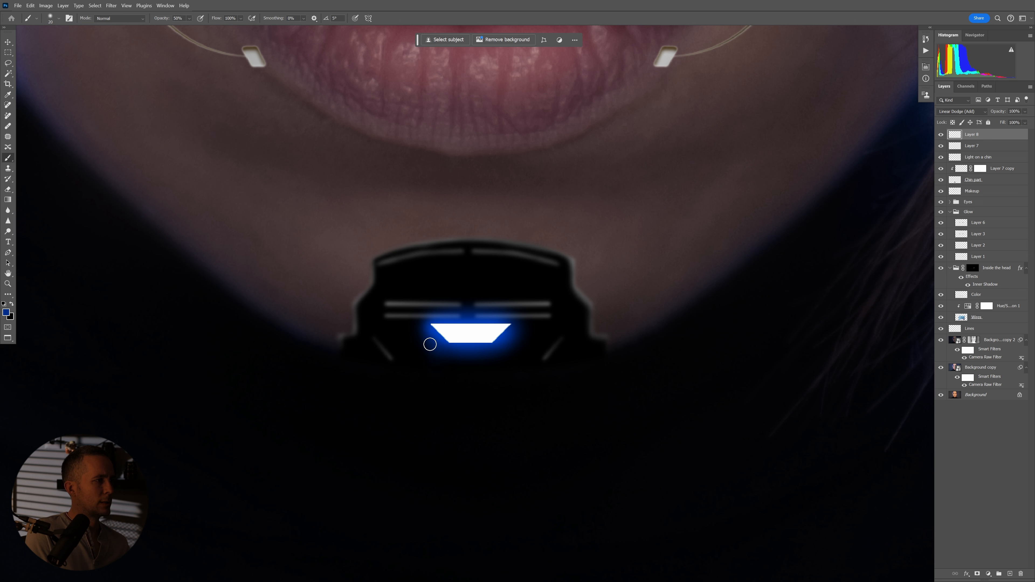
Paint soft blue light streaks running downward from the white trapezoid, adjusting the brush size between strokes
key("bracketright")
left_click_drag(446, 351, 455, 377)
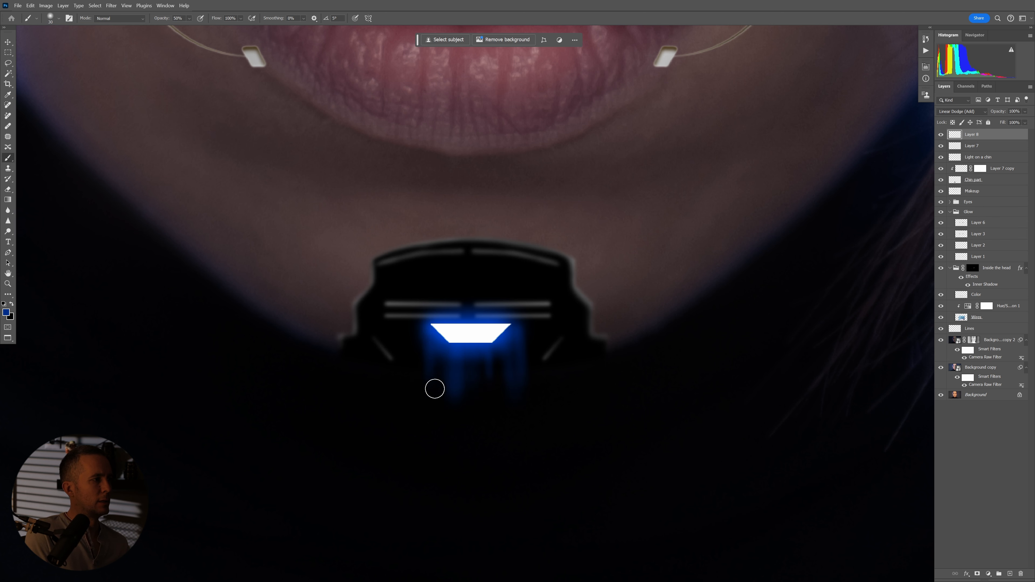
key("ctrl+0")
left_click_drag(551, 393, 582, 393)
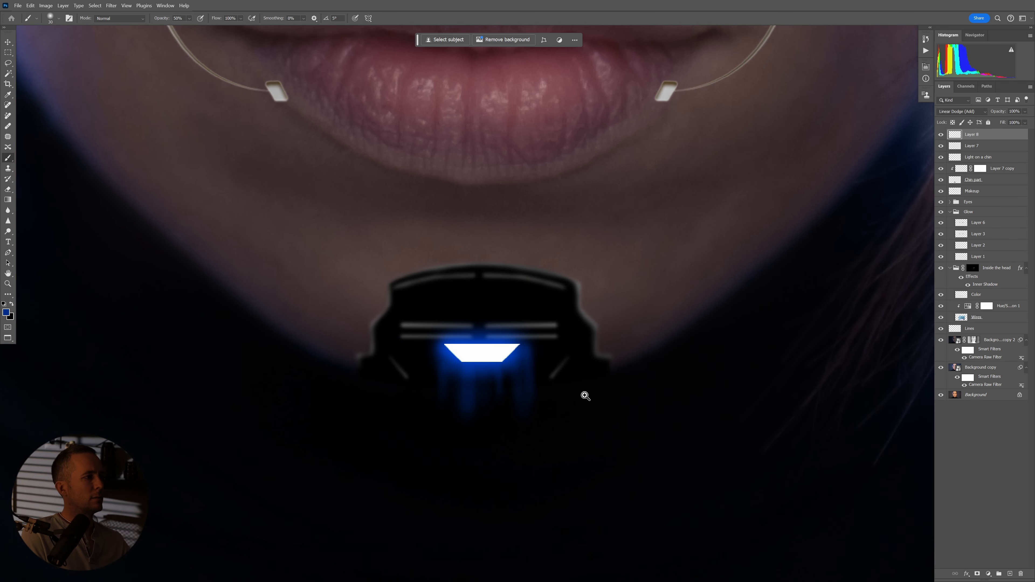
key("bracketright")
key("bracketright")
key("bracketright")
key("bracketright")
left_click_drag(479, 408, 526, 360)
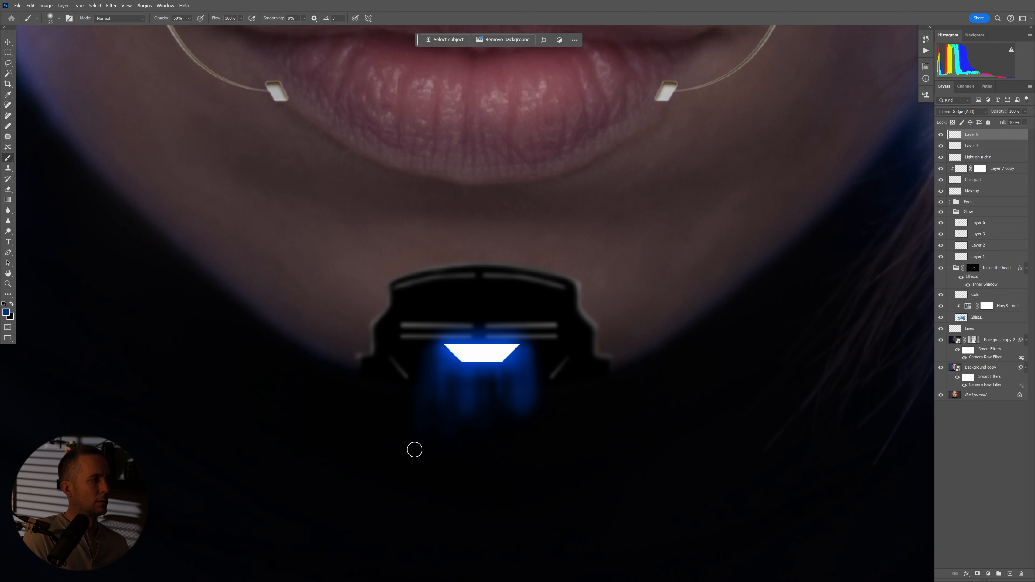
mouse_move(494, 397)
left_mouse_down()
mouse_move(474, 423)
mouse_move(496, 425)
left_mouse_up()
Try to paint a wide bright blue glow over the chin part with a much larger brush
key("bracketright")
key("bracketright")
key("bracketright")
key("bracketright")
key("bracketright")
key("bracketright")
key("bracketright")
key("bracketright")
key("bracketright")
key("bracketright")
mouse_move(495, 358)
left_mouse_down()
mouse_move(516, 356)
mouse_move(452, 363)
mouse_move(505, 353)
mouse_move(545, 359)
mouse_move(463, 364)
mouse_move(508, 366)
left_mouse_up()
key("bracketleft")
key("bracketleft")
key("bracketleft")
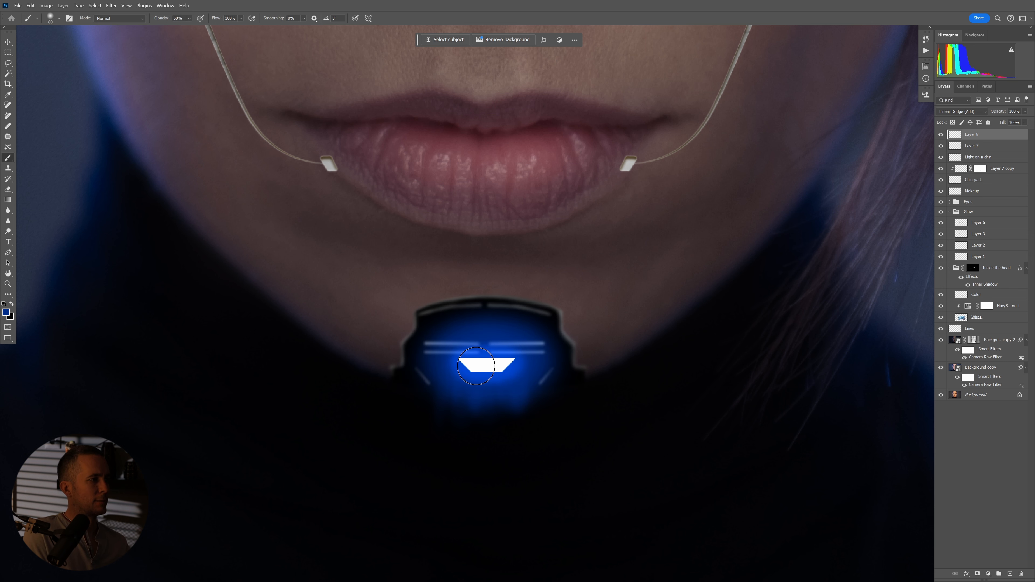
Pick a much darker blue and paint a broad, faint glow over the whole chin part with a larger brush
left_click(7, 312)
left_click_drag(464, 410, 474, 420)
left_click(554, 335)
key("bracketright")
key("bracketright")
key("bracketright")
key("bracketright")
mouse_move(488, 313)
left_mouse_down()
mouse_move(534, 313)
mouse_move(572, 358)
mouse_move(418, 413)
left_mouse_up()
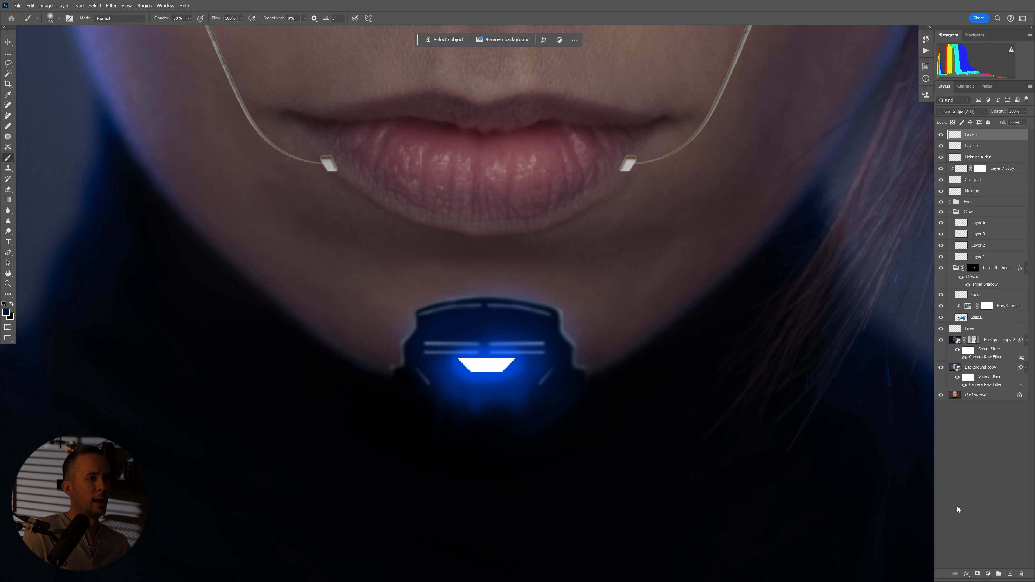
Add a layer mask to the brighter glow layer and paint black to remove the streaks and spill below the chin part
left_click(941, 135)
left_click(942, 135)
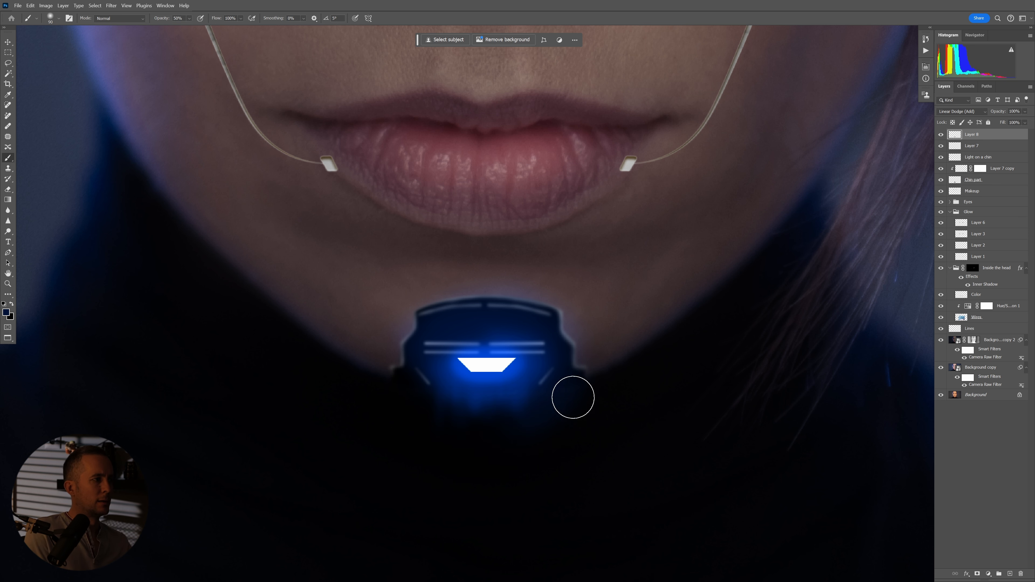
left_click(978, 575)
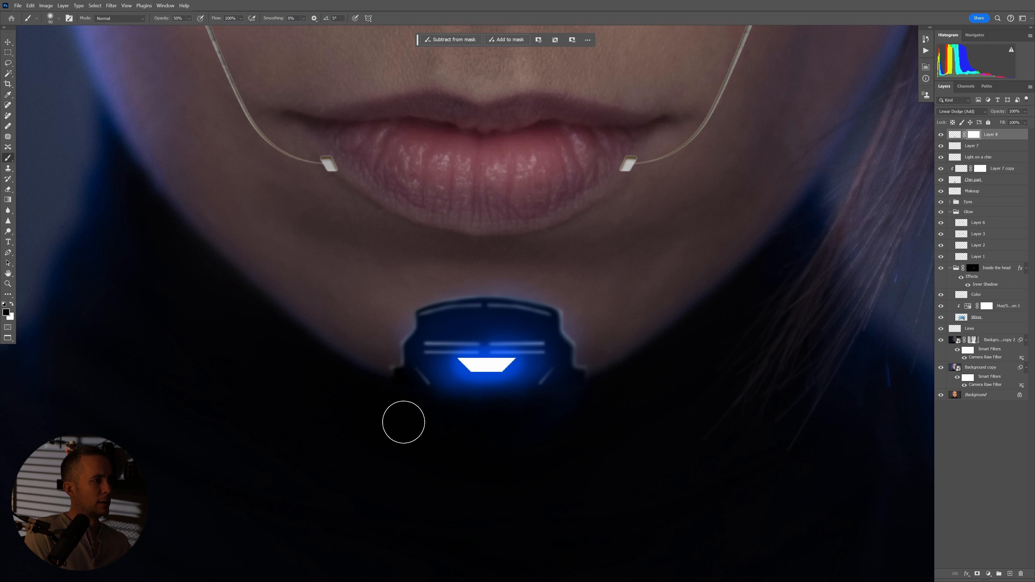
key("bracketright")
key("bracketright")
key("bracketright")
key("bracketright")
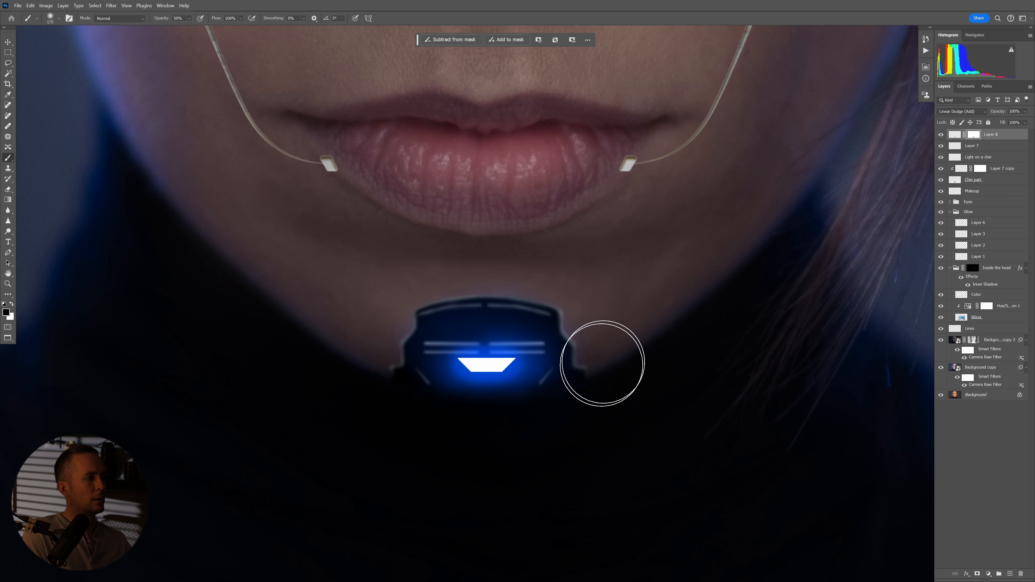
key("ctrl+0")
left_click_drag(488, 358, 513, 363)
left_click_drag(467, 398, 459, 400)
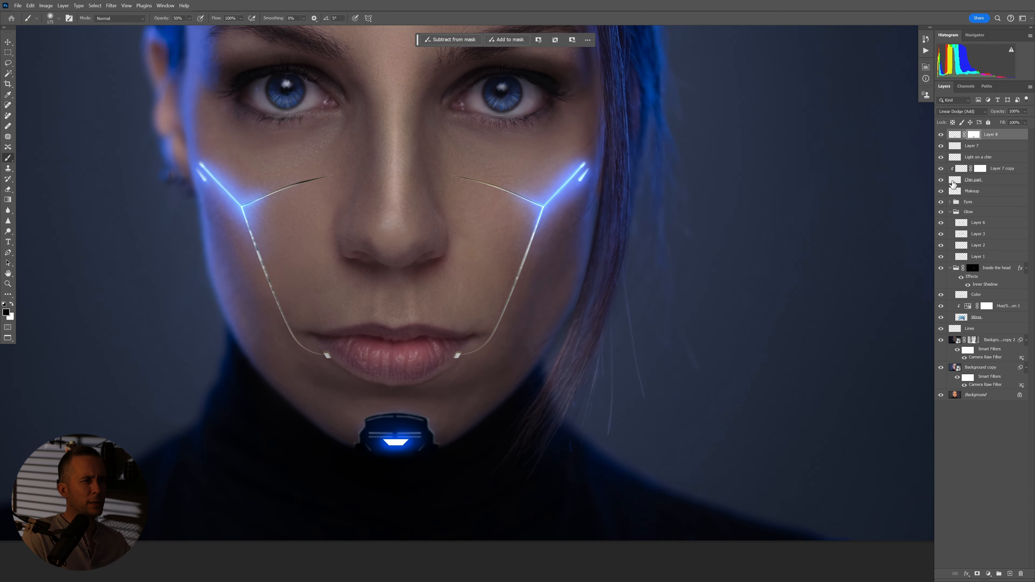
Group all the chin layers, from the top glow down to the chin shape, and name the group "Chin part"
left_click(941, 180)
left_click(956, 185, "shift")
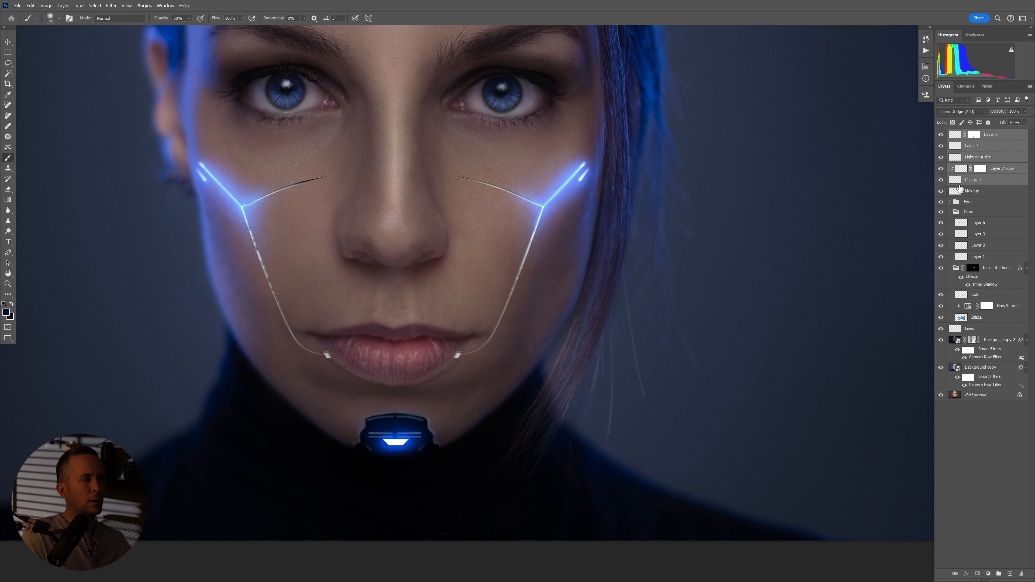
key("ctrl+g")
double_click(973, 134)
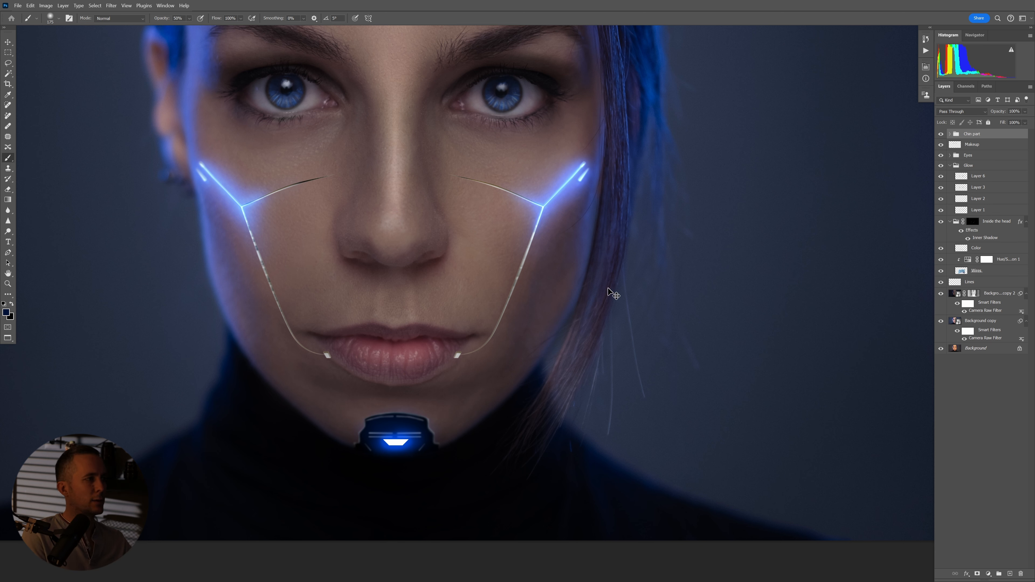
Move the Chin part group's transform reference point just below the light and scale the group up to 120.46%
key("ctrl+t")
scroll(439, 434, "up", 5)
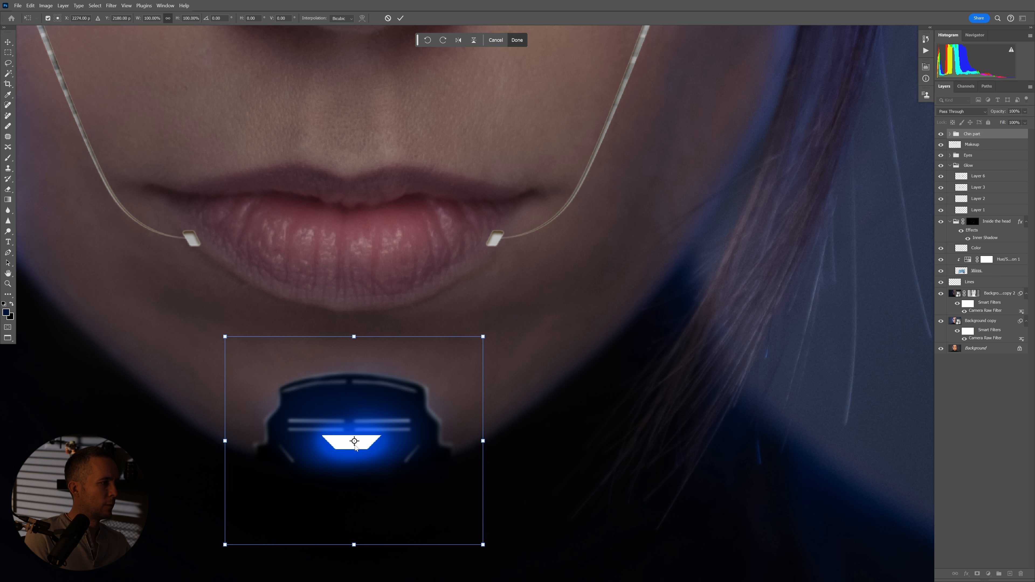
left_click_drag(354, 444, 353, 477)
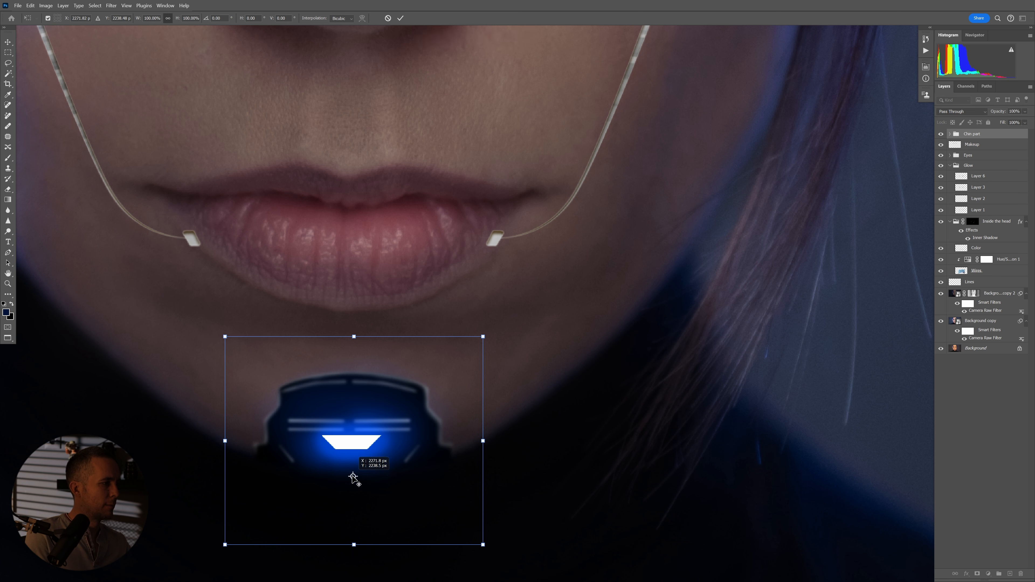
left_click_drag(483, 441, 510, 436)
scroll(534, 428, "down", 6)
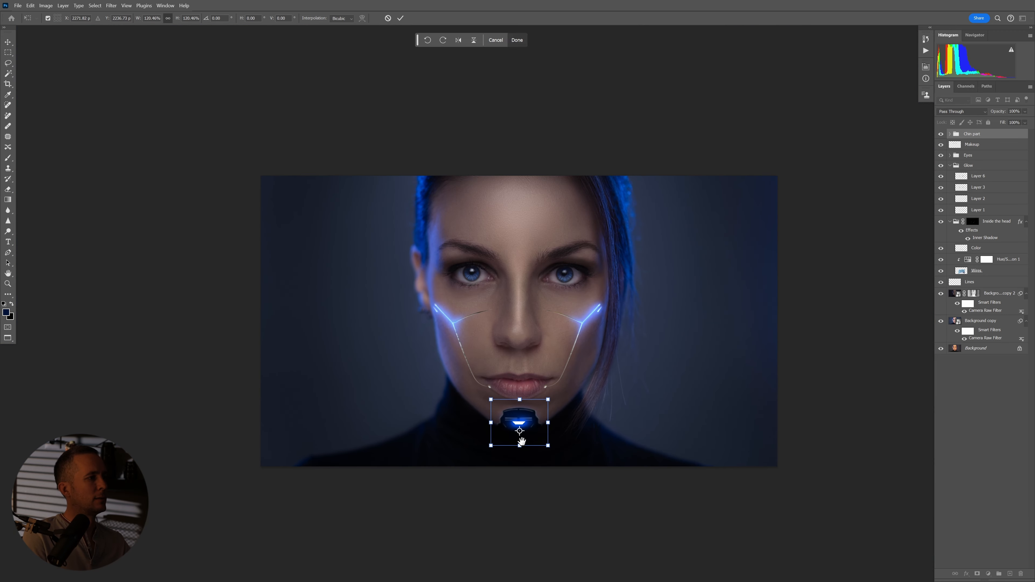
key("Return")
key("b")
Soften the outer rim highlights of the enlarged chin part further by painting black on the Layer 7 copy mask with a smaller brush
scroll(522, 433, "up", 5)
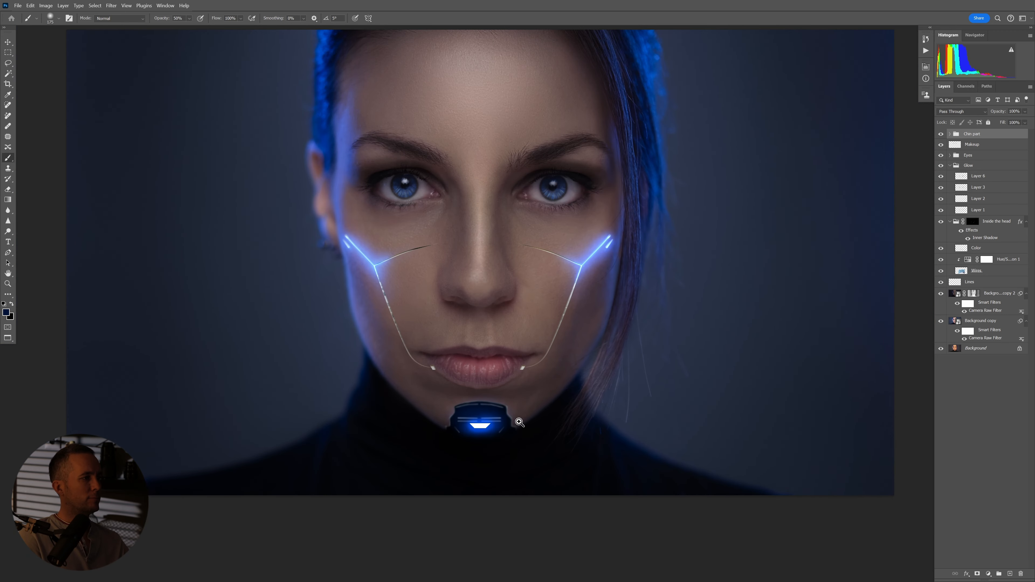
scroll(518, 423, "up", 4)
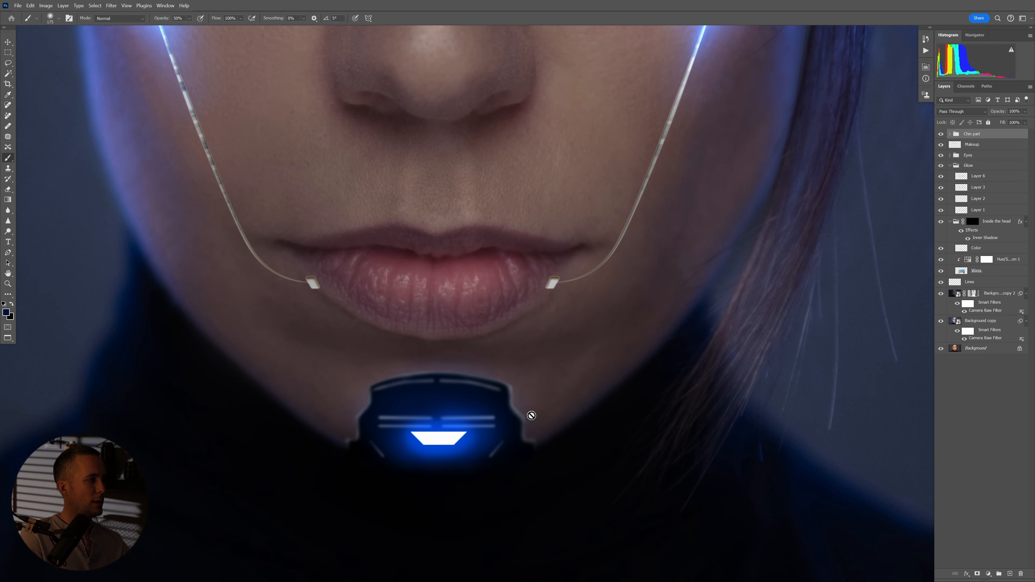
scroll(484, 403, "up", 2)
scroll(485, 403, "down", 3)
scroll(611, 308, "up", 2)
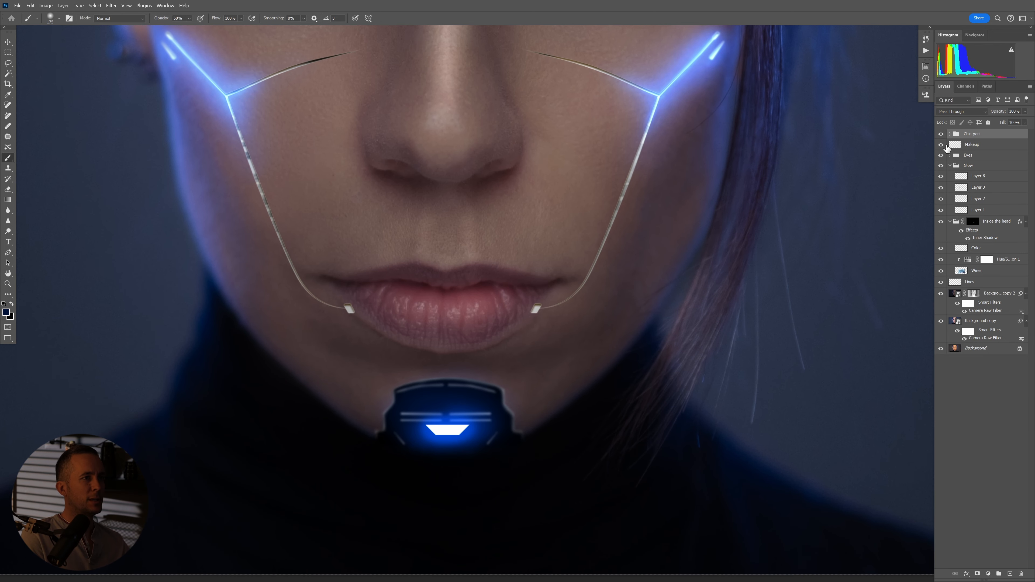
left_click(950, 134)
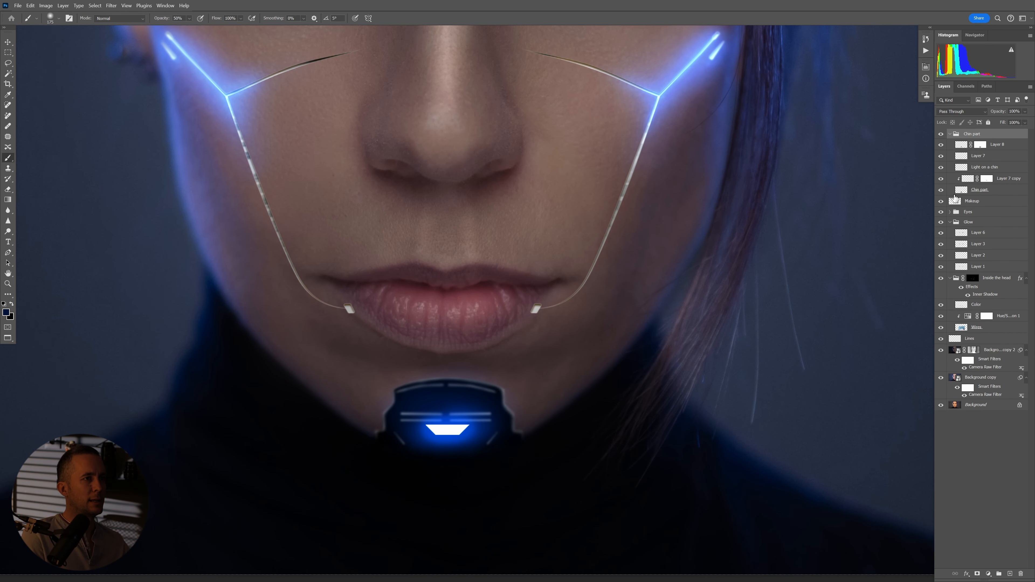
left_click(941, 179)
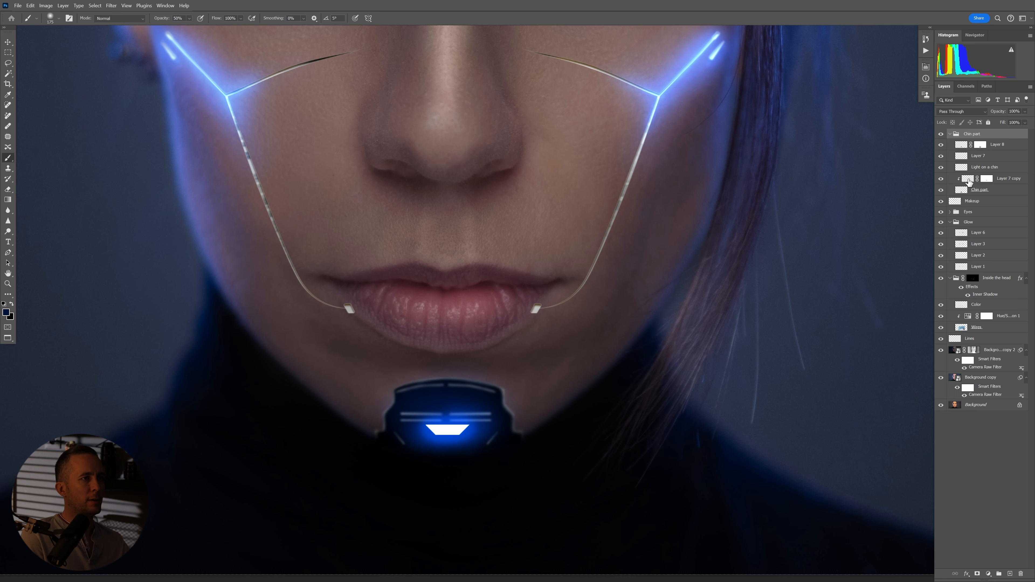
left_click(966, 182)
left_click_drag(993, 115, 1002, 113)
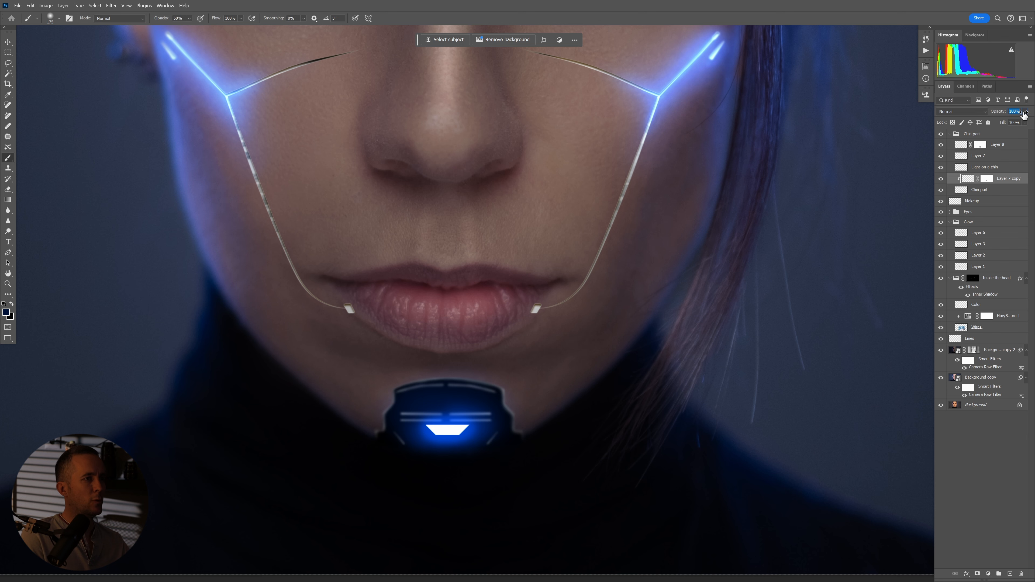
left_click(989, 181)
scroll(422, 392, "up", 3)
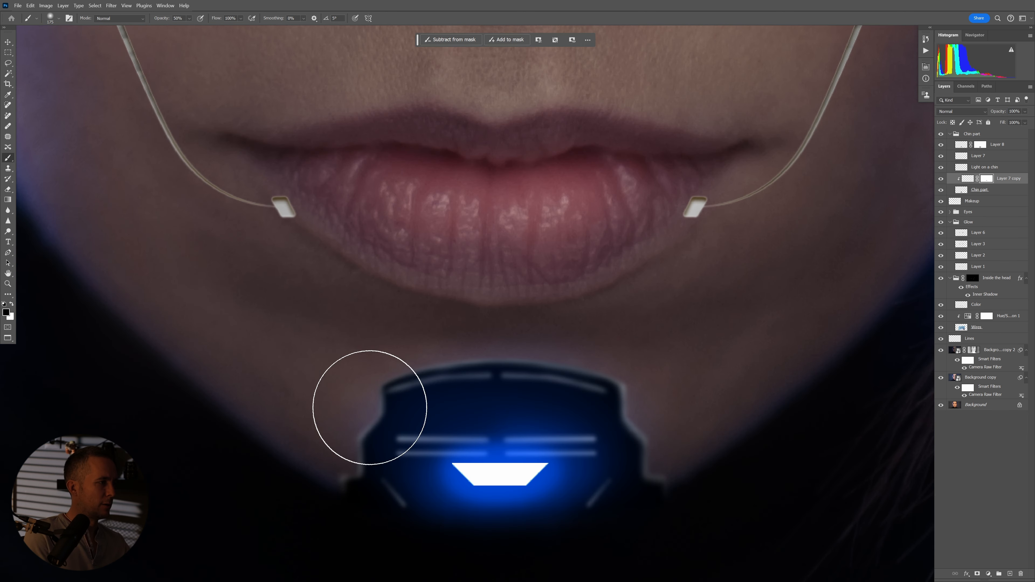
key("bracketleft")
key("bracketleft")
key("bracketleft")
key("bracketleft")
key("bracketleft")
key("bracketleft")
key("bracketleft")
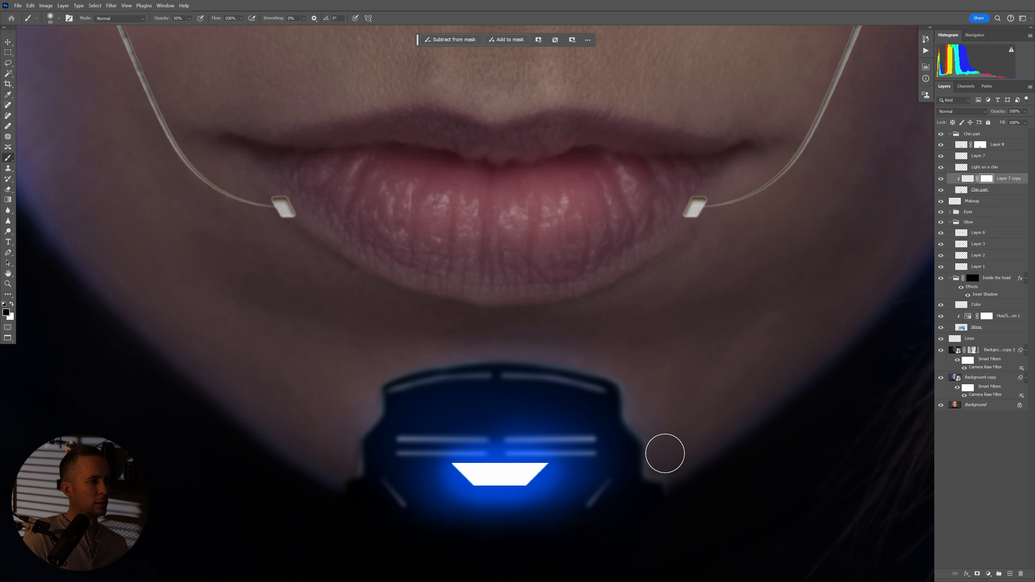
Place the blue circuit background image over the full canvas and move its layer directly below the Lines layer
scroll(673, 429, "down", 8)
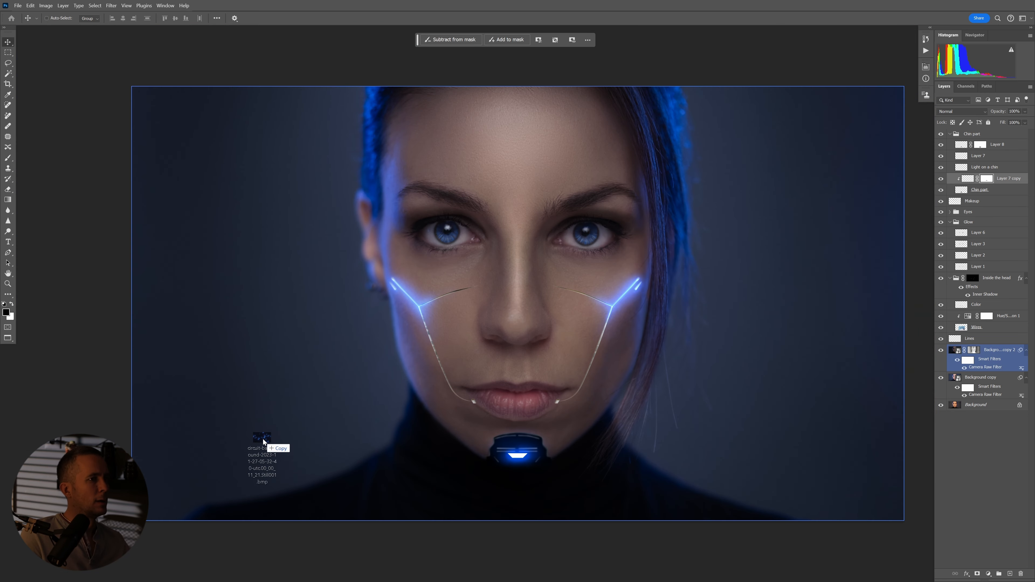
left_click_drag(263, 440, 551, 308)
key("Return")
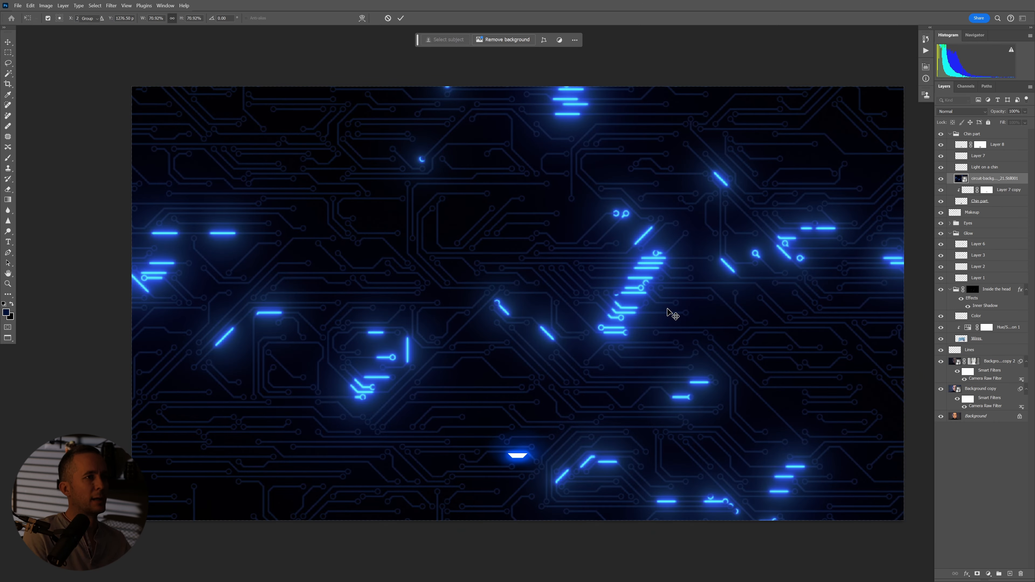
left_click_drag(964, 178, 965, 356)
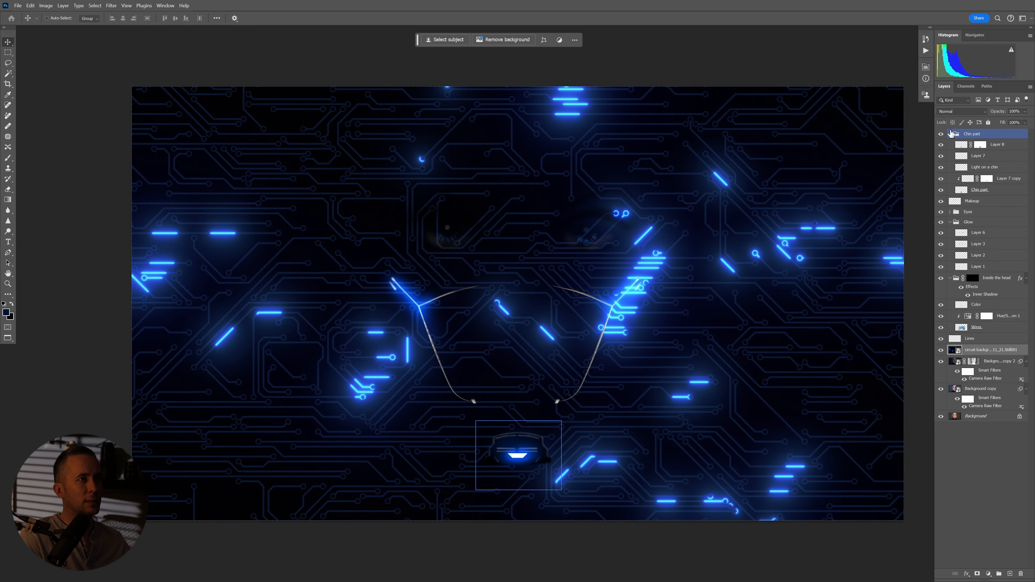
Collapse the Chin part, Glow and Inside the head groups in the layer stack
left_click(950, 134)
left_click(950, 166)
left_click(951, 165)
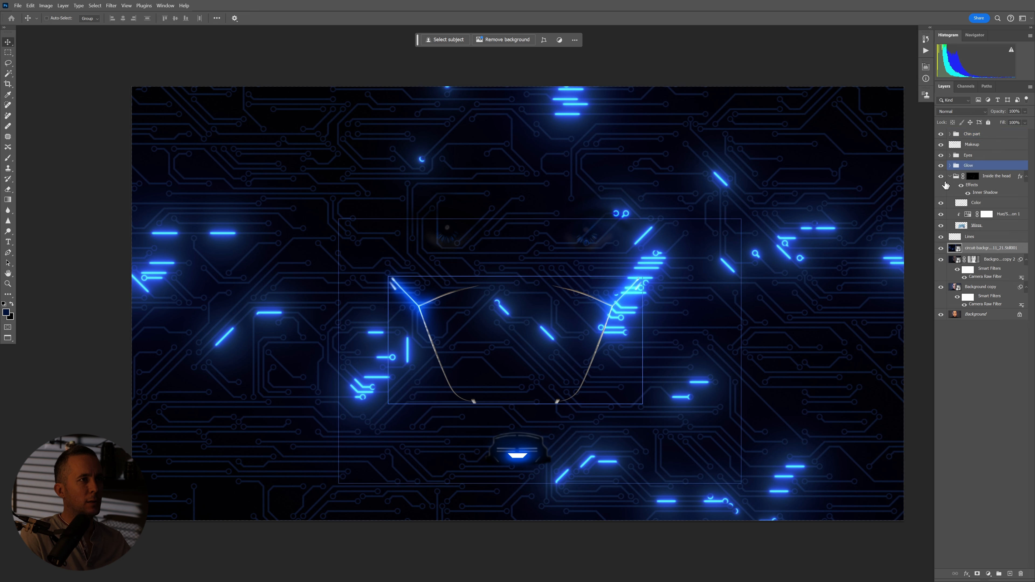
left_click(950, 176)
Rename the circuit image's layer as "Light bacground"
left_click(949, 215)
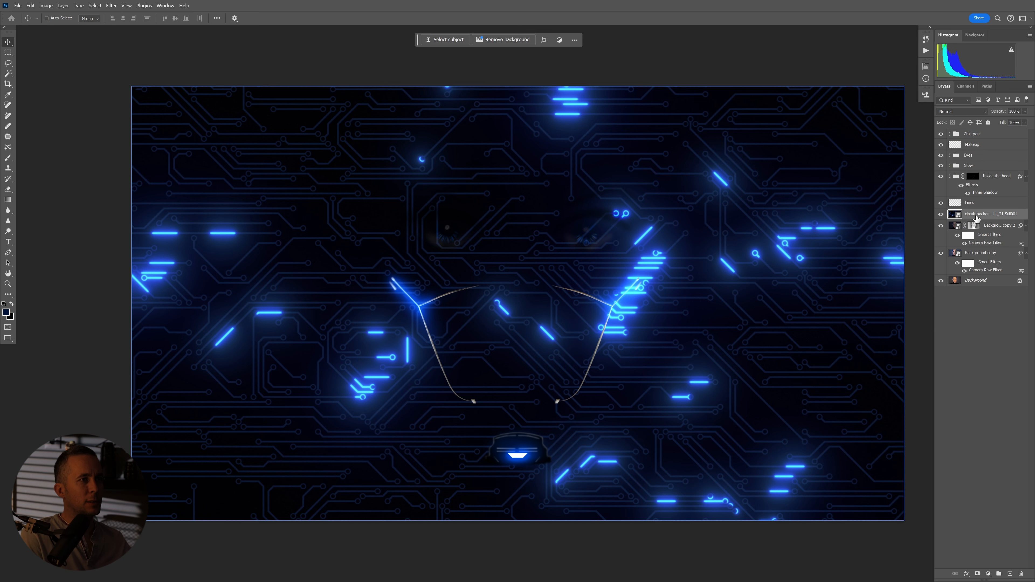
left_click(959, 205)
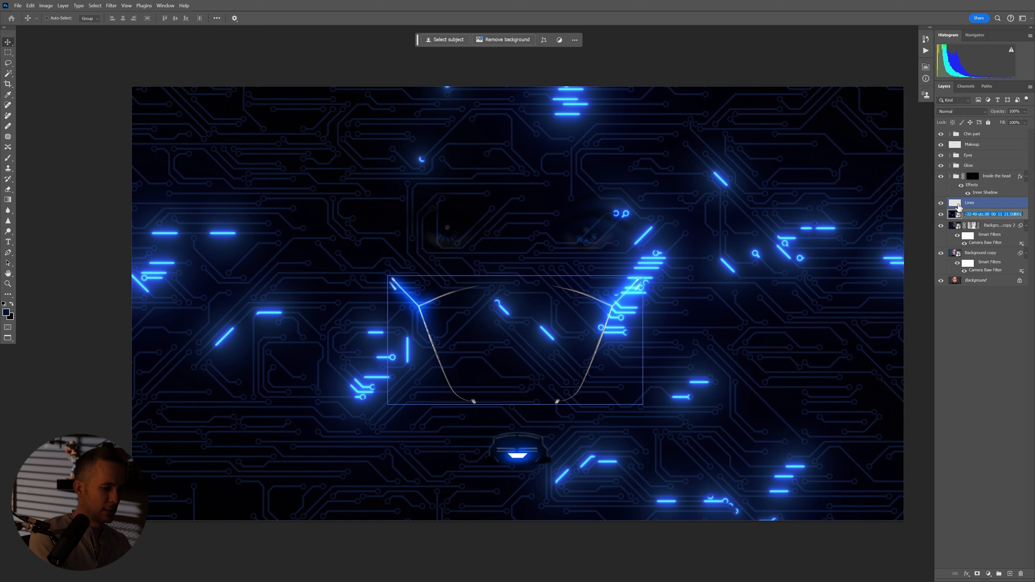
type("Light bacground")
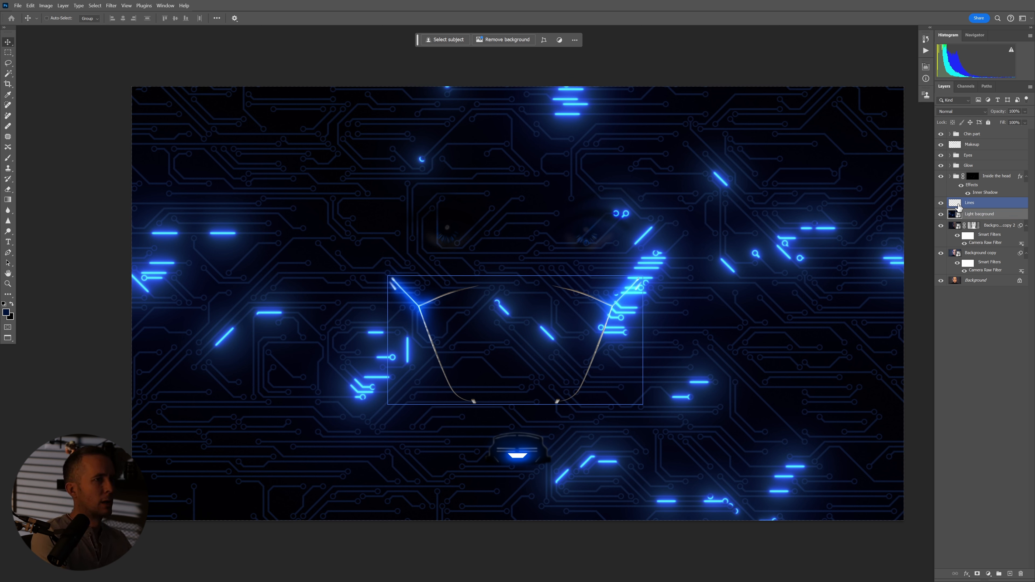
Set the blend mode of the Light bacground layer to Lighten
left_click(973, 144)
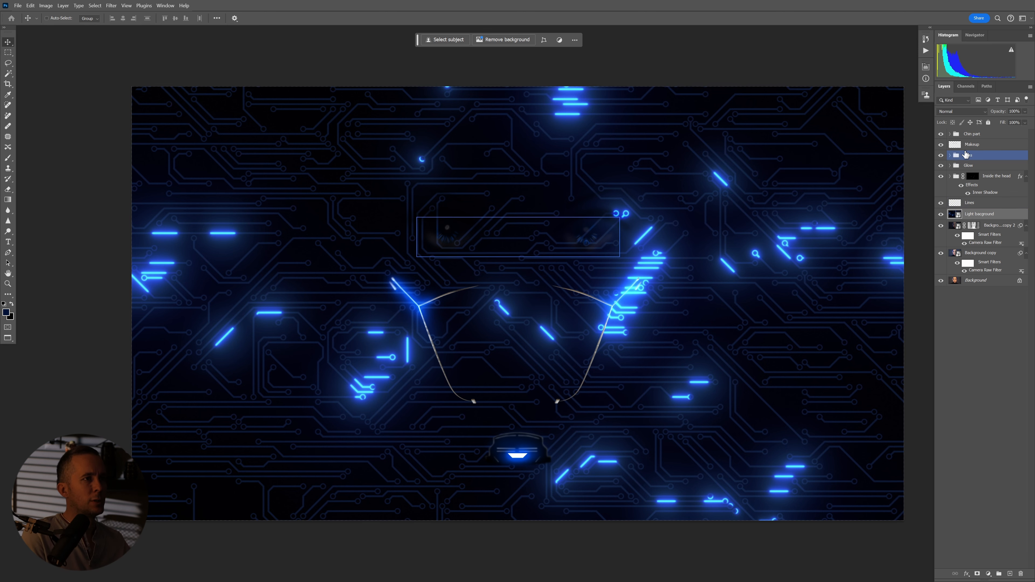
left_click(962, 111)
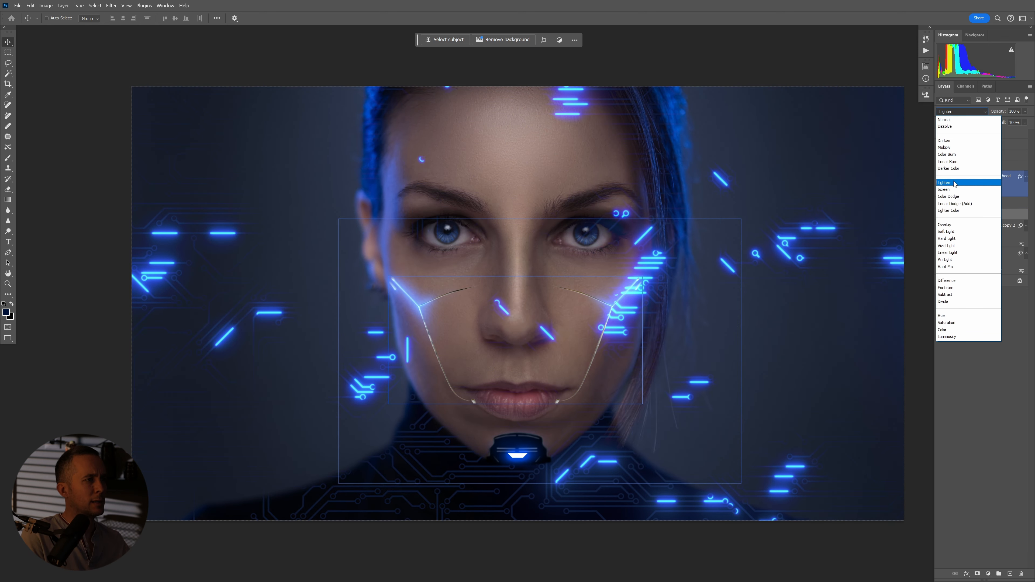
left_click(956, 184)
scroll(644, 330, "down", 3)
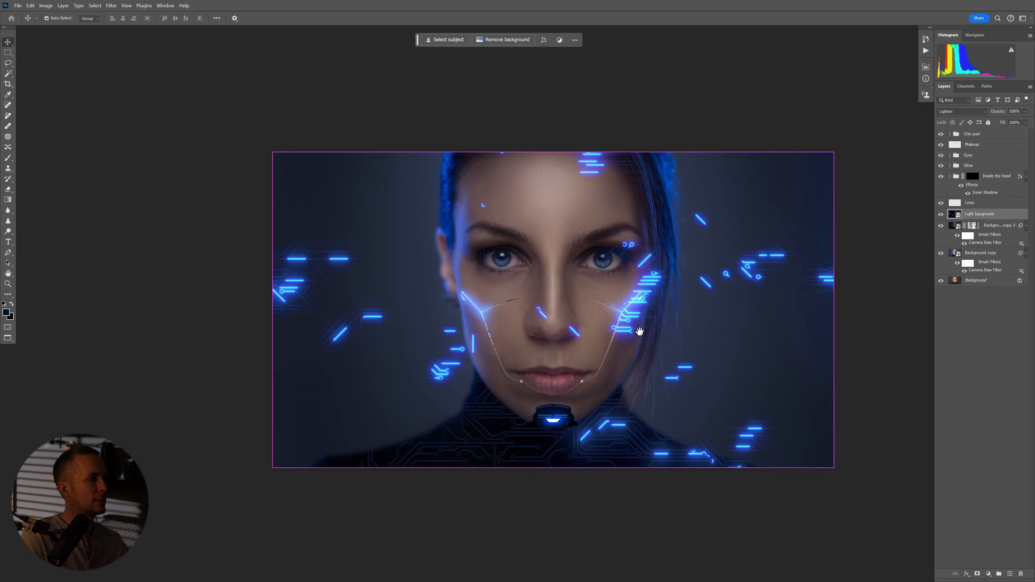
left_click_drag(641, 331, 532, 330)
scroll(530, 326, "up", 6)
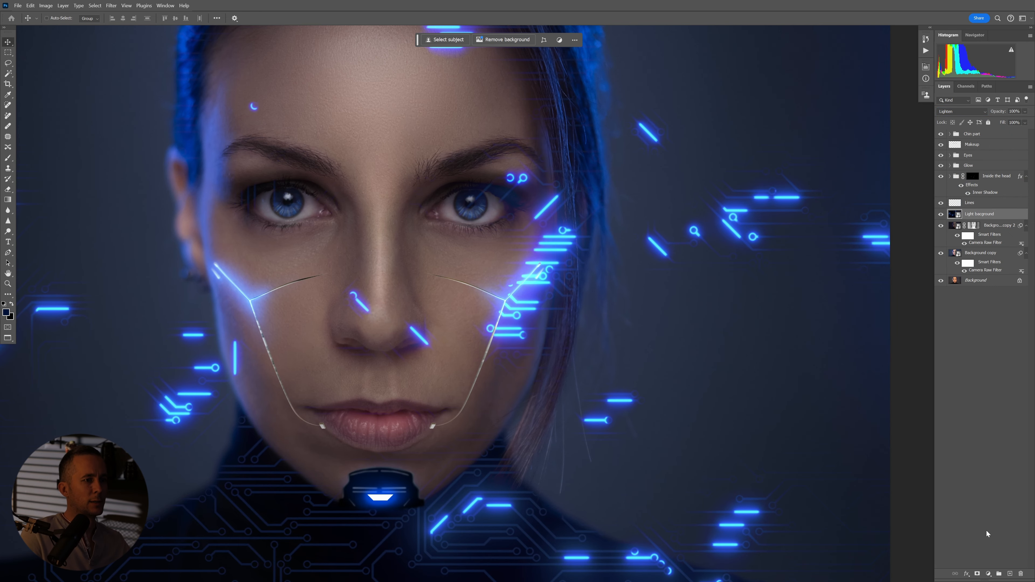
Add a layer mask to the Light bacground layer and hide the layer
left_click(977, 574)
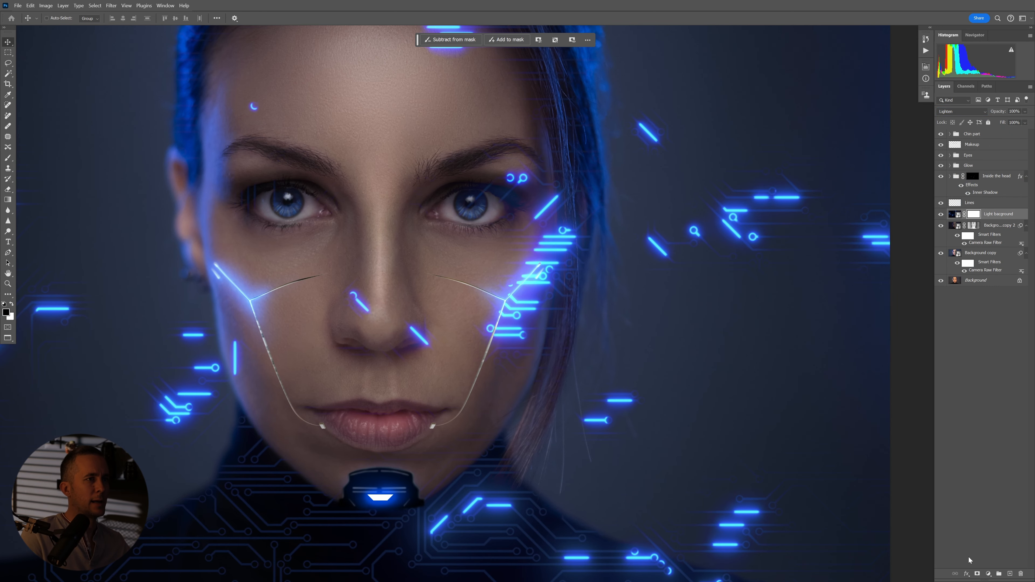
left_click(941, 214)
key("ctrl+0")
key("alt+bracketleft")
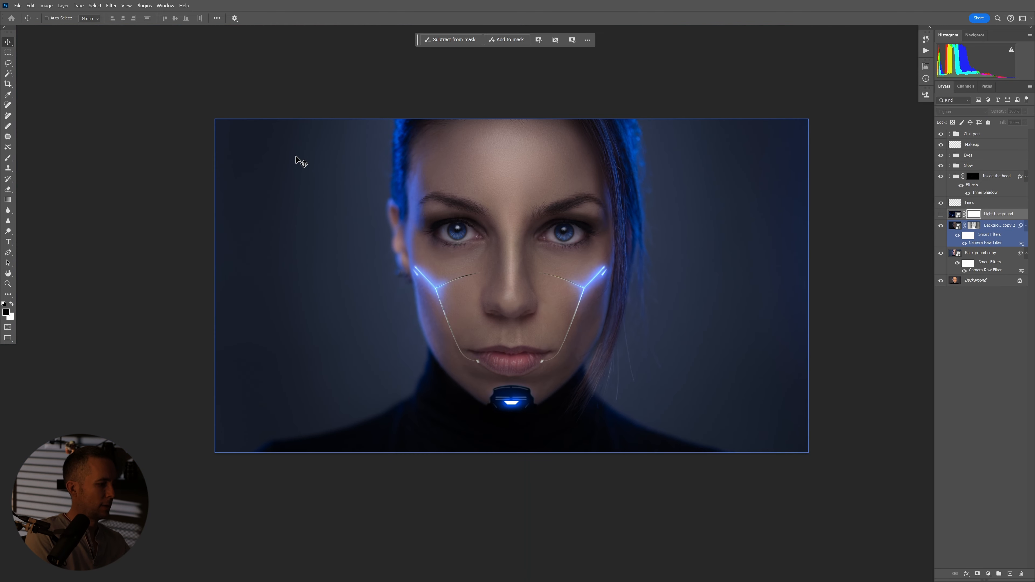
Select the woman on the Background layer automatically, using Select Subject of the Quick Selection tool
left_click(8, 64)
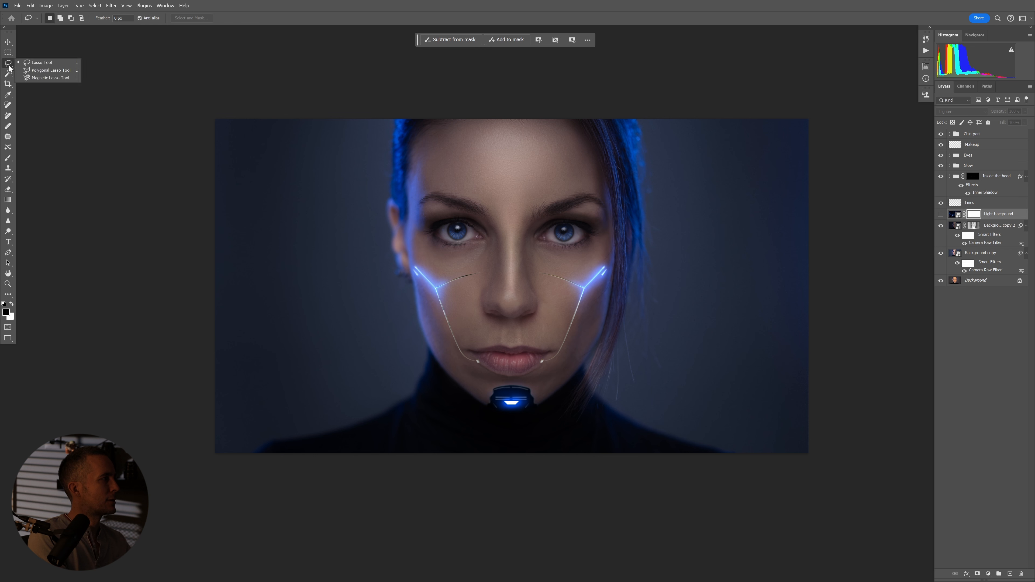
left_click(8, 74)
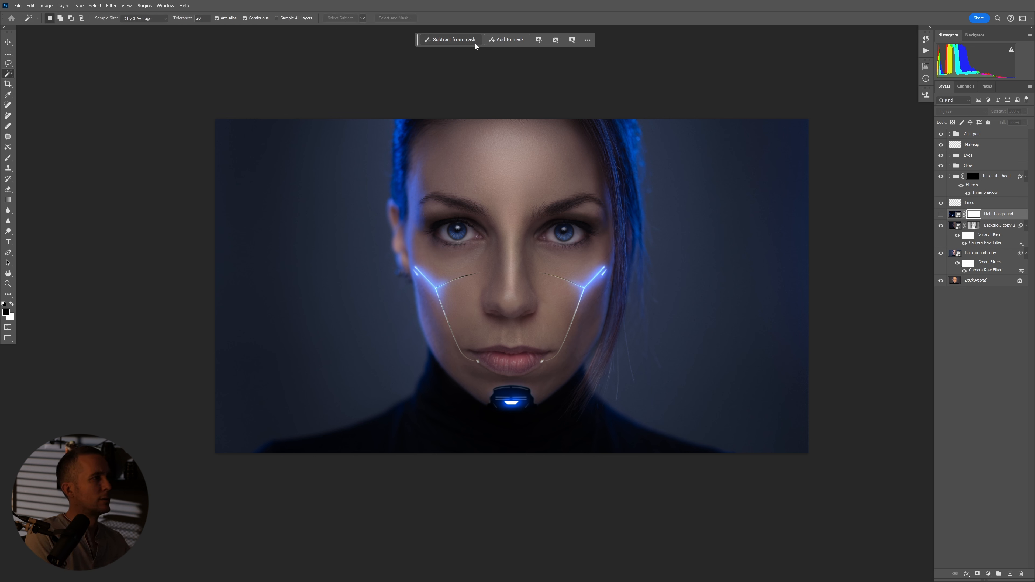
right_click(8, 75)
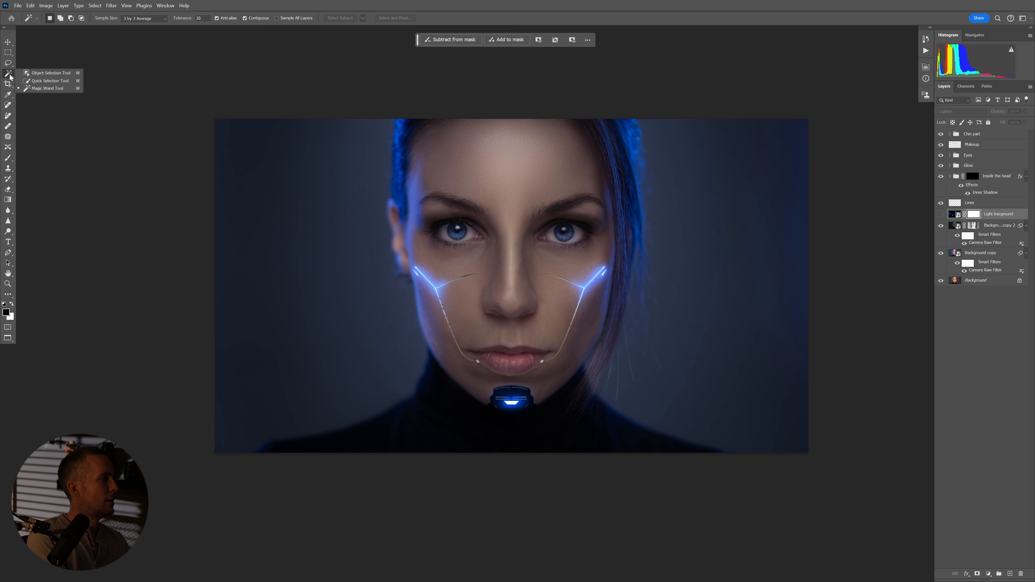
left_click(51, 81)
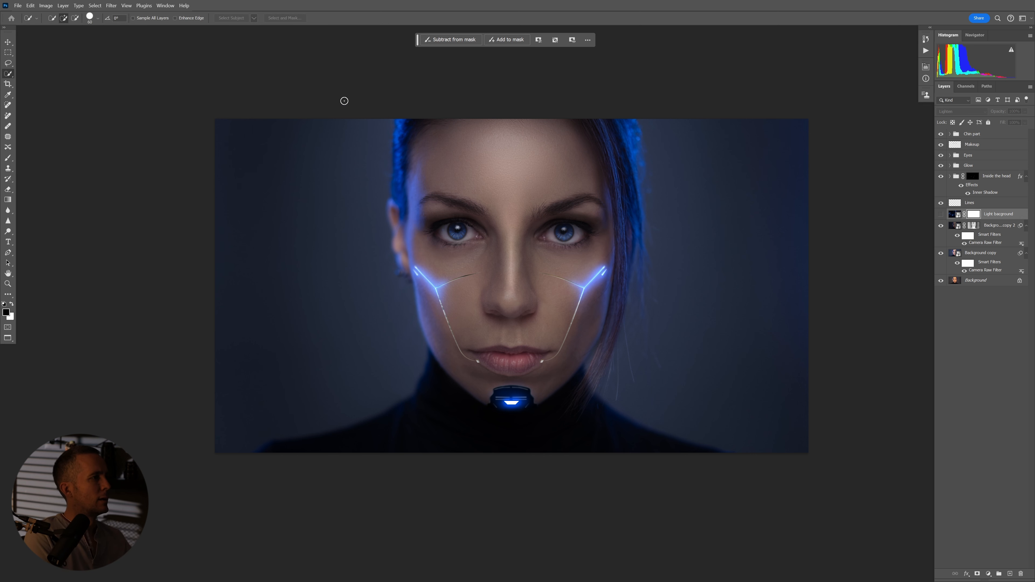
left_click(955, 282)
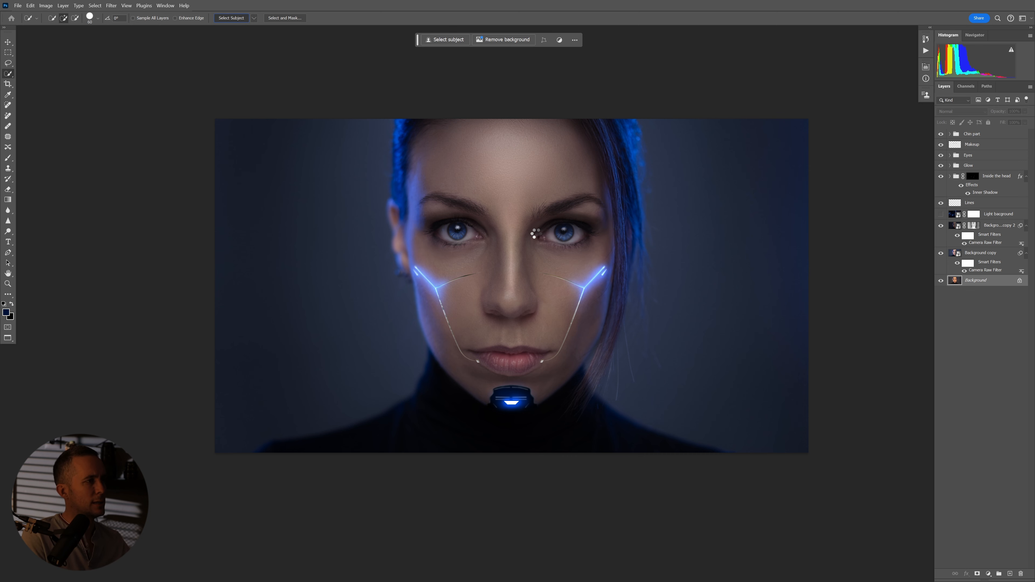
scroll(583, 282, "up", 2)
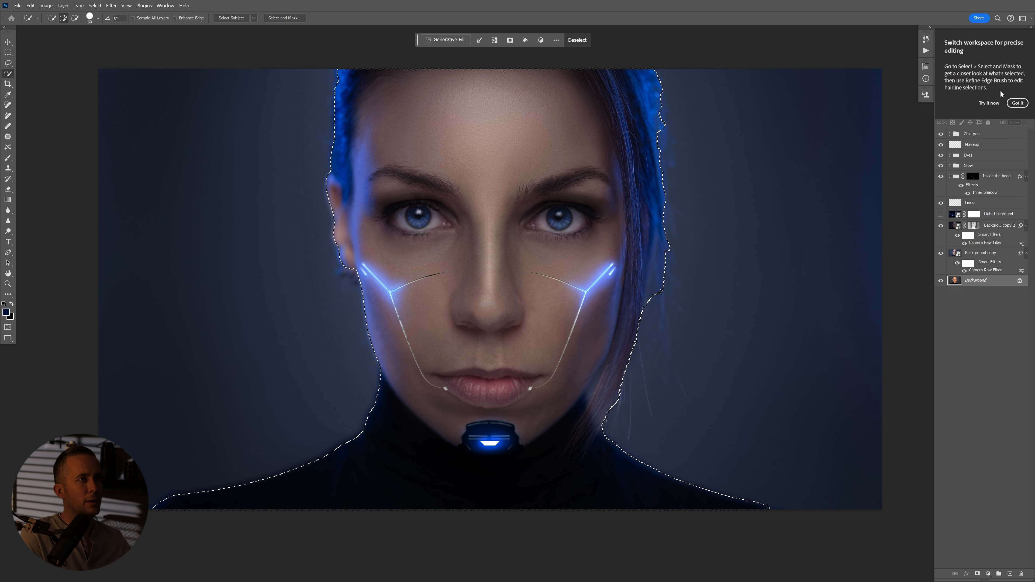
left_click(1017, 103)
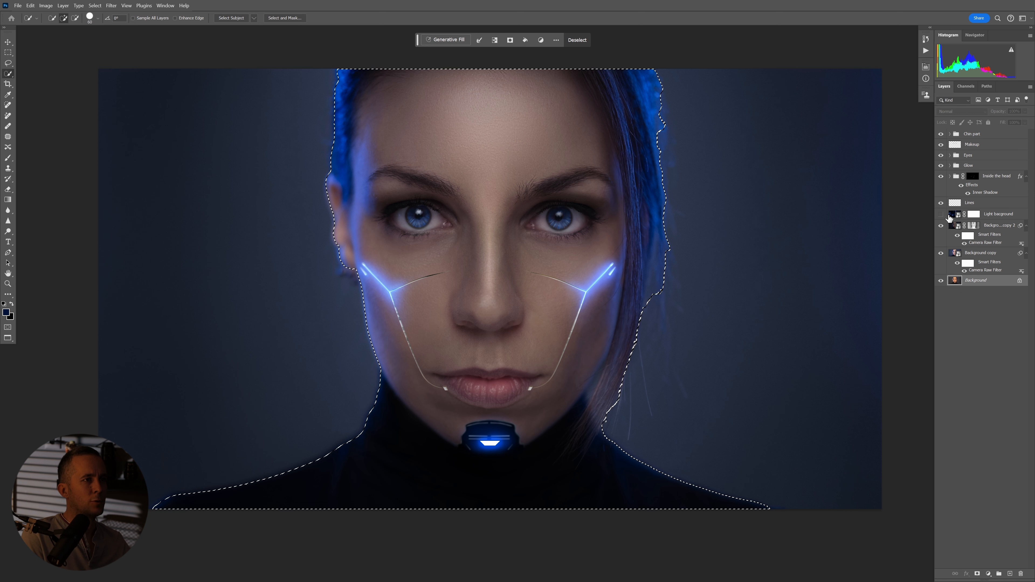
Show the Light bacground layer, fill the subject selection with black on its mask, and deselect
left_click(941, 214)
left_click(974, 215)
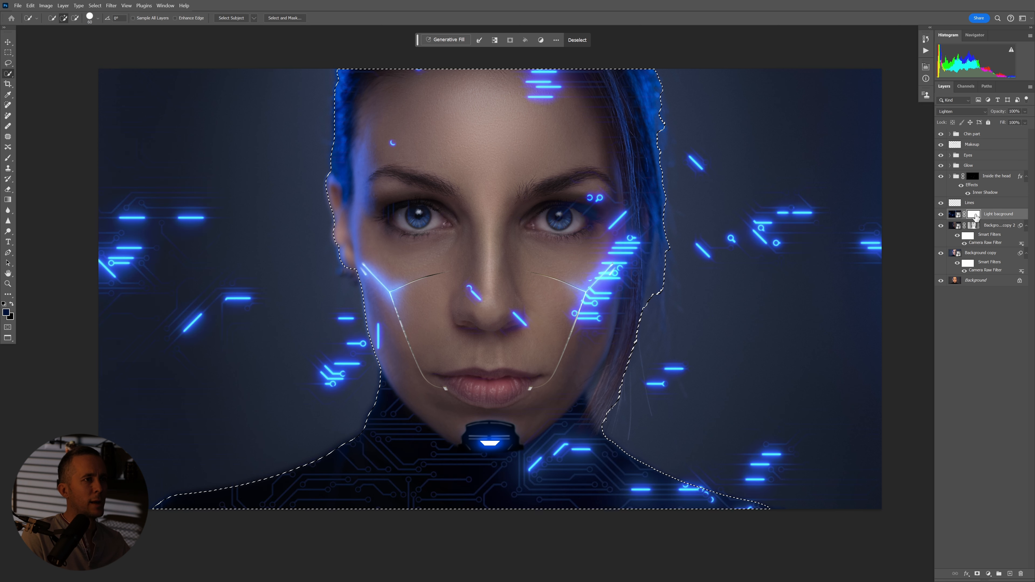
key("alt+BackSpace")
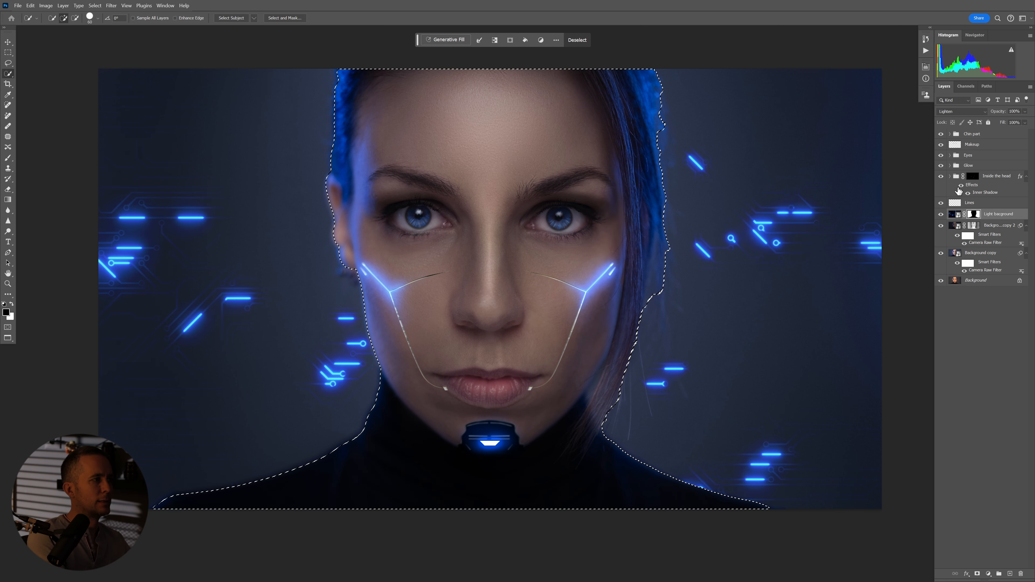
key("ctrl+d")
left_click_drag(658, 319, 594, 330)
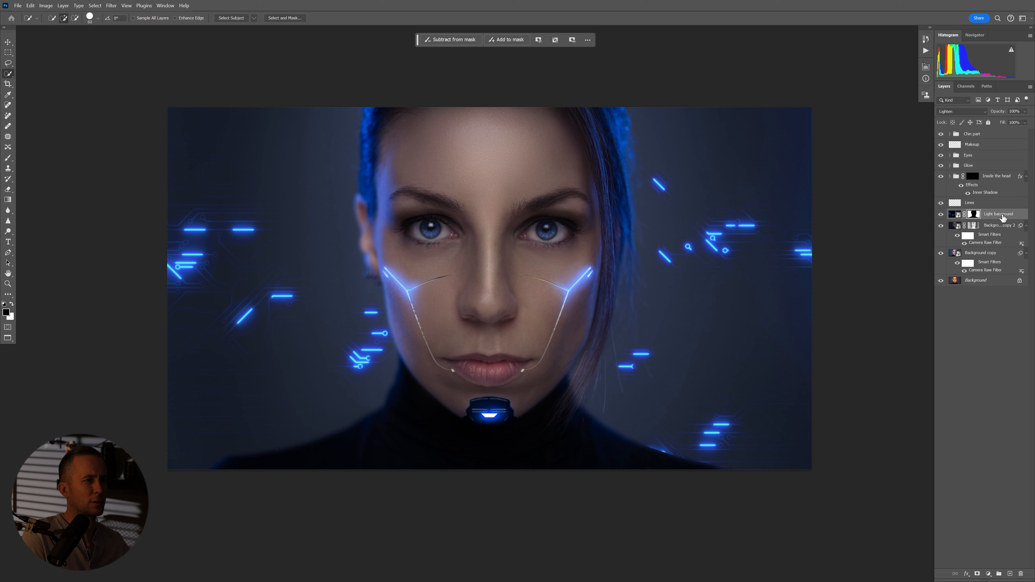
Soften the edges of the Light bacground layer mask with a Gaussian Blur of about 5.4 pixels
left_click(111, 6)
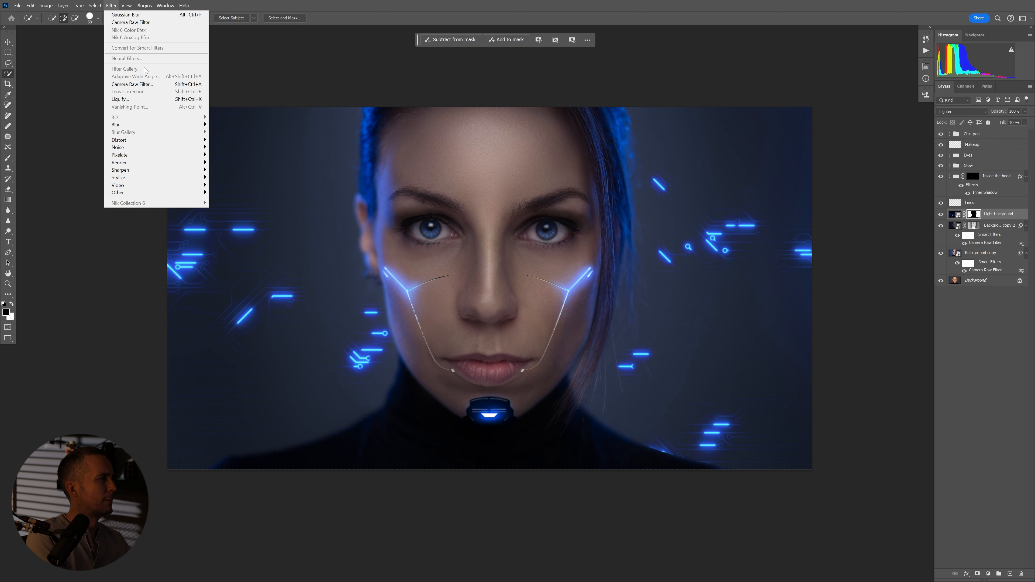
left_click(138, 15)
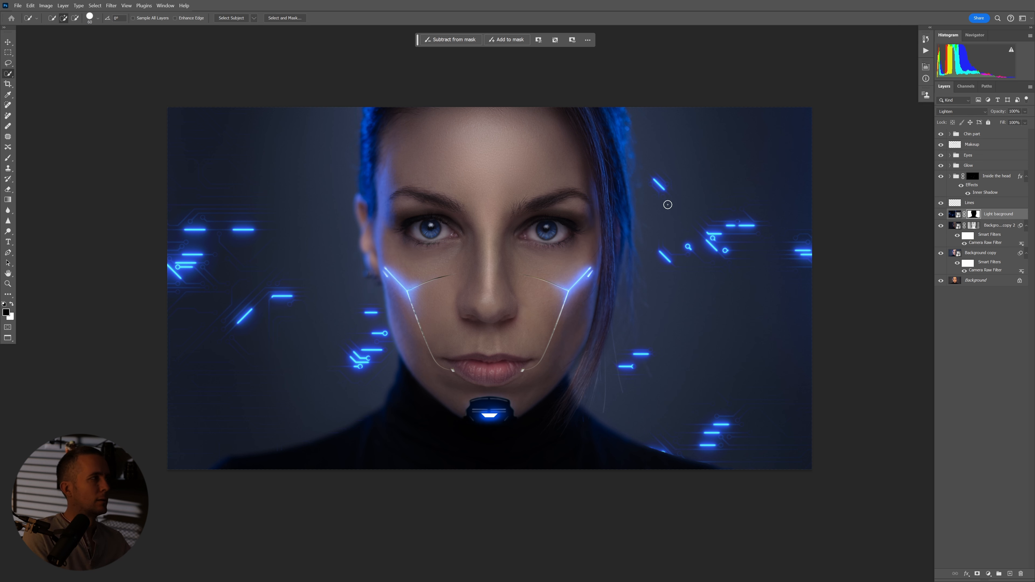
left_click(112, 6)
mouse_move(118, 124)
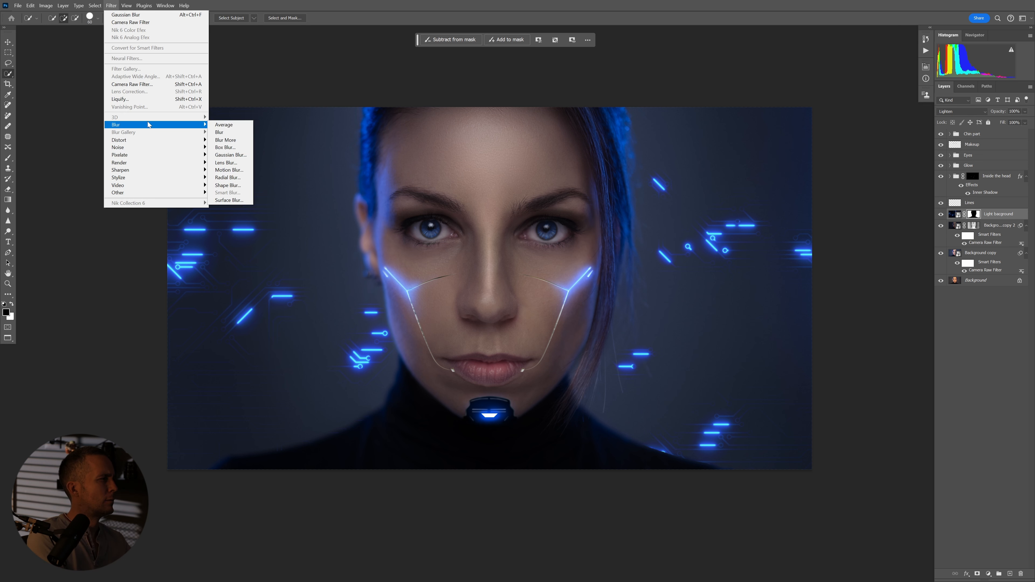
left_click(222, 155)
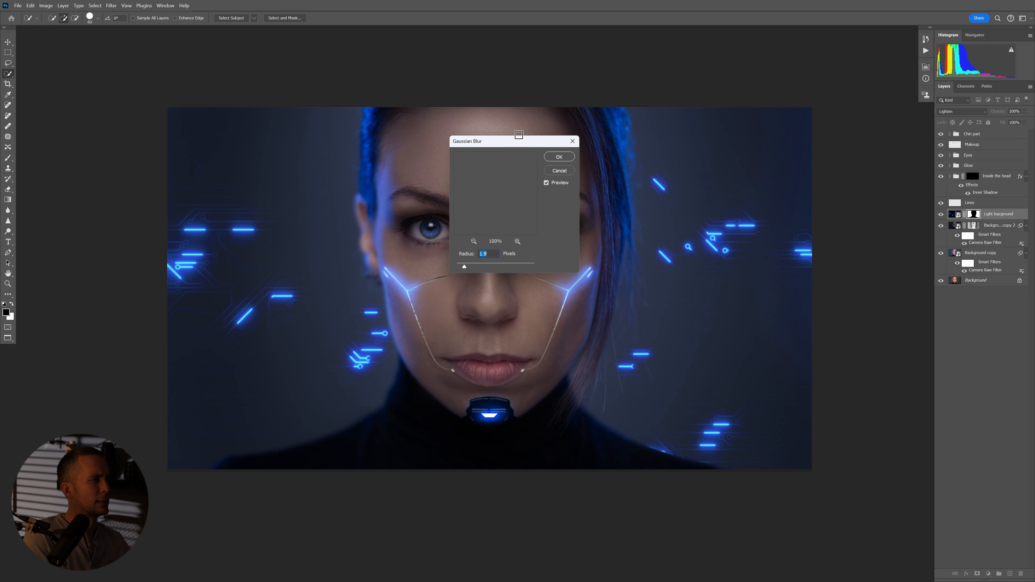
left_click_drag(519, 141, 769, 300)
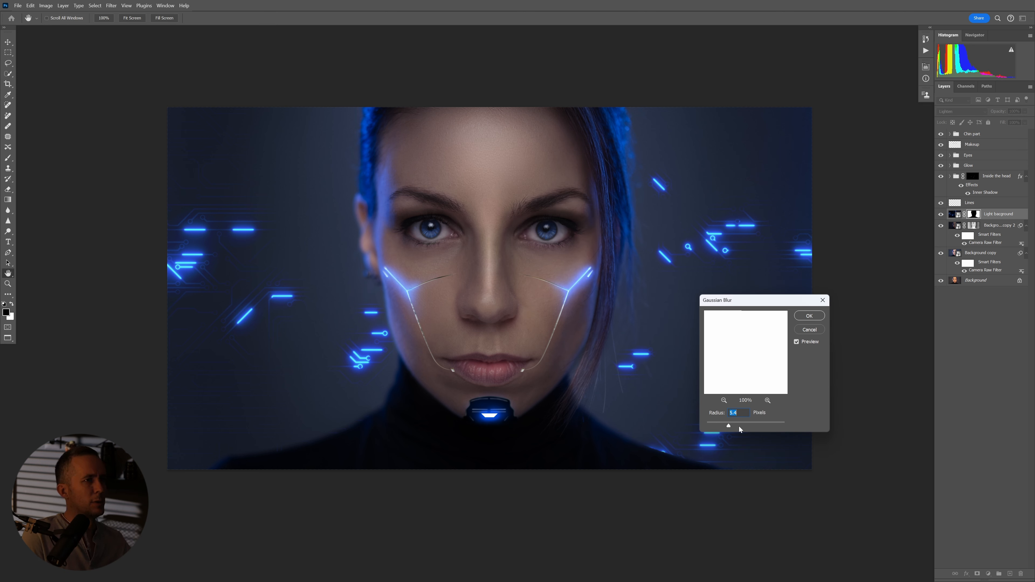
key("Return")
Start a Gaussian Blur on the Light bacground image itself, not its mask, with a radius of 12.5 pixels
key("w")
left_click(957, 217)
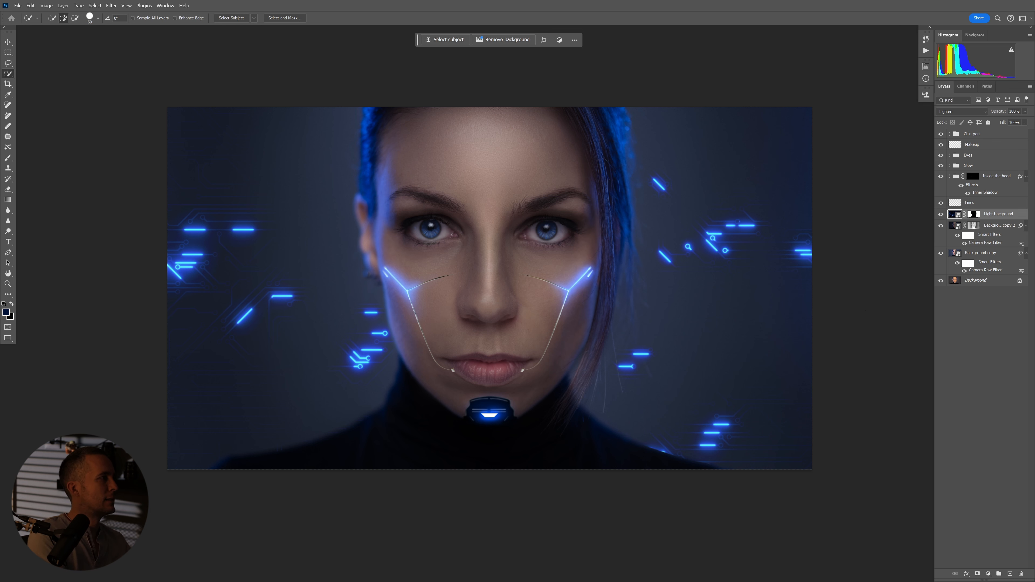
left_click(110, 5)
mouse_move(134, 124)
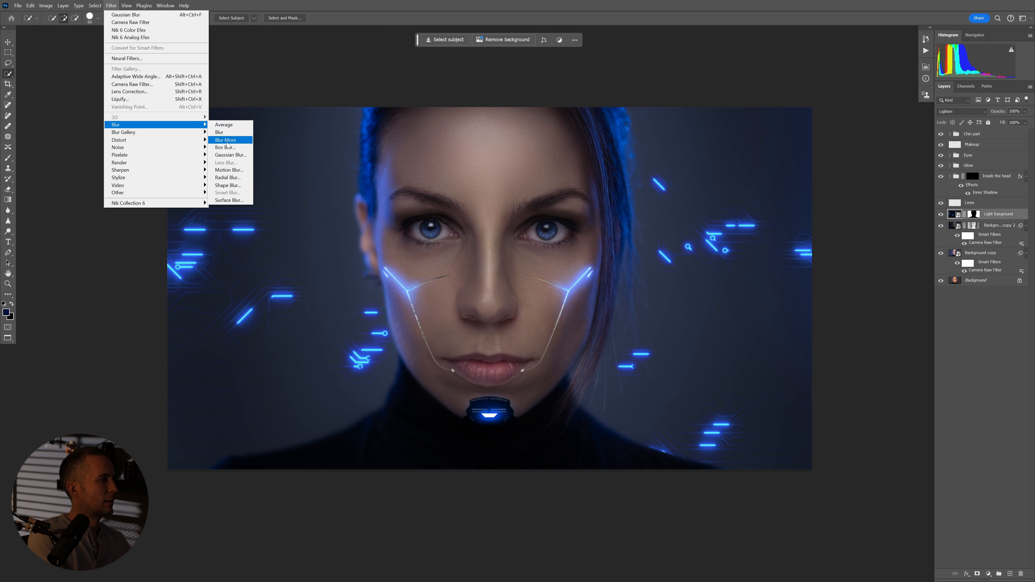
left_click(226, 155)
left_click_drag(600, 385, 614, 397)
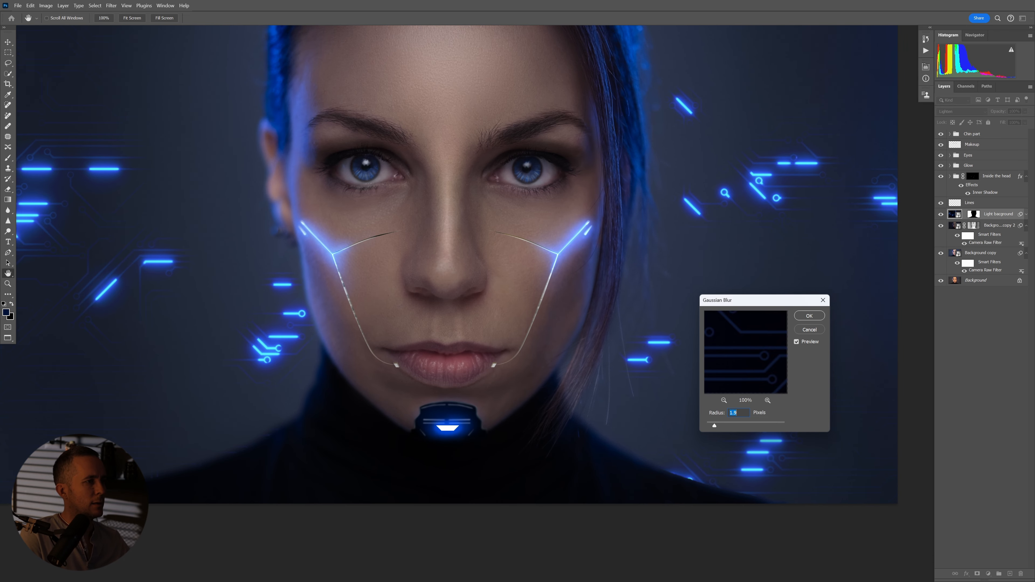
left_click(739, 423)
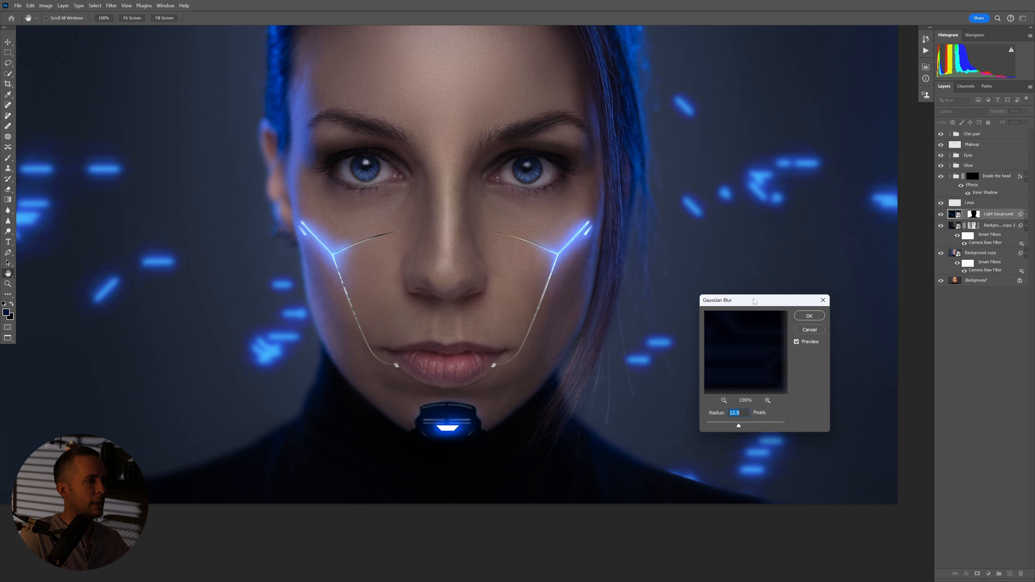
left_click_drag(753, 300, 789, 299)
Try stronger Gaussian Blur radii of 41.5 and 29.1 pixels on the circuit lights
left_click(628, 327, "ctrl")
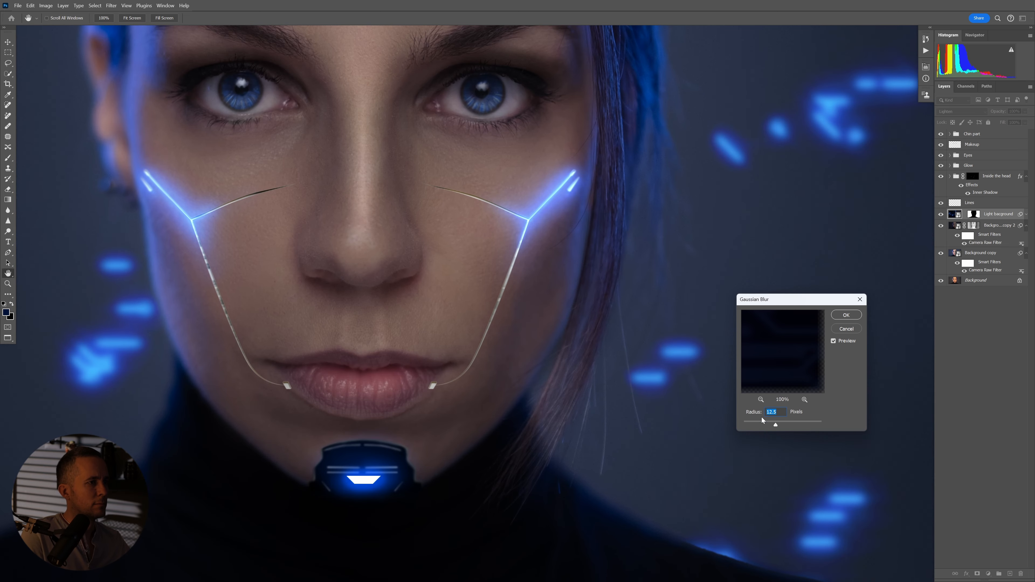
left_click_drag(782, 422, 786, 423)
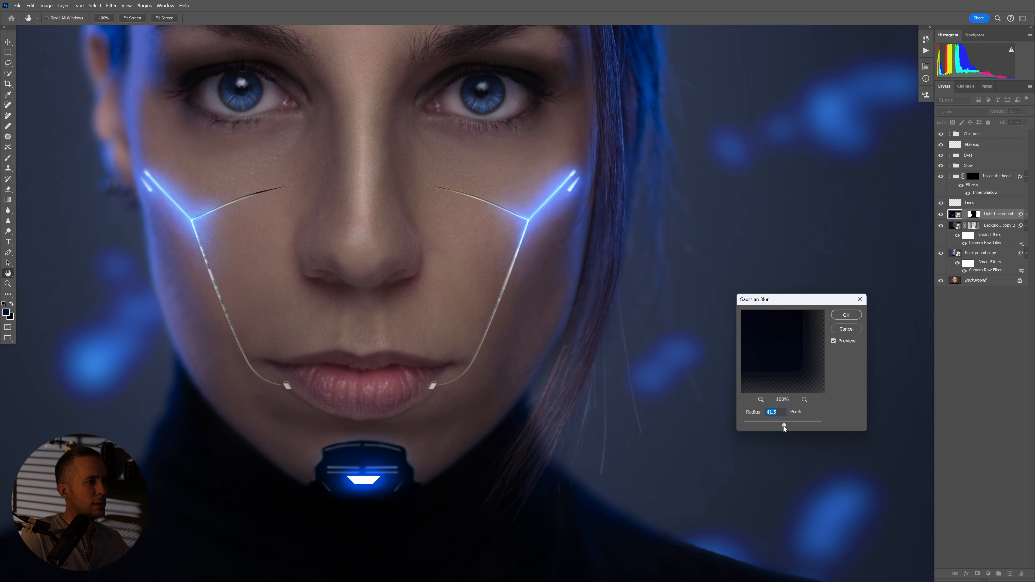
left_click_drag(782, 428, 781, 427)
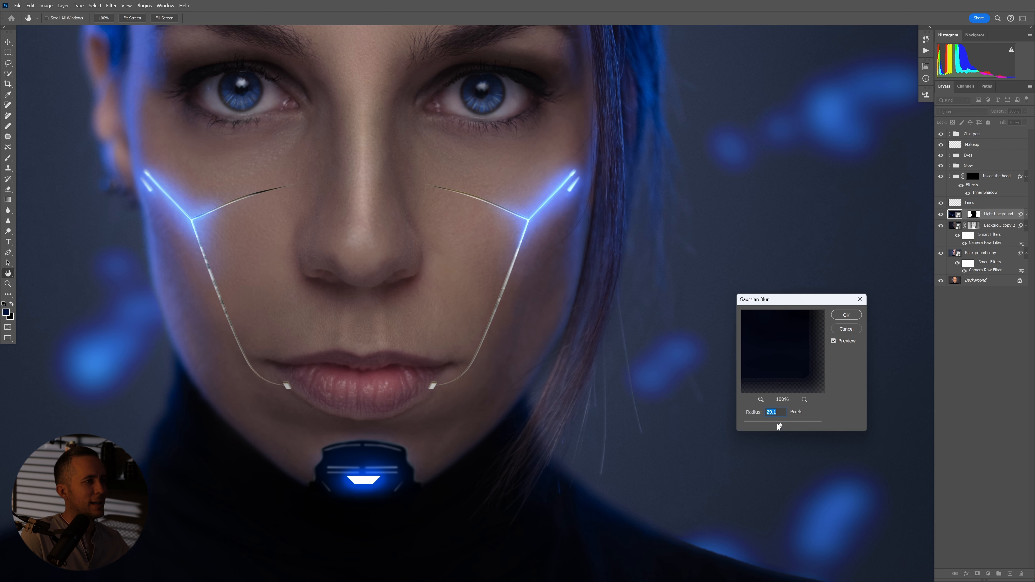
left_click(649, 344, "ctrl")
mouse_move(649, 344)
left_mouse_down()
mouse_move(638, 345)
mouse_move(653, 341)
left_mouse_up()
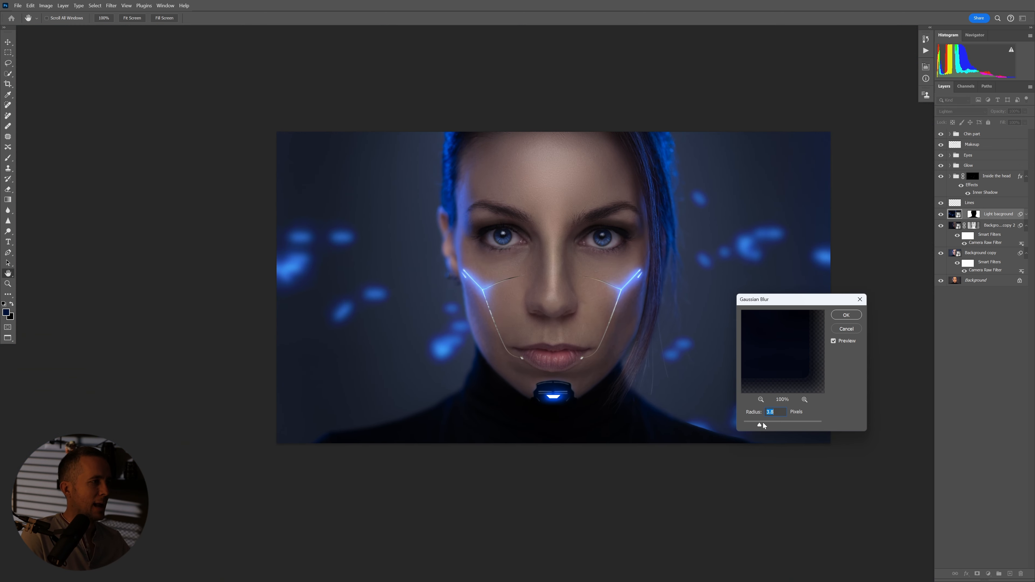
Set the Gaussian Blur radius to 36.0 pixels and apply it to the Light bacground image
left_click(760, 423)
left_click(782, 425)
left_click_drag(689, 353, 692, 320)
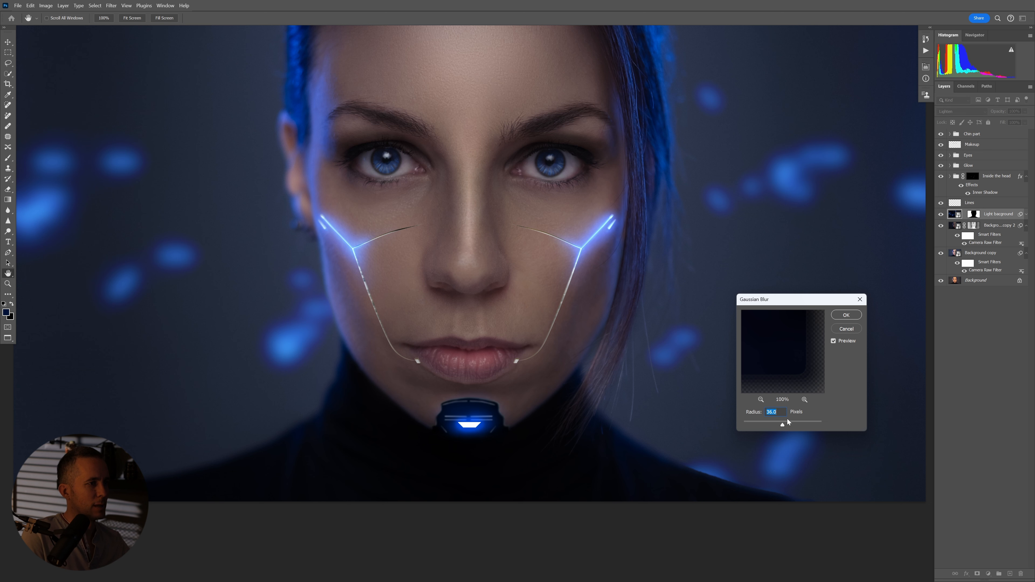
key("Return")
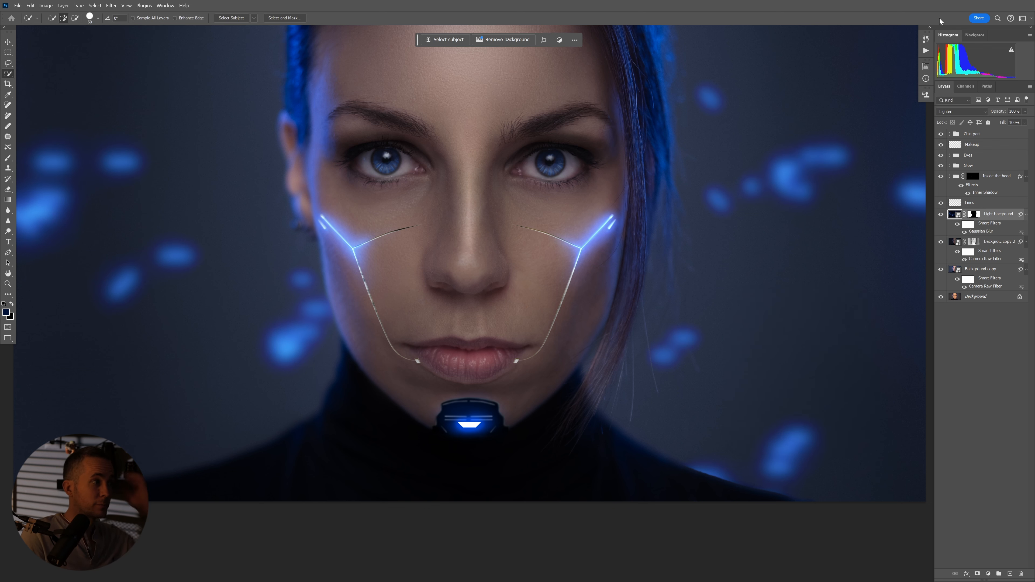
Review the blend mode options for the blurred Light bacground layer and keep Lighten
left_click_drag(645, 324, 561, 307)
left_click(960, 112)
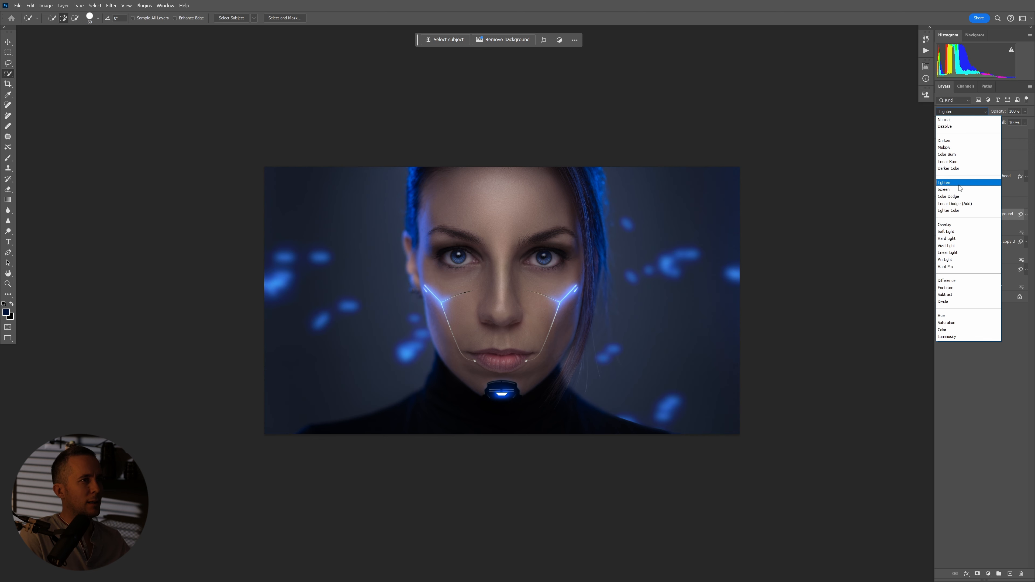
left_click(959, 183)
left_click_drag(648, 330, 543, 297)
left_click_drag(540, 301, 620, 300)
Compare the image without the Light bacground layer, and with its mask and the Background copy 2 mask temporarily disabled
left_click(941, 215)
left_click(940, 215)
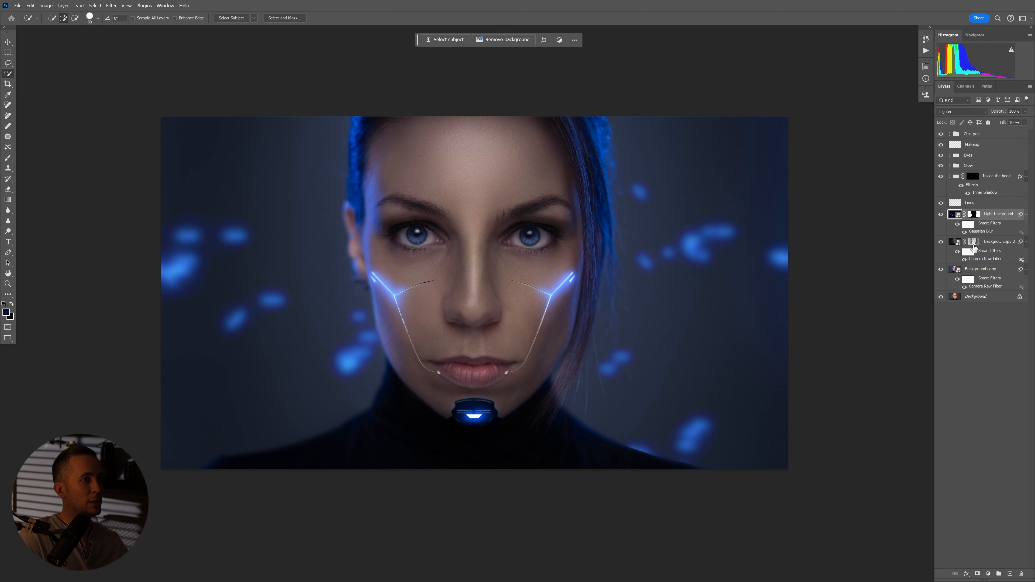
left_click(974, 242, "shift")
left_click(974, 215, "shift")
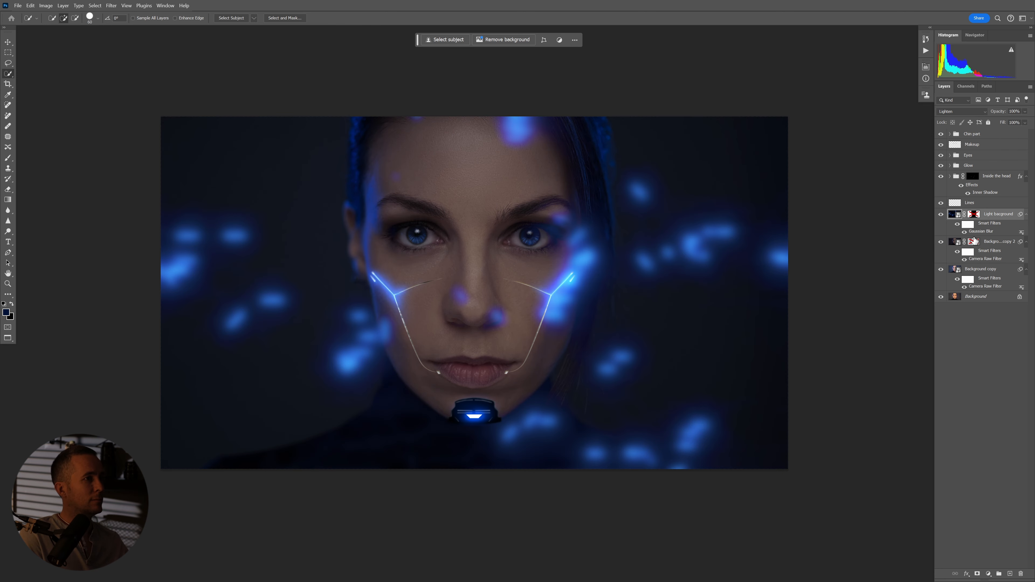
left_click(974, 243, "shift")
left_click(974, 215, "shift")
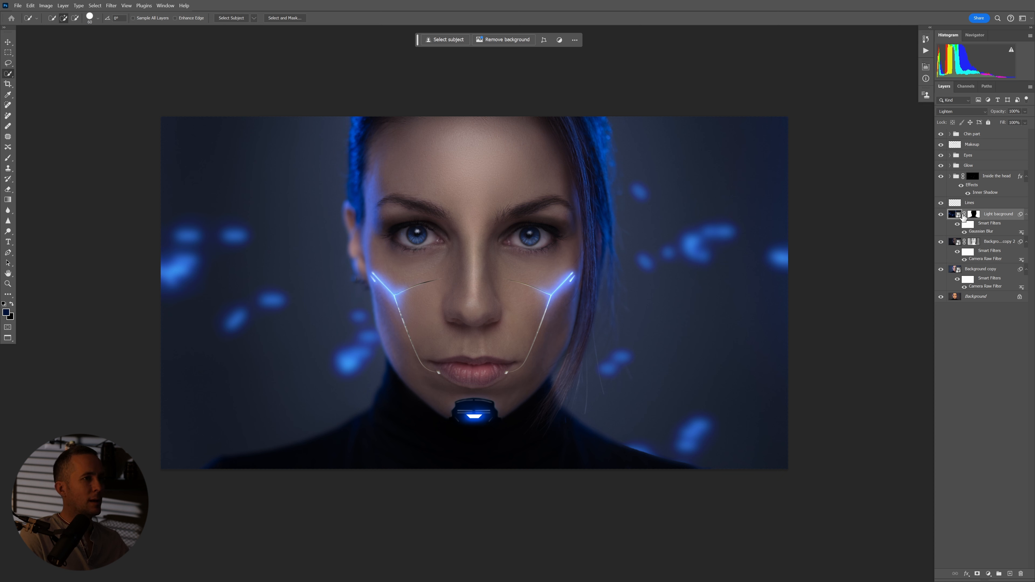
Enlarge the Light bacground image slightly beyond the canvas edges without moving its mask
key("v")
mouse_move(672, 301)
left_mouse_down()
mouse_move(657, 302)
mouse_move(696, 301)
mouse_move(668, 303)
mouse_move(667, 317)
left_mouse_up()
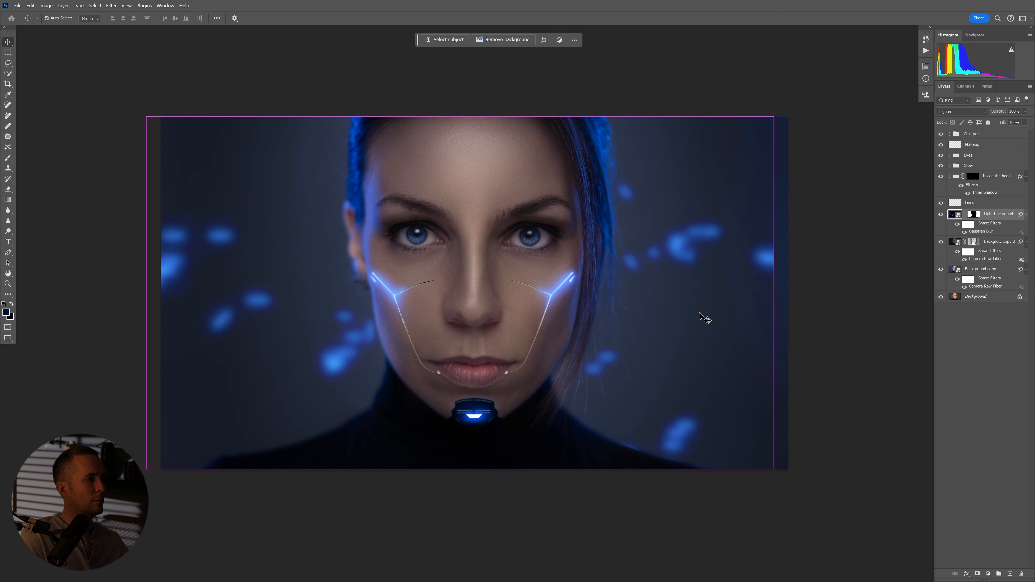
key("ctrl+r")
key("ctrl+r")
key("ctrl+t")
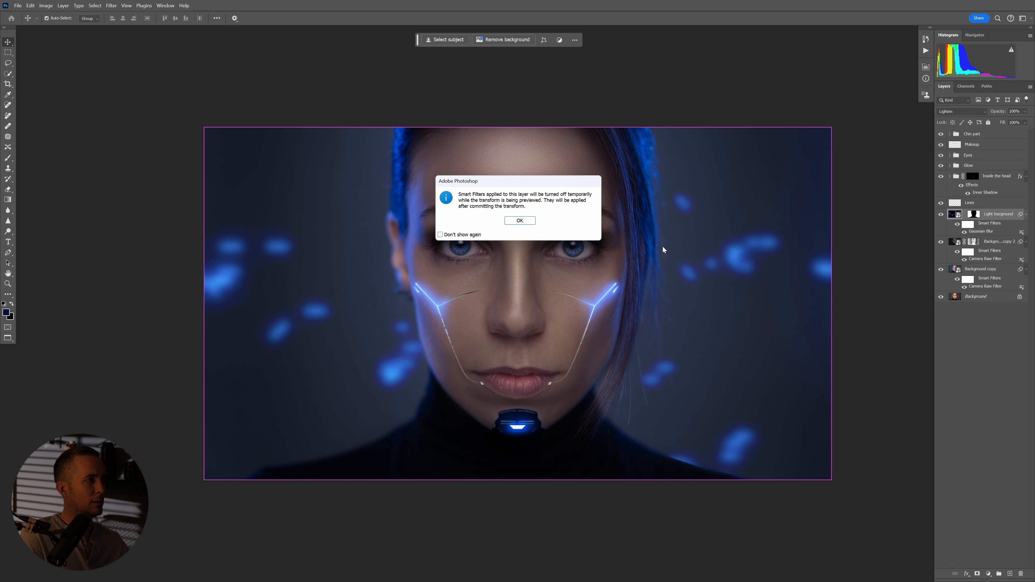
key("Return")
left_click_drag(833, 298, 855, 305)
key("Return")
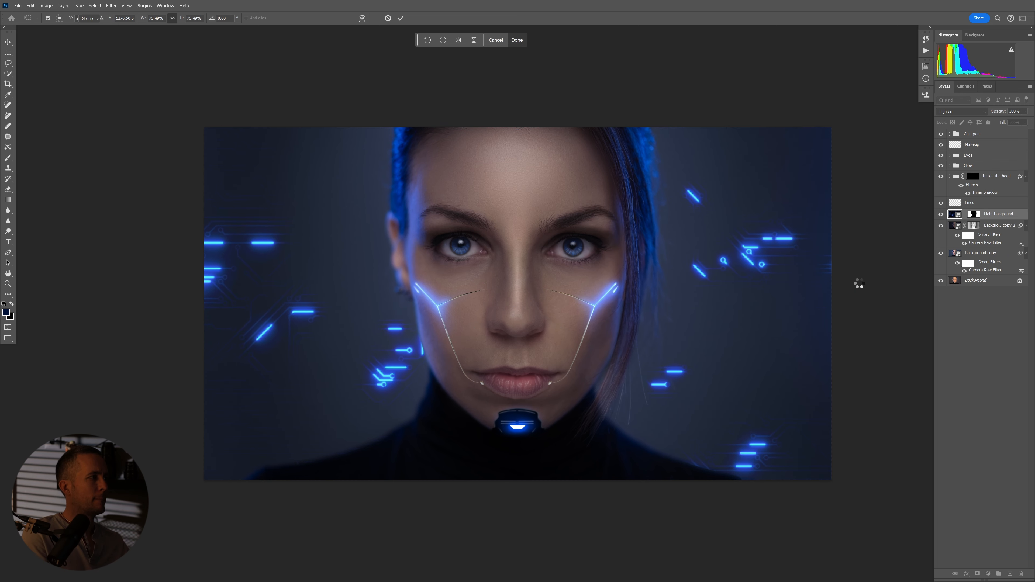
Reposition the enlarged circuit lights behind the woman, keeping them centred horizontally on the canvas
left_click_drag(539, 326, 524, 354)
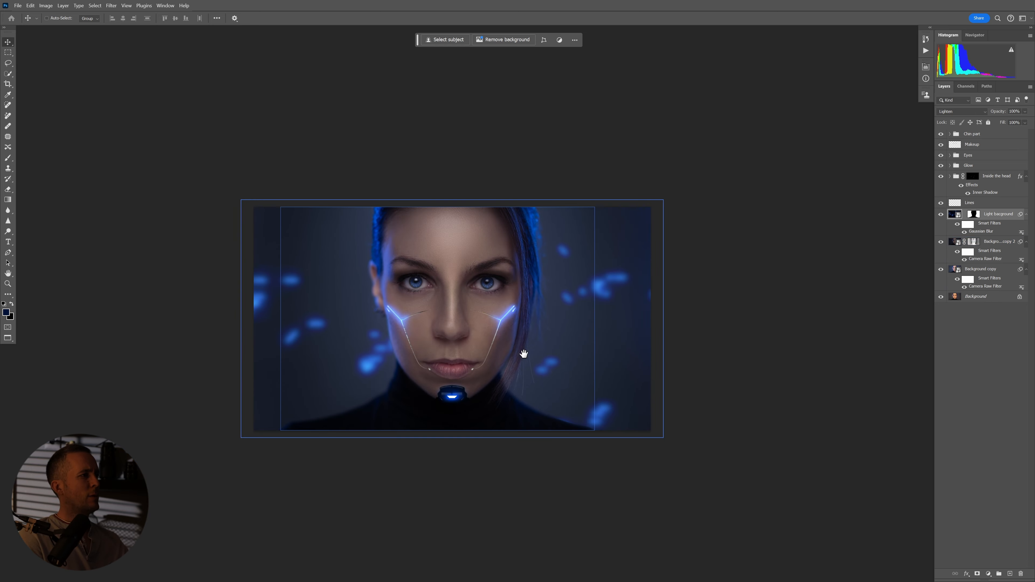
left_click(493, 357)
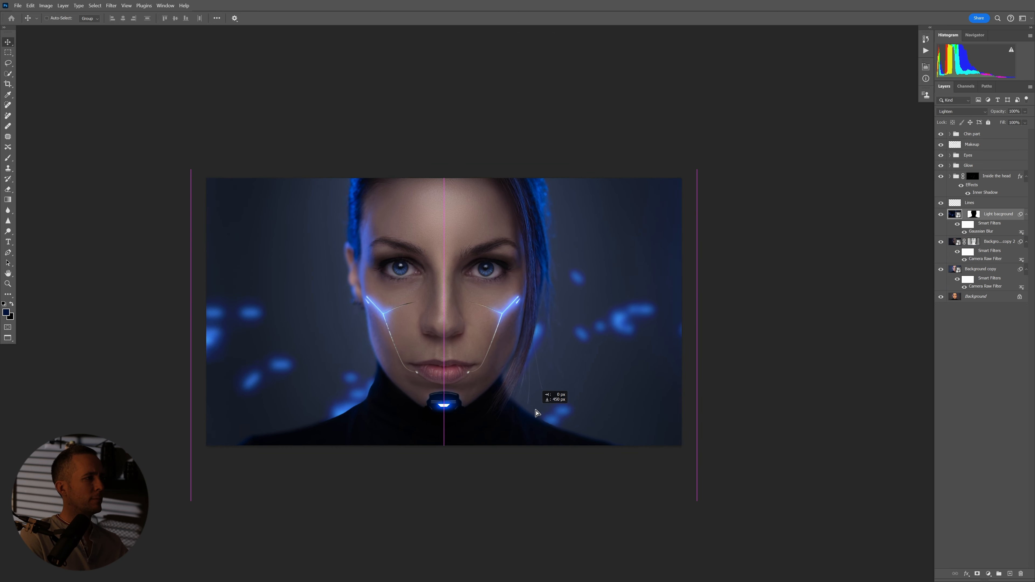
left_click_drag(537, 379, 537, 380)
mouse_move(631, 446)
left_mouse_down()
mouse_move(672, 449)
mouse_move(619, 430)
left_mouse_up()
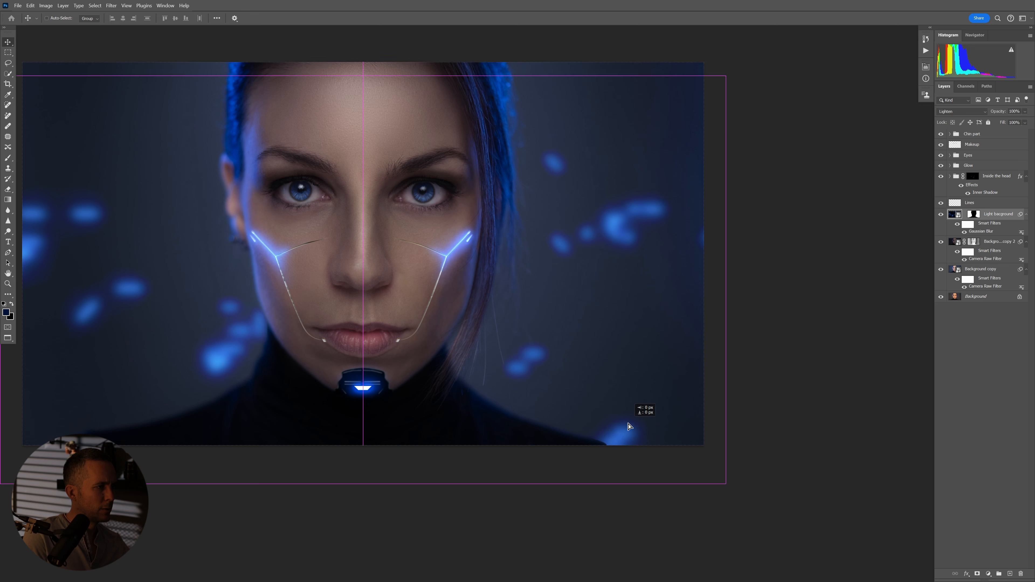
Refine the Light bacground mask with a small 50% opacity brush where the shoulder meets the blue light at the lower canvas edge
left_click(974, 214)
mouse_move(619, 423)
left_mouse_down()
mouse_move(658, 431)
mouse_move(614, 411)
mouse_move(650, 353)
left_mouse_up()
key("b")
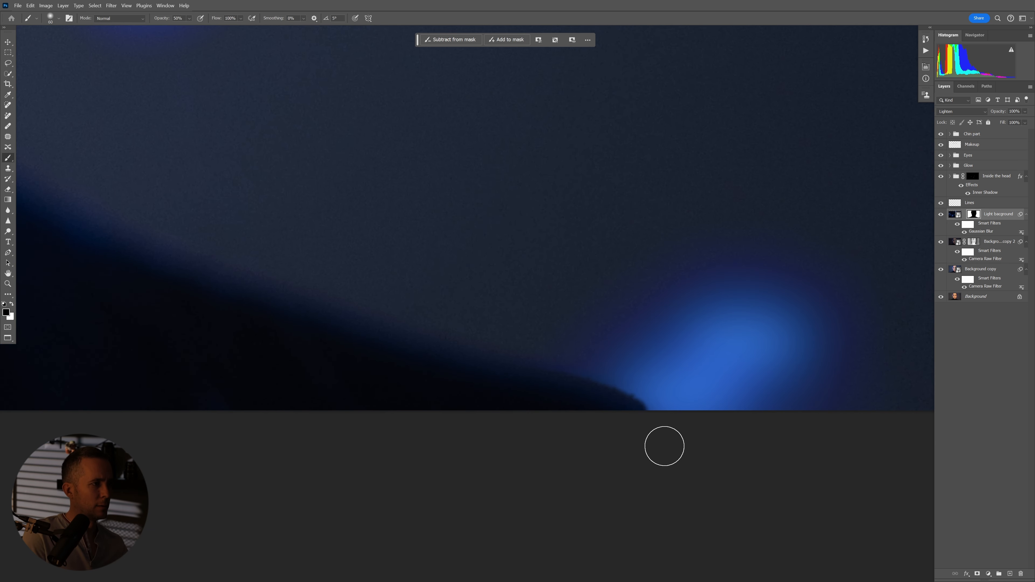
key("bracketleft")
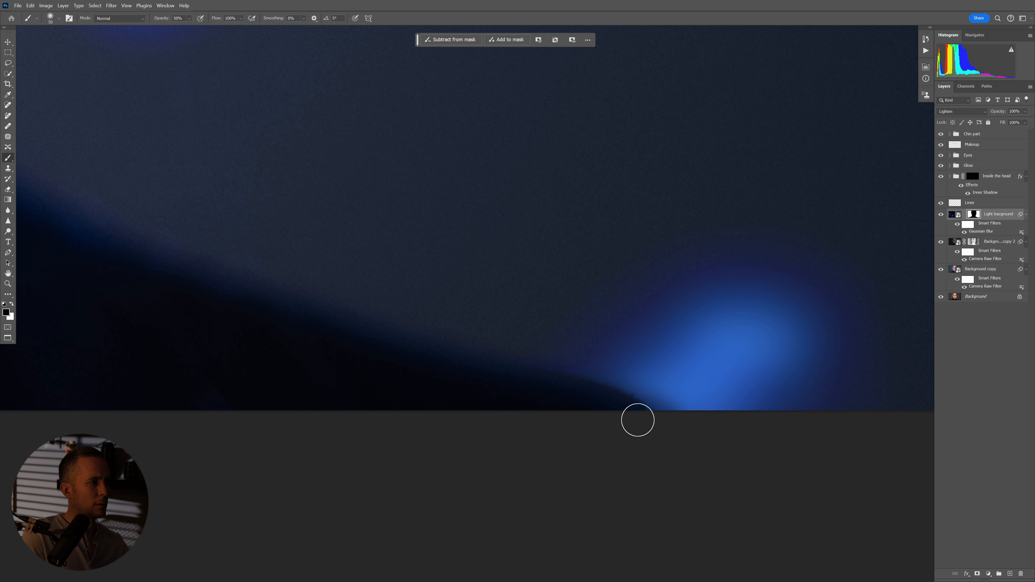
key("x")
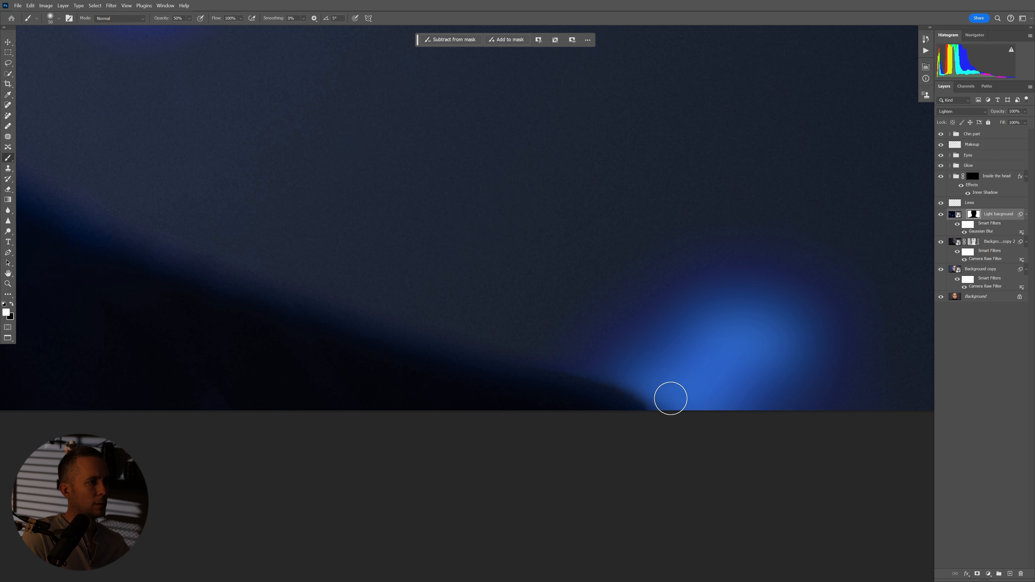
left_click_drag(609, 336, 483, 307)
left_click_drag(483, 306, 750, 349)
left_click(646, 282)
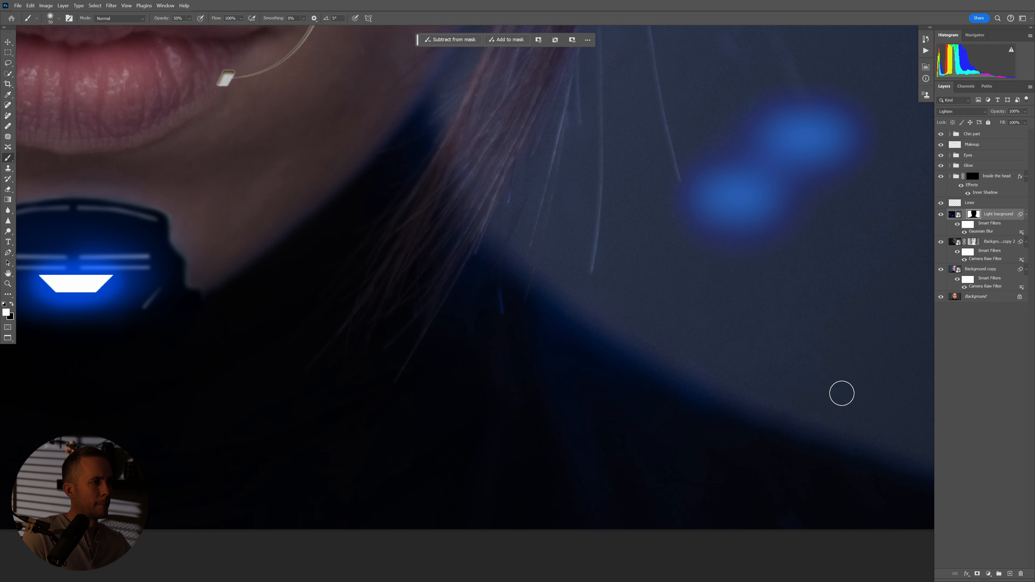
left_click_drag(842, 393, 696, 369)
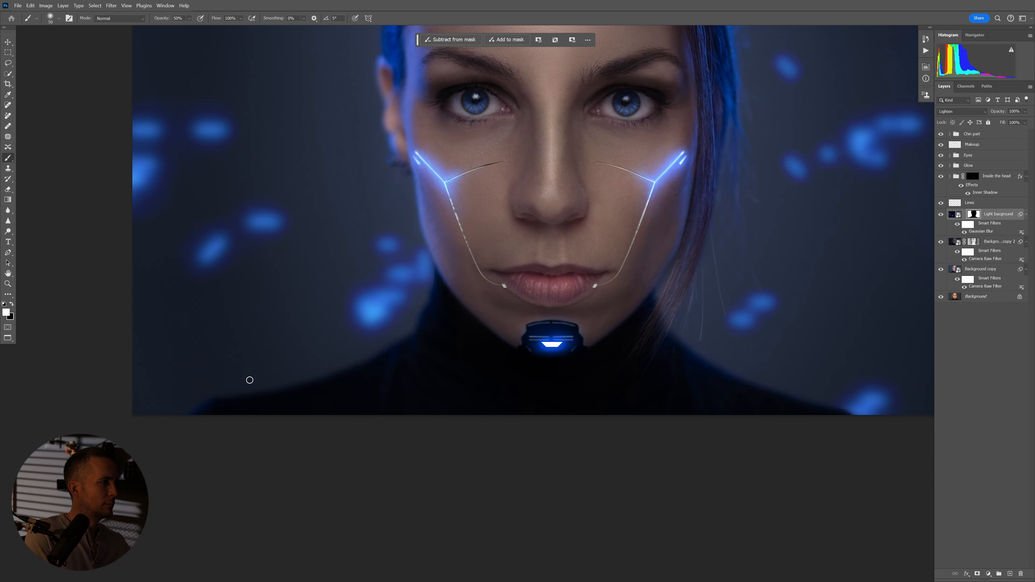
left_click_drag(427, 316, 366, 384)
mouse_move(439, 342)
left_mouse_down()
mouse_move(421, 375)
mouse_move(449, 347)
left_mouse_up()
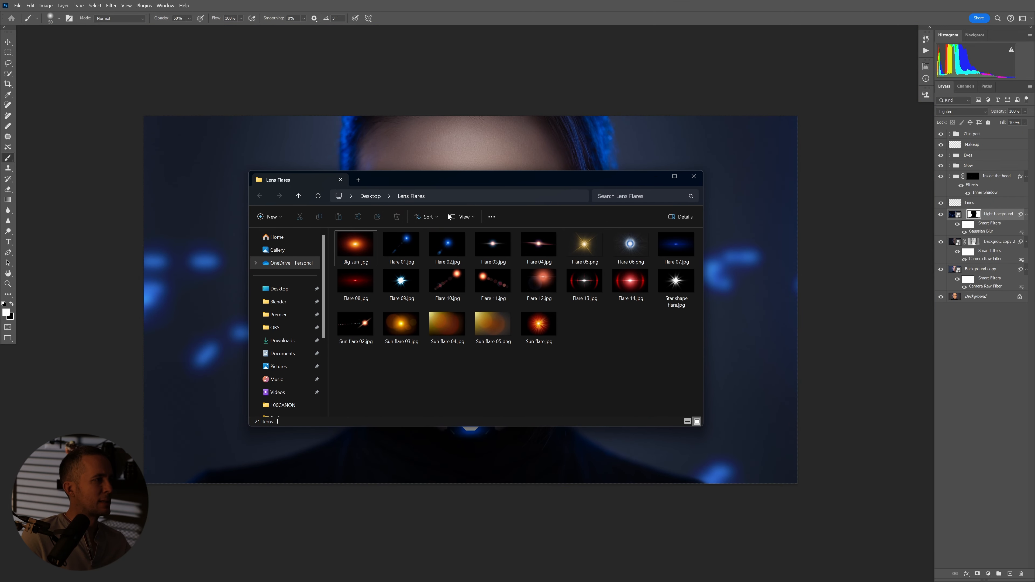
Switch to the Lens Flares folder and preview the flare images, including Flare 02, Flare 06, Flare 07 and Flare 13
left_click(364, 248)
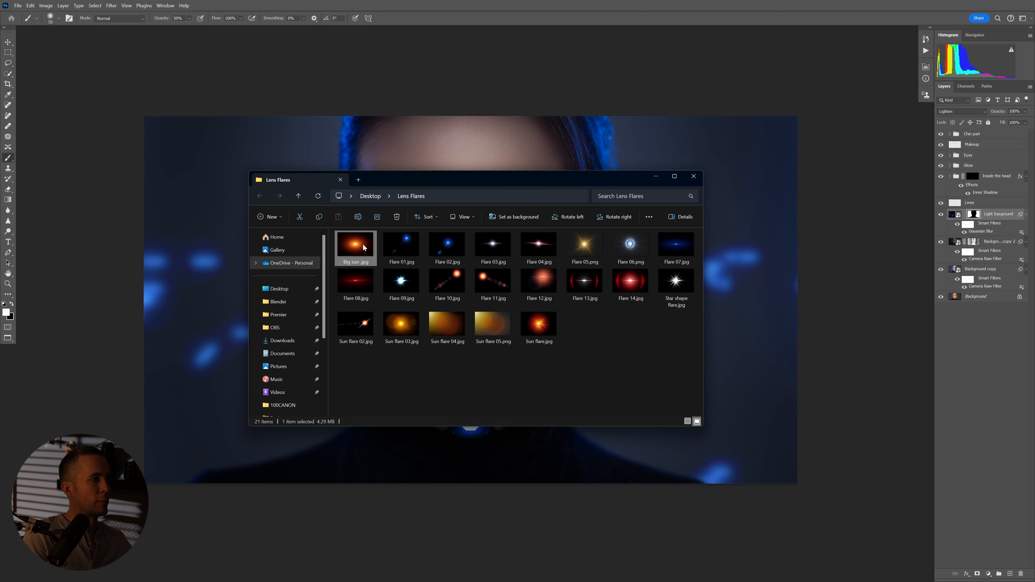
key("ctrl+space")
key("Right")
key("Right")
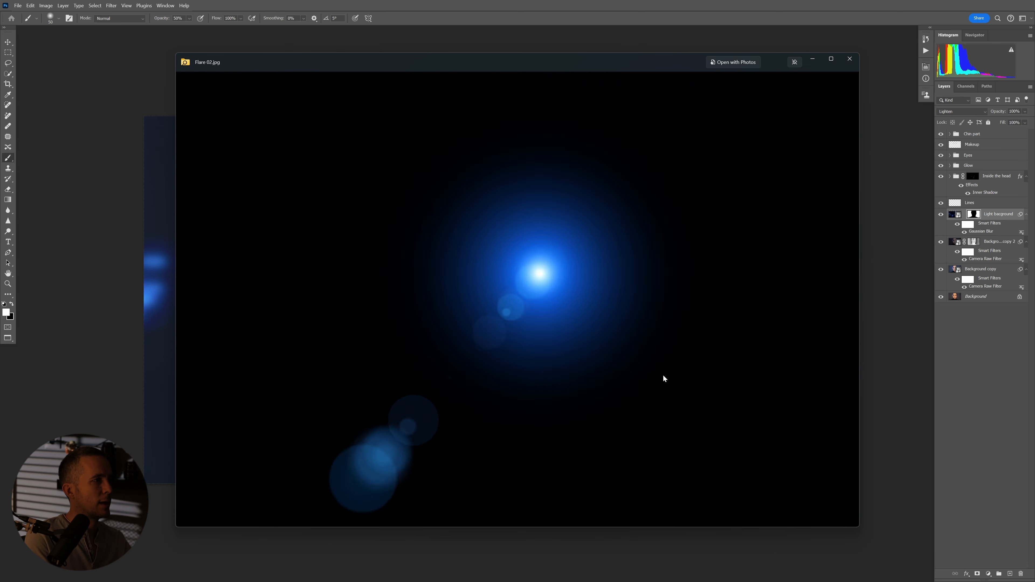
key("Right")
key("Right")
key("Right")
key("Right")
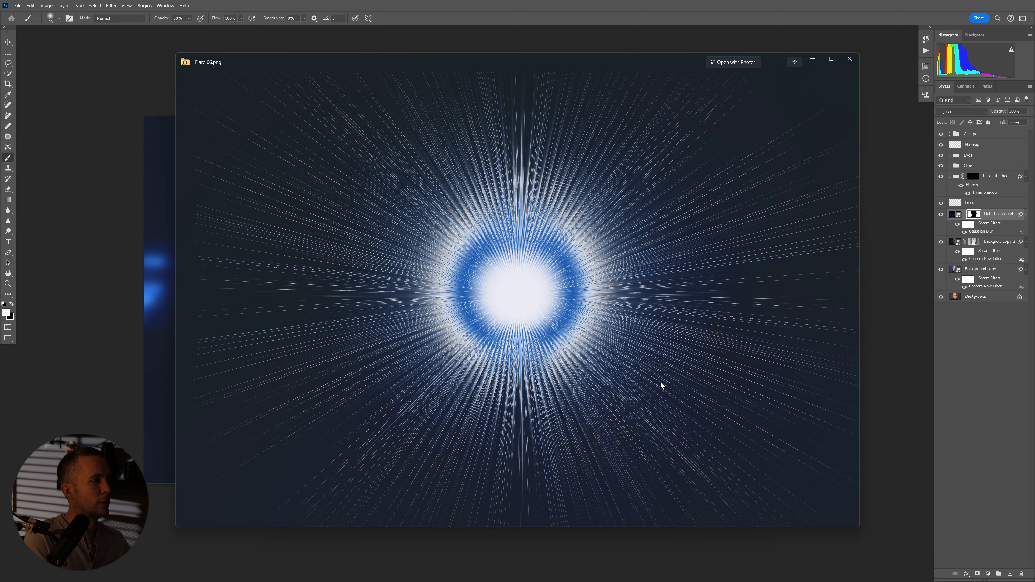
key("ctrl+space")
left_click(676, 251)
key("ctrl+space")
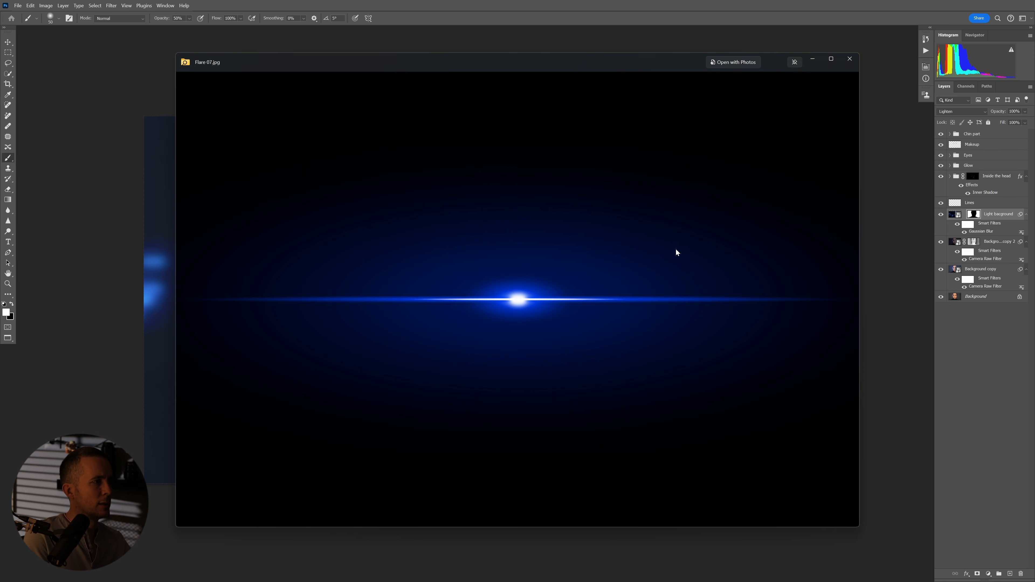
key("ctrl+space")
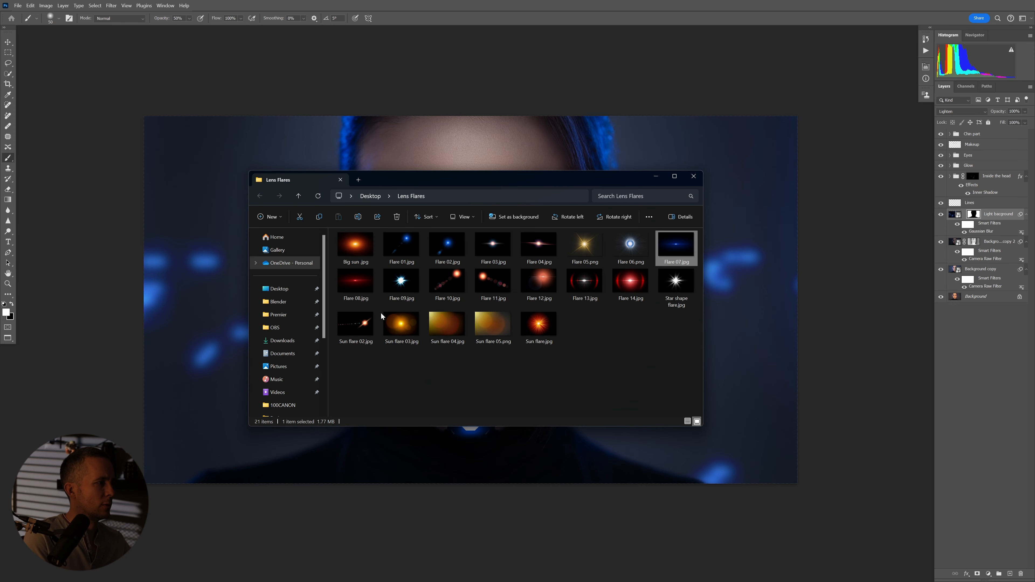
left_click(584, 281)
key("ctrl+space")
key("ctrl+space")
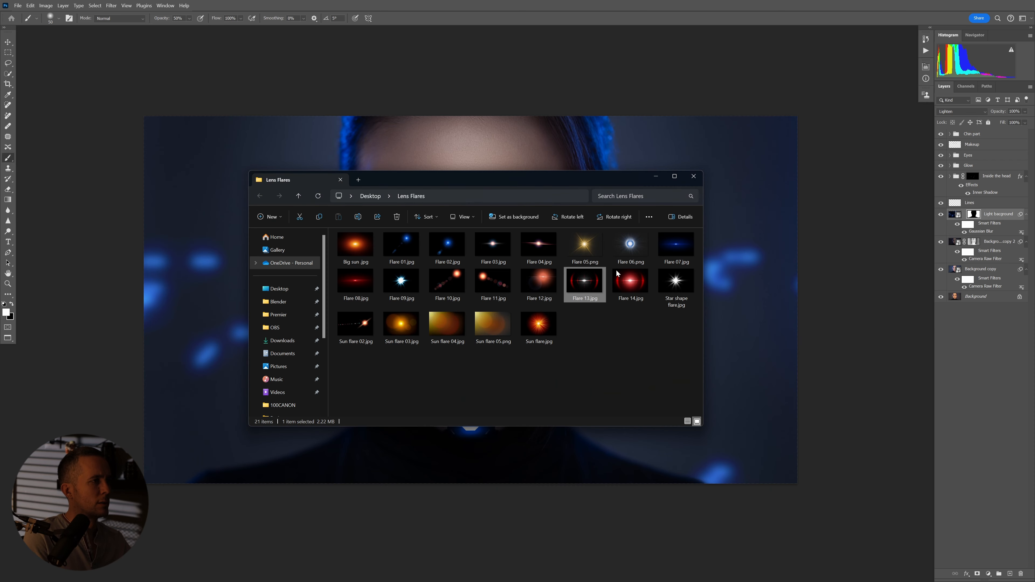
Place Flare 07.jpg in the portrait, blend it with Screen, centre it on the chin light and bring it above all layers
left_click_drag(675, 245, 520, 461)
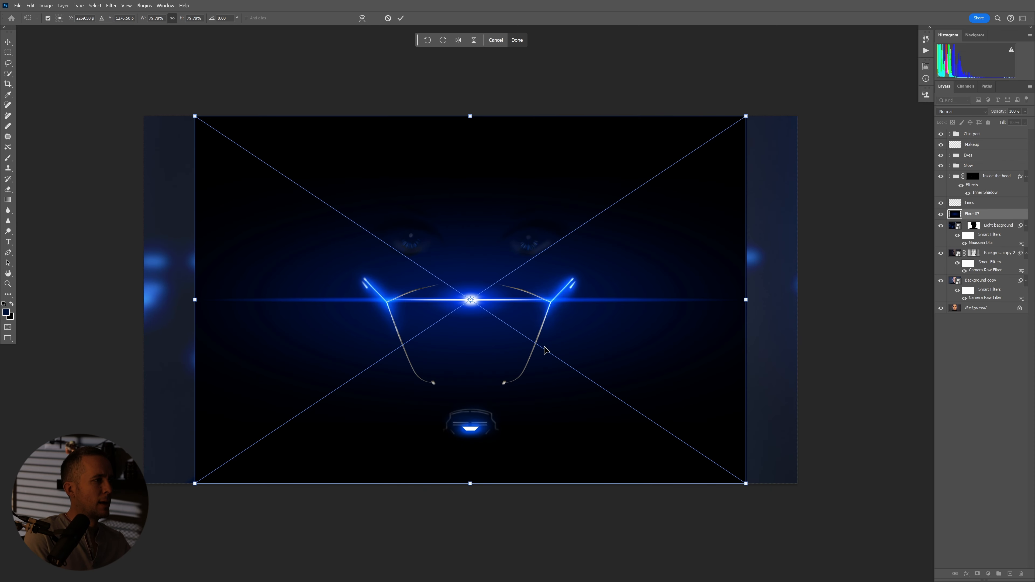
left_click(961, 110)
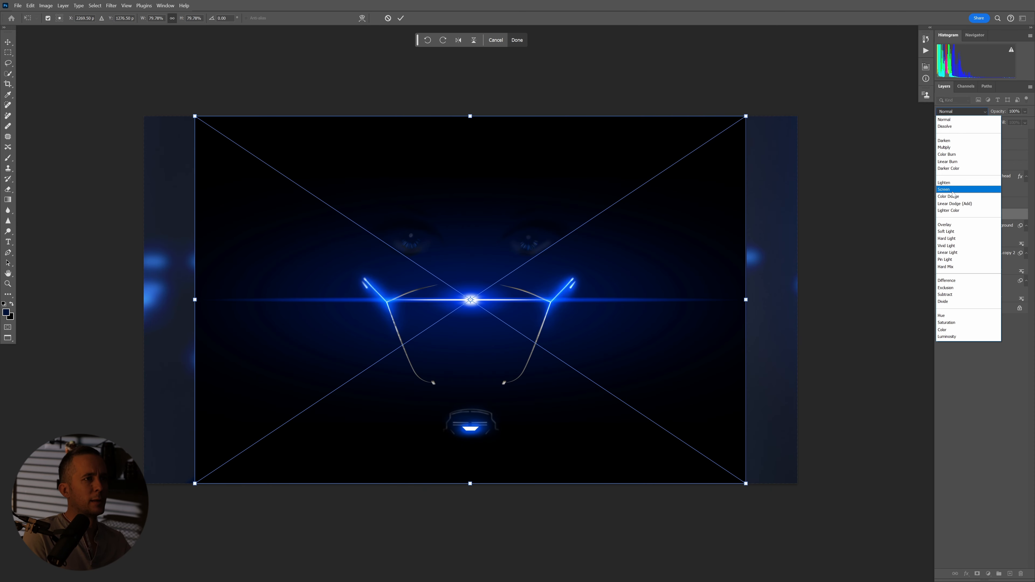
left_click(954, 192)
left_click_drag(540, 288, 523, 409)
key("Return")
key("ctrl+shift+bracketright")
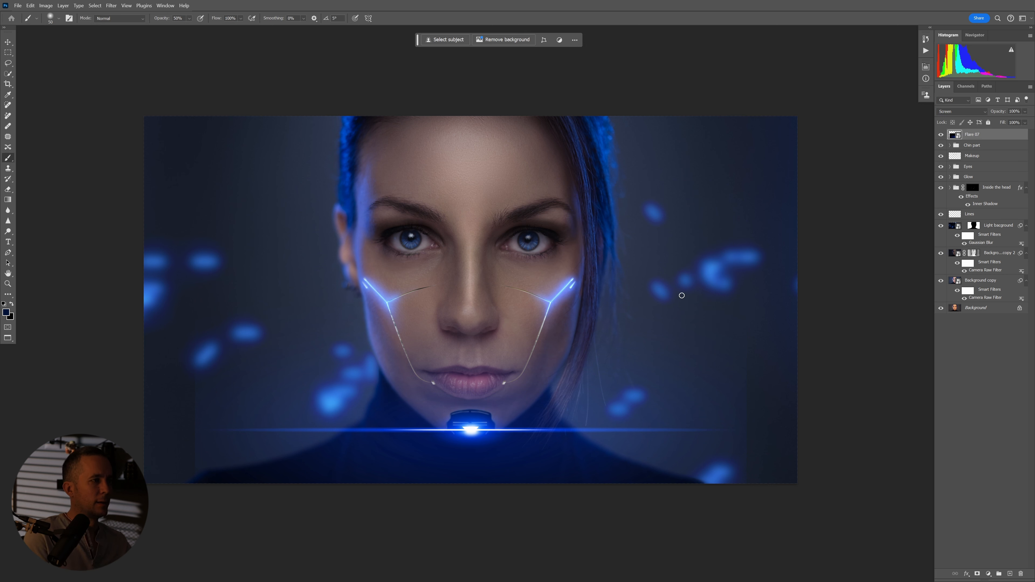
Scale the Flare 07 layer to 20.34% and align its centre with the glowing chin light
key("ctrl+t")
left_click_drag(744, 432, 569, 431)
left_click_drag(476, 451, 583, 431)
left_click_drag(754, 390, 670, 410)
mouse_move(565, 414)
left_mouse_down()
mouse_move(564, 395)
mouse_move(564, 408)
left_mouse_up()
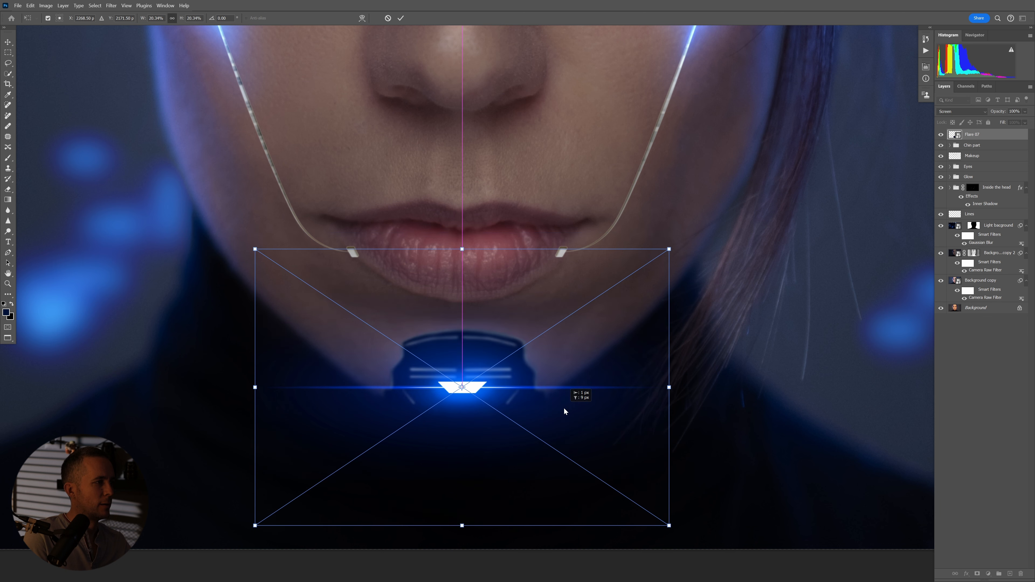
key("Return")
key("b")
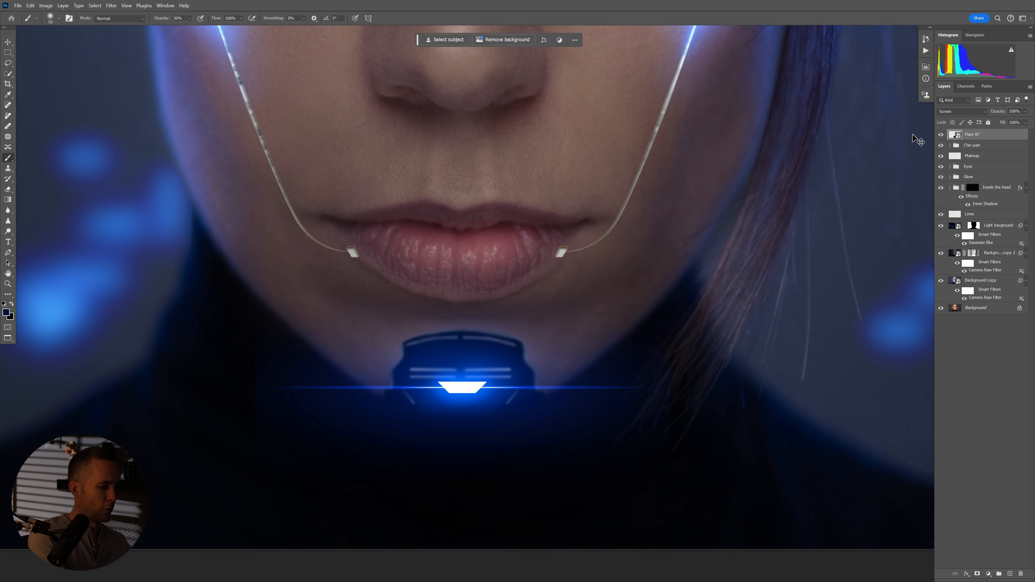
Apply Levels to the Flare 07 layer, raising the black input level to about 13
key("ctrl+l")
left_click_drag(442, 226, 447, 227)
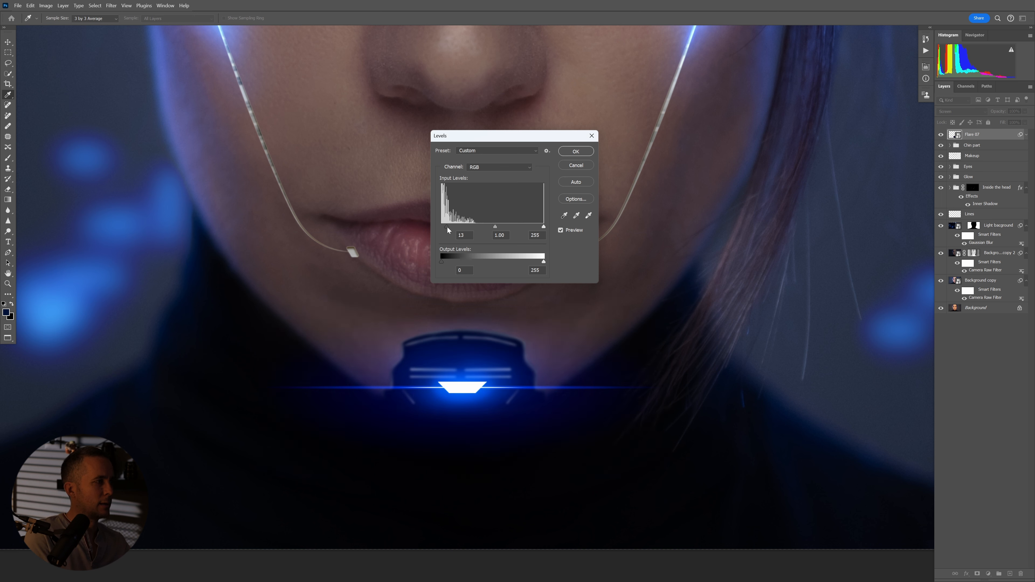
left_click(582, 150)
Duplicate the flare twice, scale the top copy to 10.35% and place it at the upper edge of the chin light
key("ctrl+j")
key("v")
mouse_move(472, 390)
left_mouse_down()
mouse_move(469, 414)
mouse_move(480, 390)
mouse_move(487, 404)
left_mouse_up()
key("ctrl+t")
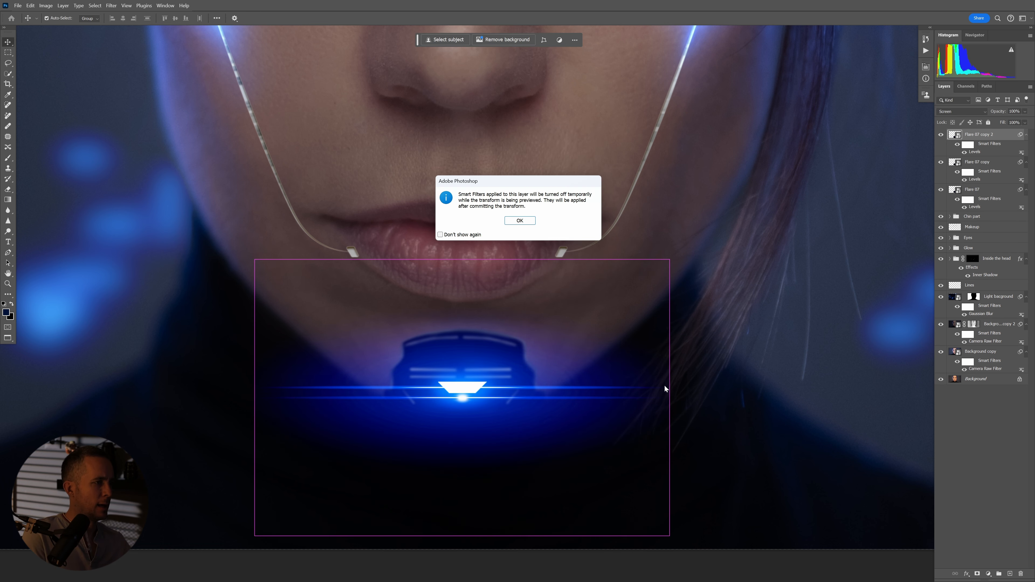
key("Return")
left_click_drag(670, 397, 574, 403)
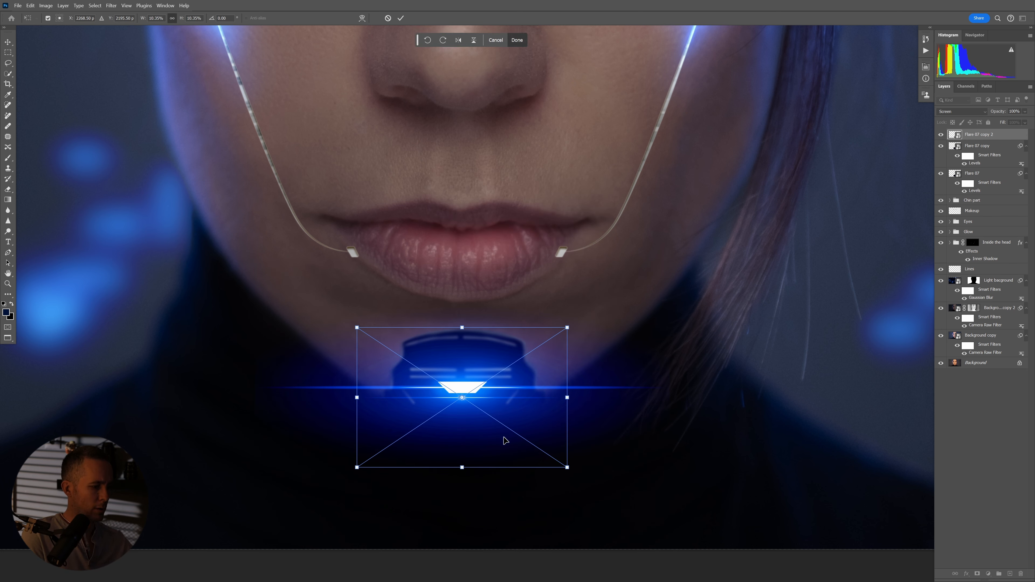
left_click_drag(473, 402, 472, 384)
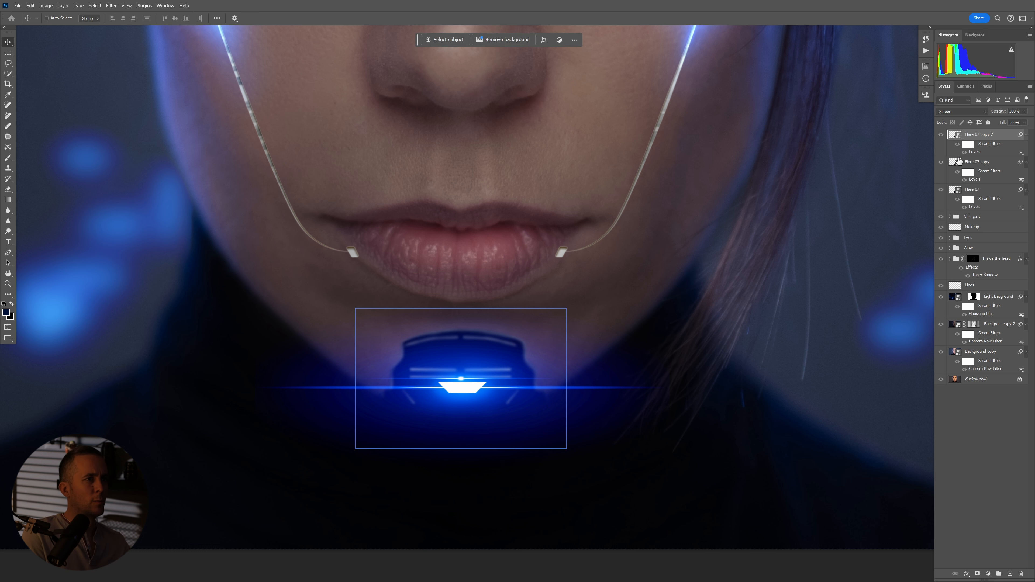
Set the black input level of the Flare 07 copy's Levels filter to 22
left_click(944, 170)
double_click(976, 179)
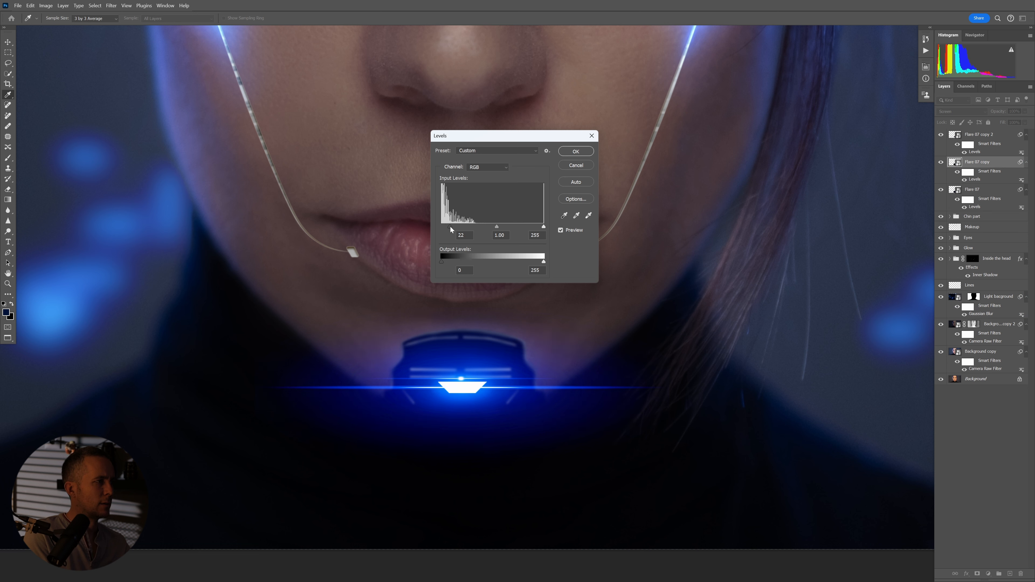
left_click(576, 151)
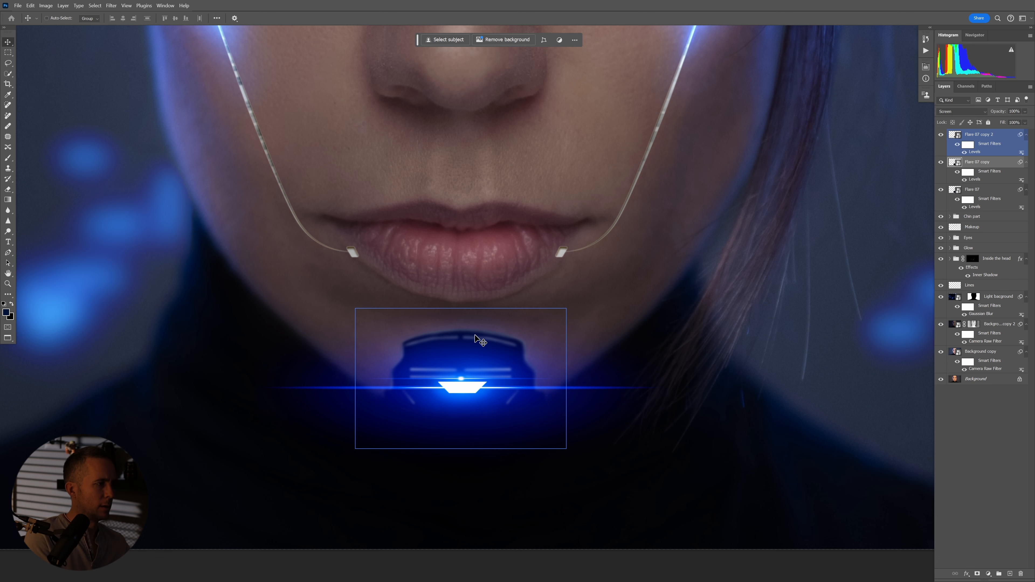
Shift Flare 07 copy slightly down, compare the chin glow with and without it, and hide that layer
key("Down")
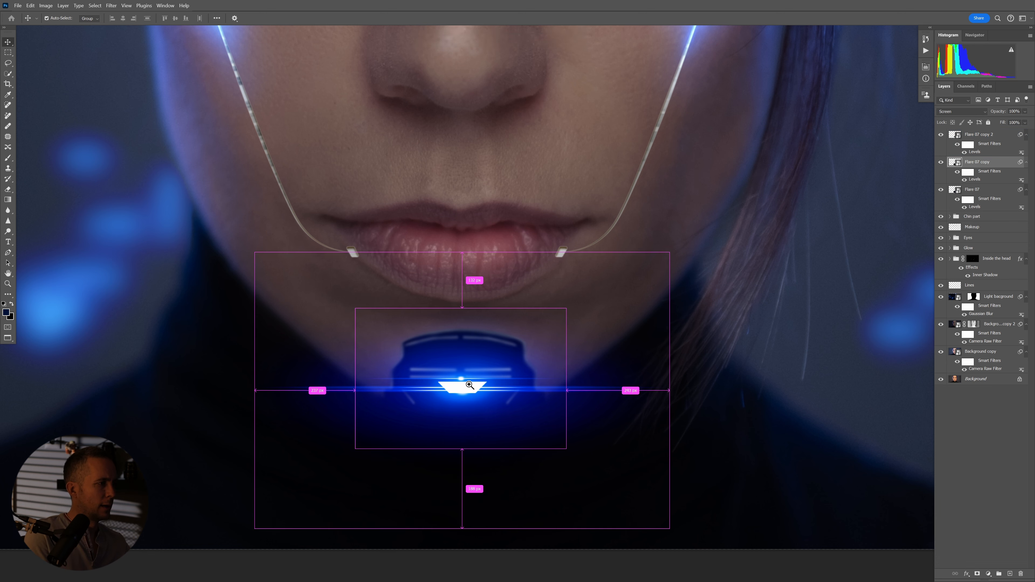
left_click_drag(465, 382, 492, 399)
left_click(941, 162)
left_click(941, 162)
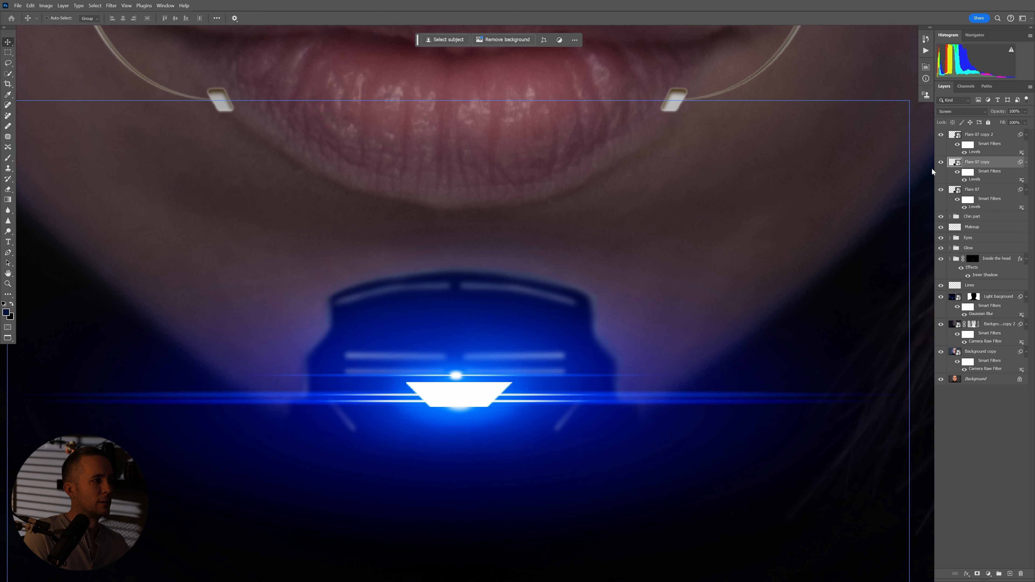
left_click(942, 162)
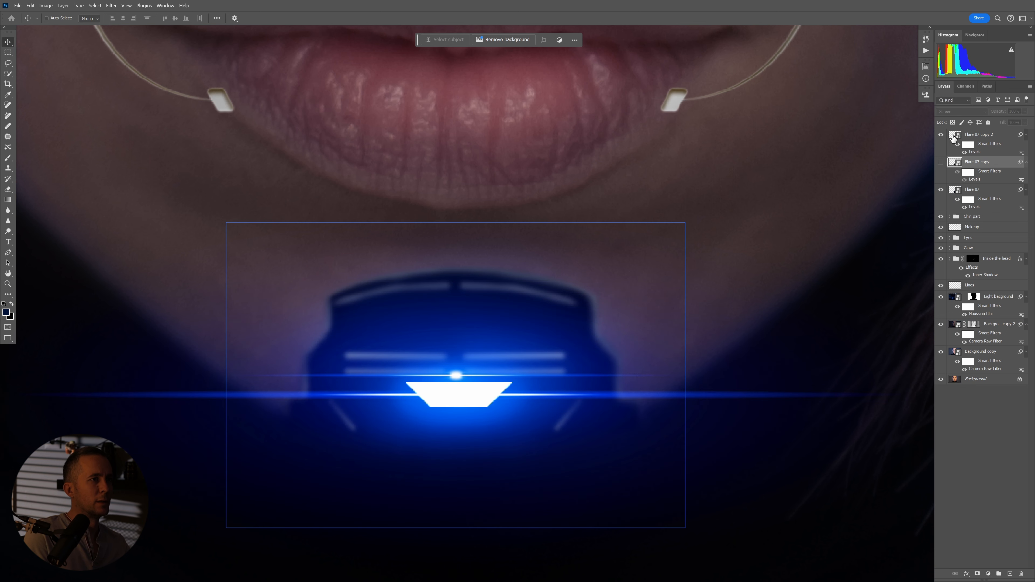
Centre Flare 07 copy 2 on the chin light and rotate it so its streak runs vertically
left_click(979, 135)
left_click_drag(453, 366, 563, 353)
key("ctrl+t")
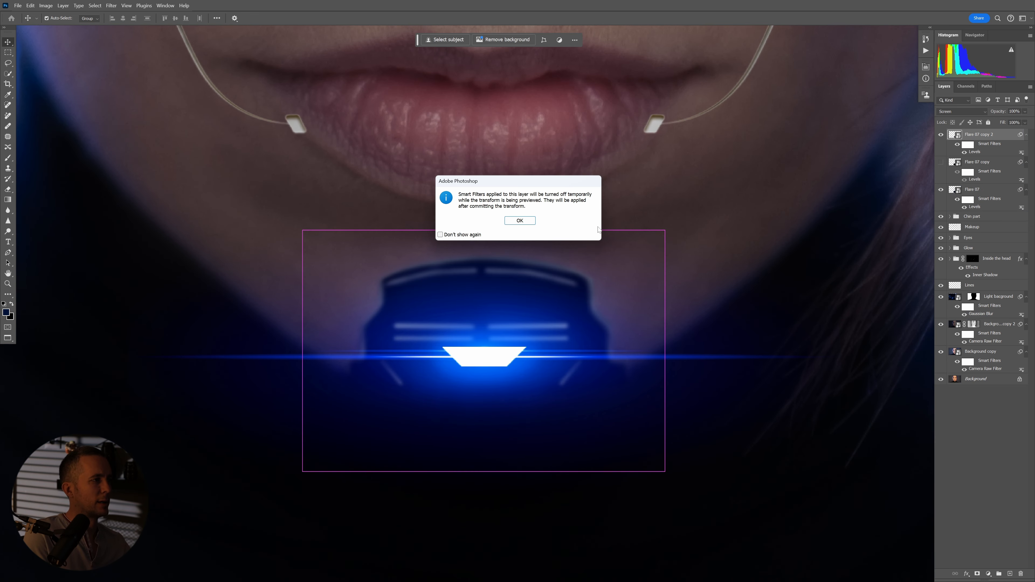
left_click(520, 220)
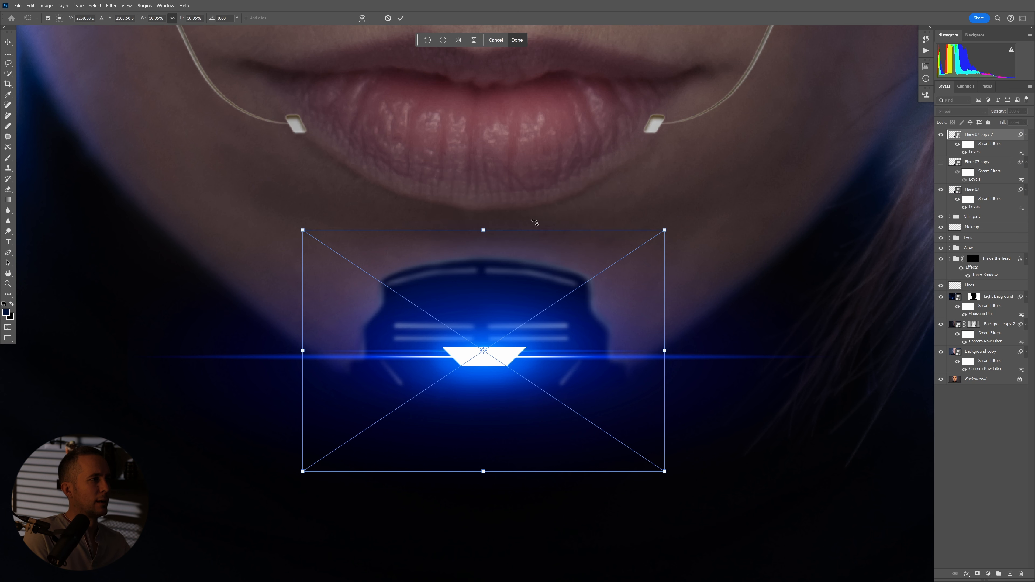
left_click_drag(684, 203, 408, 222)
key("Return")
Shorten the vertical Flare 07 copy 2 streak by compressing its height and keep it centred on the chin light
left_click_drag(590, 229, 533, 314)
key("ctrl+r")
key("ctrl+t")
left_click(520, 222)
left_click_drag(445, 221, 442, 336)
key("Return")
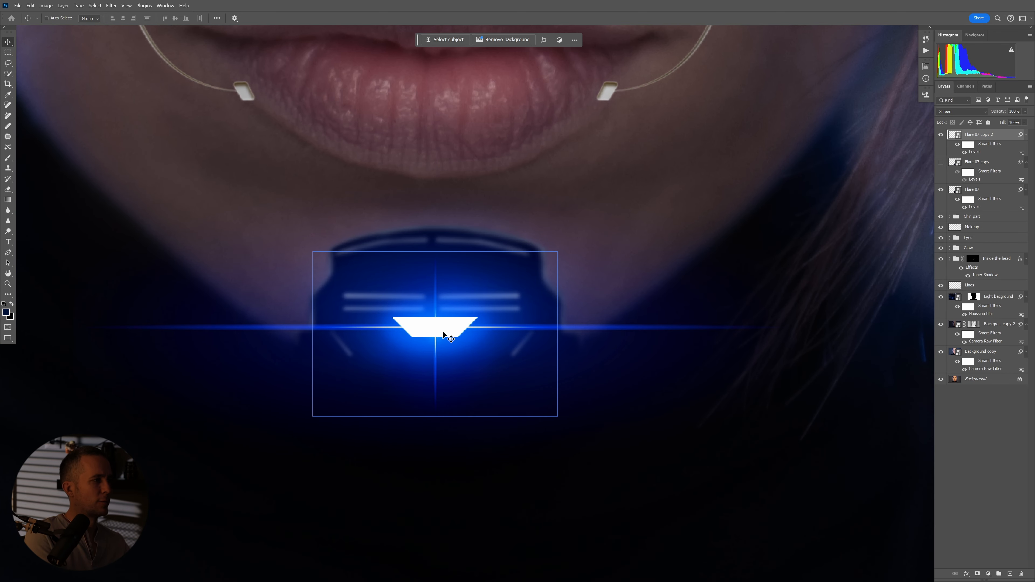
Show the hidden Flare 07 copy layer to check its effect on the chin light, and delete that layer
left_click(942, 162)
left_click(947, 163)
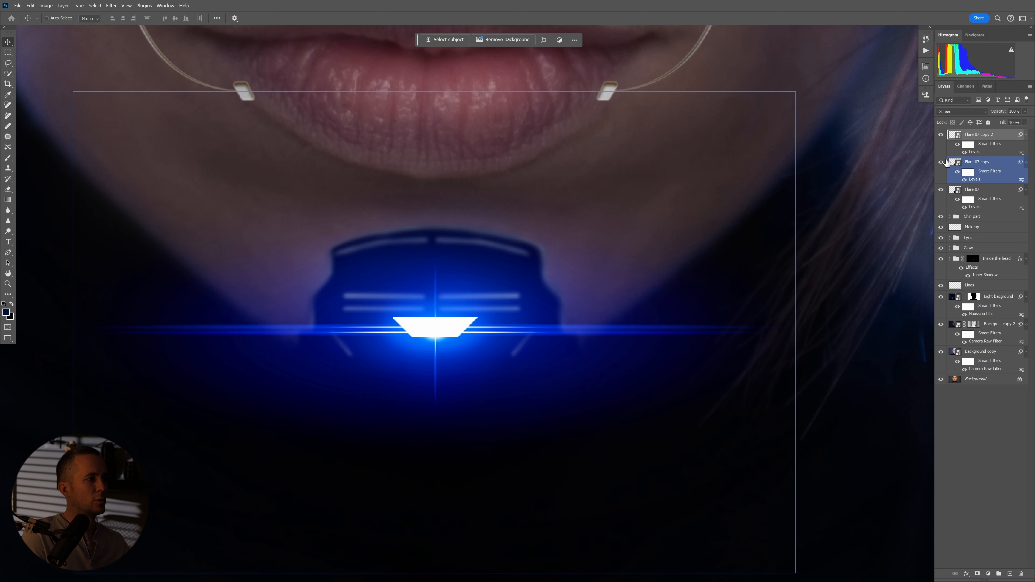
left_click(983, 164)
key("Delete")
View the whole portrait and compare the cyborg composite with the original Background layer alone, restoring all layers
left_click_drag(541, 346, 481, 347)
left_click_drag(557, 374, 489, 378)
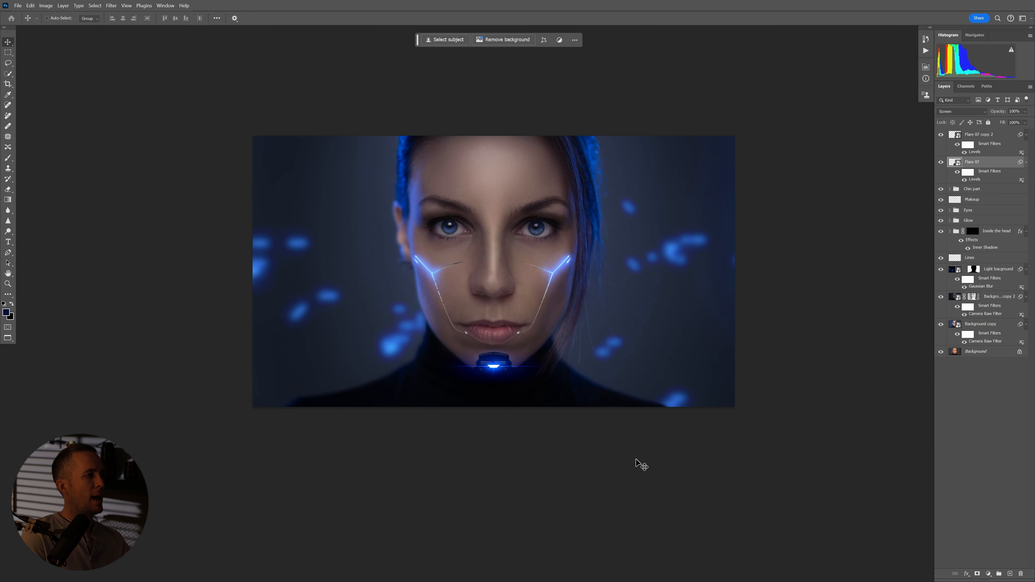
left_click_drag(576, 347, 529, 316)
left_click_drag(616, 356, 607, 356)
left_click_drag(551, 337, 563, 339)
left_click_drag(556, 331, 560, 330)
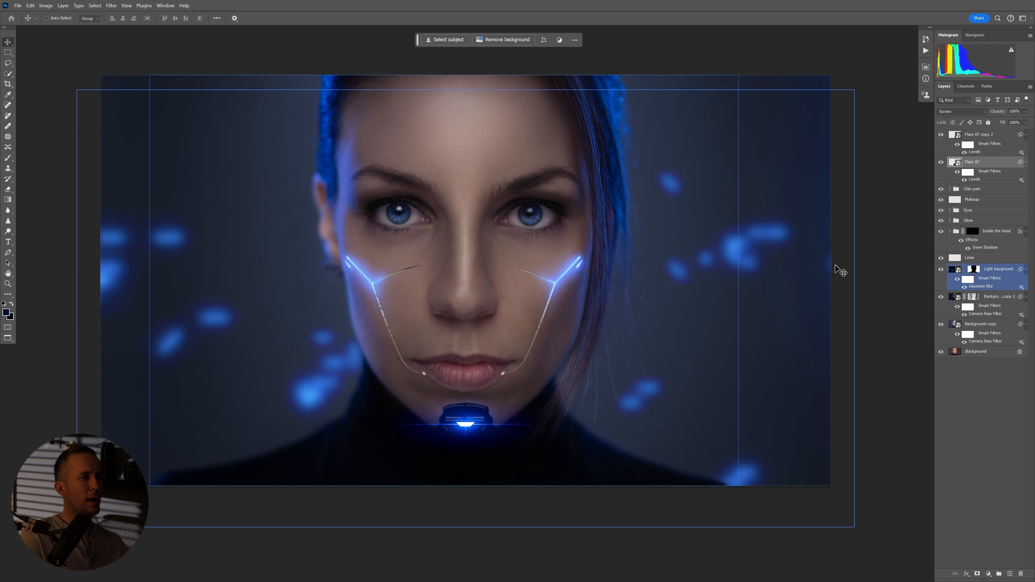
left_click(941, 351, "alt")
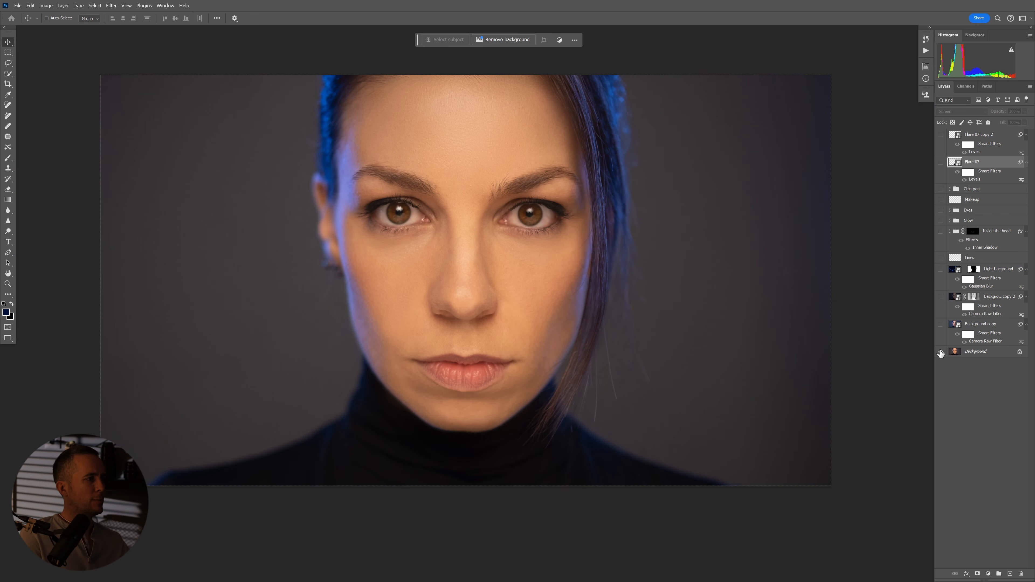
left_click(941, 352, "alt")
left_click(942, 351, "alt")
left_click(941, 352, "alt")
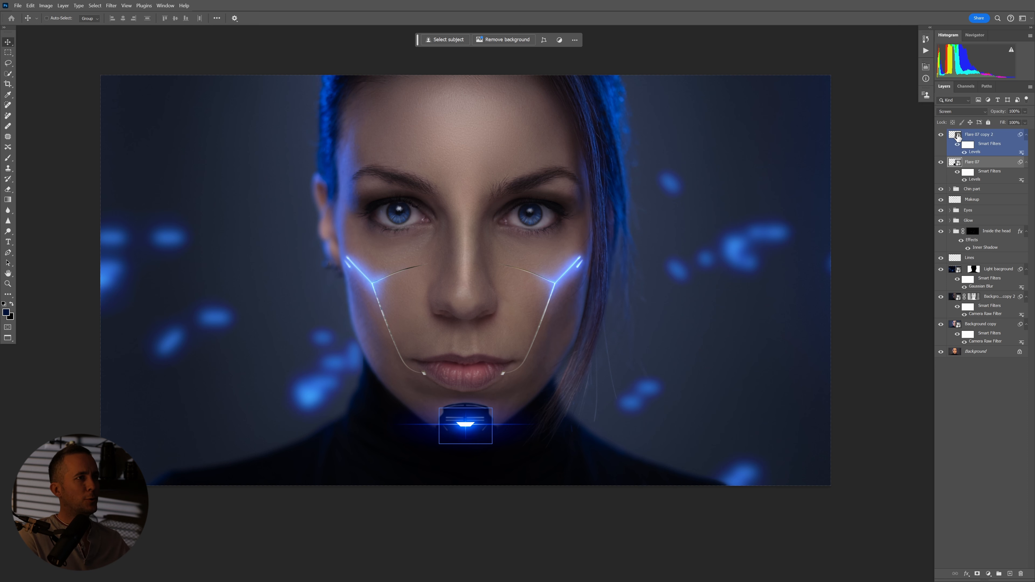
Add a Curves adjustment above Flare 07 copy 2, with a highlight point at about 156/199 and a shadow point at about 51/53
left_click(987, 136)
left_click(989, 574)
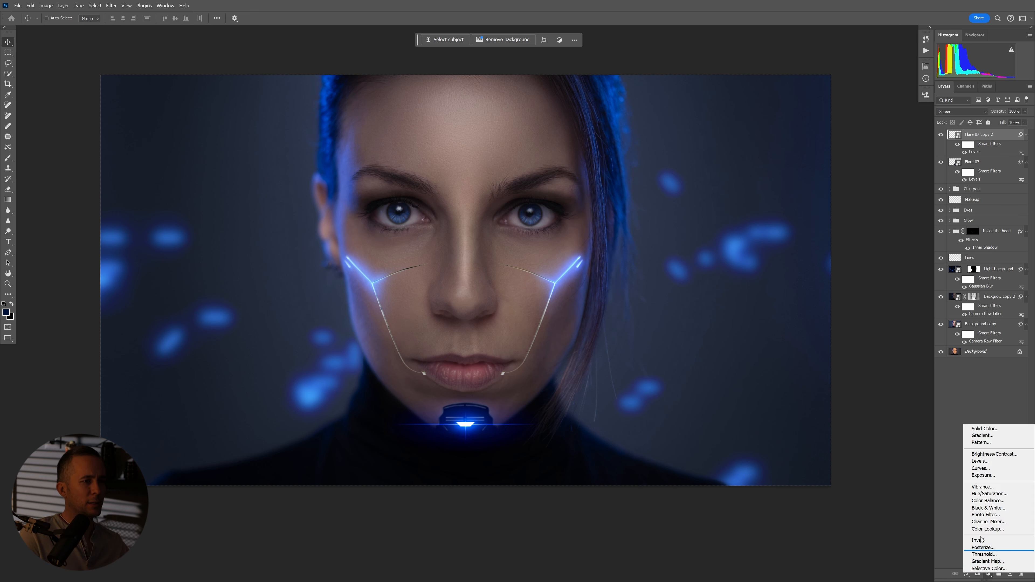
left_click(978, 471)
left_click_drag(823, 218, 774, 301)
left_click(867, 137)
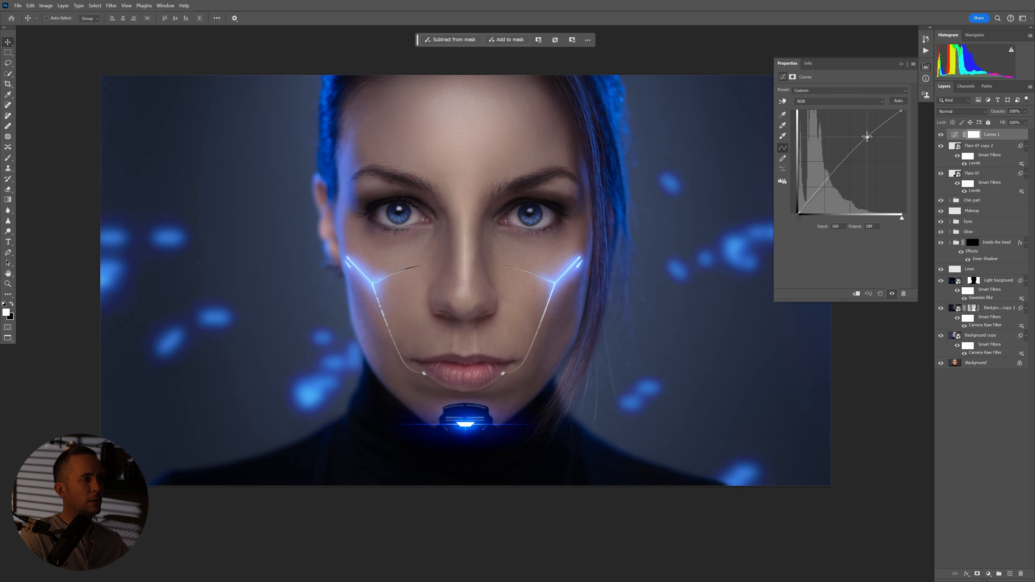
left_click_drag(818, 188, 819, 192)
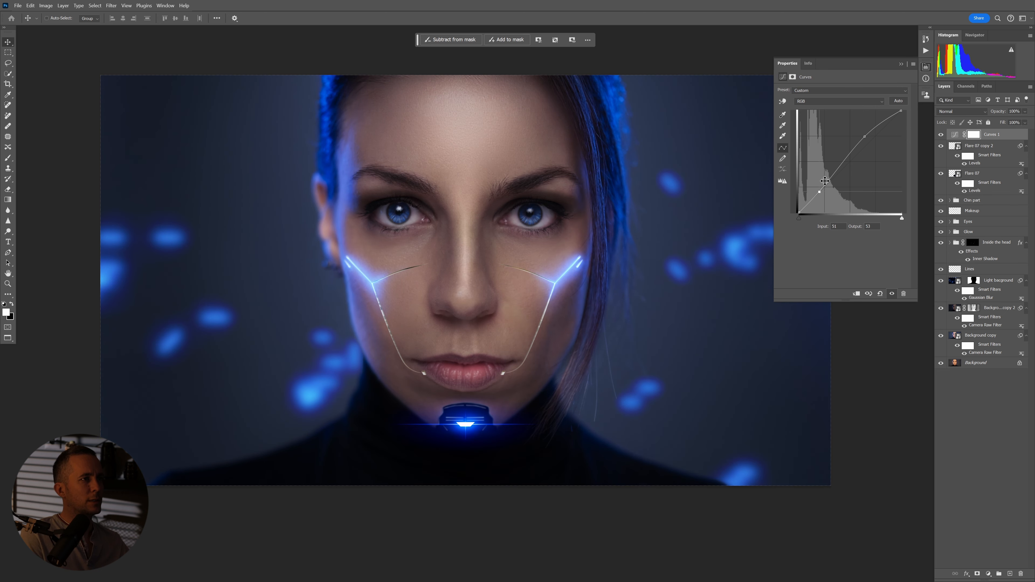
left_click_drag(865, 136, 863, 133)
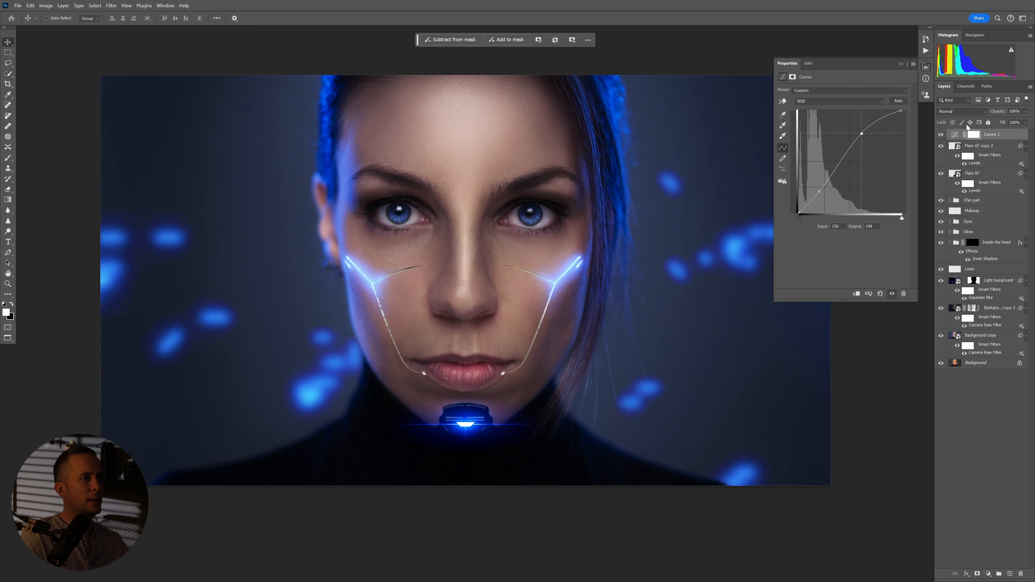
Set the Curves 1 layer's blend mode to Luminosity and invert its mask to black
left_click(962, 111)
left_click(949, 341)
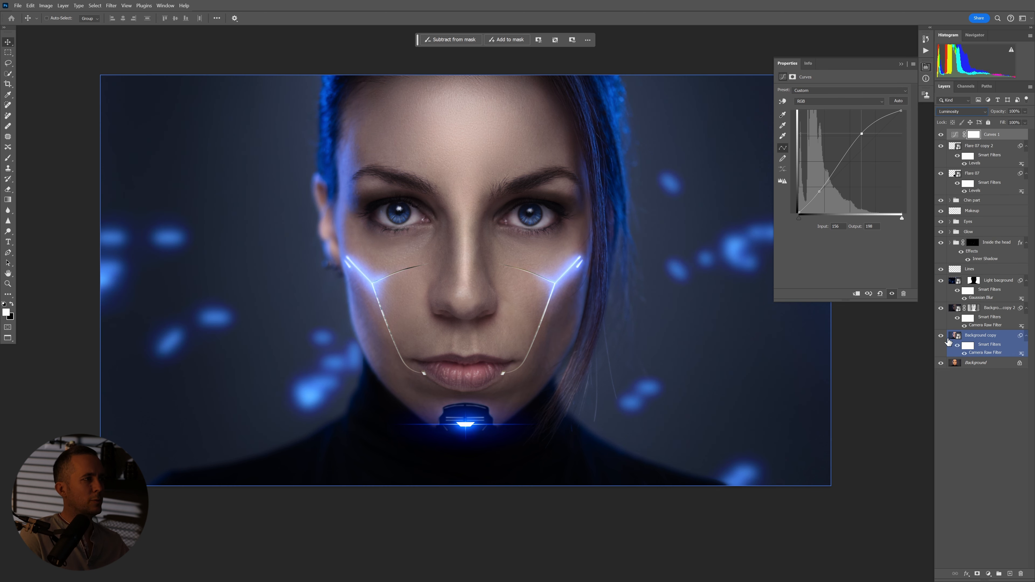
left_click(975, 134)
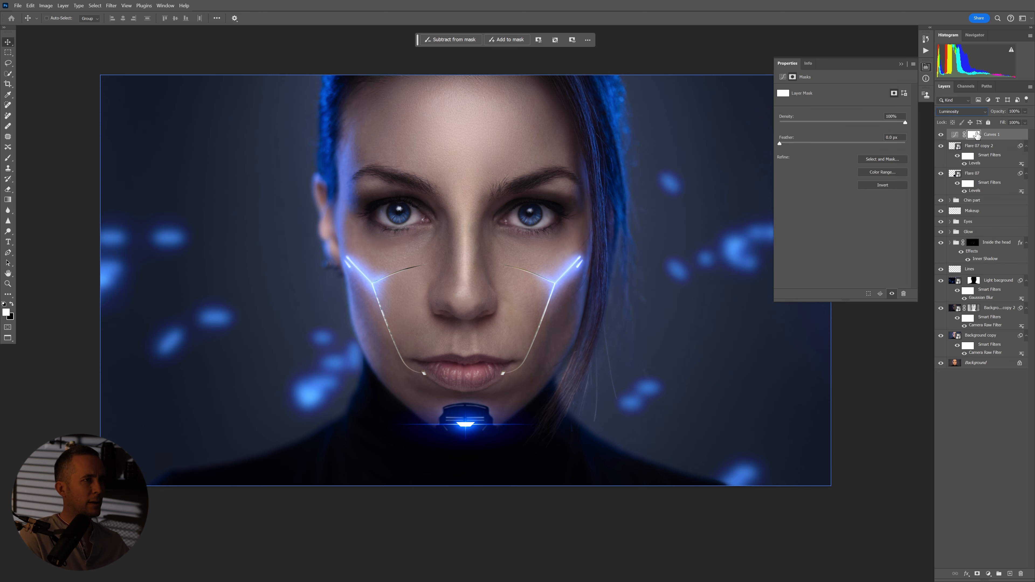
key("ctrl+i")
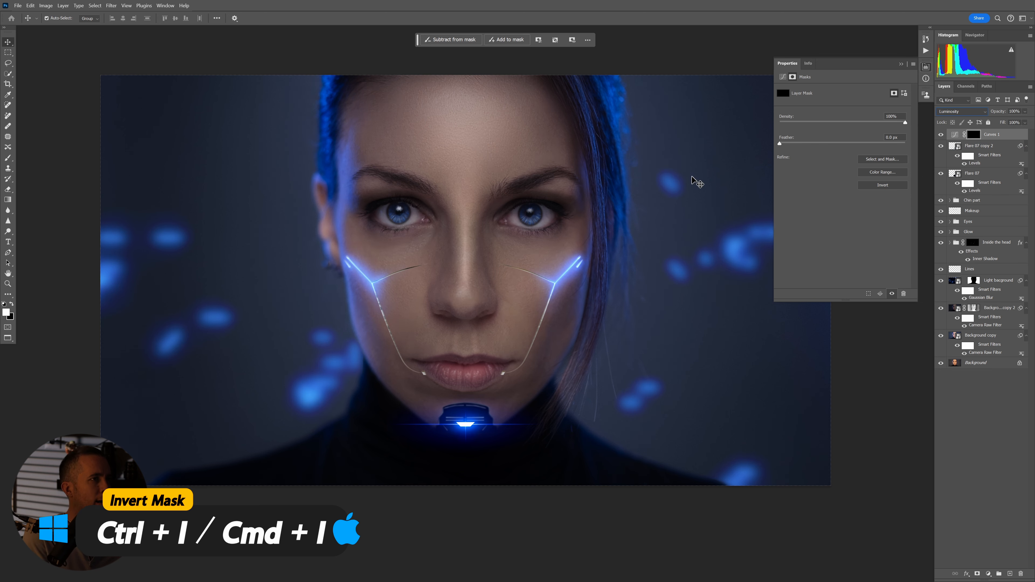
left_click(902, 64)
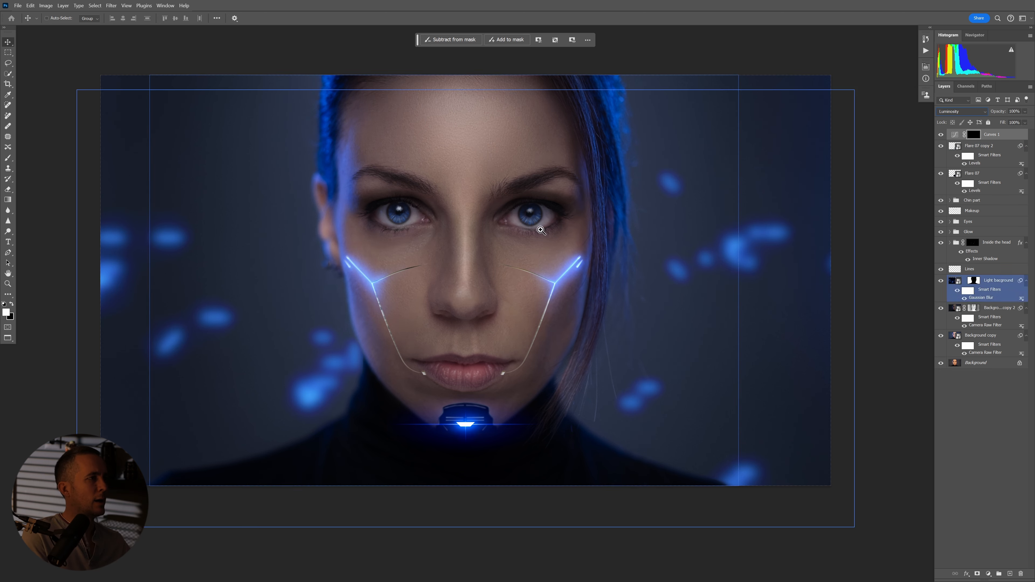
Paint white over both irises on the Curves 1 mask with an enlarged brush at 50% opacity to brighten them
left_click_drag(478, 250, 492, 255)
key("b")
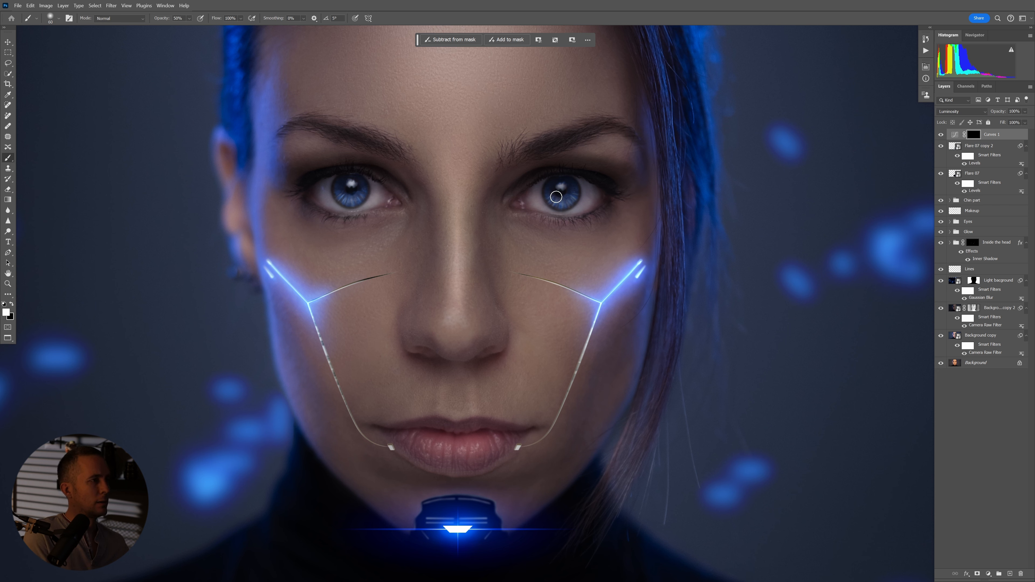
key("bracketright")
key("bracketright")
key("bracketright")
key("bracketright")
key("bracketright")
key("bracketright")
mouse_move(560, 199)
left_mouse_down()
mouse_move(576, 201)
mouse_move(553, 194)
left_mouse_up()
left_click_drag(342, 212, 358, 191)
Brighten the lips by painting white on the Curves 1 mask with a smaller brush
key("bracketleft")
key("bracketleft")
key("bracketleft")
key("bracketleft")
key("bracketleft")
key("bracketleft")
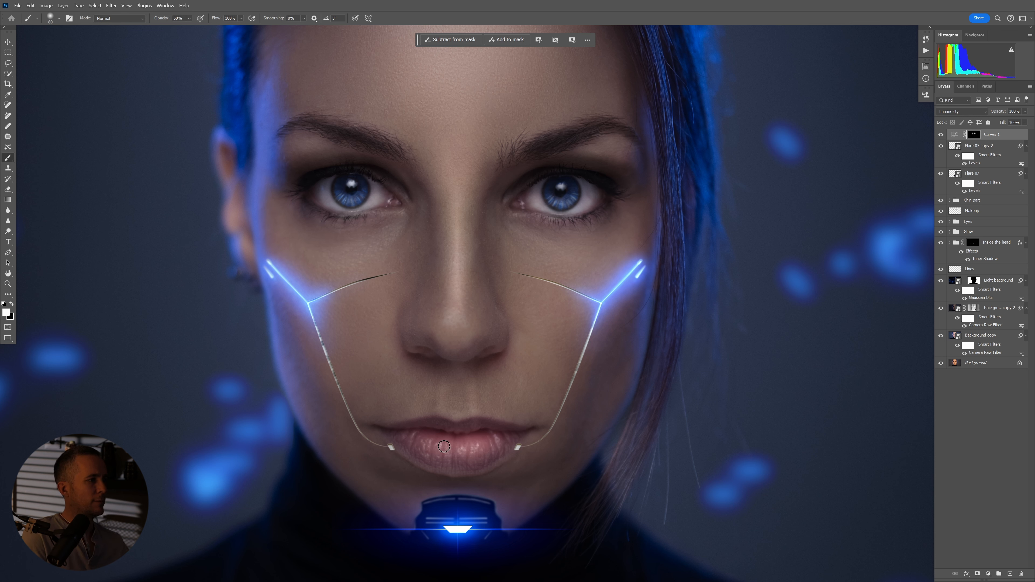
mouse_move(499, 443)
left_mouse_down()
mouse_move(477, 445)
mouse_move(493, 428)
left_mouse_up()
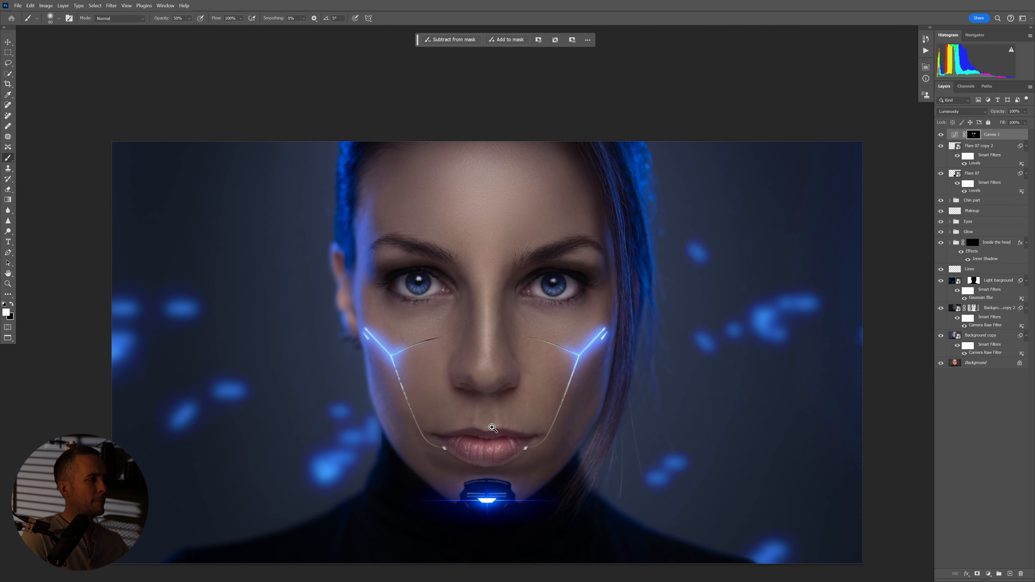
Try to brighten the forehead with one large white brush dab on the Curves 1 mask, and undo it
key("bracketright")
key("bracketright")
key("bracketright")
key("bracketright")
key("bracketright")
key("bracketright")
key("bracketright")
key("bracketright")
key("bracketright")
key("bracketright")
key("bracketright")
key("bracketright")
key("bracketright")
key("bracketright")
left_click(484, 196)
key("bracketleft")
key("bracketleft")
key("bracketleft")
key("bracketleft")
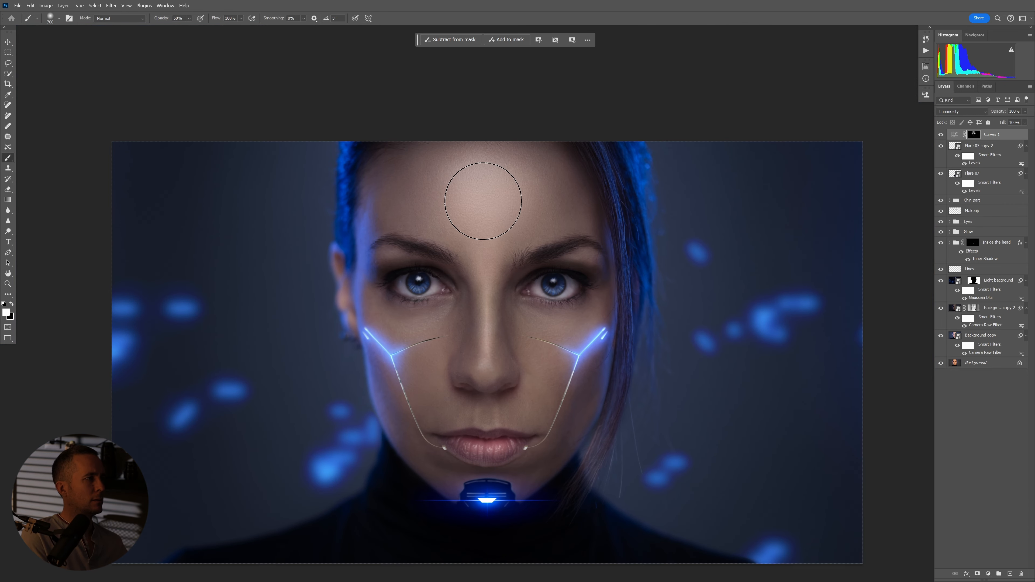
key("ctrl+z")
Lower the brush opacity to 10% and softly paint the facial highlights into the Curves 1 mask with a smaller brush
key("1")
key("bracketleft")
key("bracketleft")
key("bracketleft")
key("bracketleft")
key("bracketleft")
key("bracketleft")
key("bracketleft")
key("bracketleft")
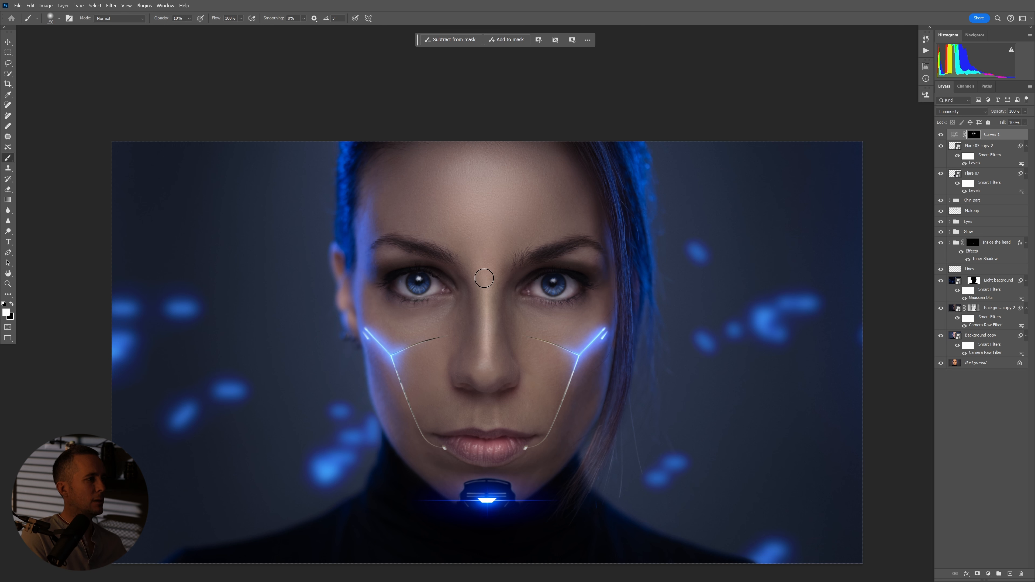
key("bracketleft")
key("bracketleft")
key("bracketleft")
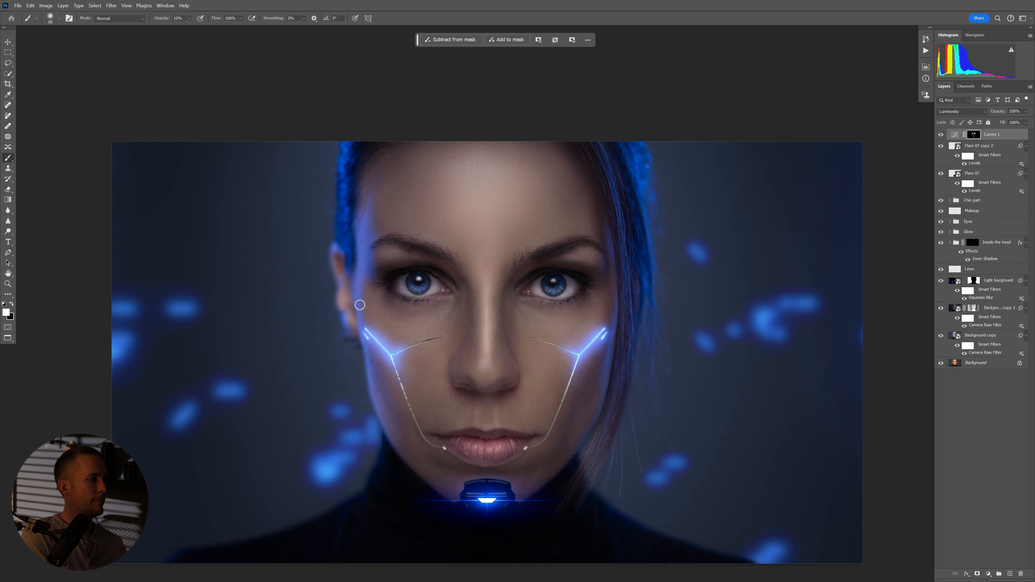
scroll(548, 449, "down", 5)
left_click_drag(542, 448, 490, 326)
scroll(489, 323, "up", 5)
left_click_drag(501, 284, 521, 345)
Compare the portrait with and without the Curves 1 layer and switch the mask brush colour to black
left_click(941, 134)
left_click(940, 135)
key("x")
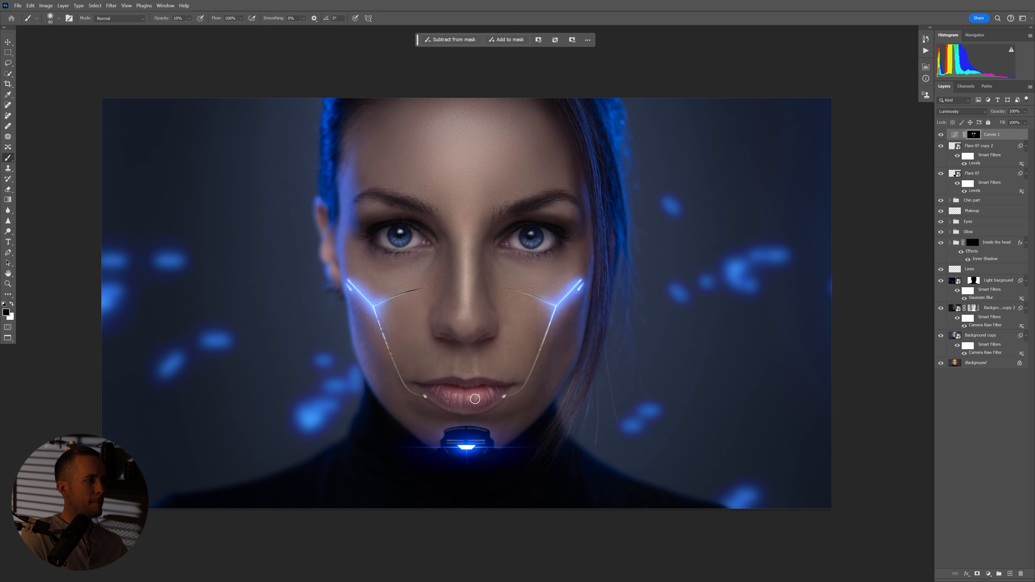
left_click(940, 135)
left_click(939, 135)
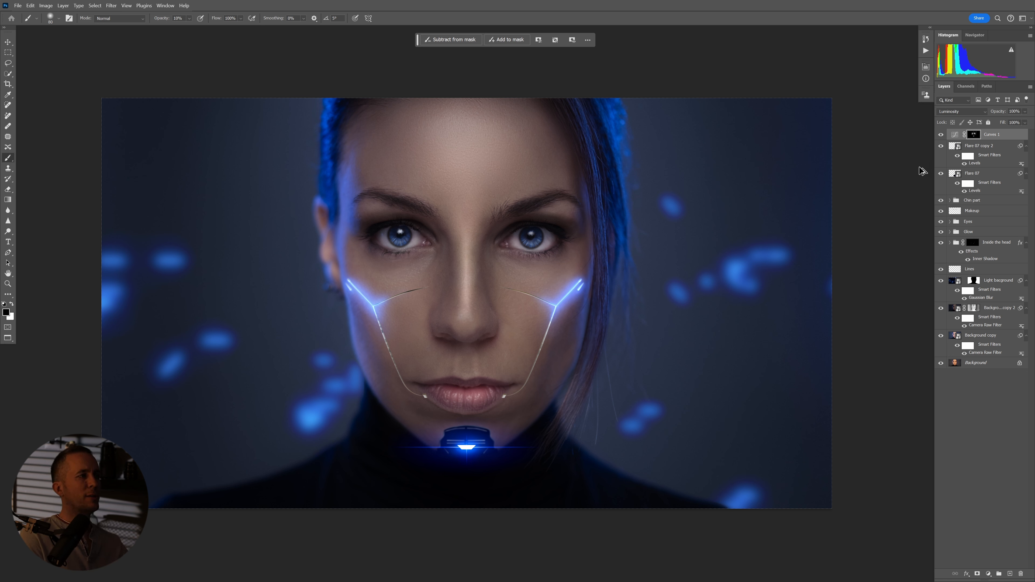
Stamp all visible layers into a new top layer and convert it to a Smart Object
key("ctrl+shift+alt+e")
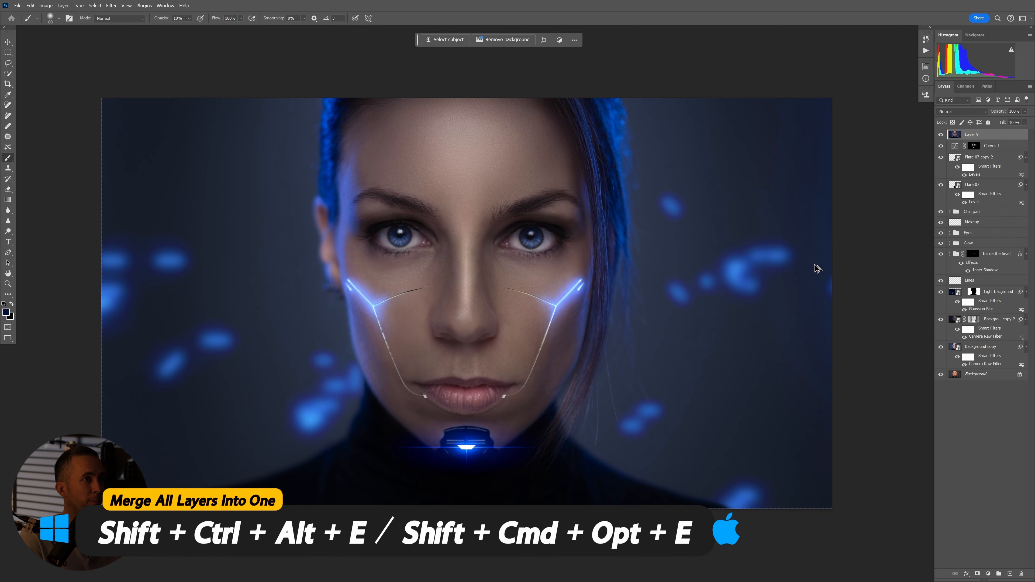
right_click(995, 135)
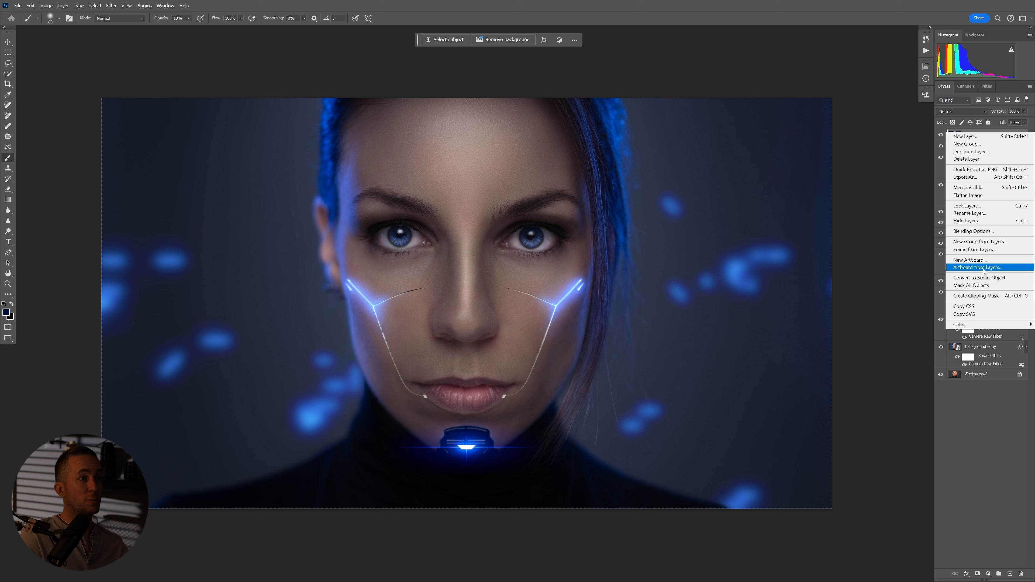
left_click(984, 279)
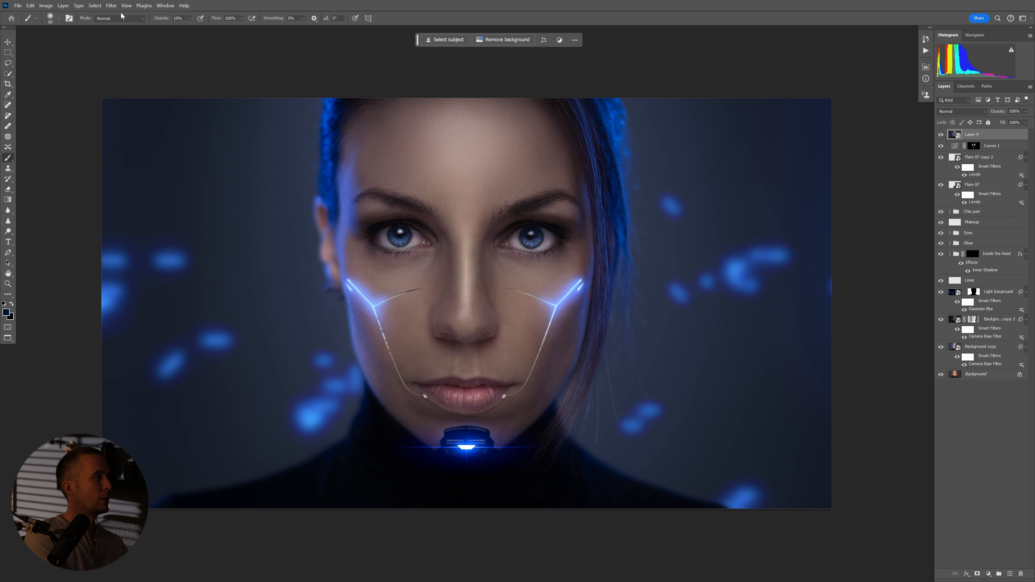
Open the Camera Raw Filter on the merged layer and set Exposure to +0.05, Contrast to +6 and Highlights to +9
left_click(111, 5)
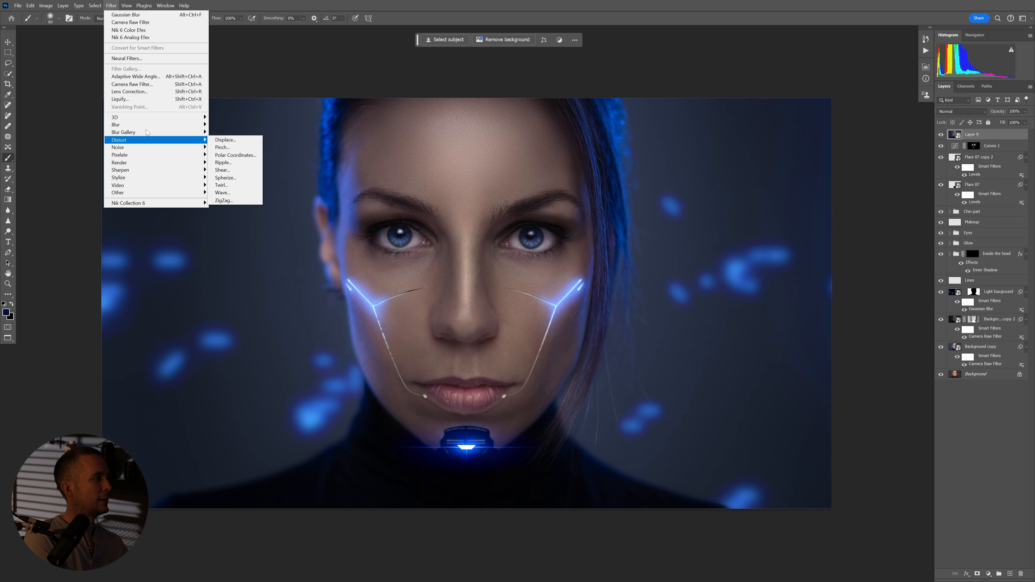
left_click(139, 87)
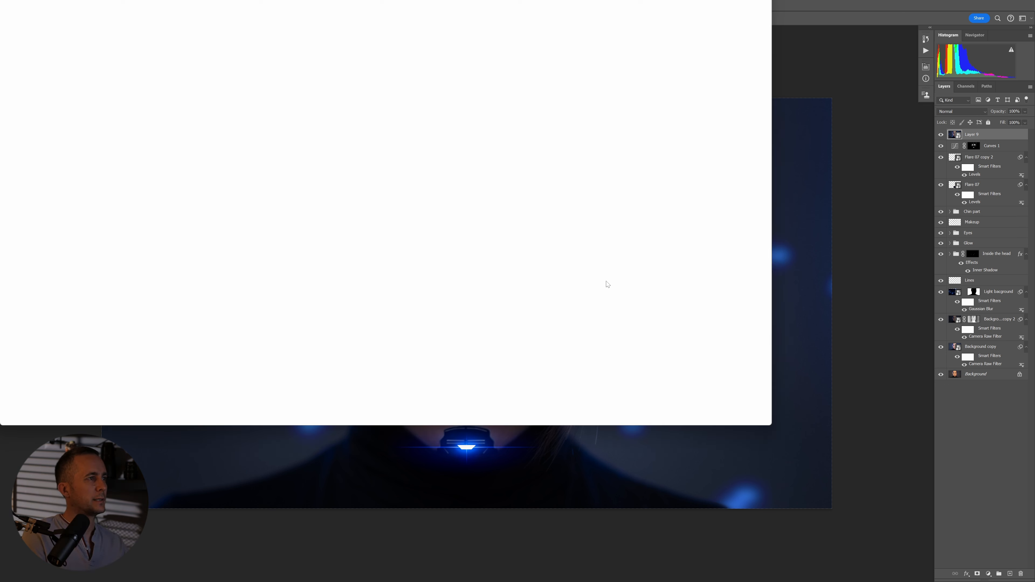
left_click(939, 116)
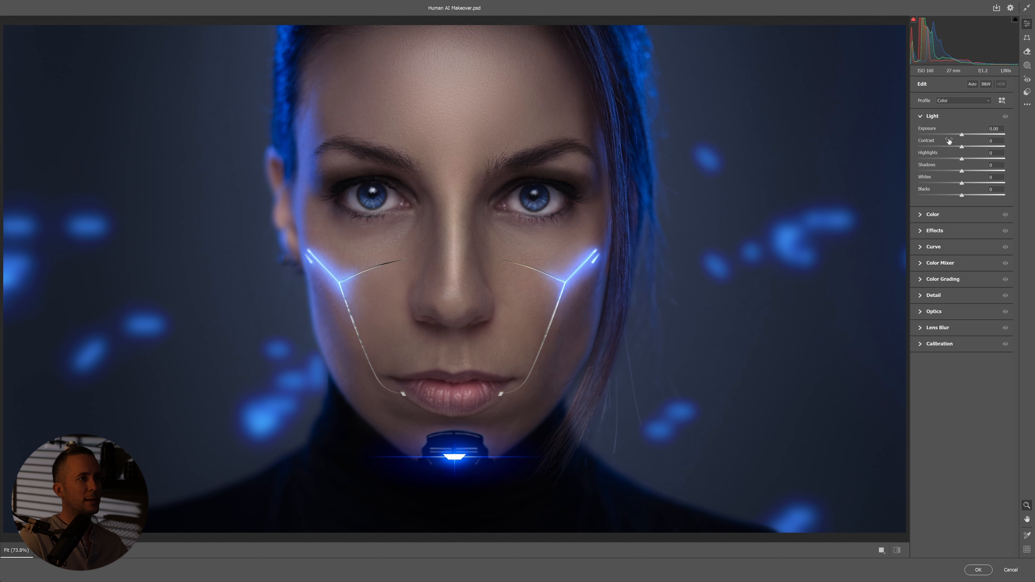
mouse_move(962, 148)
left_mouse_down()
mouse_move(982, 160)
mouse_move(962, 137)
left_mouse_up()
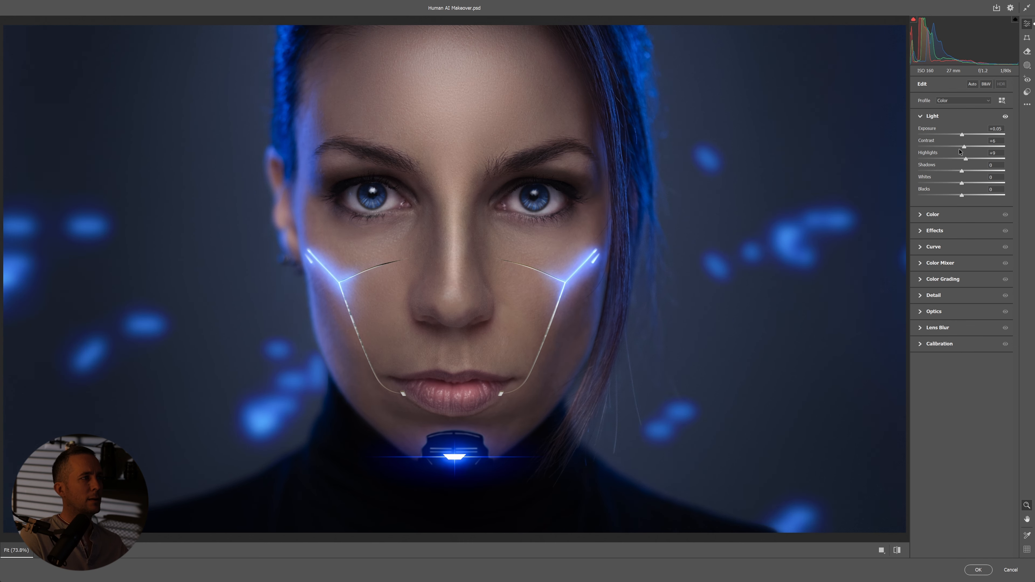
Set Vibrance to +10 and Saturation to +7 in the Camera Raw Filter, and make the temperature slightly cooler
left_click(945, 215)
left_click_drag(962, 188, 958, 166)
double_click(961, 168)
left_click(962, 166)
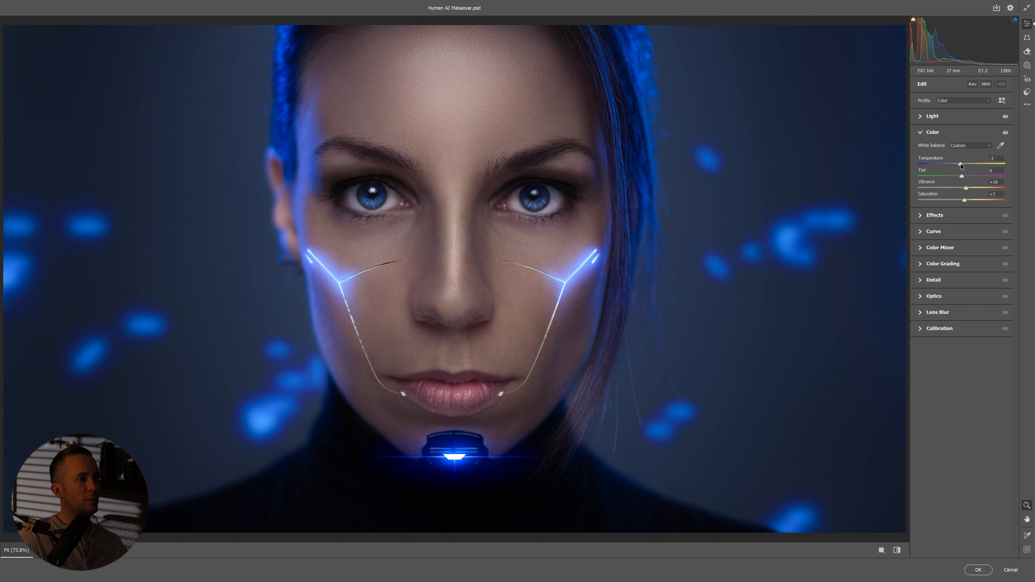
Darken the image edges with a Vignette of -28 and adjust the Texture and Clarity effects
left_click(949, 216)
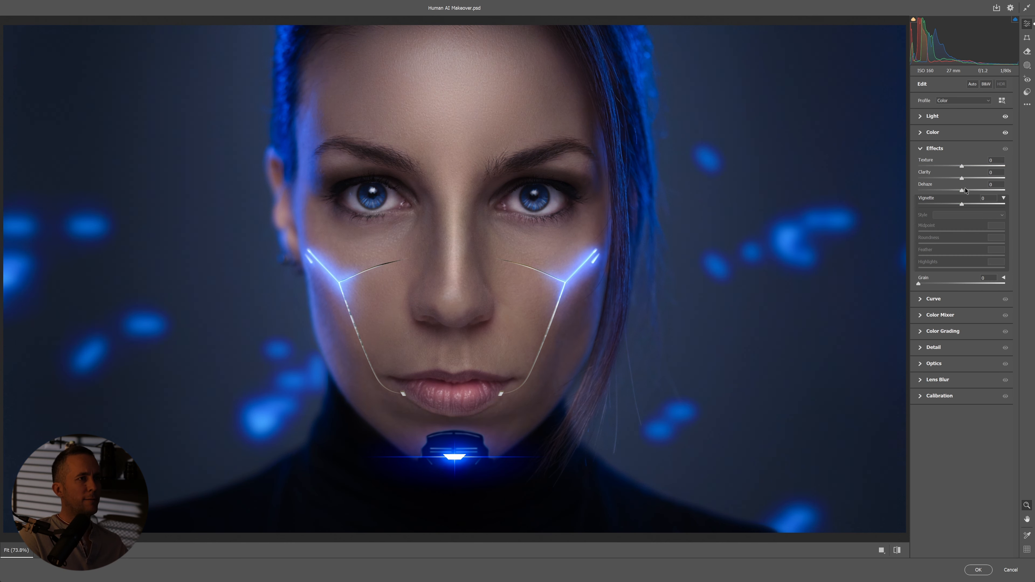
left_click_drag(952, 205, 949, 205)
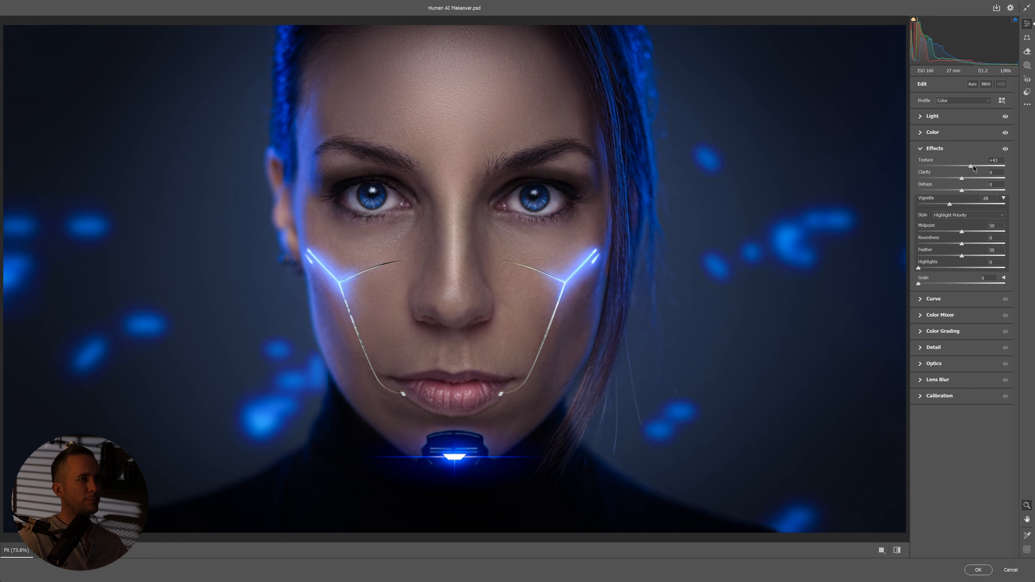
mouse_move(957, 171)
left_mouse_down()
mouse_move(969, 171)
mouse_move(960, 178)
left_mouse_up()
Fine-tune the calibration's primary hues and saturations, shifting the red hue to about +4 and the blue hue to about -9
left_click(939, 396)
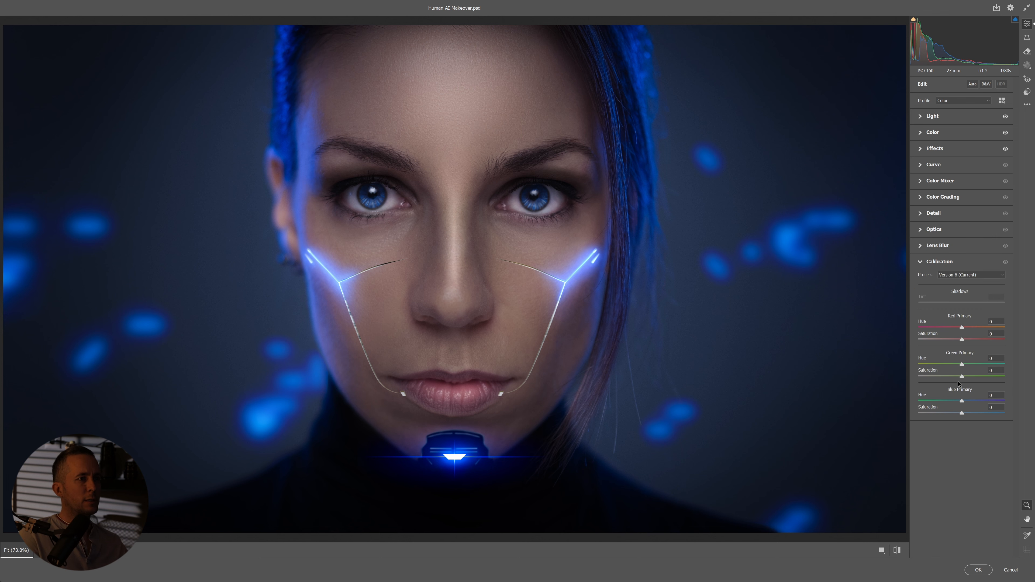
left_click_drag(965, 329, 966, 329)
left_click_drag(961, 404, 958, 404)
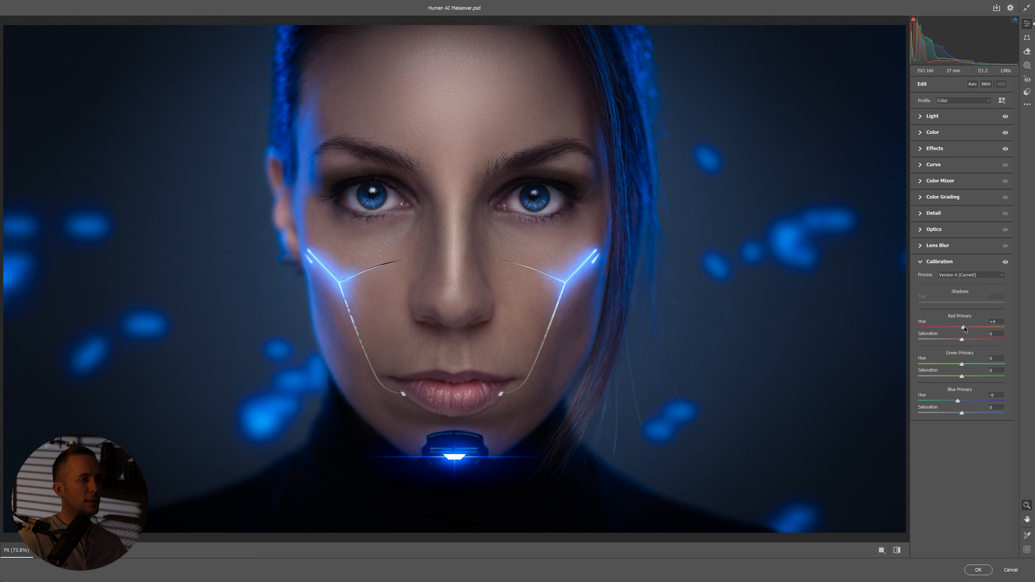
left_click_drag(958, 398, 962, 405)
mouse_move(961, 376)
left_mouse_down()
mouse_move(979, 377)
mouse_move(953, 383)
left_mouse_up()
left_click_drag(962, 341, 958, 343)
Raise the Exposure to +0.15 and compare the portrait before and after the Camera Raw adjustments
left_click(950, 116)
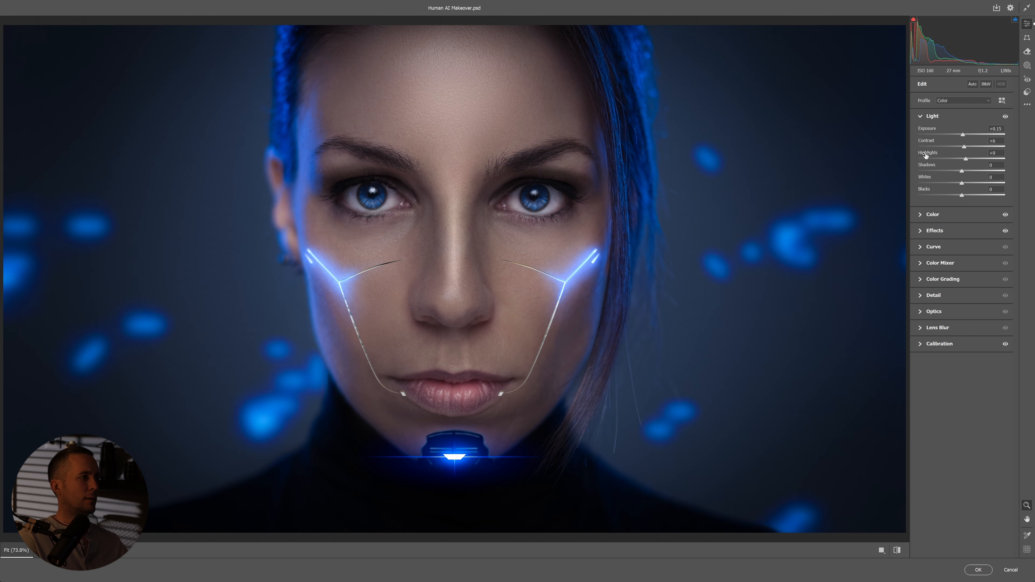
key("backslash")
key("backslash")
key("backslash")
key("backslash")
key("backslash")
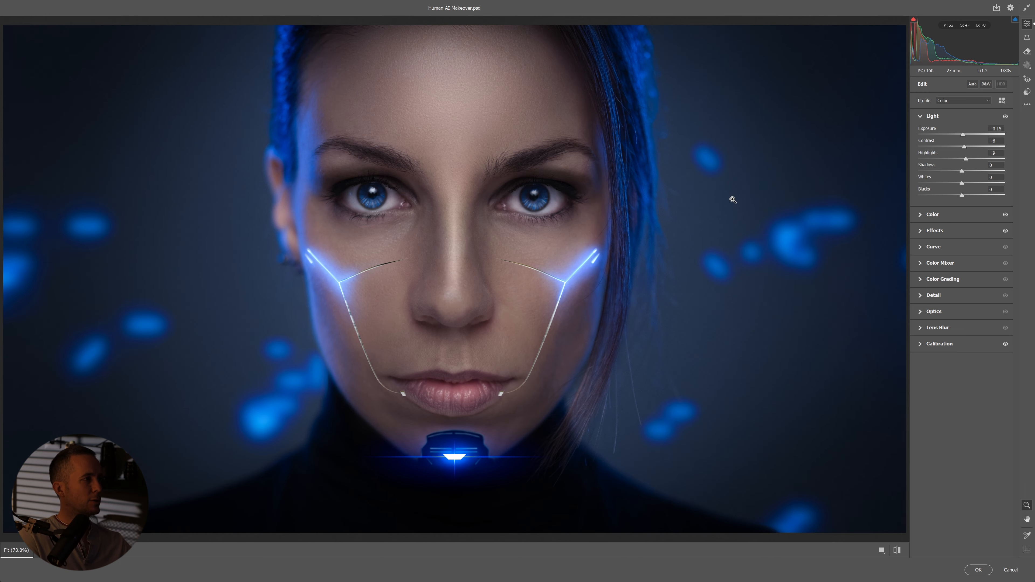
Grade the midtones with Hue 204 and Saturation 26, set Blending to 57 and Balance to +12, and apply the Camera Raw Filter
key("backslash")
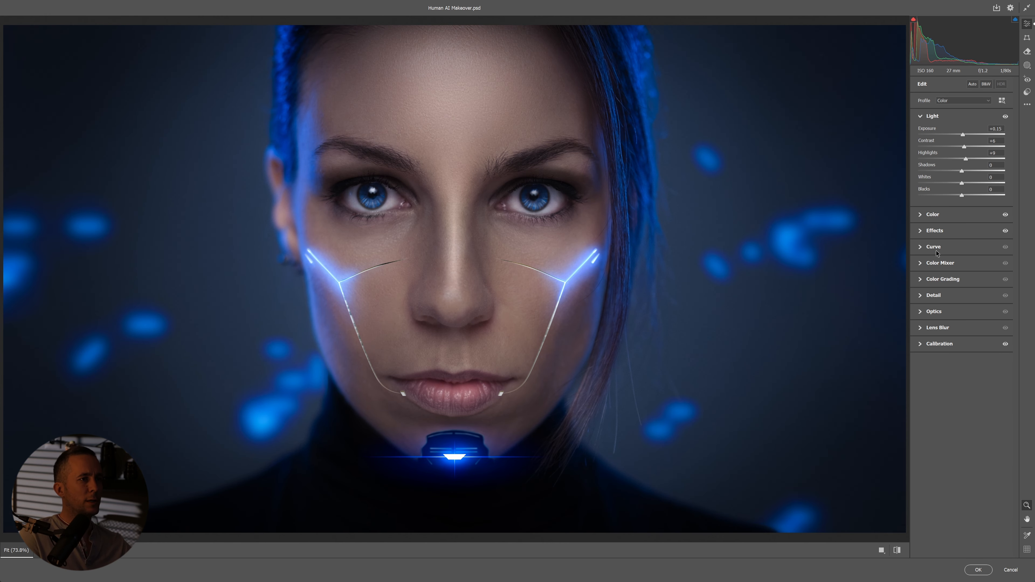
left_click(936, 264)
left_click(934, 343)
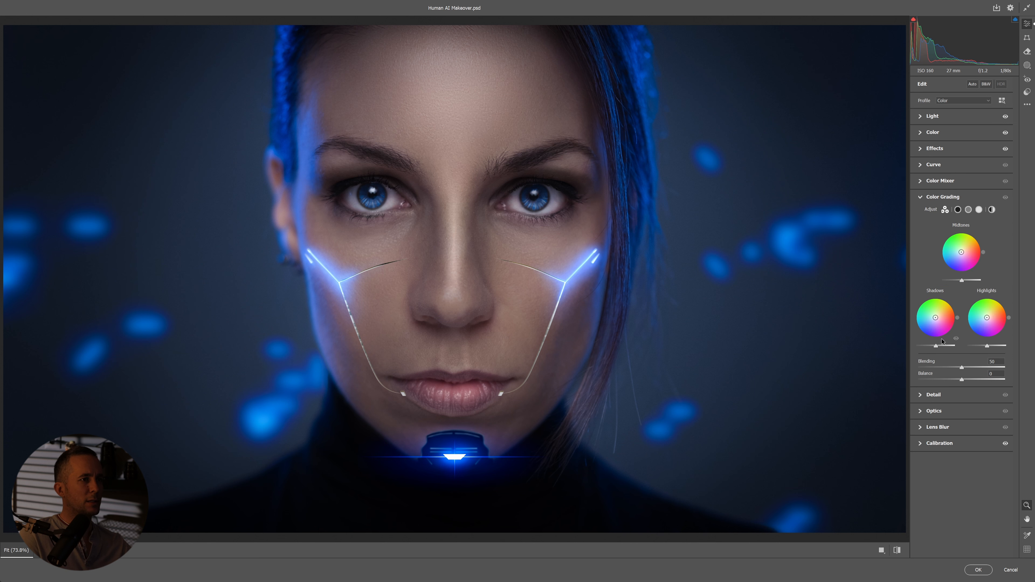
left_click(968, 209)
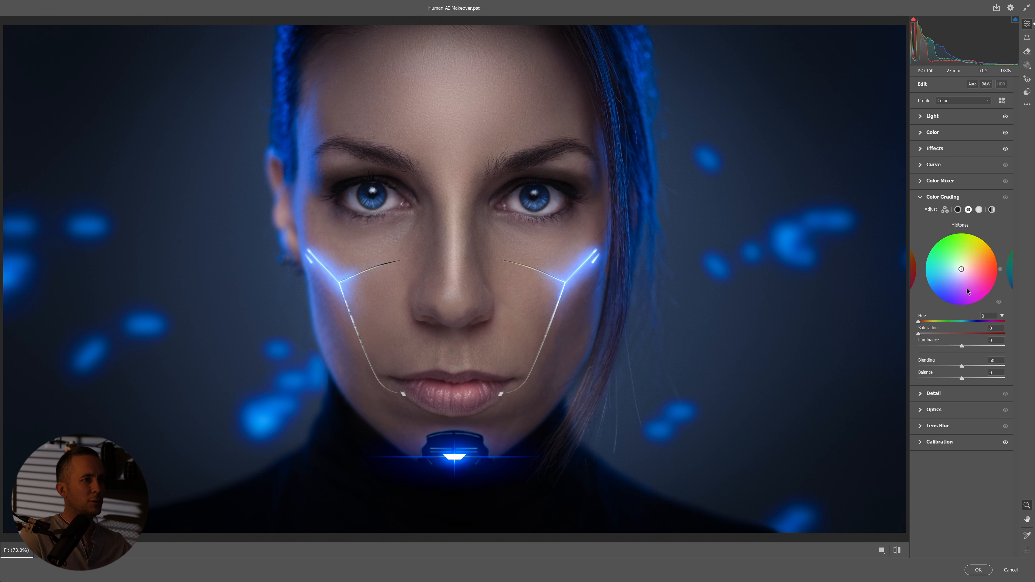
left_click_drag(920, 334, 968, 323)
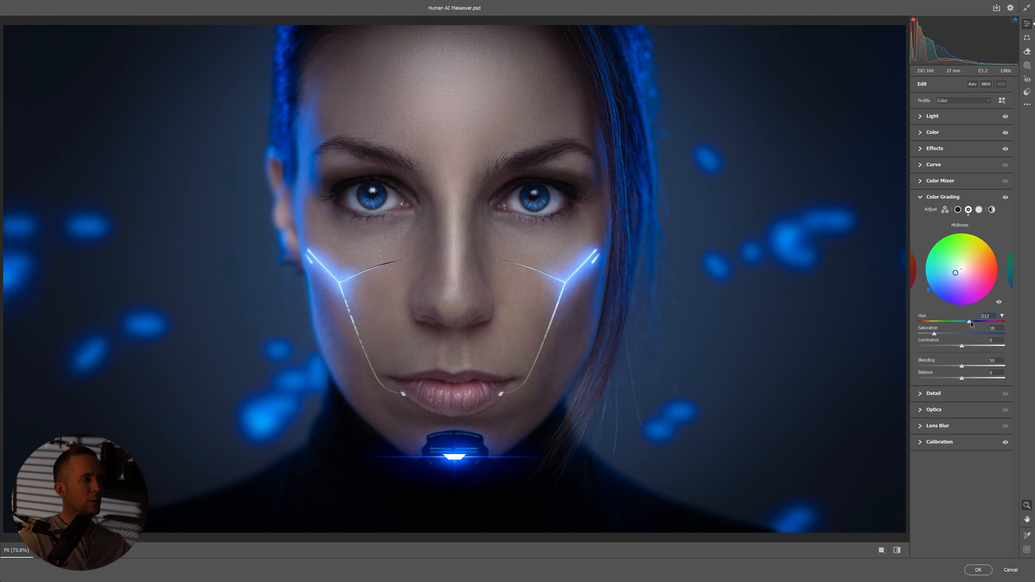
mouse_move(935, 335)
left_mouse_down()
mouse_move(921, 335)
mouse_move(1011, 333)
mouse_move(950, 333)
left_mouse_up()
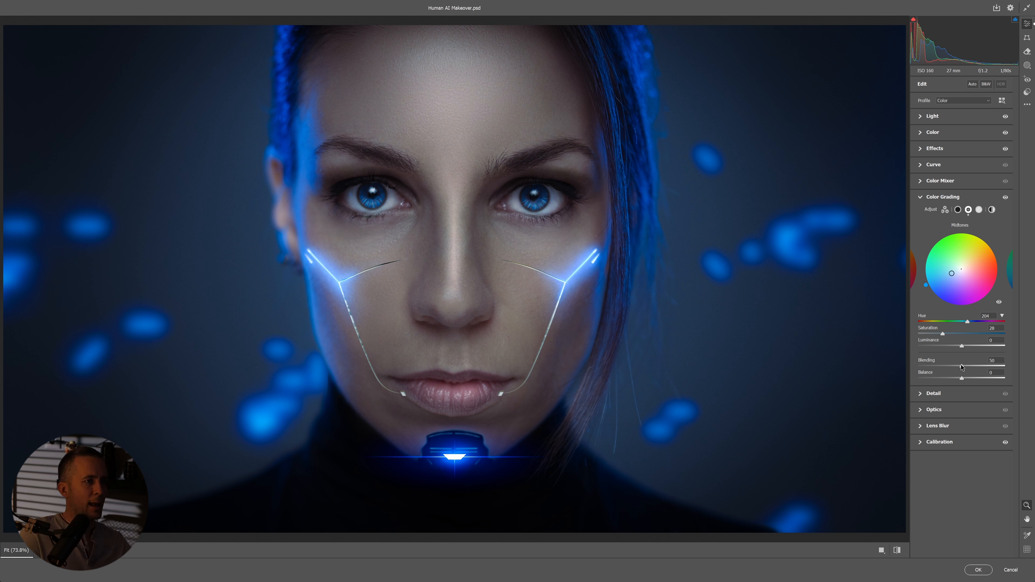
left_click_drag(962, 381, 965, 379)
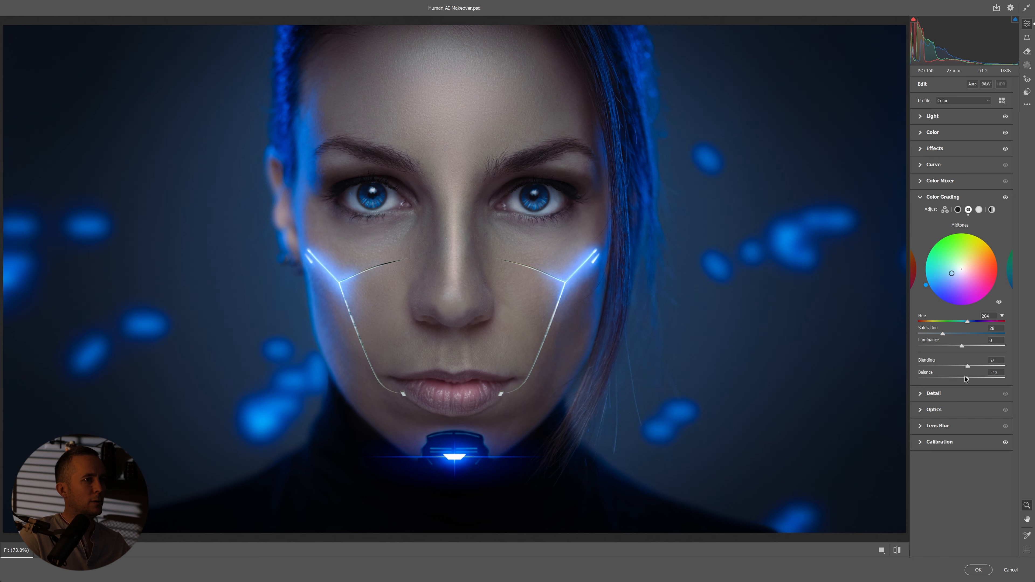
left_click(978, 570)
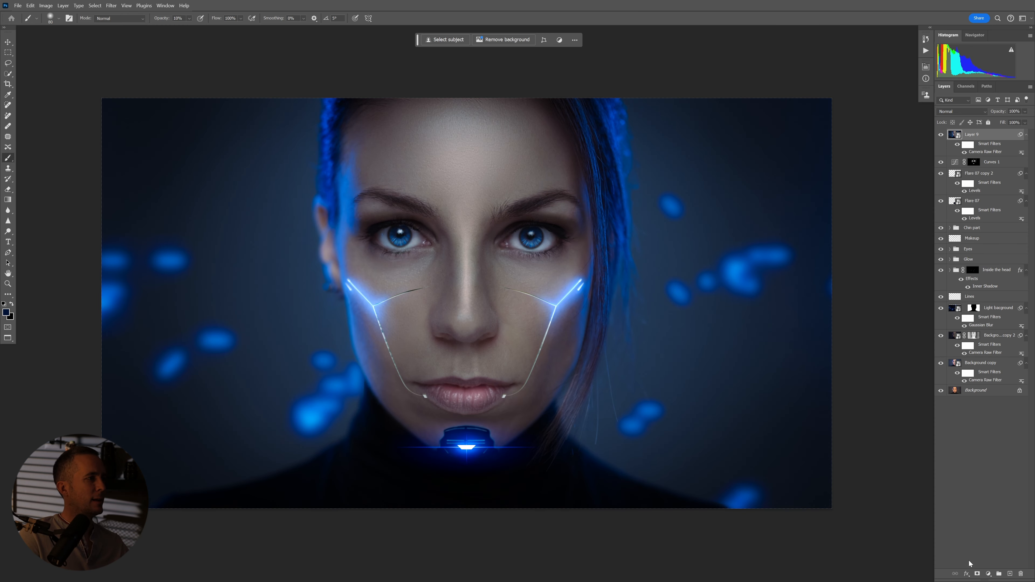
Merge all visible layers into a new top layer and open it in Nik 6 Analog Efex
key("ctrl+shift+alt+e")
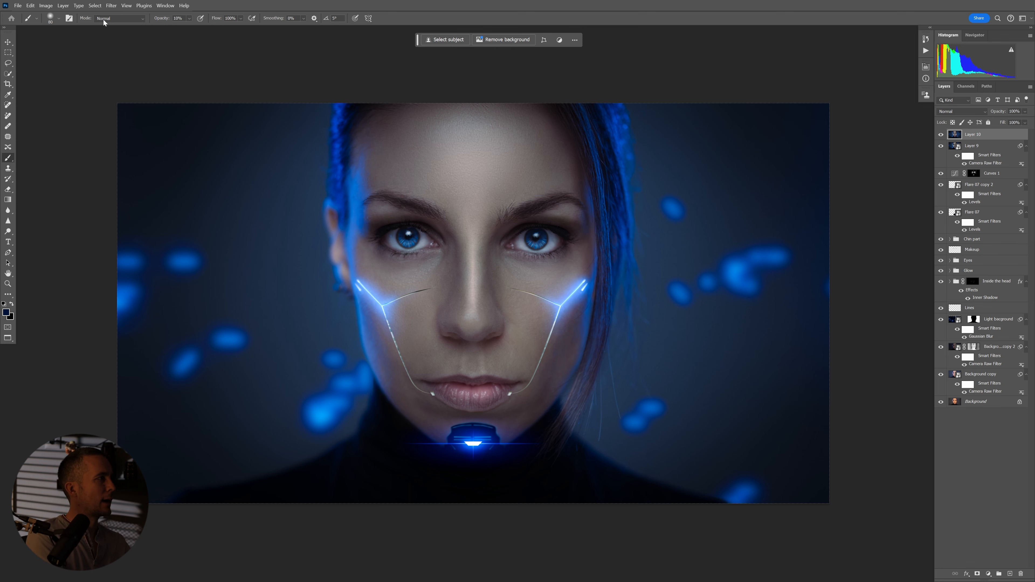
left_click(111, 5)
mouse_move(193, 203)
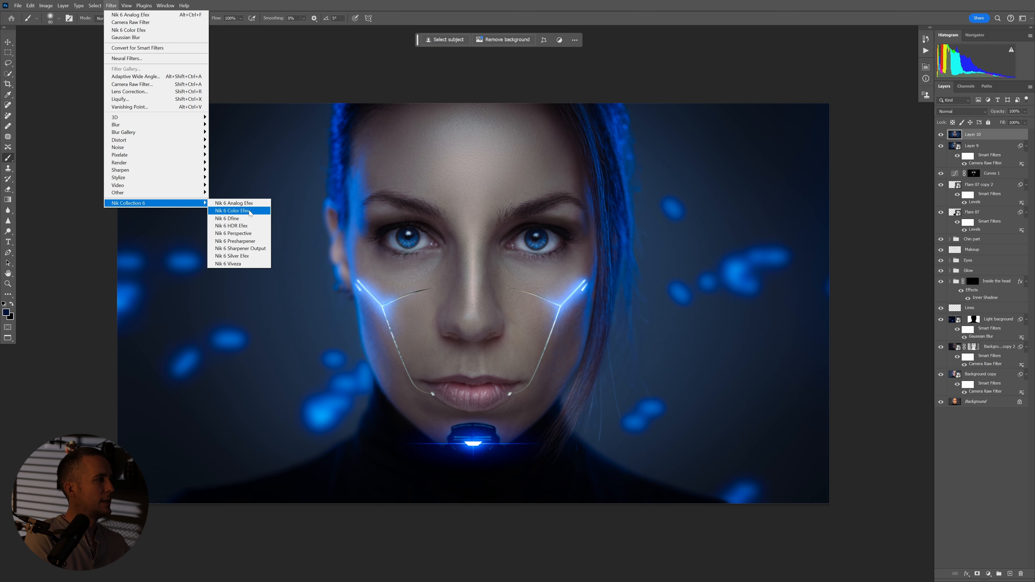
left_click(244, 203)
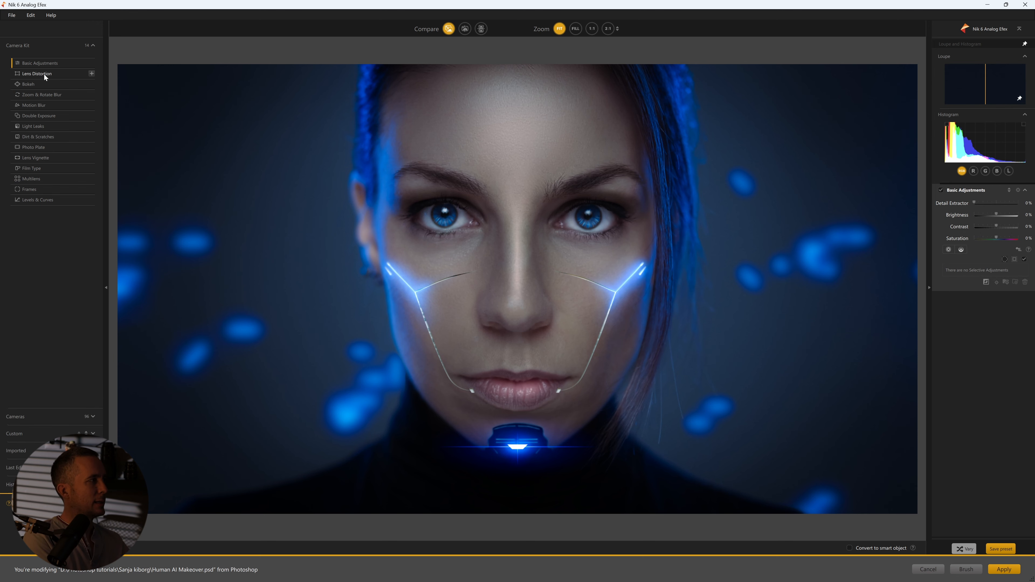
Add the Lens Distortion filter and set its Distortion to 50%
left_click(44, 76)
mouse_move(1014, 282)
left_mouse_down()
mouse_move(1028, 285)
mouse_move(954, 285)
mouse_move(1024, 280)
mouse_move(956, 284)
mouse_move(1005, 281)
left_mouse_up()
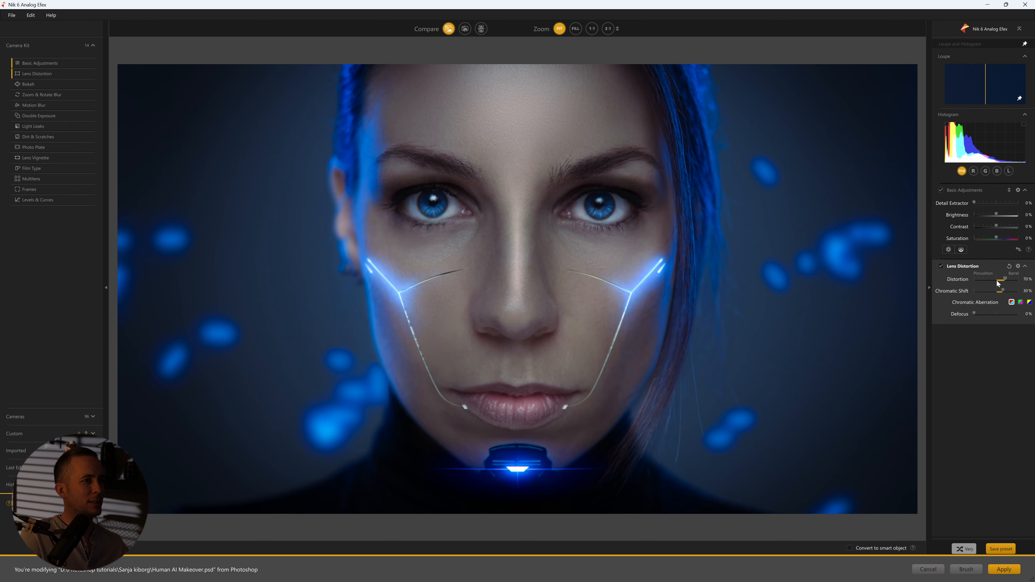
left_click(1028, 280)
type("0")
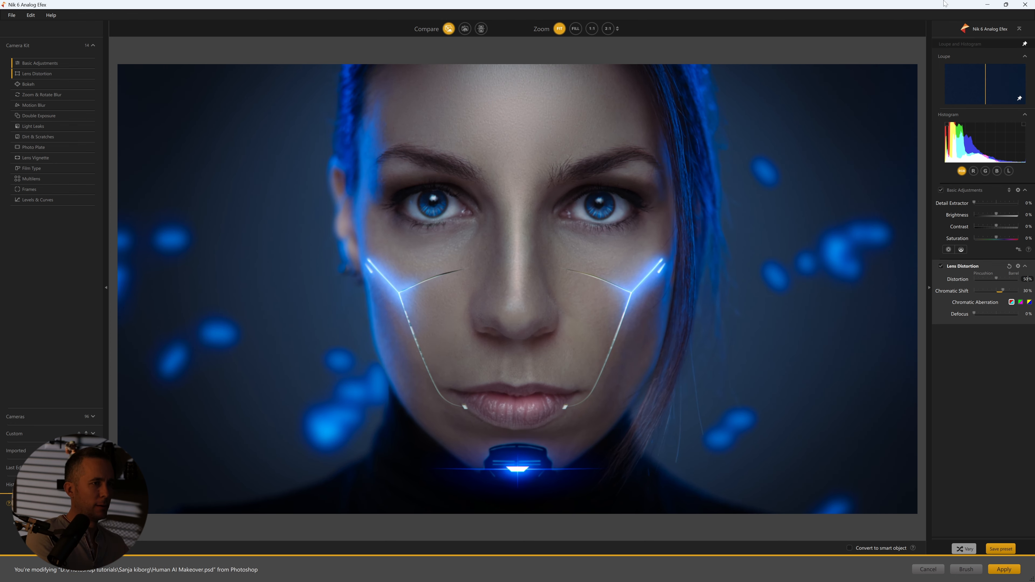
key("Return")
key("Tab")
key("Tab")
Try Chromatic Shift at -100% and 100% with different chromatic aberration colour pairs, checking the eyes up close
left_click_drag(997, 290, 970, 295)
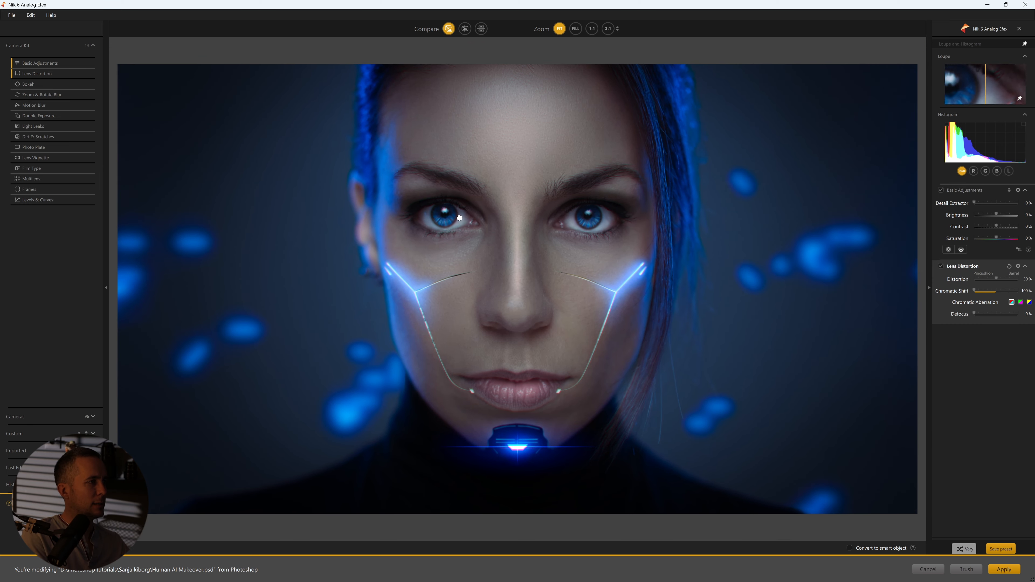
left_click(591, 28)
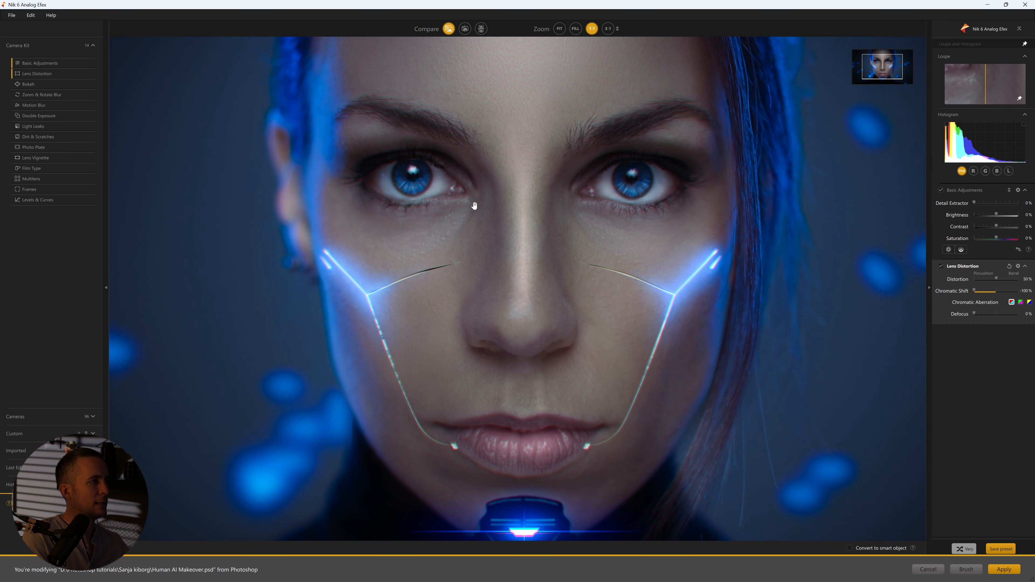
left_click(608, 27)
left_click_drag(479, 219, 581, 281)
left_click_drag(1002, 290, 1019, 290)
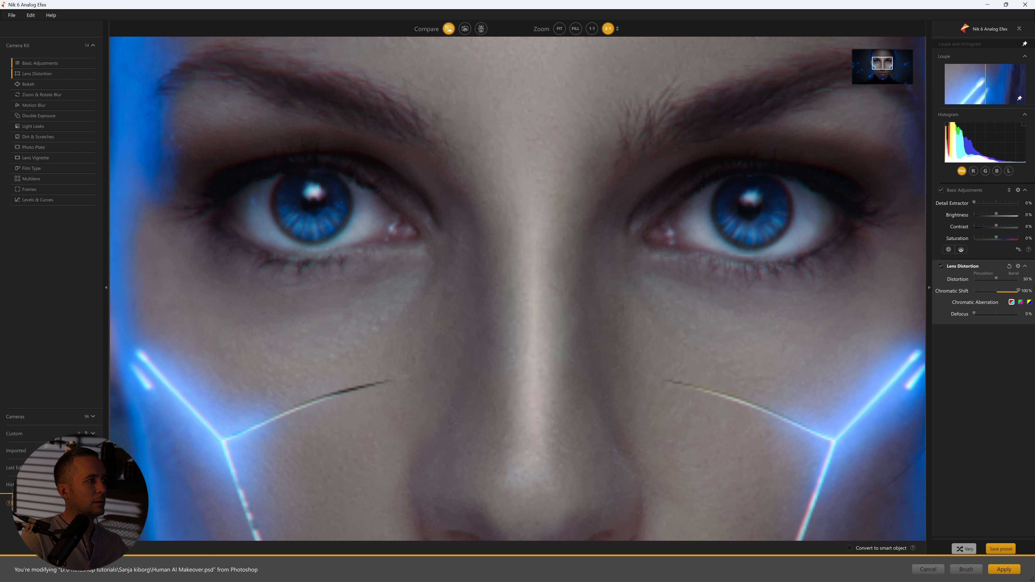
left_click(1021, 302)
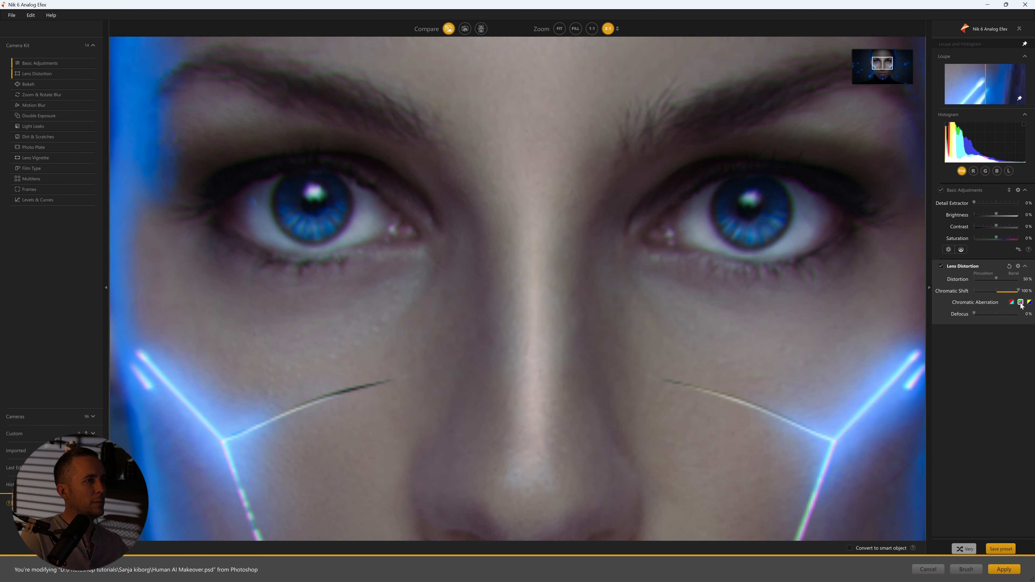
left_click(1030, 302)
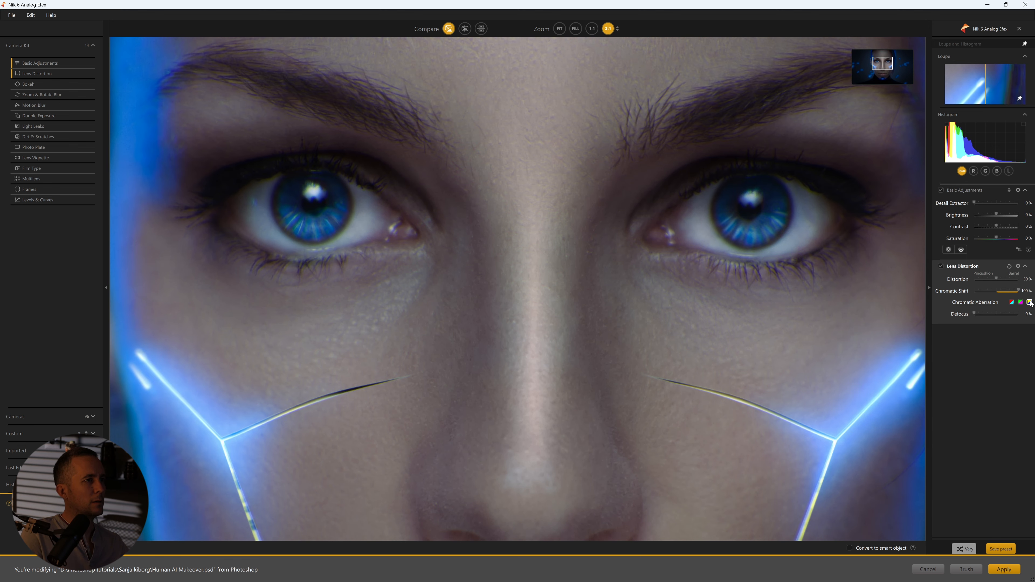
Choose the green-magenta chromatic aberration and set Chromatic Shift to -49%, checking the effect around the eye and hair
left_click(1021, 302)
mouse_move(1019, 291)
left_mouse_down()
mouse_move(957, 296)
mouse_move(1005, 292)
left_mouse_up()
left_click_drag(675, 326, 576, 238)
left_click_drag(637, 249, 661, 361)
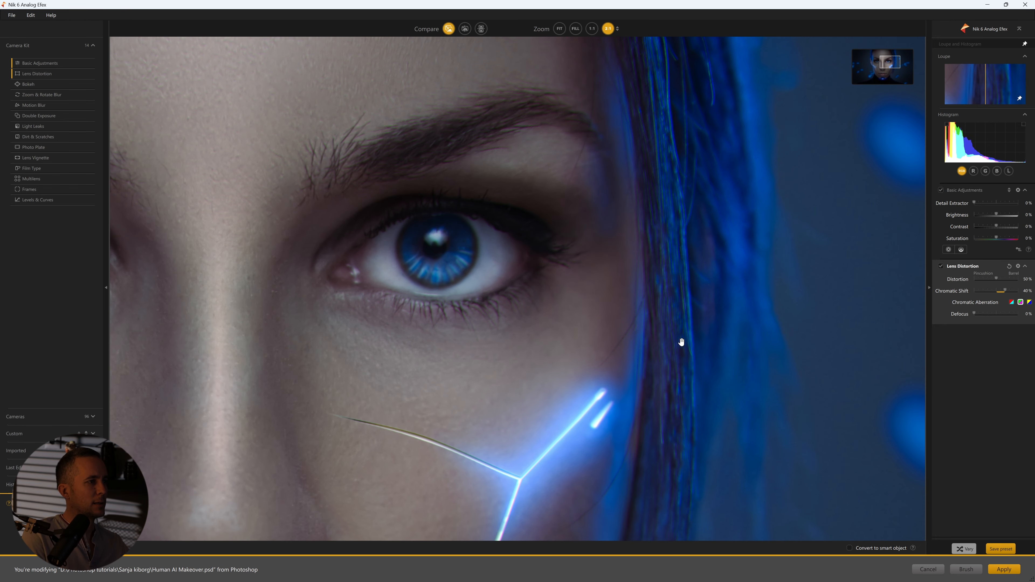
left_click(449, 30)
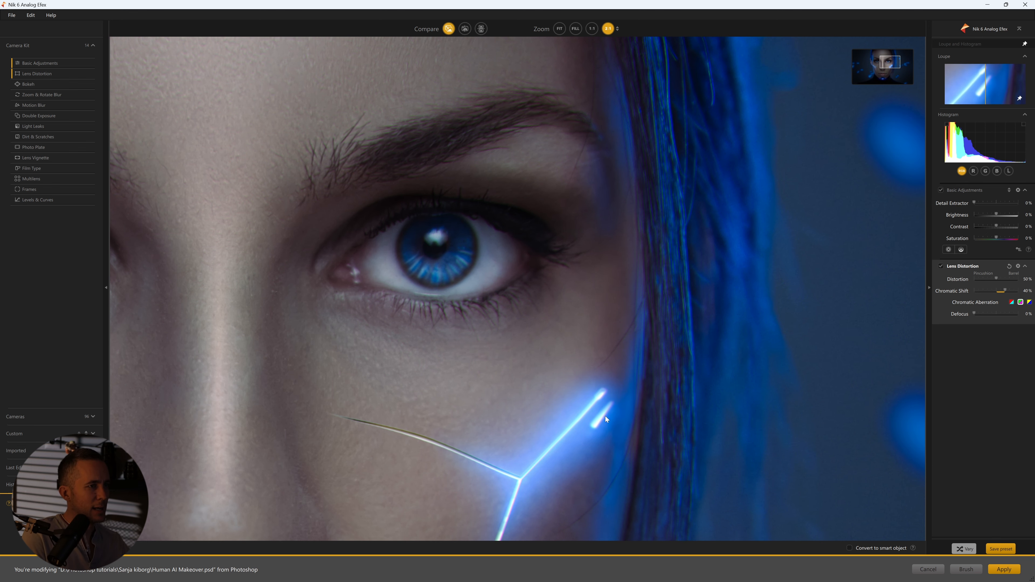
left_click(1012, 302)
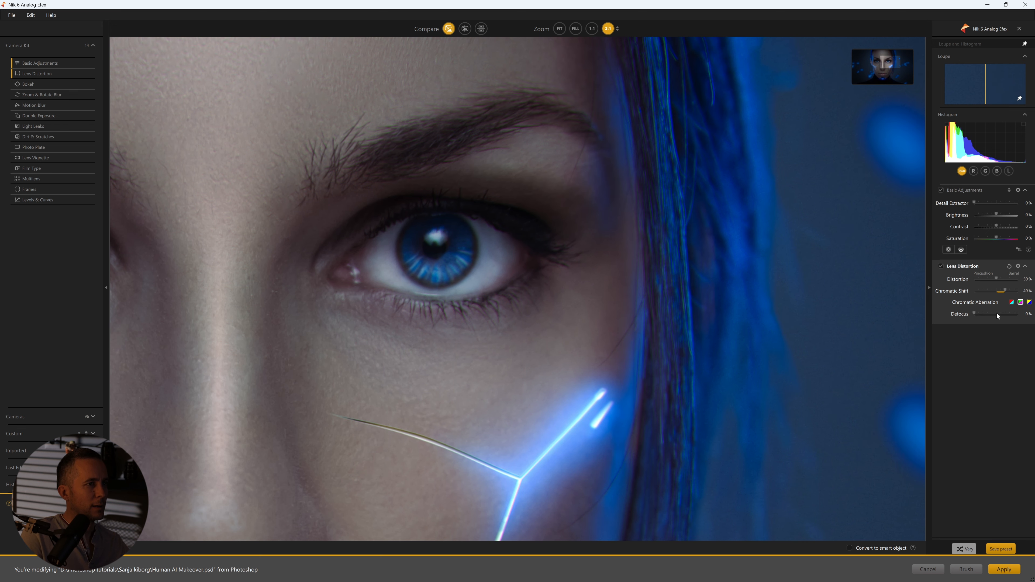
left_click_drag(977, 313, 987, 292)
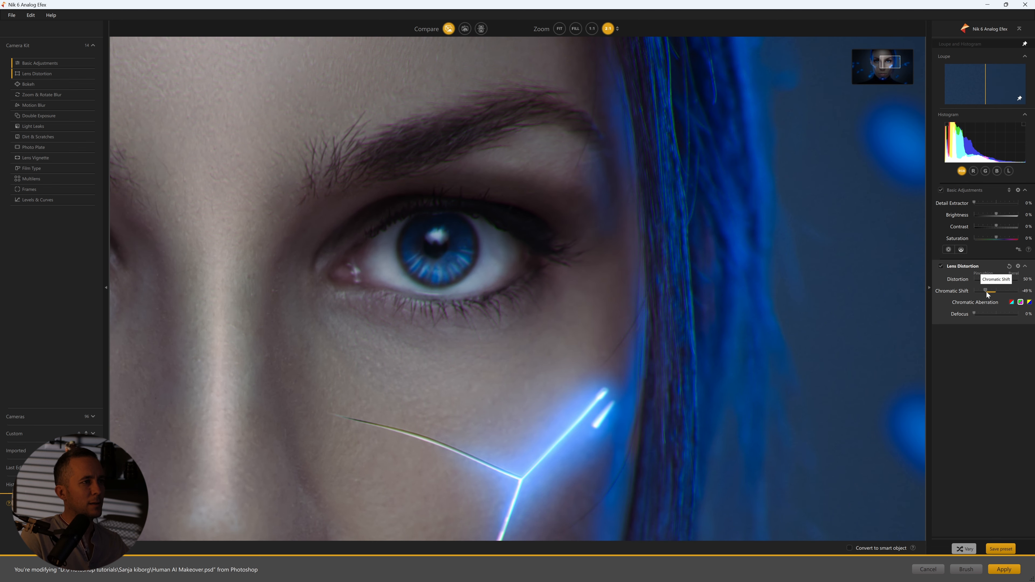
Compare the portrait with and without the chromatic shift, both up close and in full view, and apply the Analog Efex filter
left_click(451, 31)
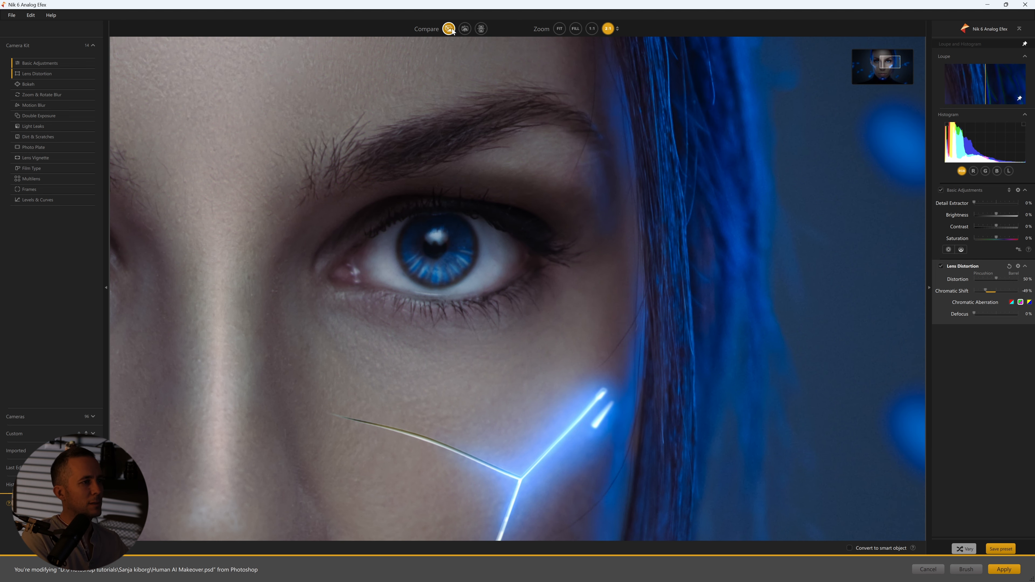
left_click(452, 29)
left_click_drag(653, 318, 639, 460)
left_click(560, 29)
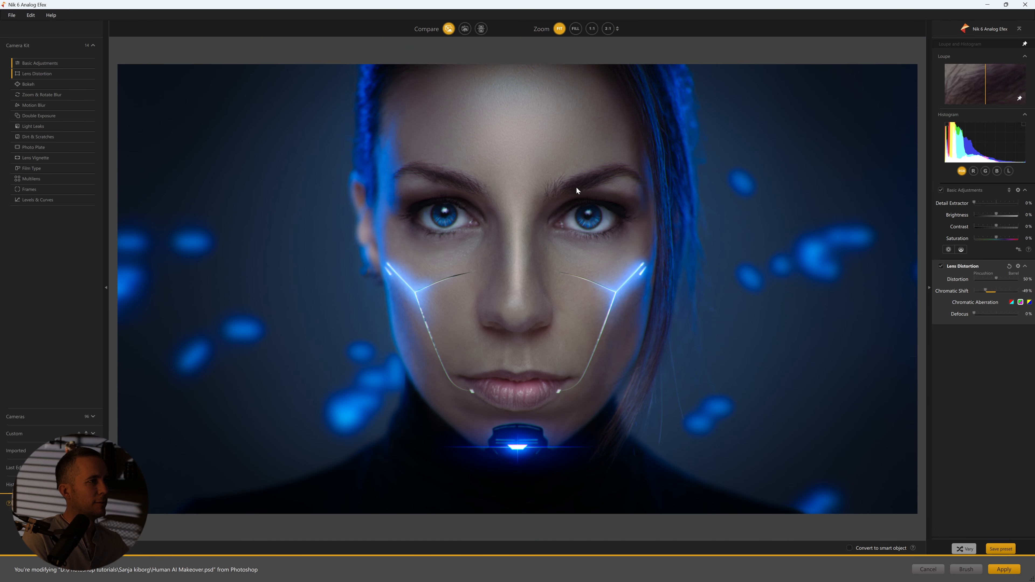
left_click(449, 30)
left_click(448, 31)
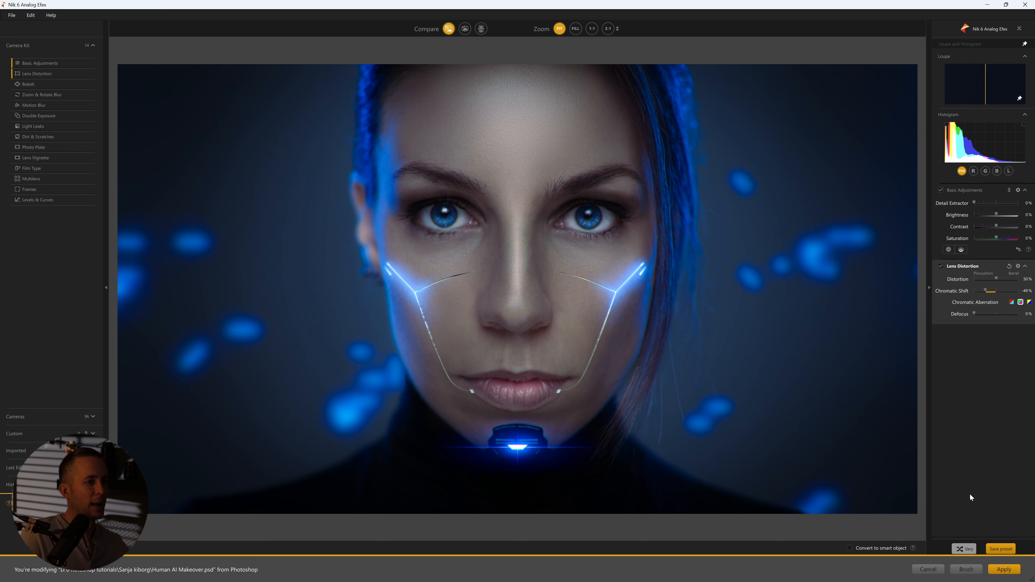
left_click(1004, 570)
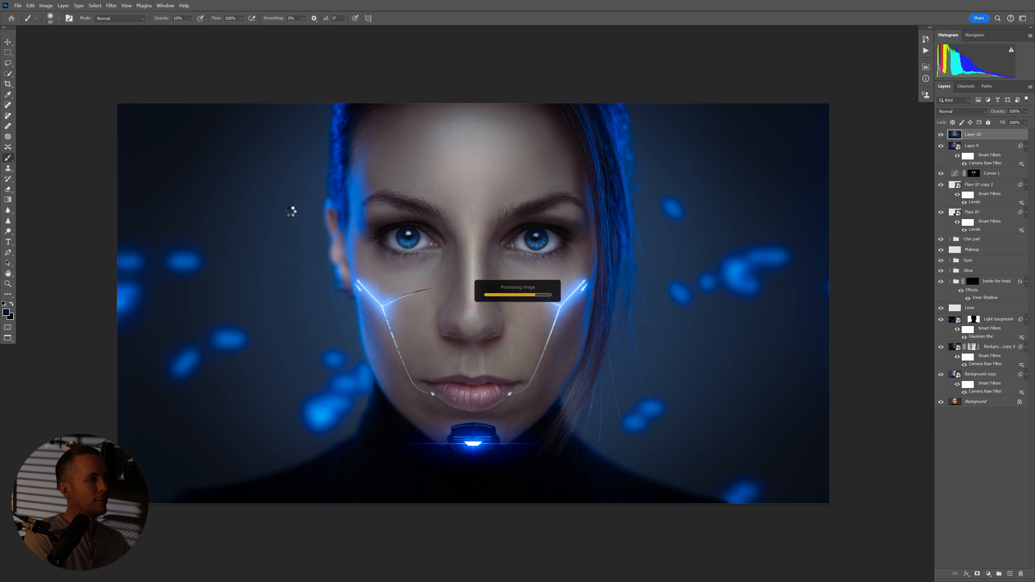
Apply Nik 6 Color Efex Pro Contrast with Correct Contrast at 5% and Dynamic Contrast at 53%
left_click(111, 6)
mouse_move(184, 203)
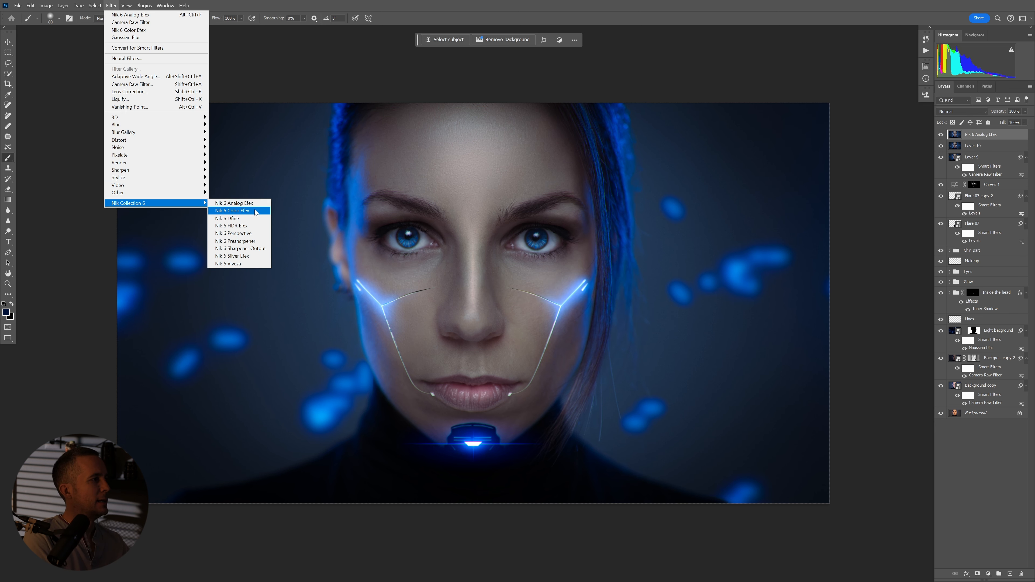
left_click(255, 213)
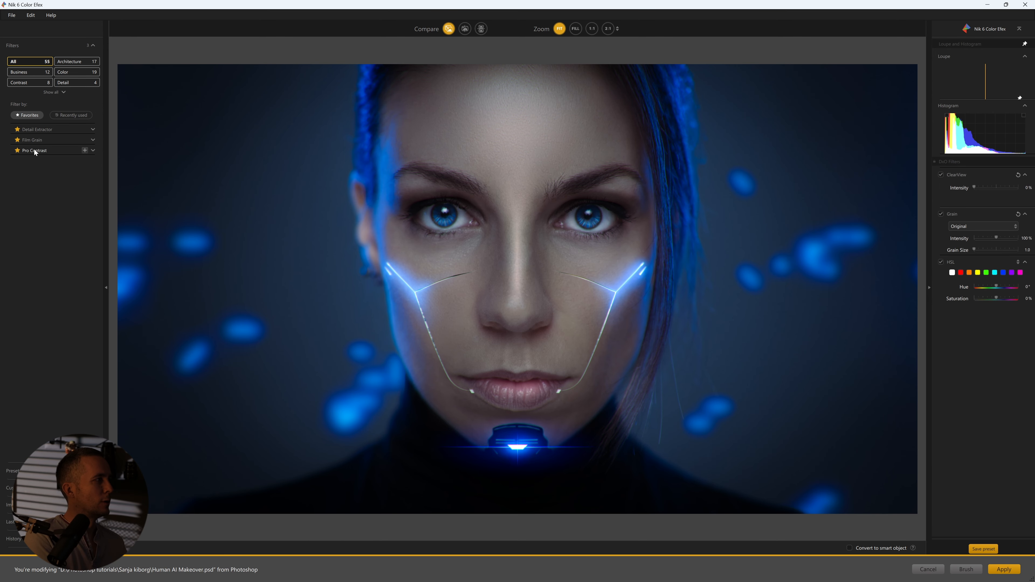
left_click(36, 150)
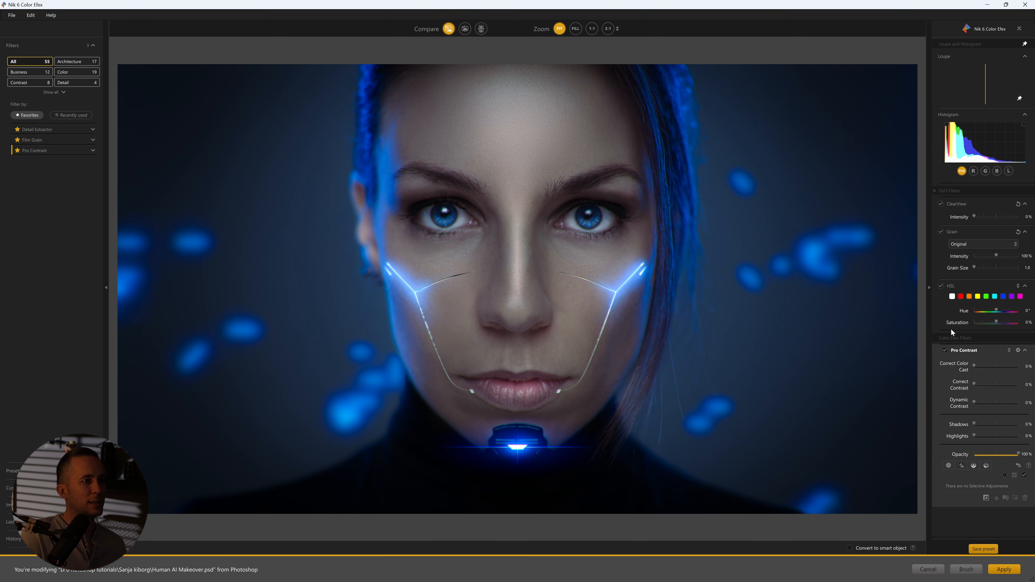
mouse_move(974, 405)
left_mouse_down()
mouse_move(998, 404)
mouse_move(978, 386)
left_mouse_up()
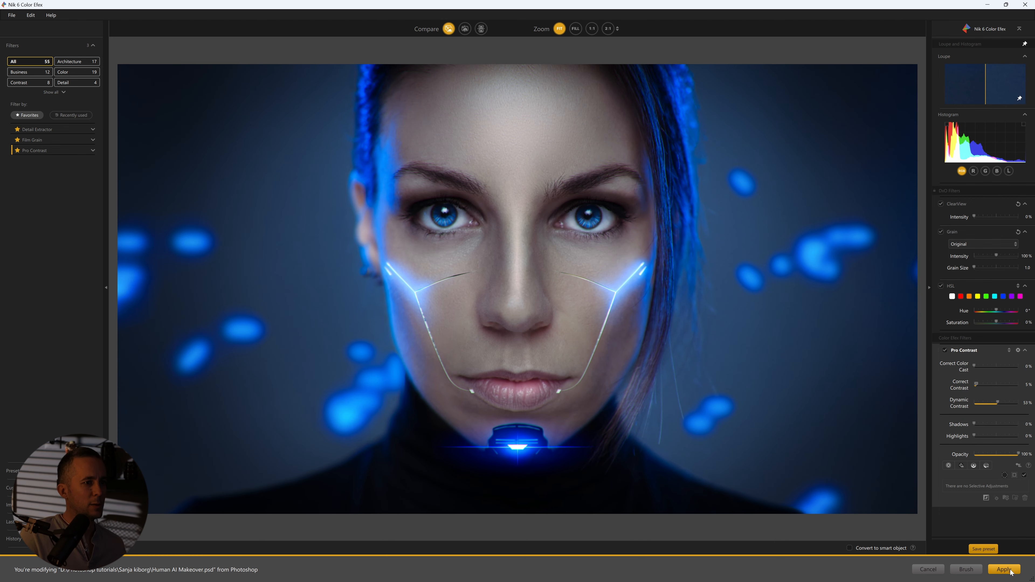
left_click(975, 567)
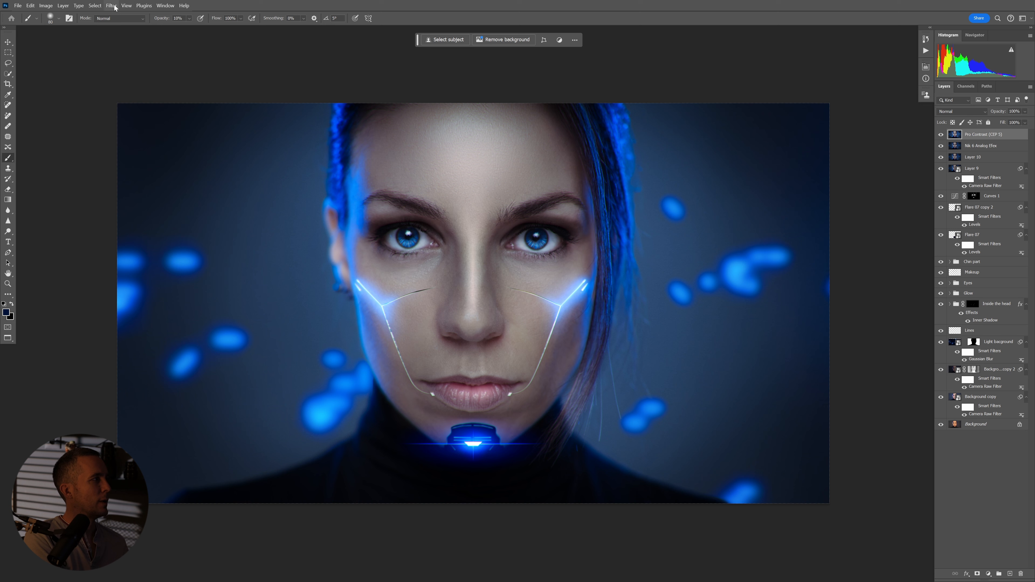
Apply Nik 6 Color Efex Film Grain with Grain per pixel at 409 and Film Contrast at 37%
left_click(111, 6)
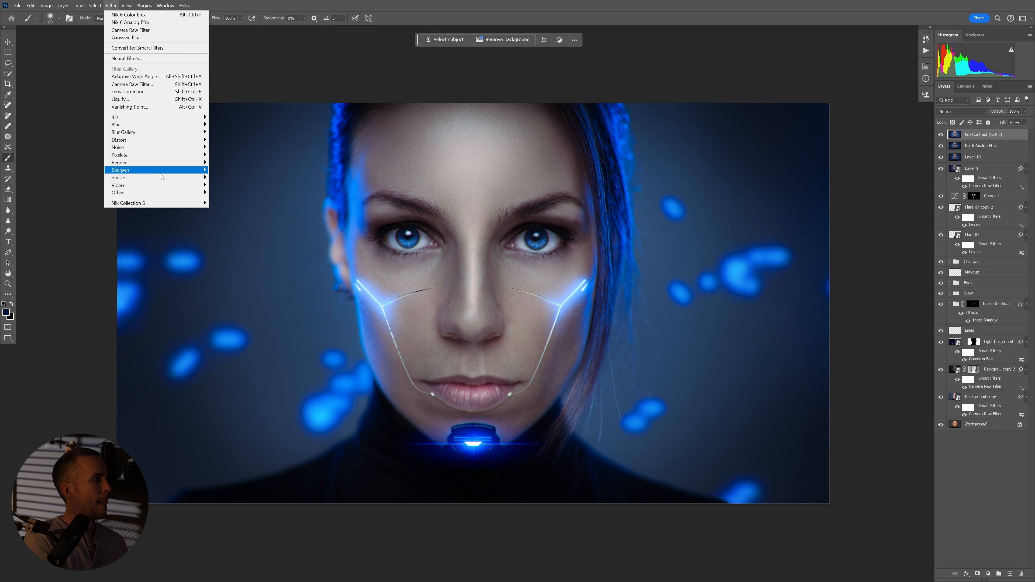
mouse_move(171, 203)
left_click(239, 211)
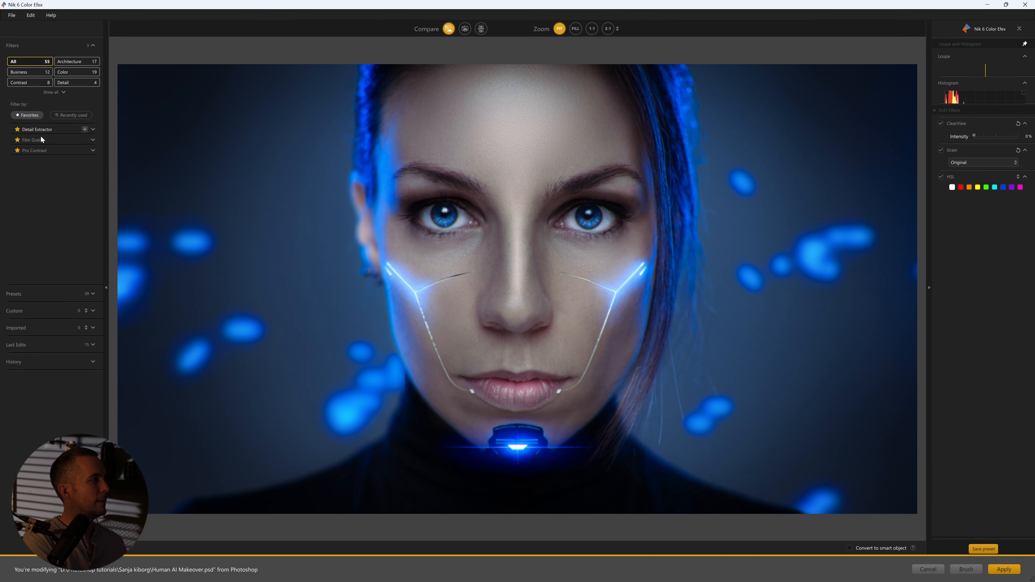
left_click(44, 139)
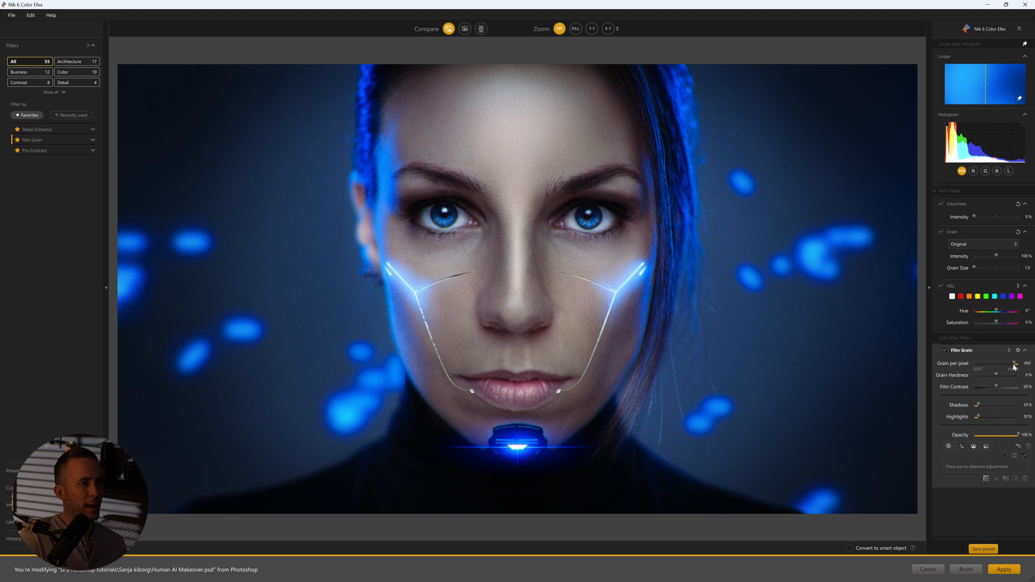
left_click_drag(1014, 364, 1013, 364)
mouse_move(998, 386)
left_mouse_down()
mouse_move(977, 390)
mouse_move(999, 388)
left_mouse_up()
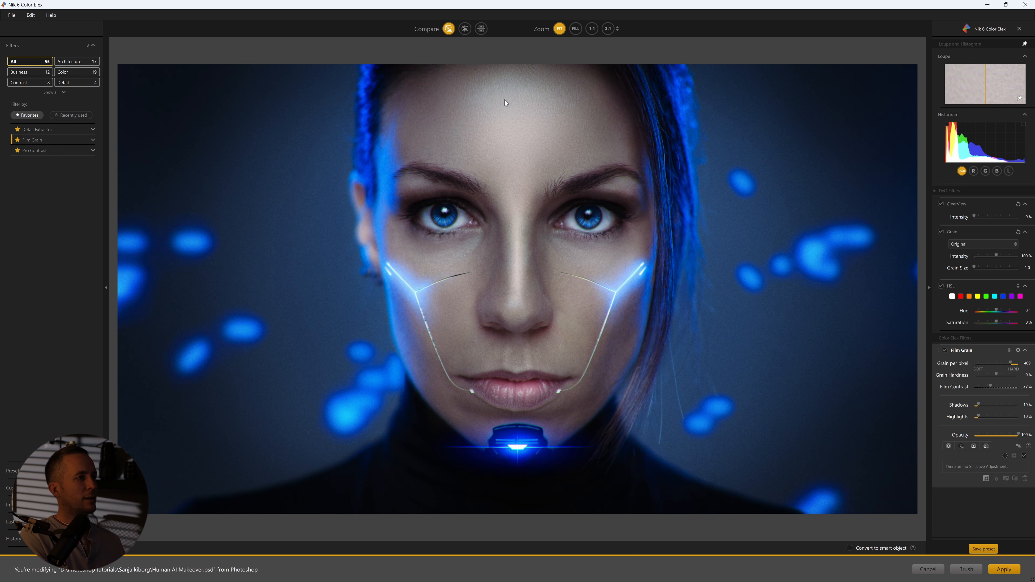
left_click(1005, 570)
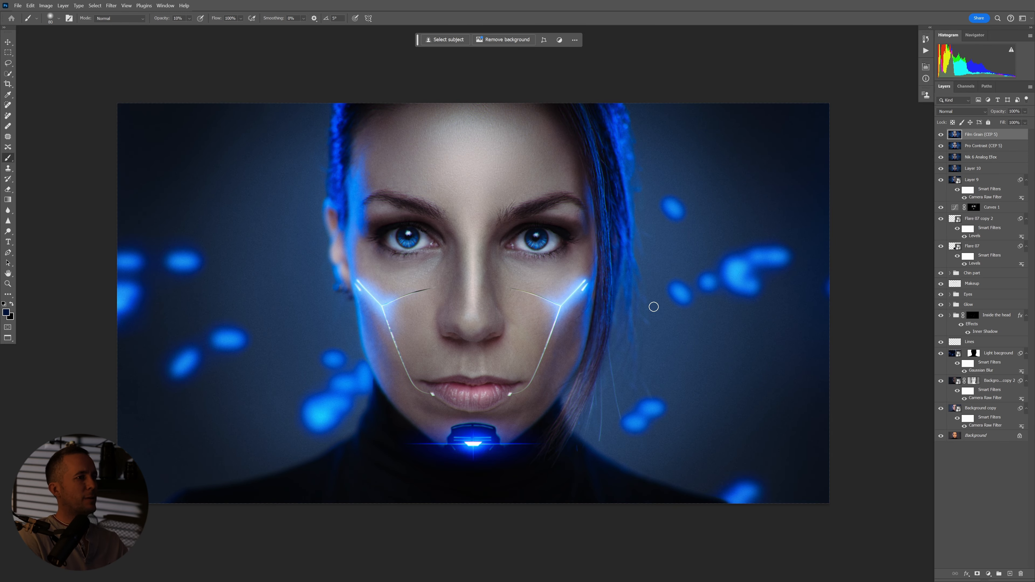
Compare the finished cyborg portrait with the original Background layer by toggling all other layers off and on
left_click(941, 436, "alt")
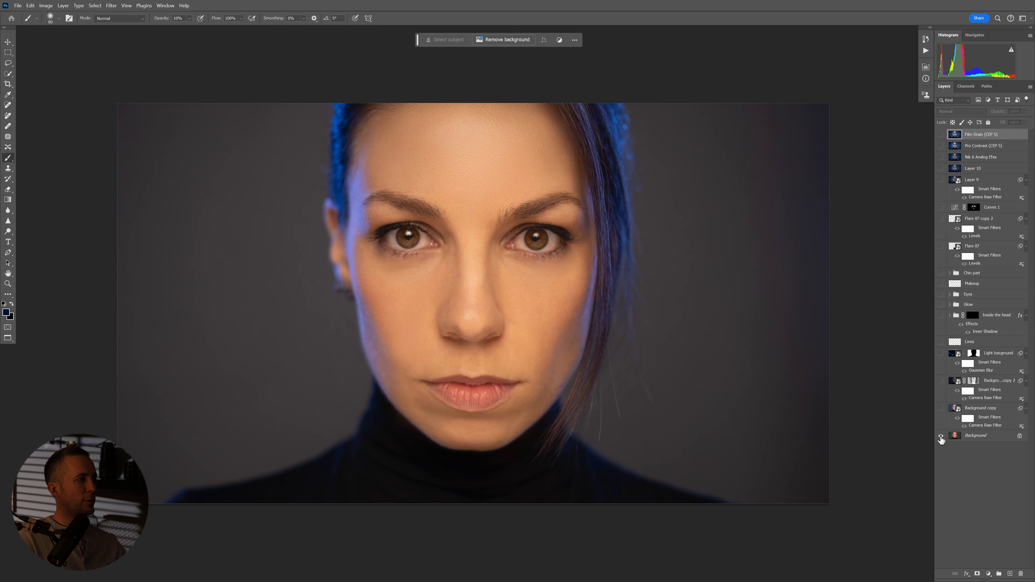
left_click(941, 436, "alt")
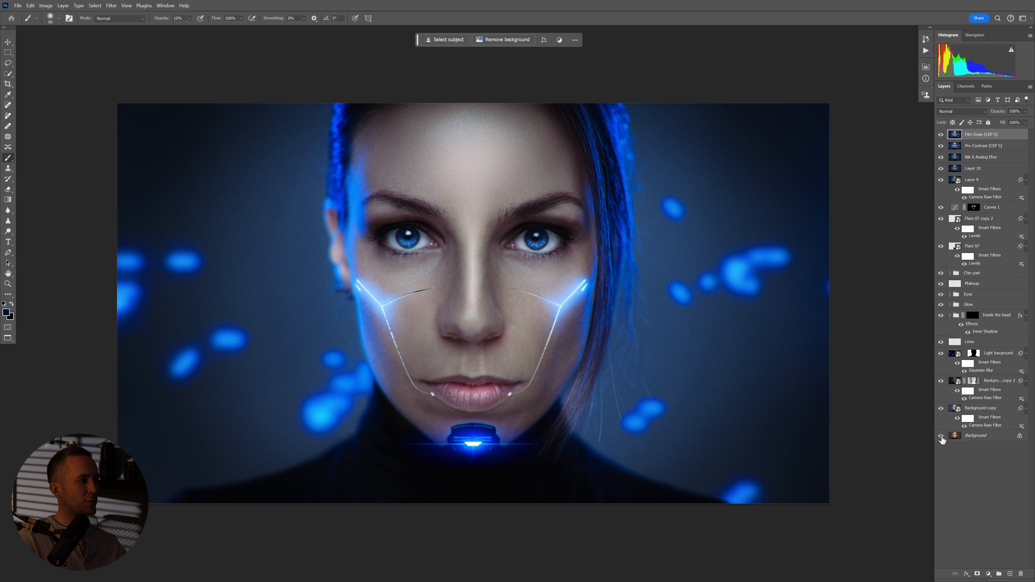
left_click(942, 437, "alt")
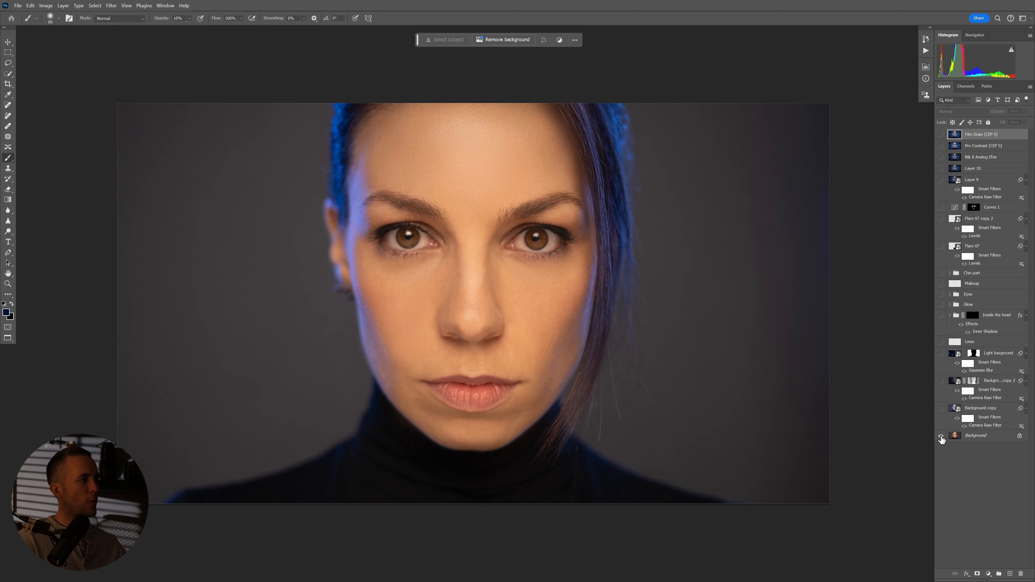
left_click(942, 436, "alt")
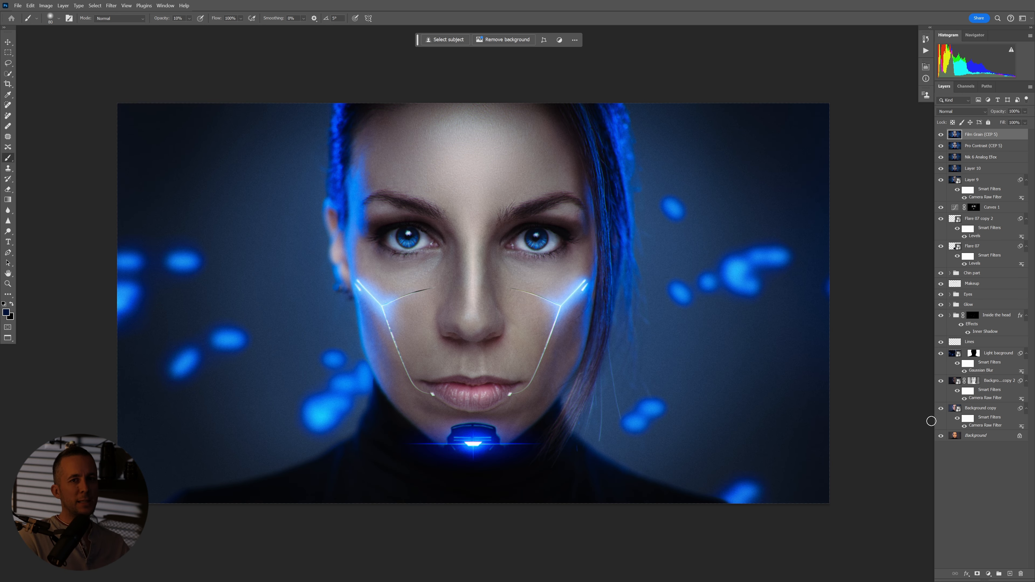